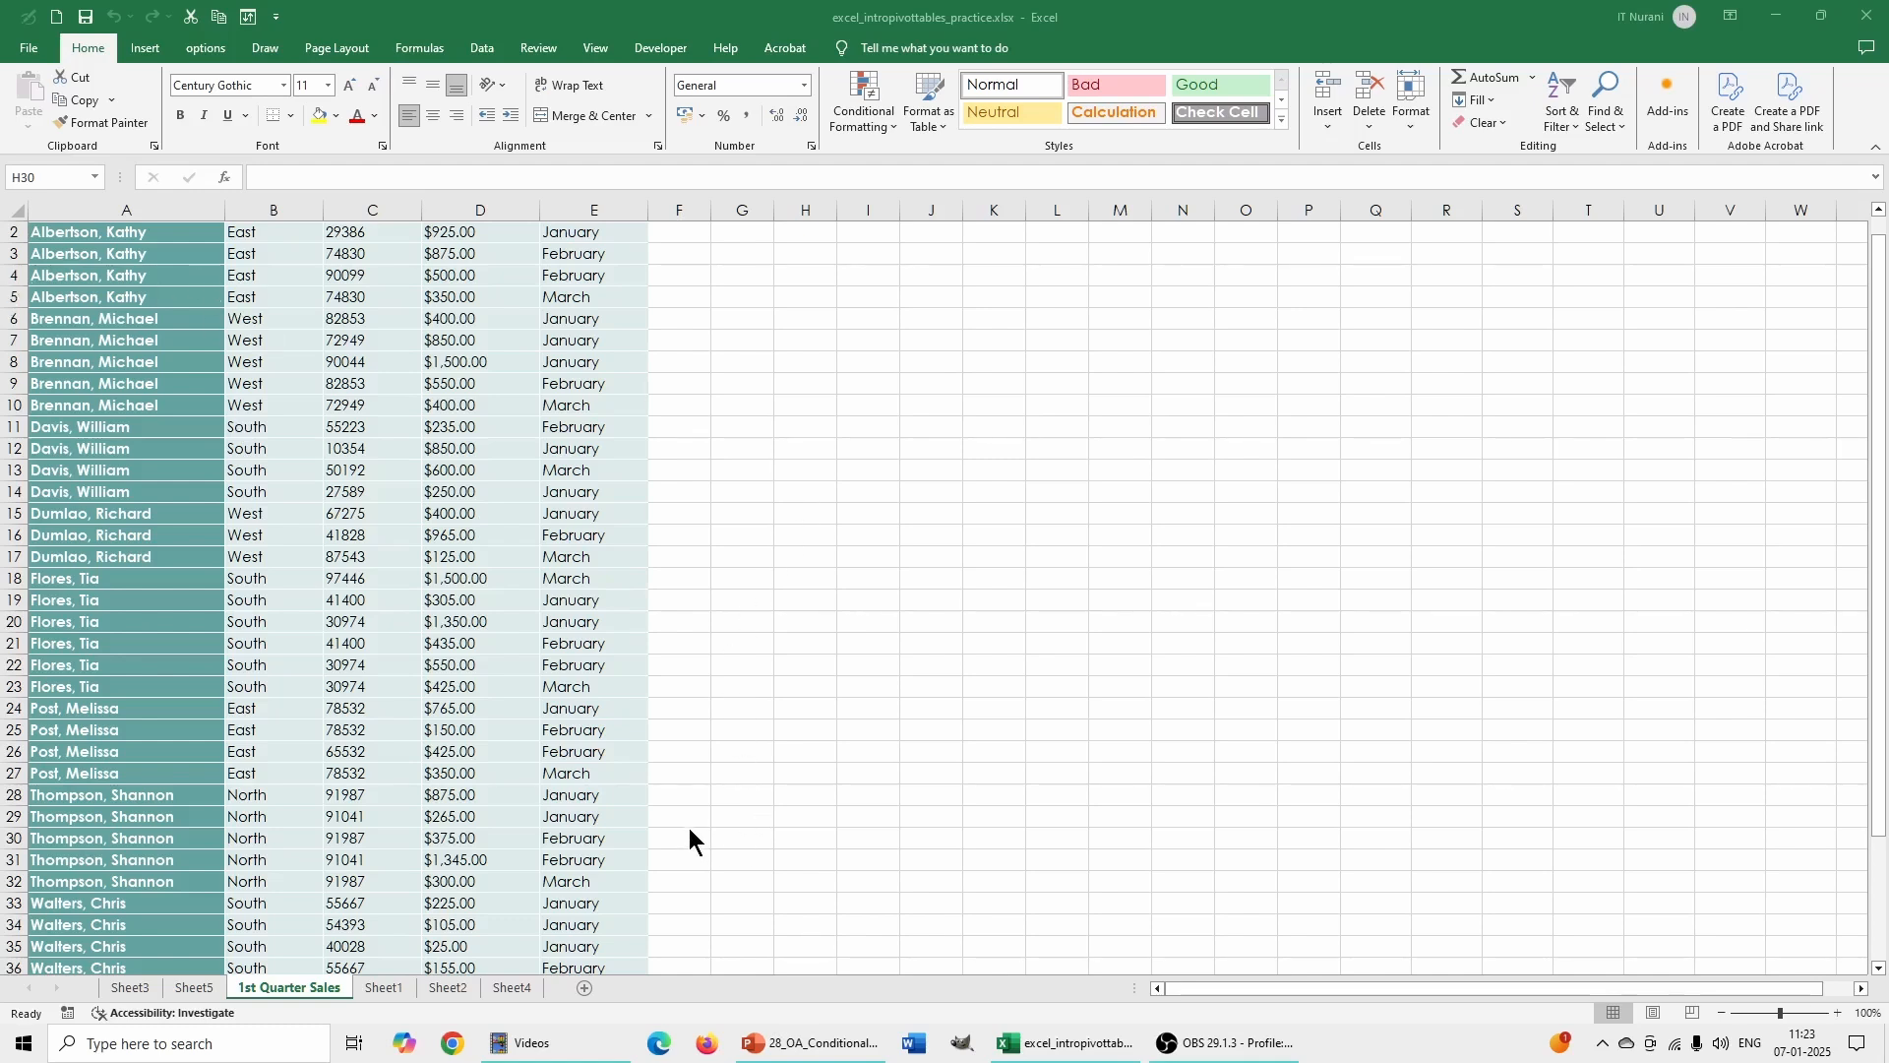
Insert a PivotTable based on the full sales data table (Table1), placed on the existing worksheet at G3:O27.
left_click(1874, 401)
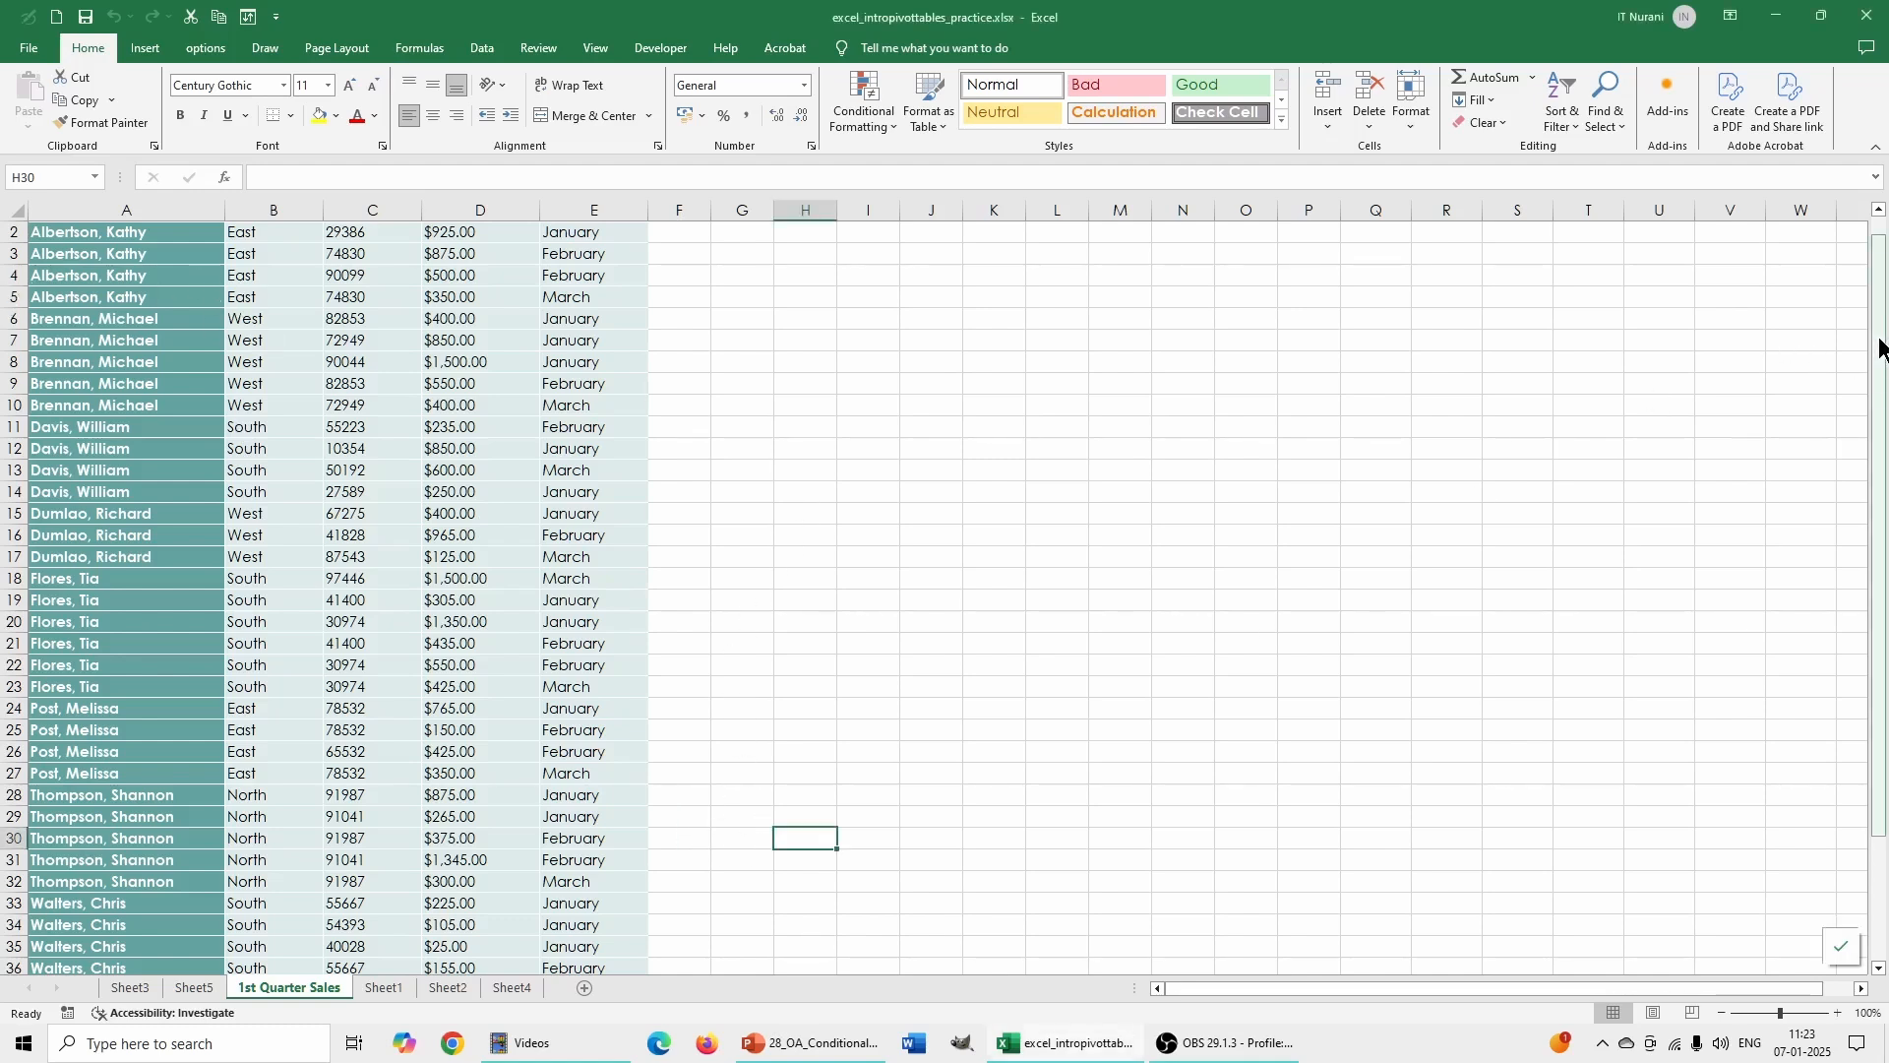
left_click(40, 231)
left_click_drag(40, 226, 641, 766)
left_click_drag(1877, 433, 1864, 374)
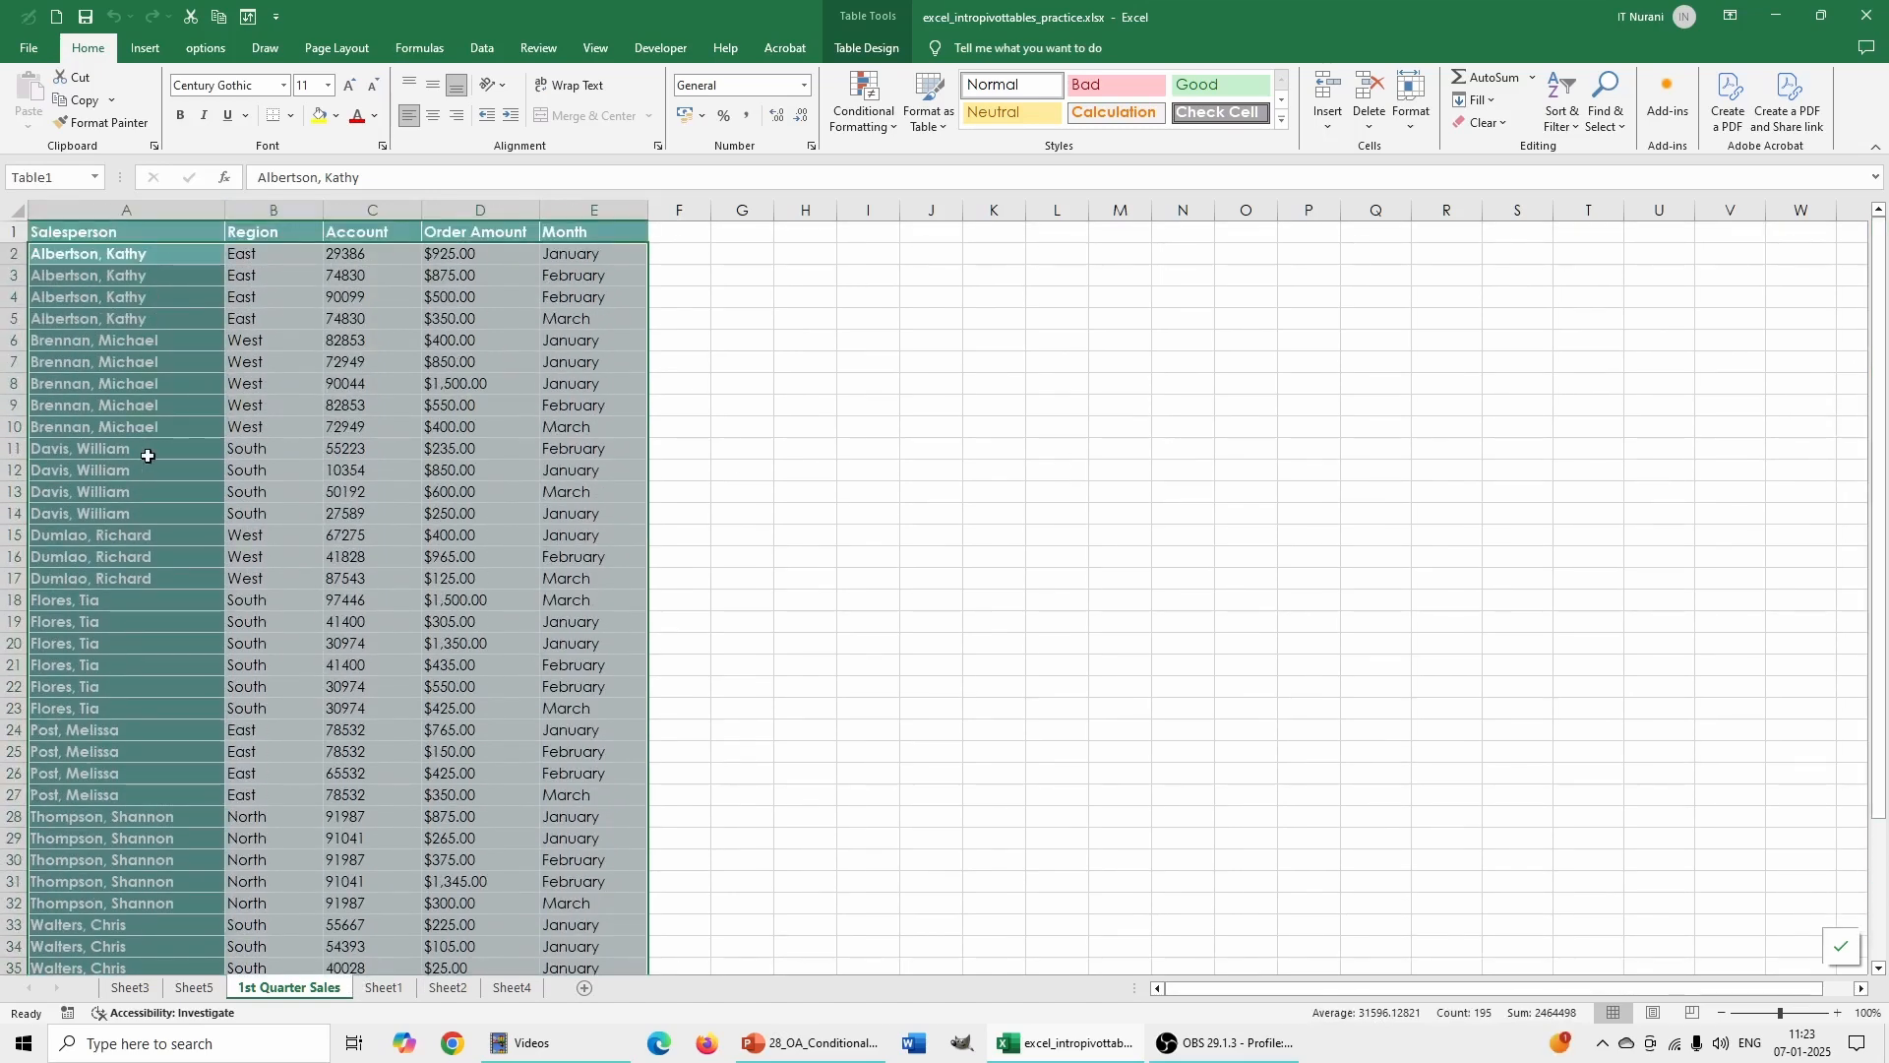
left_click(148, 48)
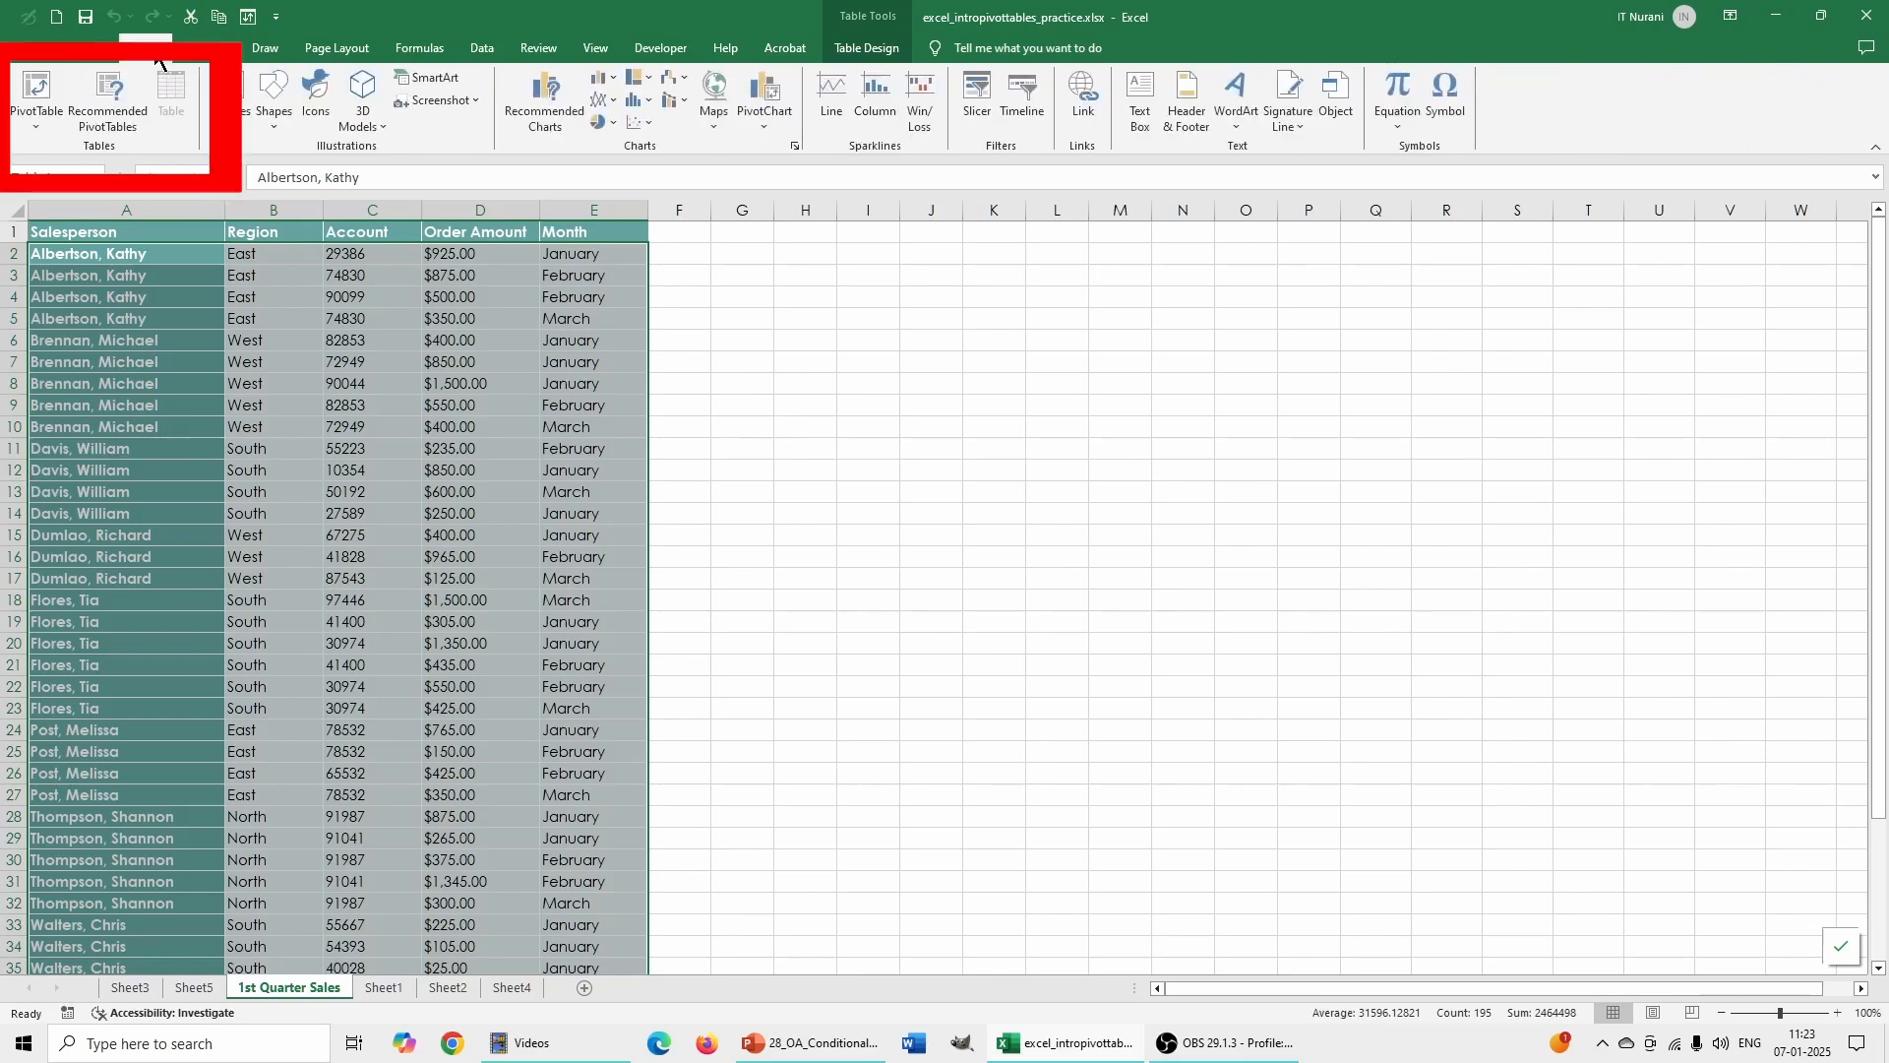
left_click(36, 93)
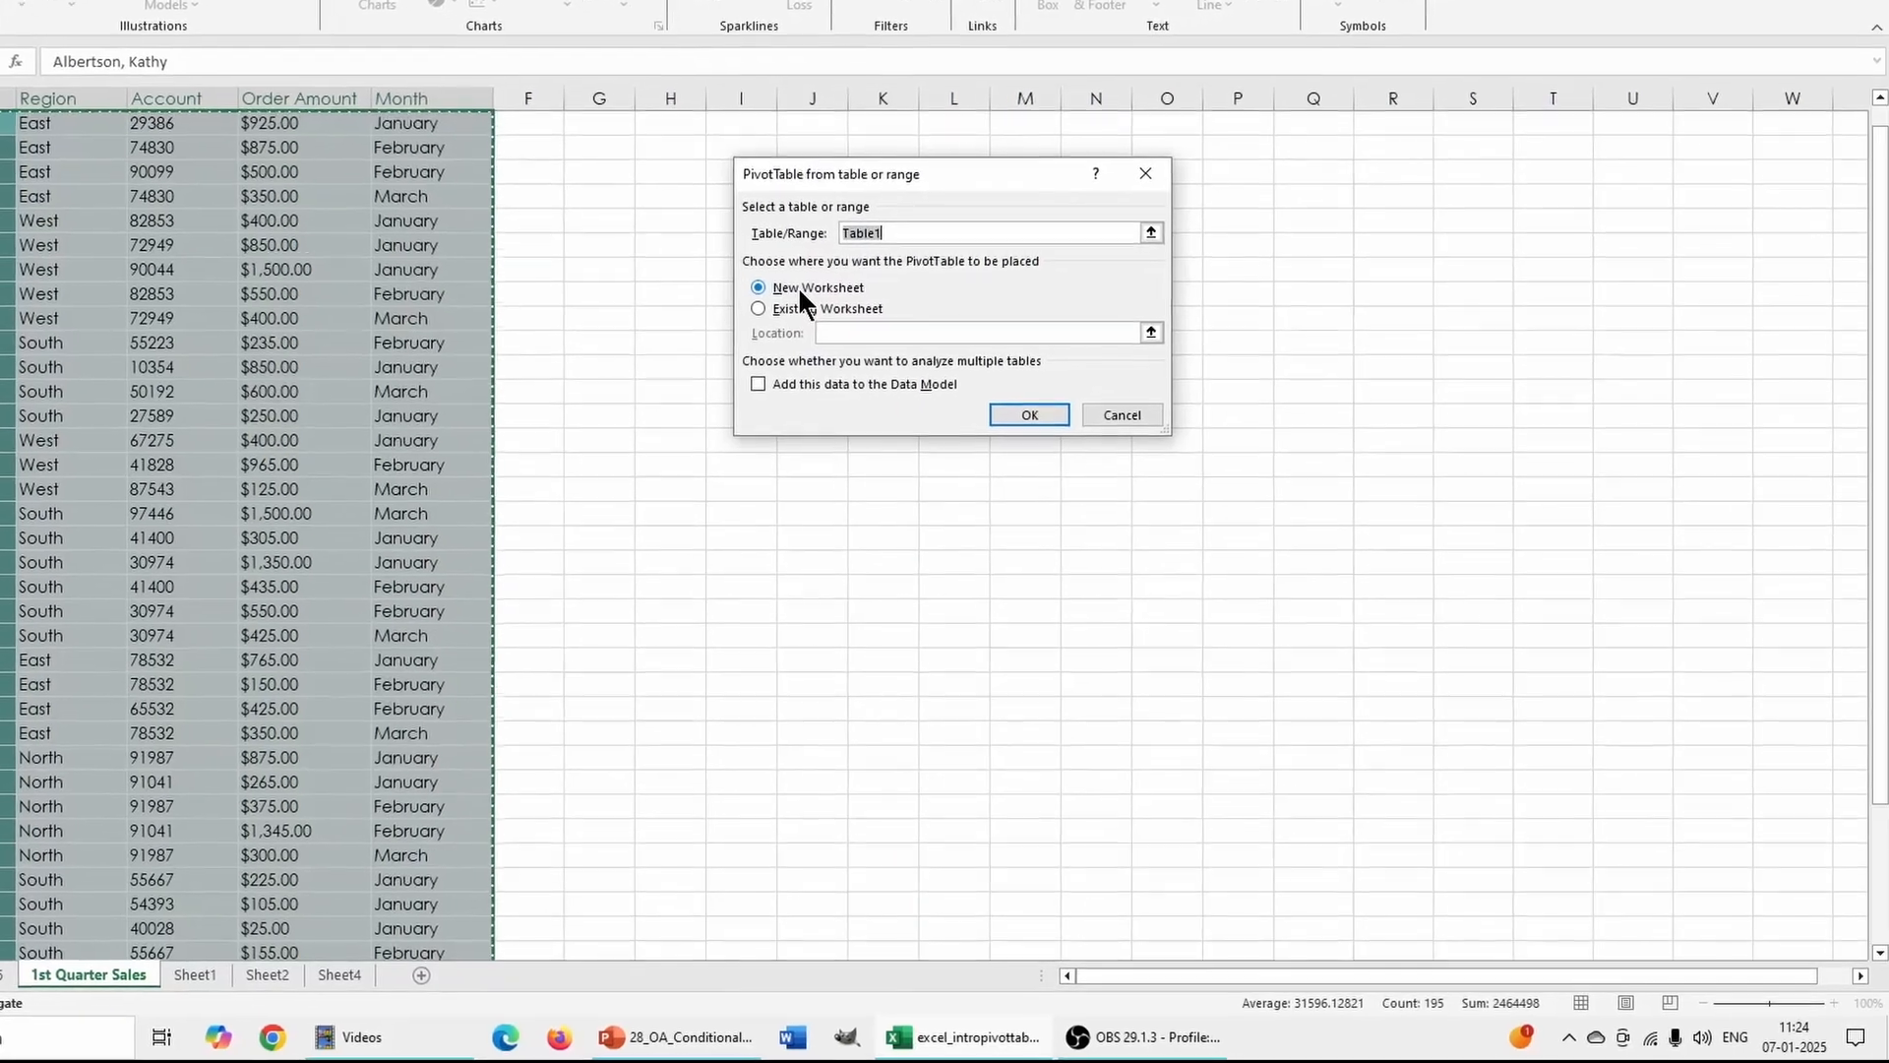
left_click(819, 316)
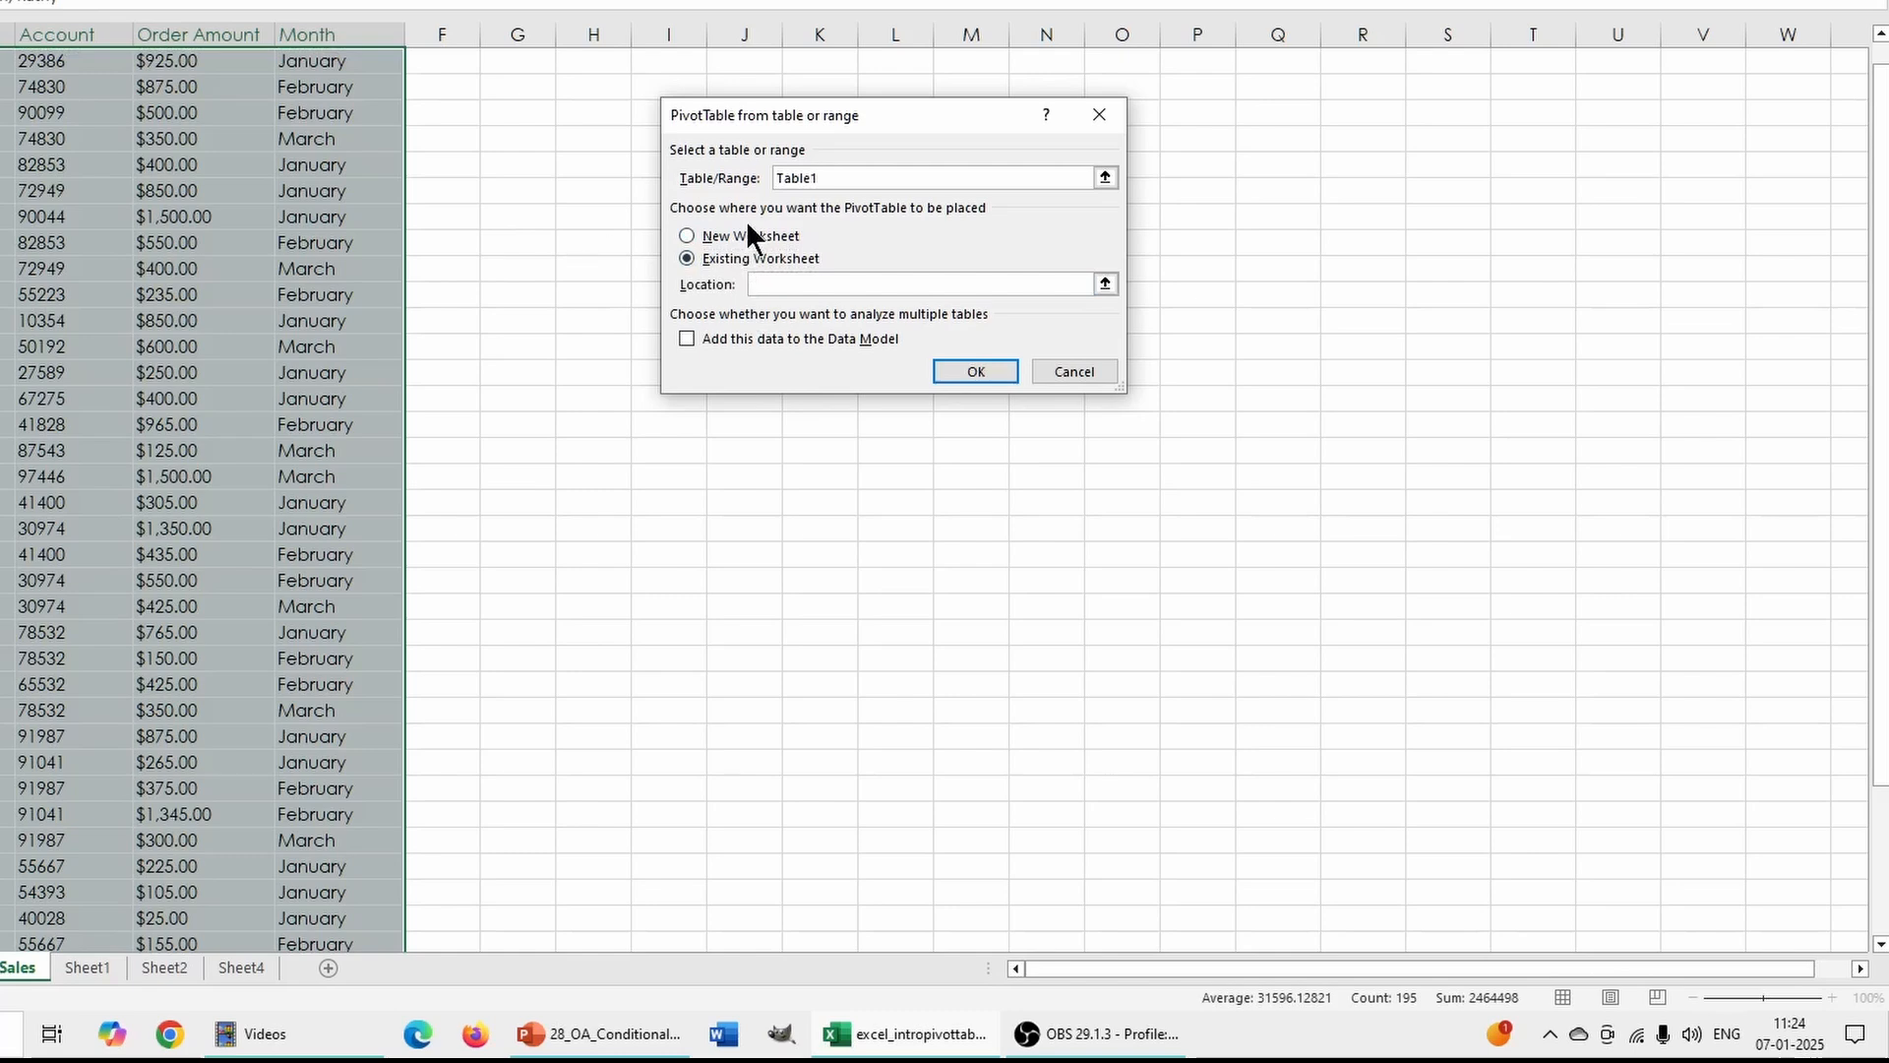
mouse_move(500, 87)
left_mouse_down()
mouse_move(935, 563)
mouse_move(1161, 722)
left_mouse_up()
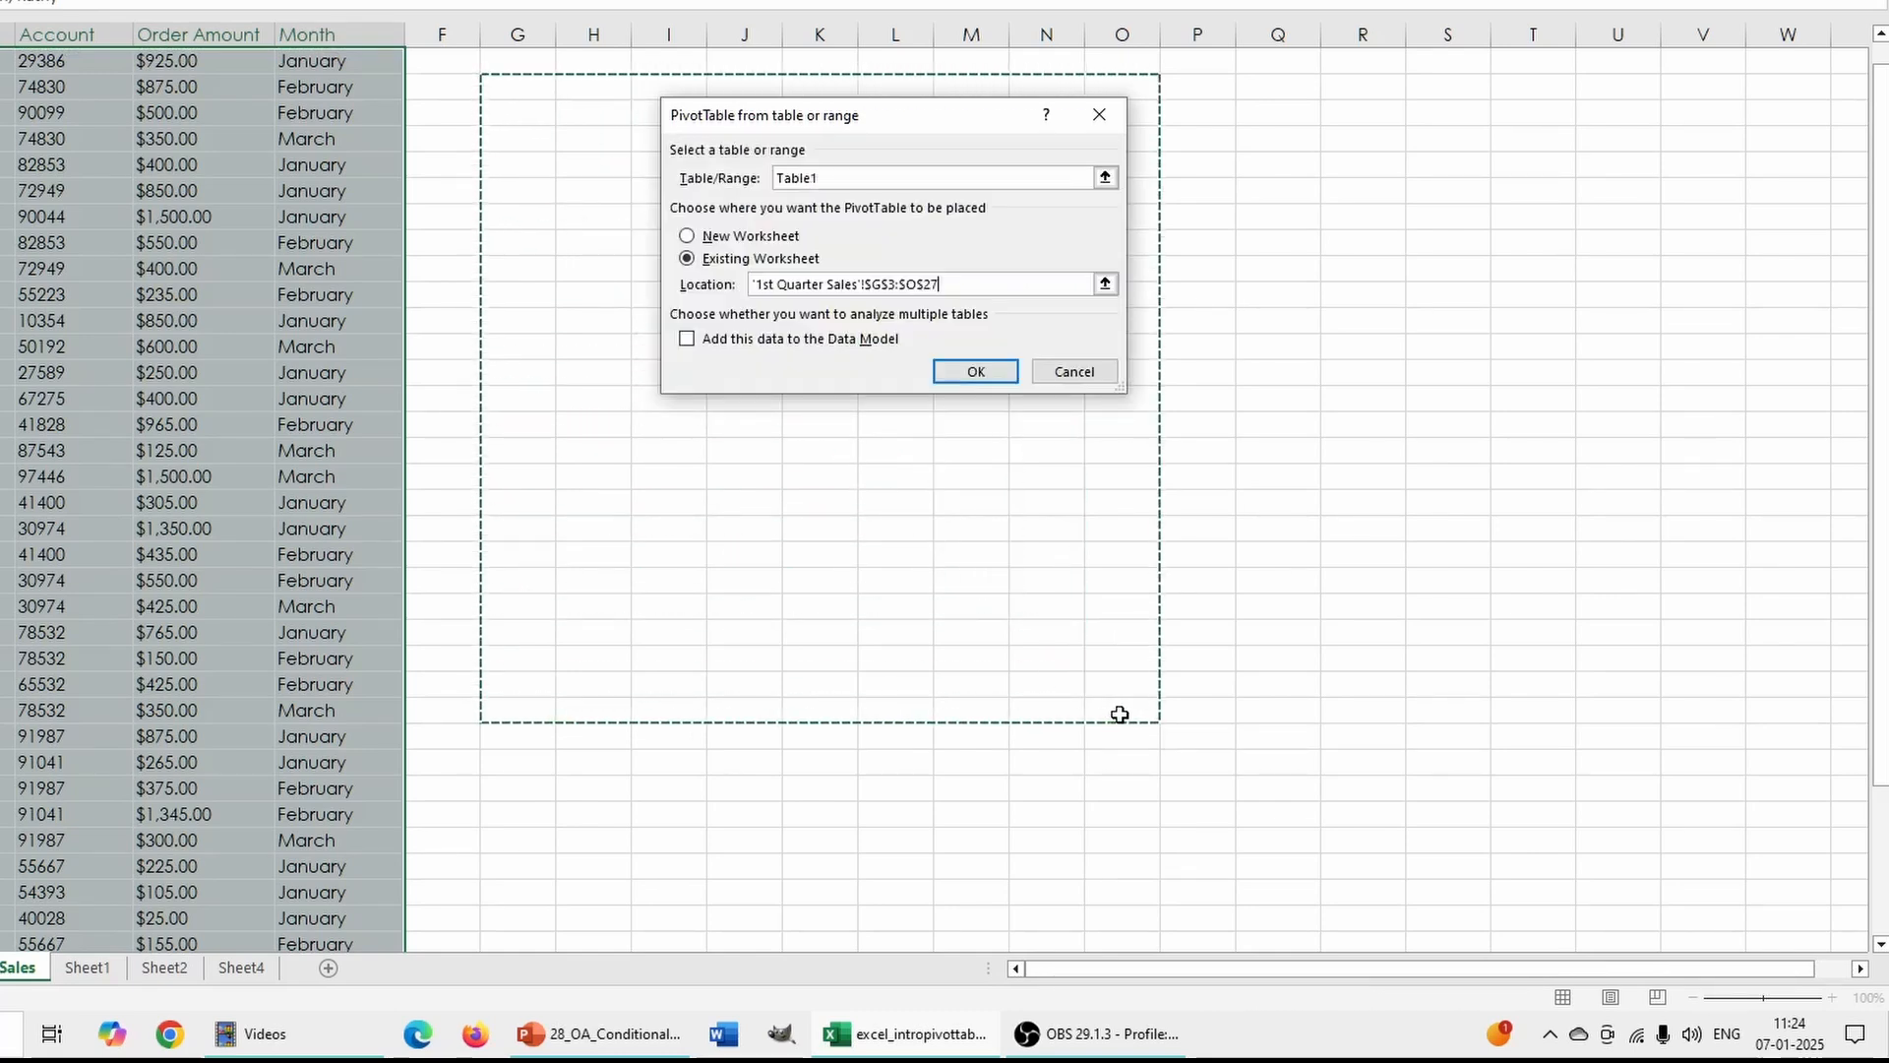
left_click(974, 372)
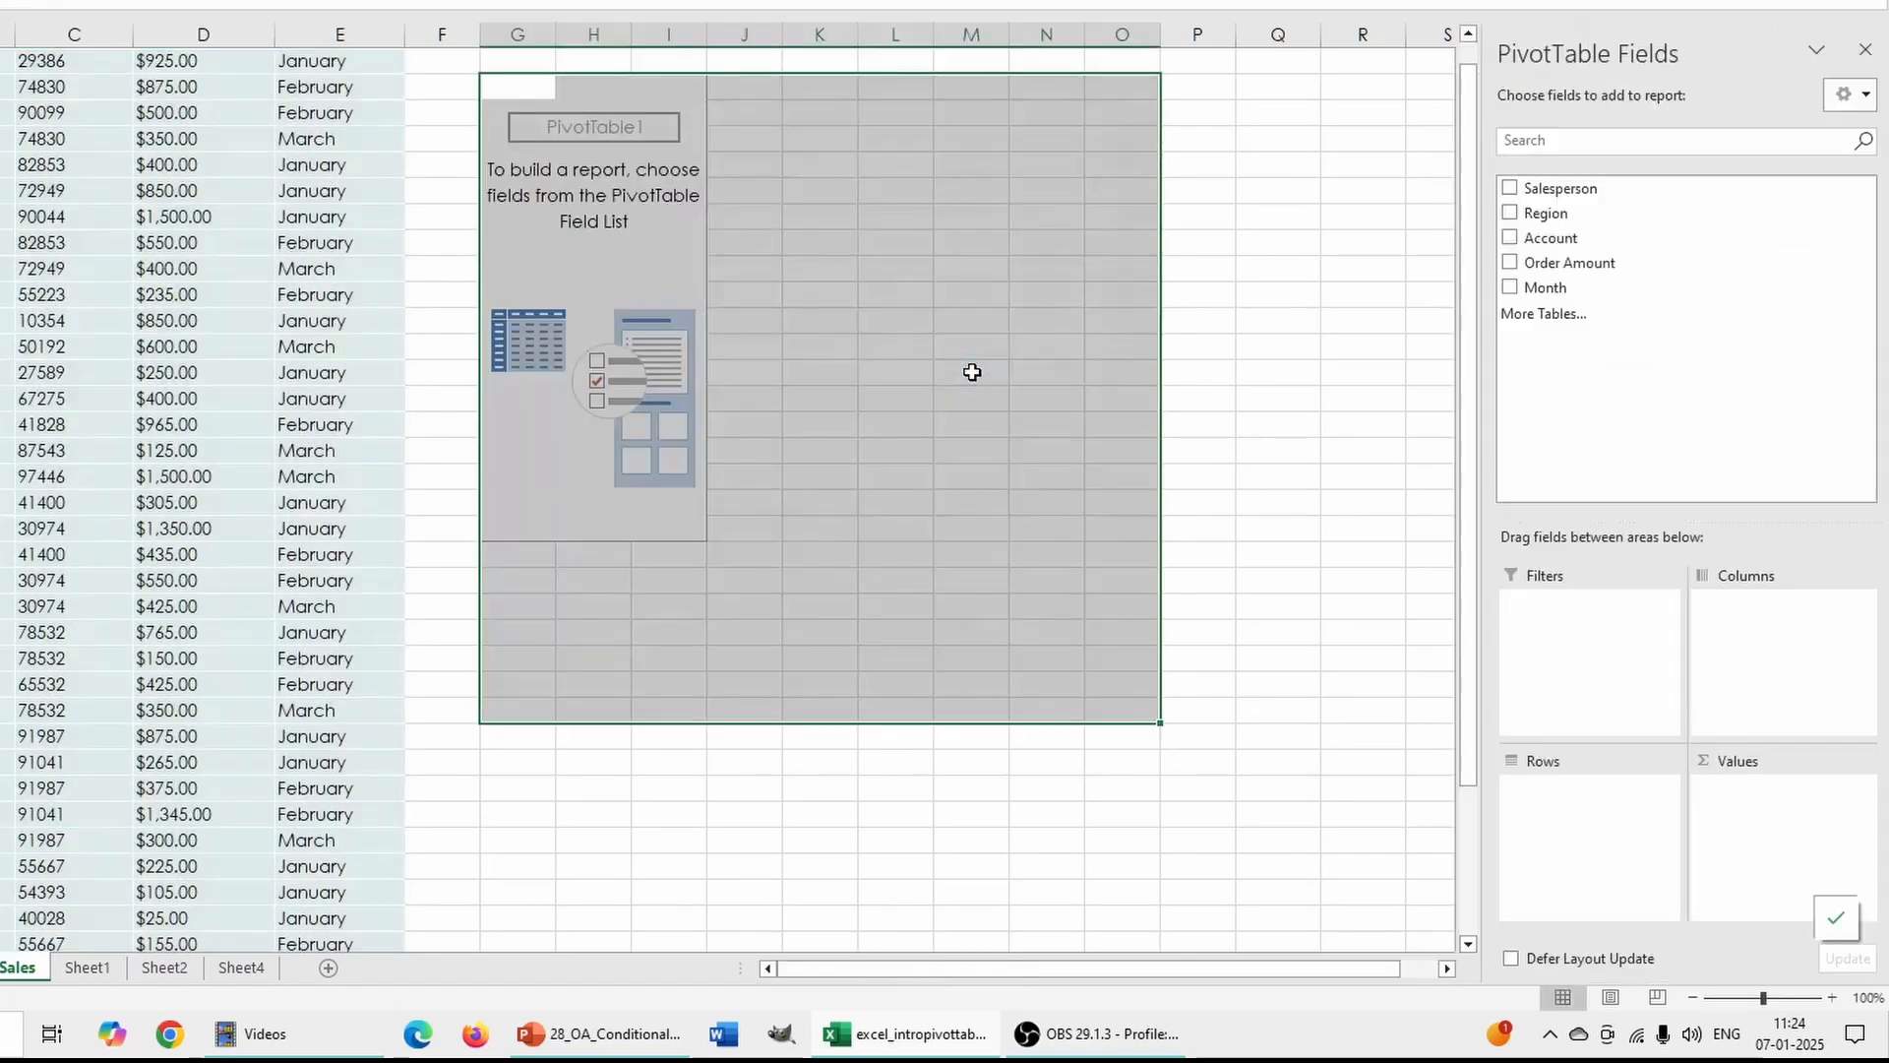
Lay out the PivotTable with Salesperson as rows, Month as columns and the sum of Order Amount as values.
left_click(889, 846)
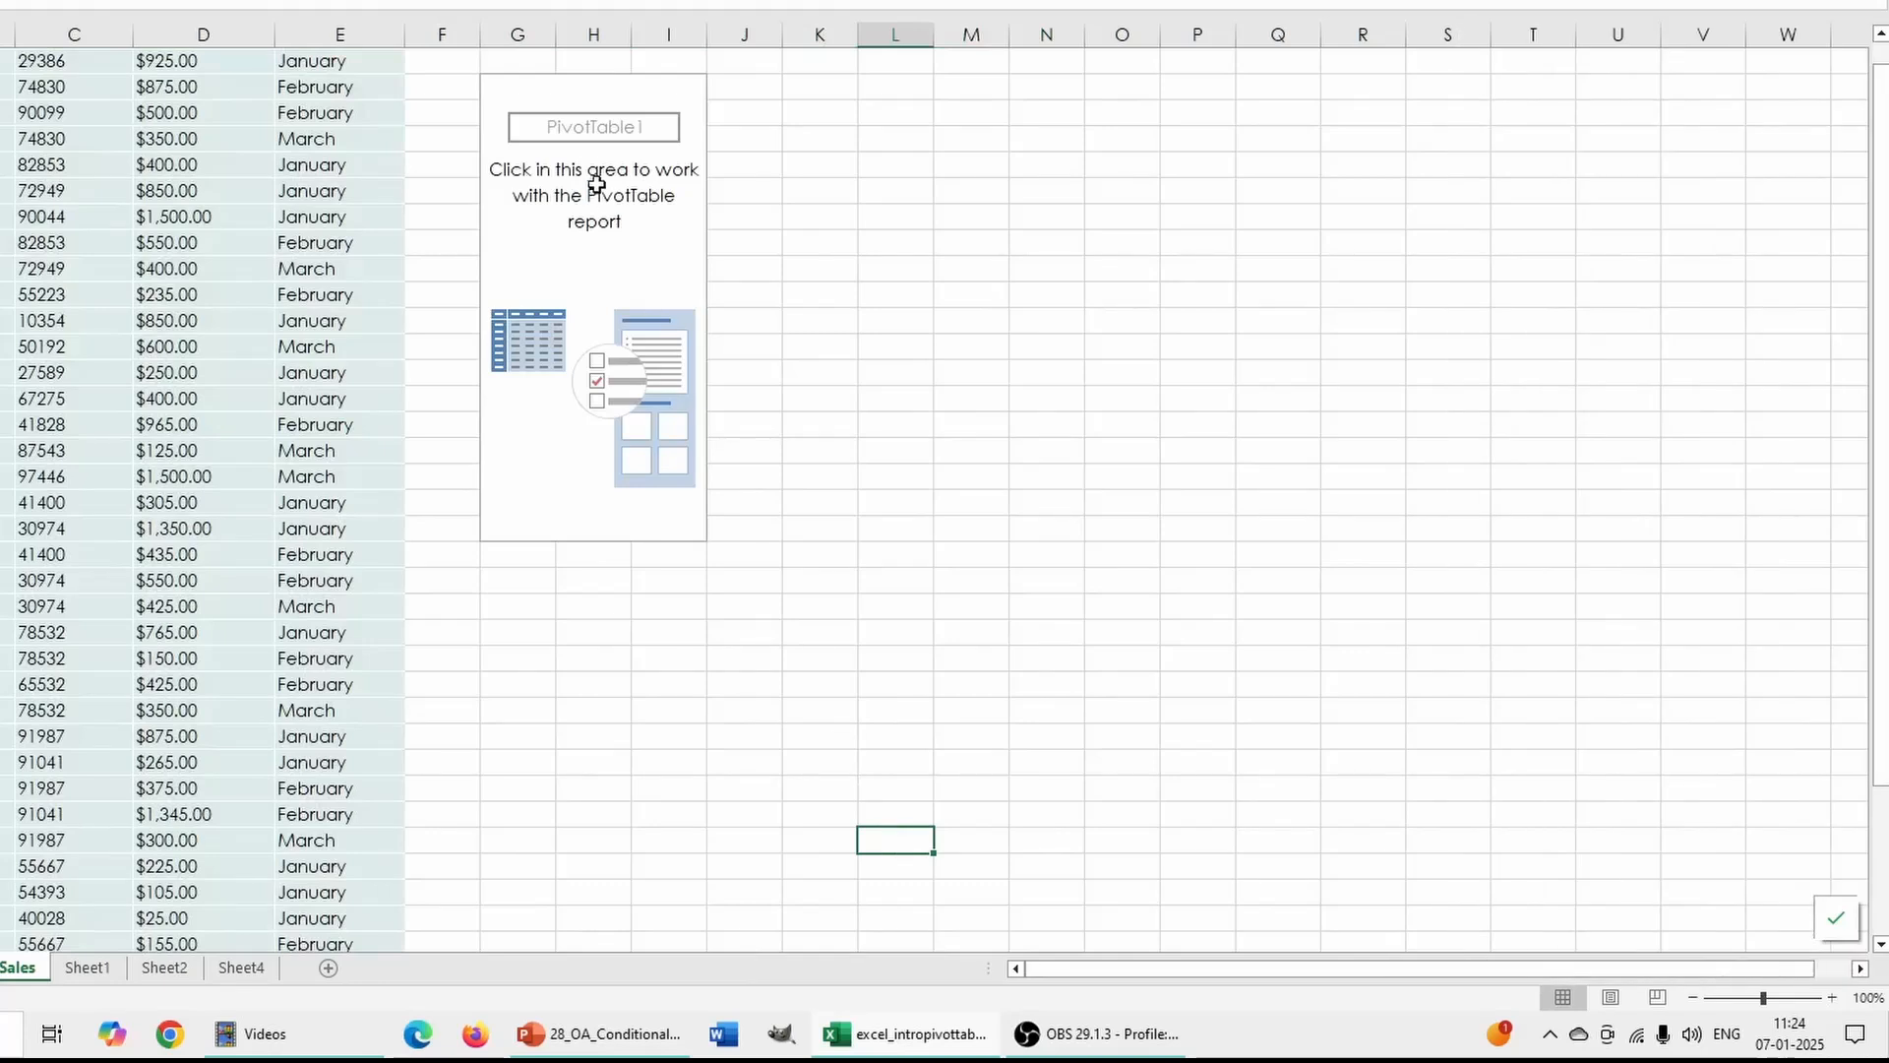
left_click(576, 143)
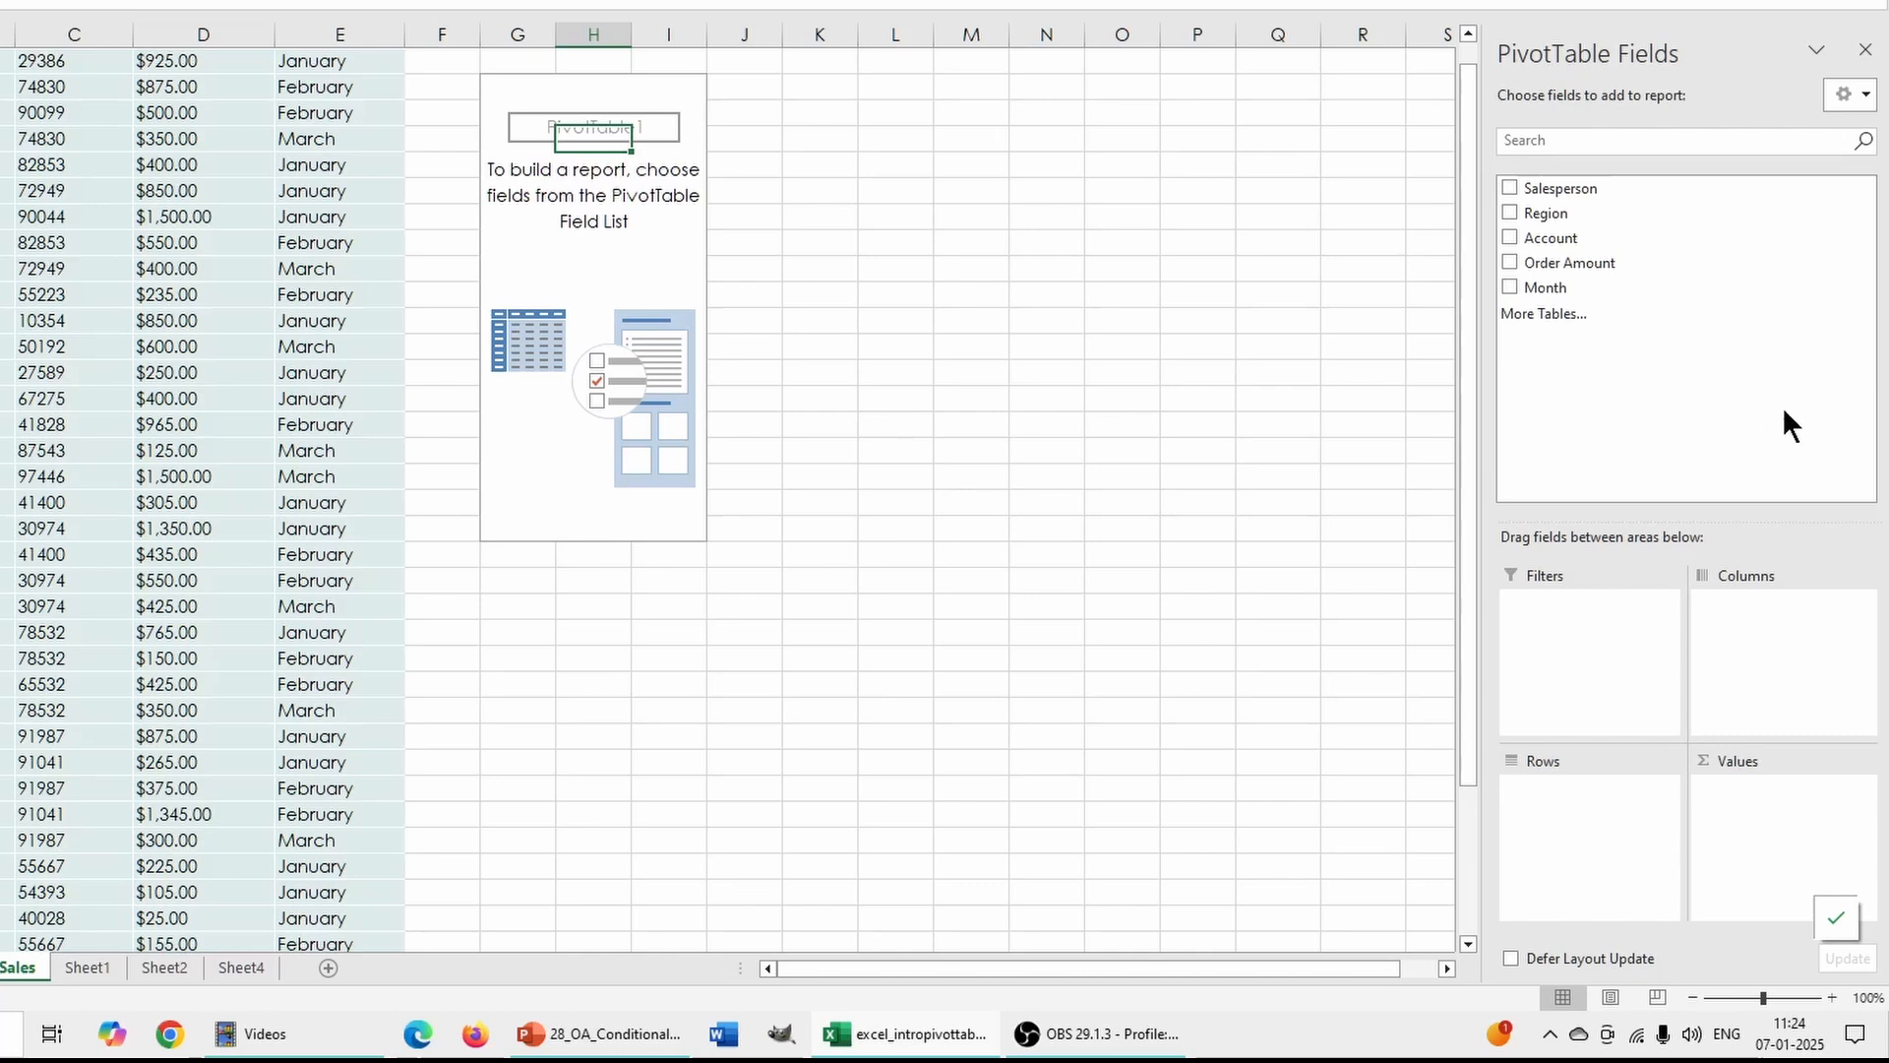
left_click(1509, 187)
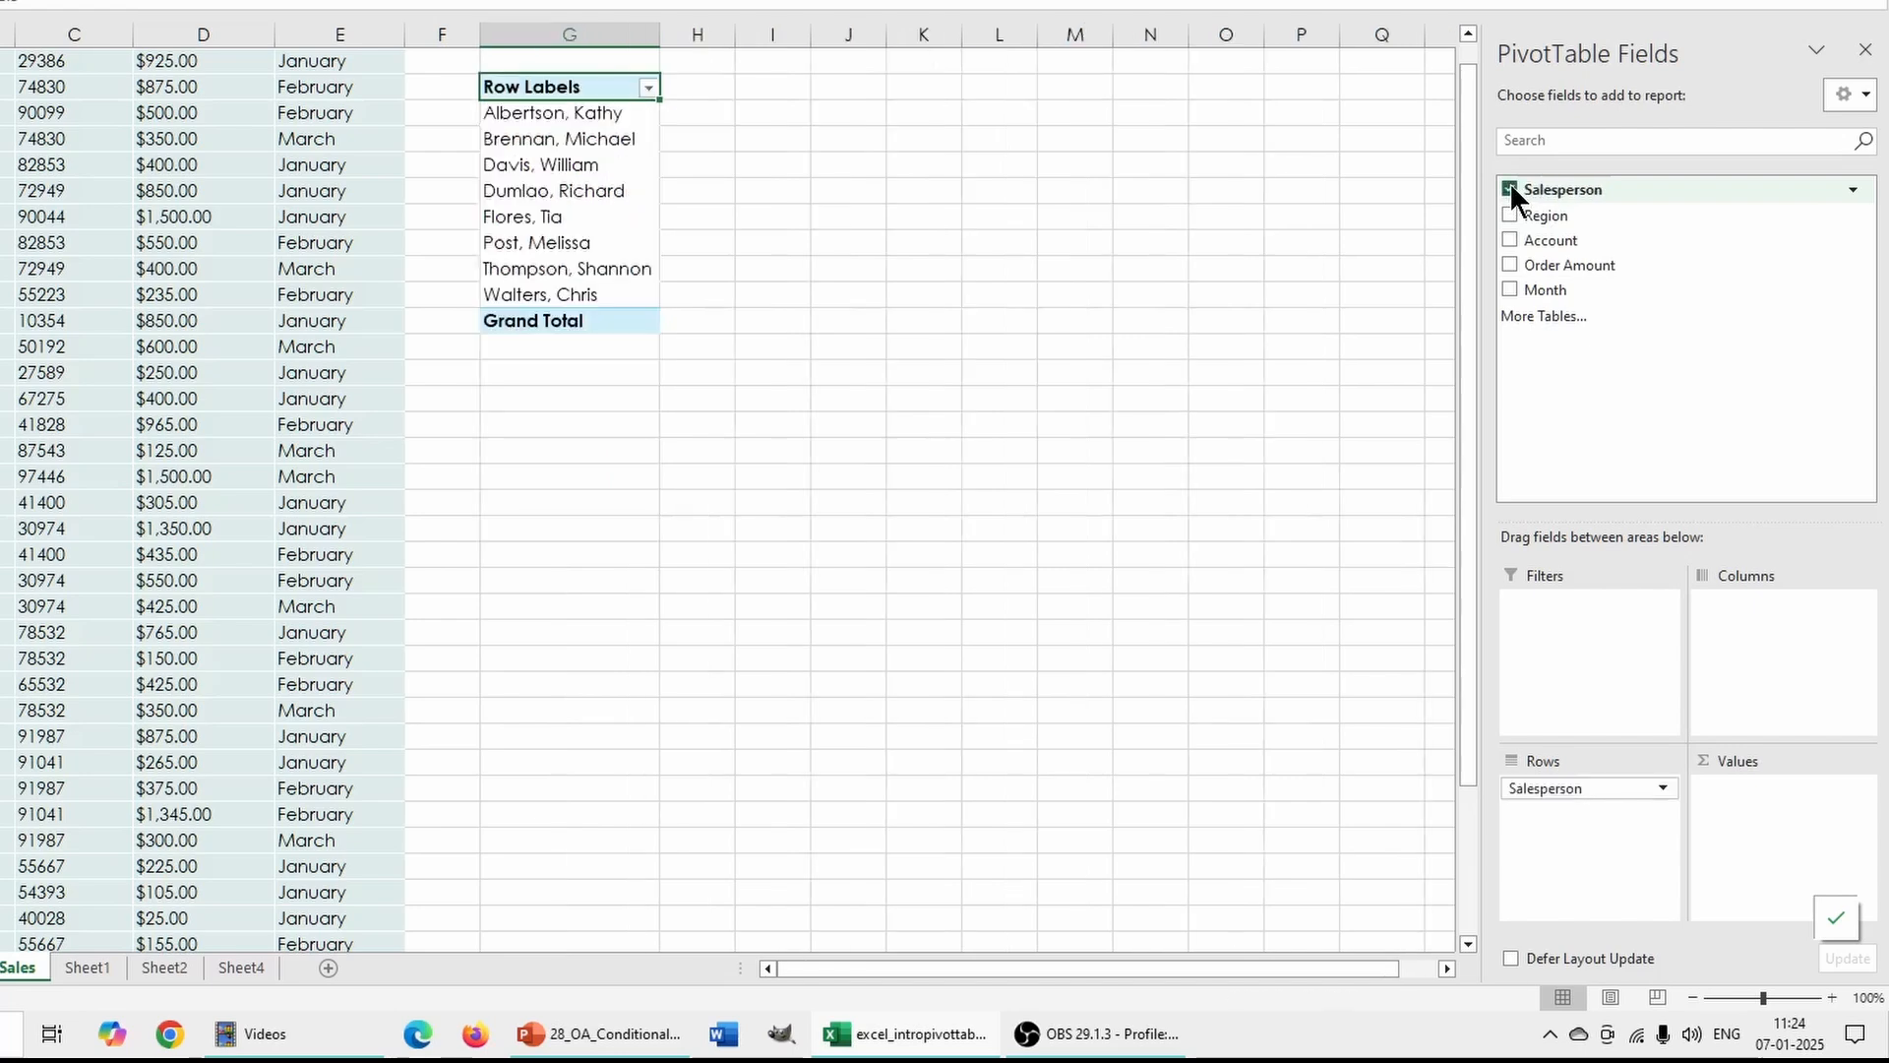
left_click(1511, 262)
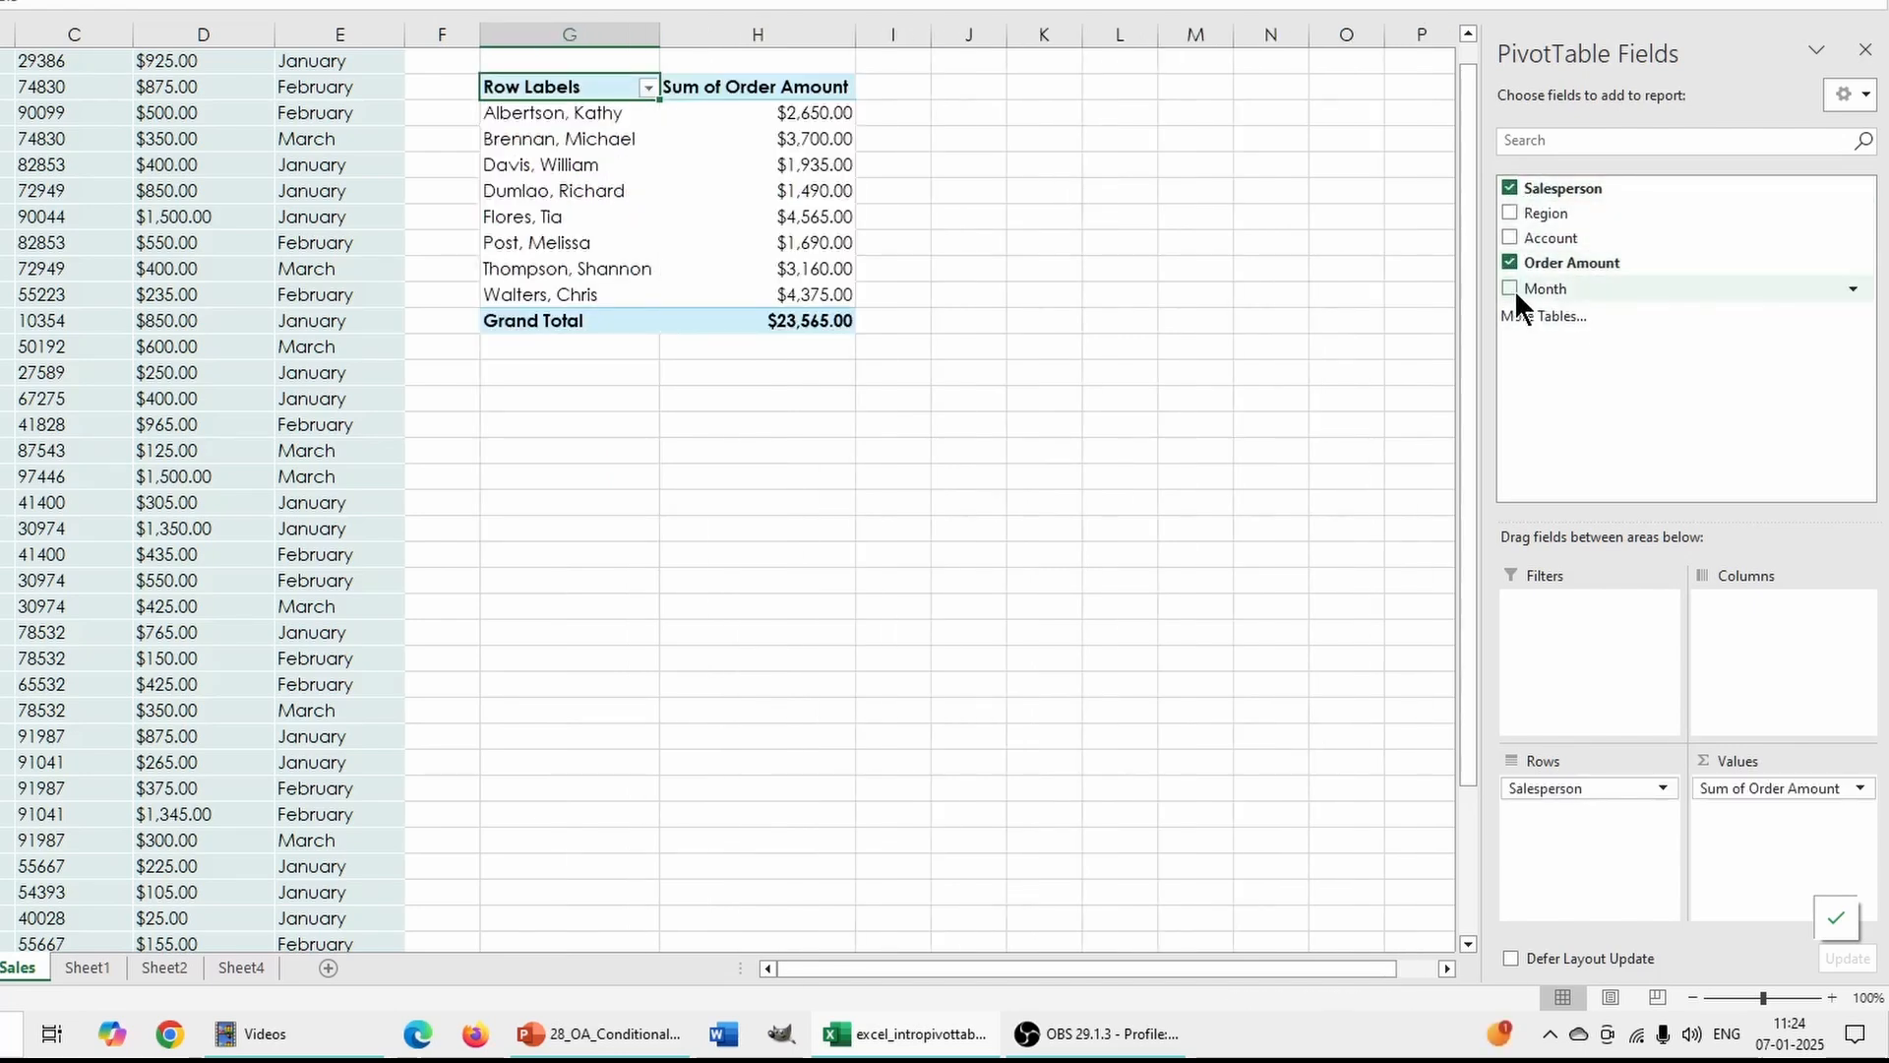
left_click(1509, 288)
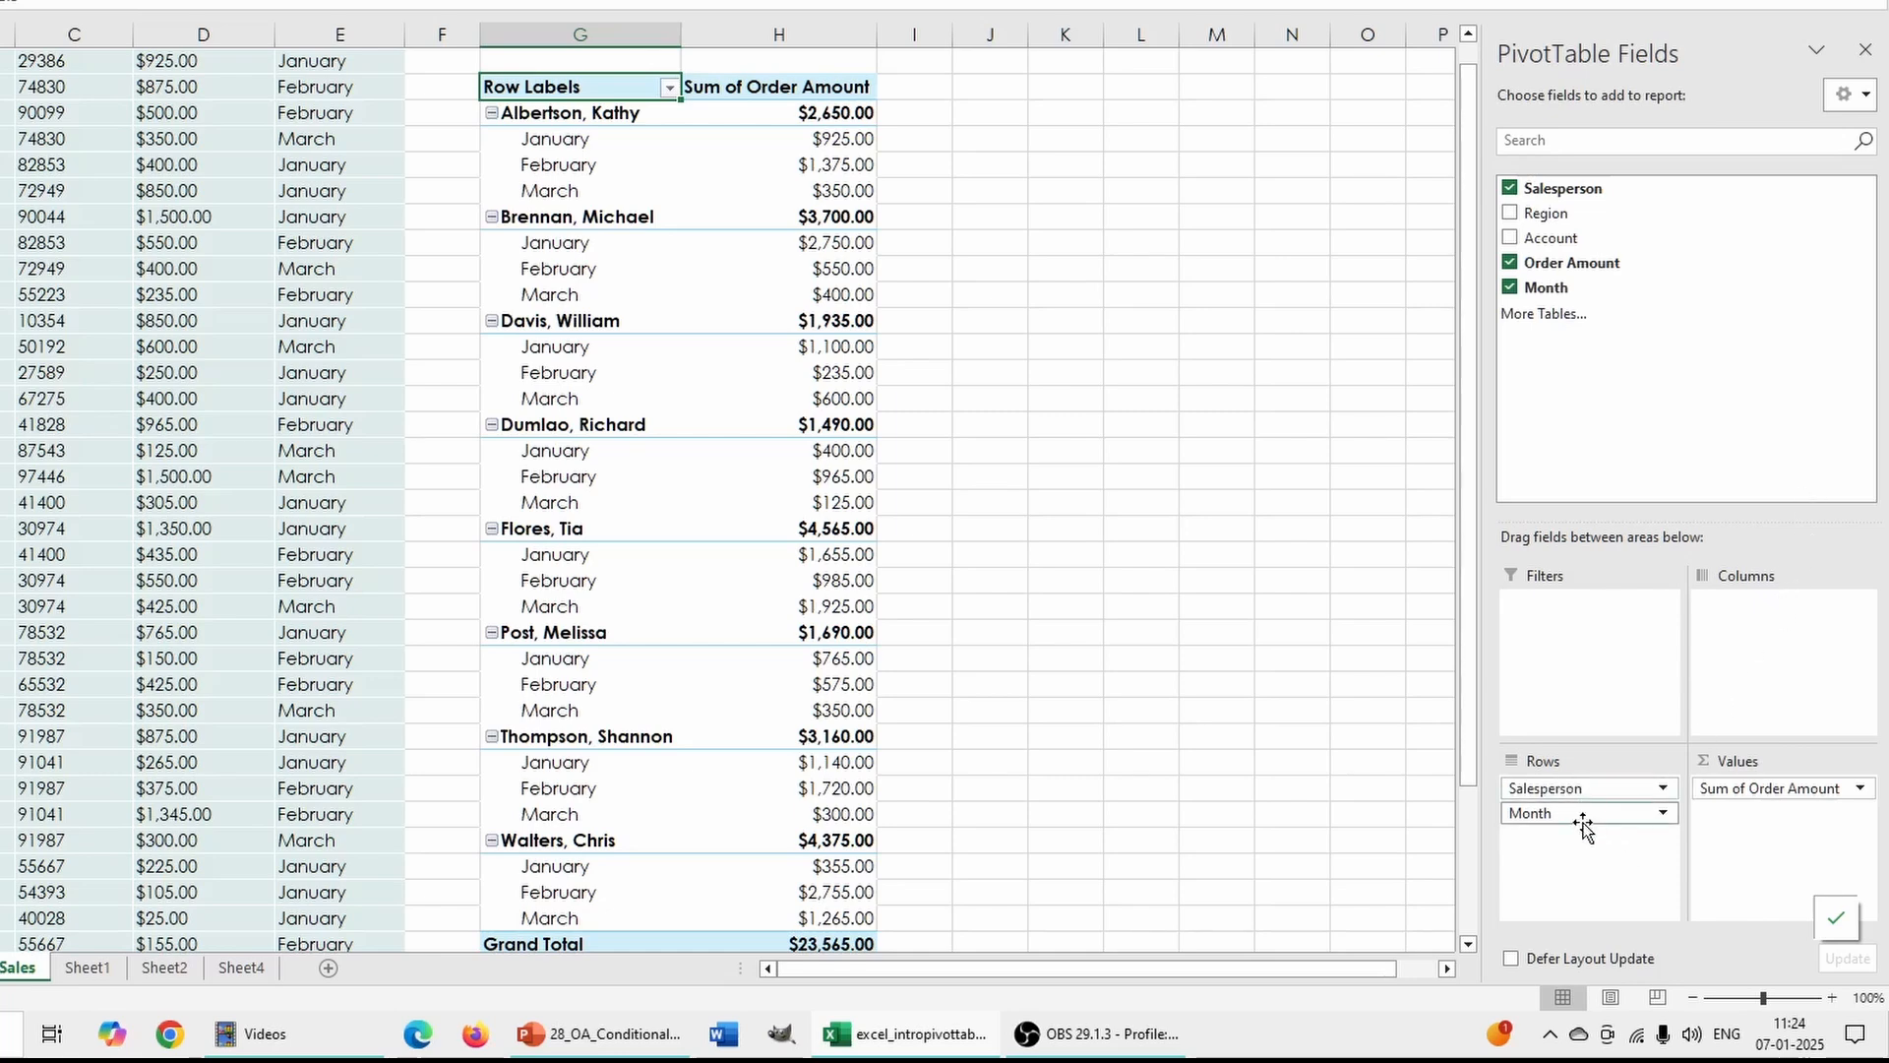
left_click_drag(1585, 816, 1732, 604)
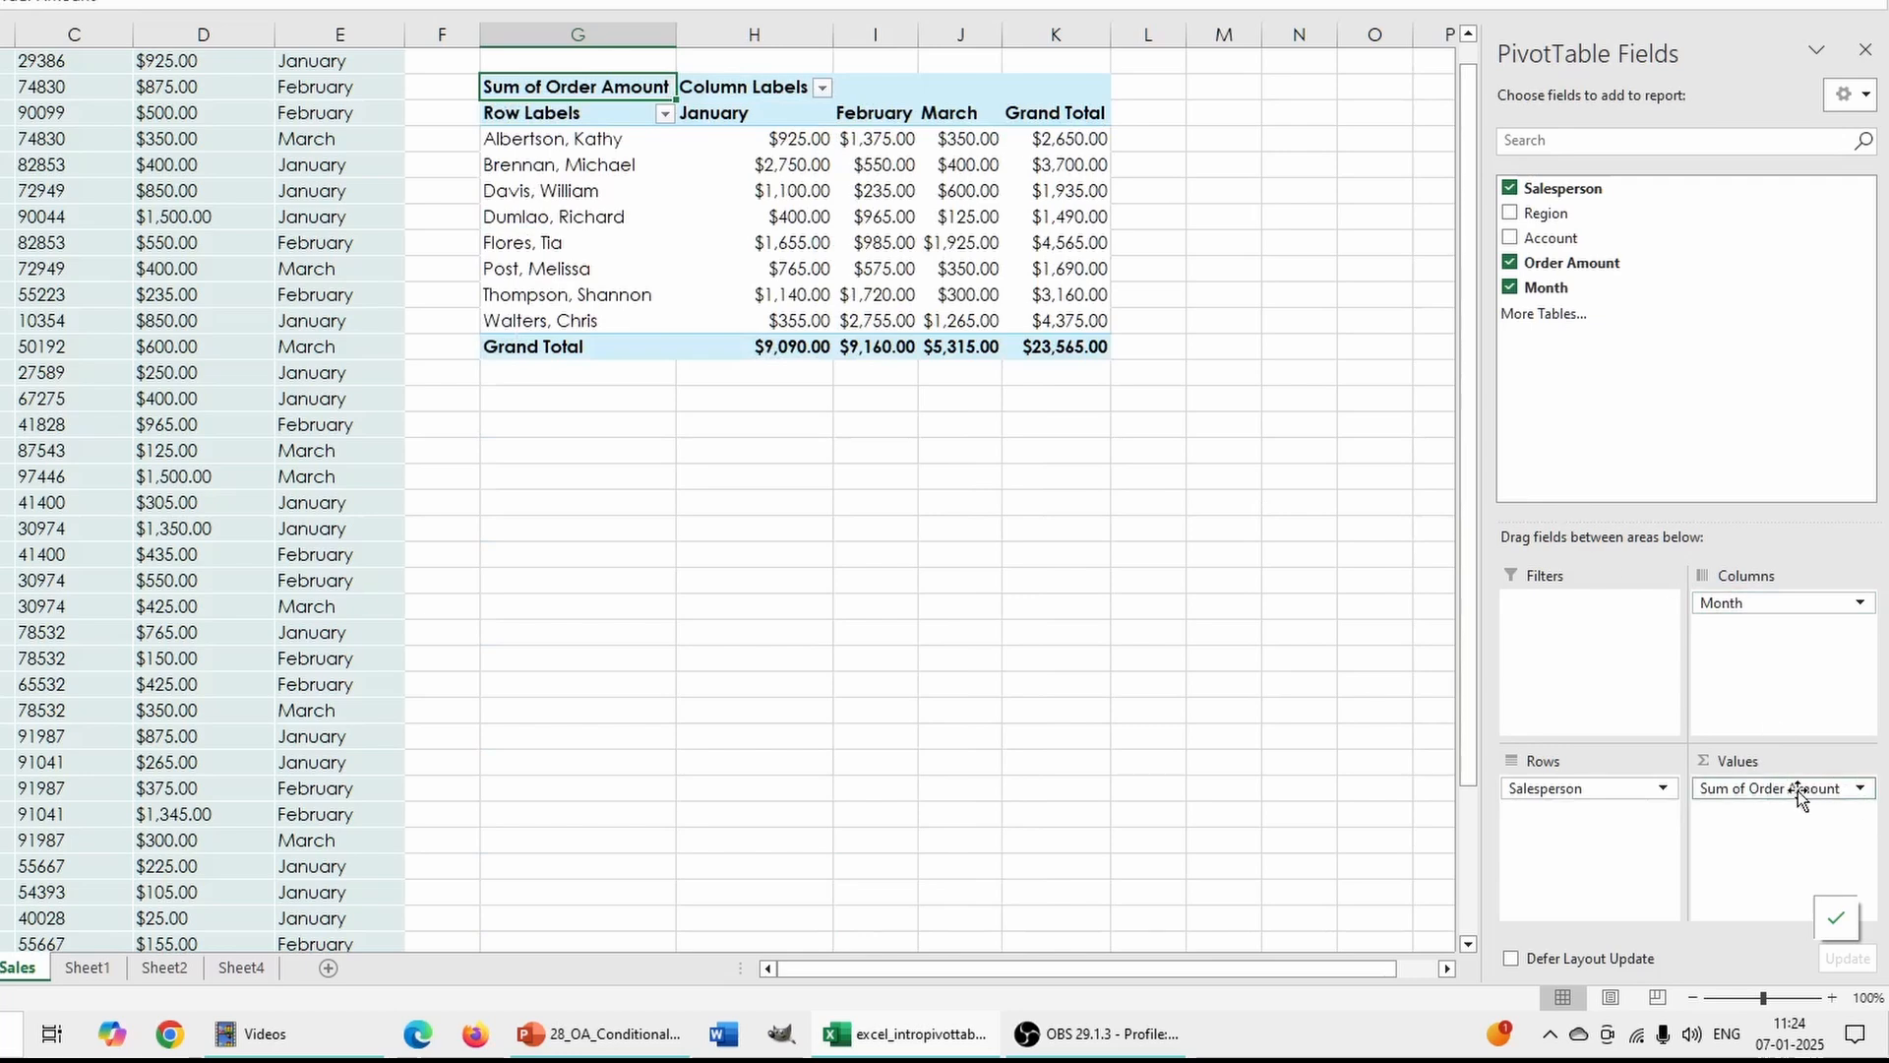
left_click(1313, 422)
left_click(829, 253)
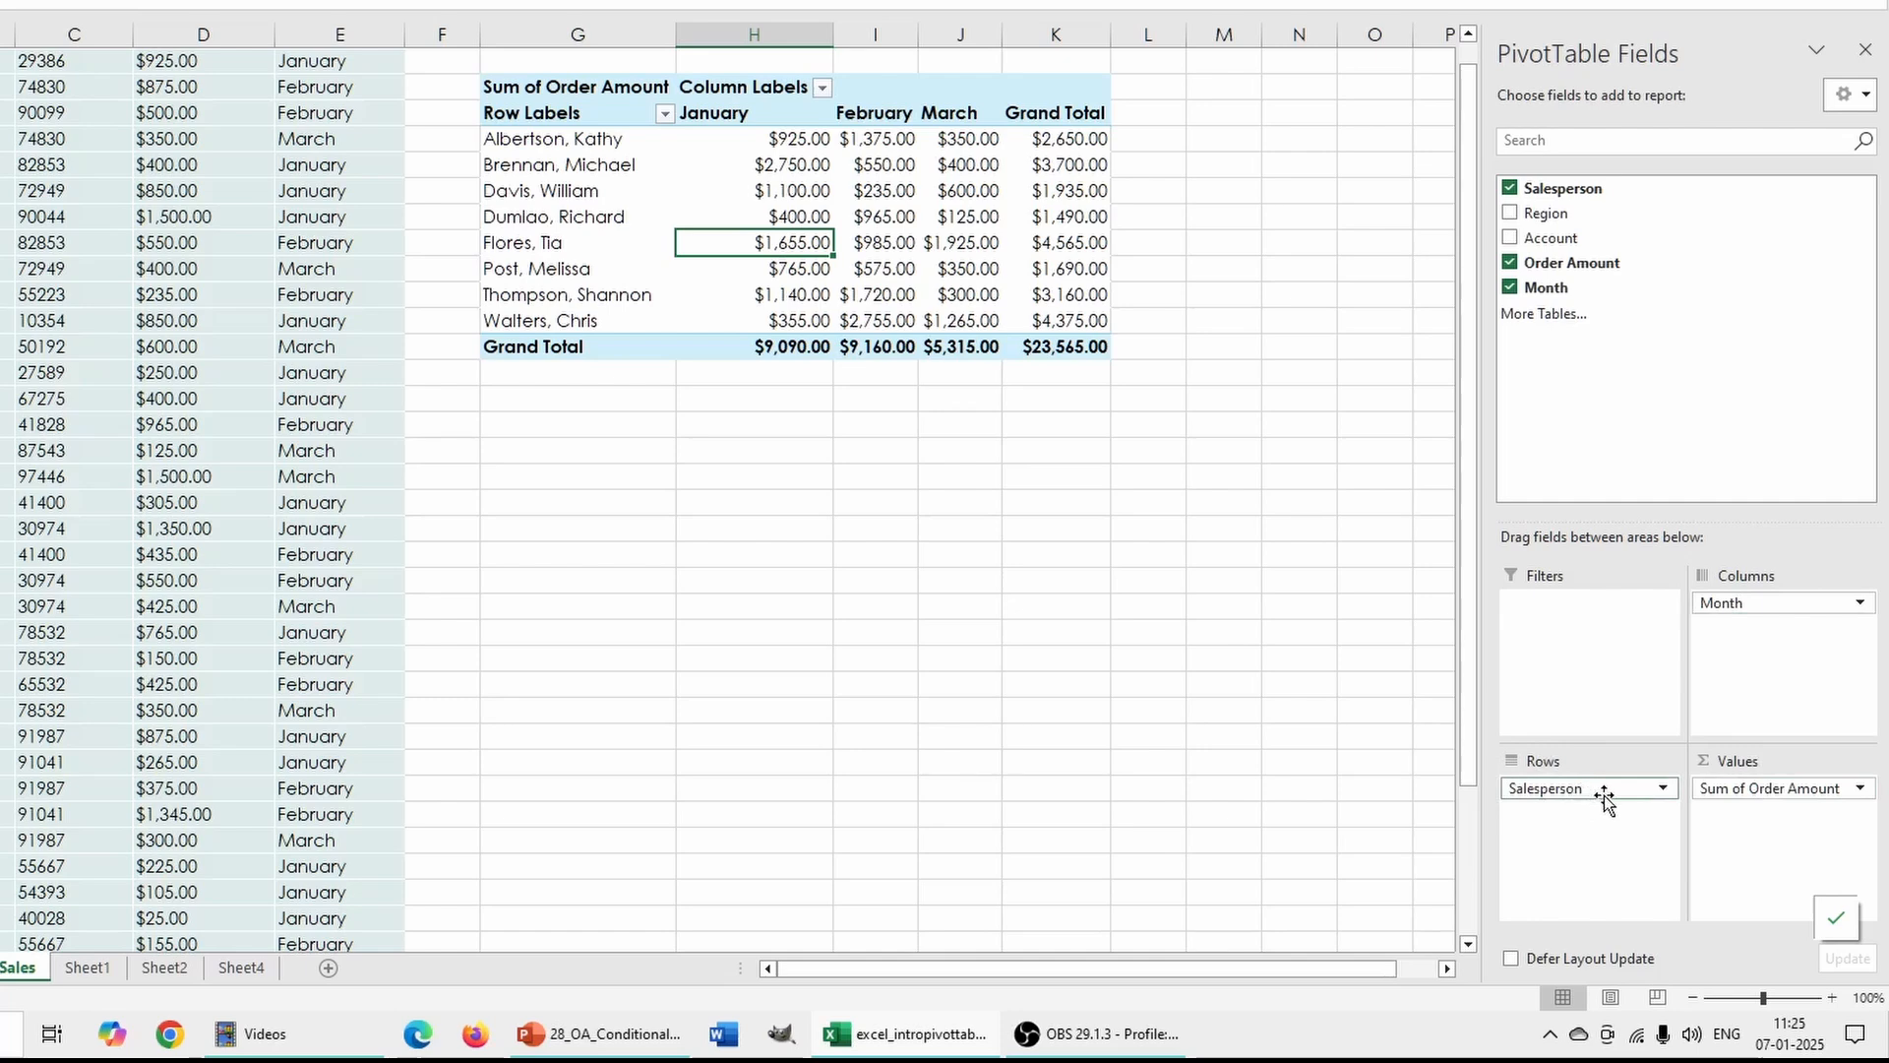
Remove the Salesperson, Month and Order Amount fields from the PivotTable layout.
left_click_drag(1604, 799, 1330, 765)
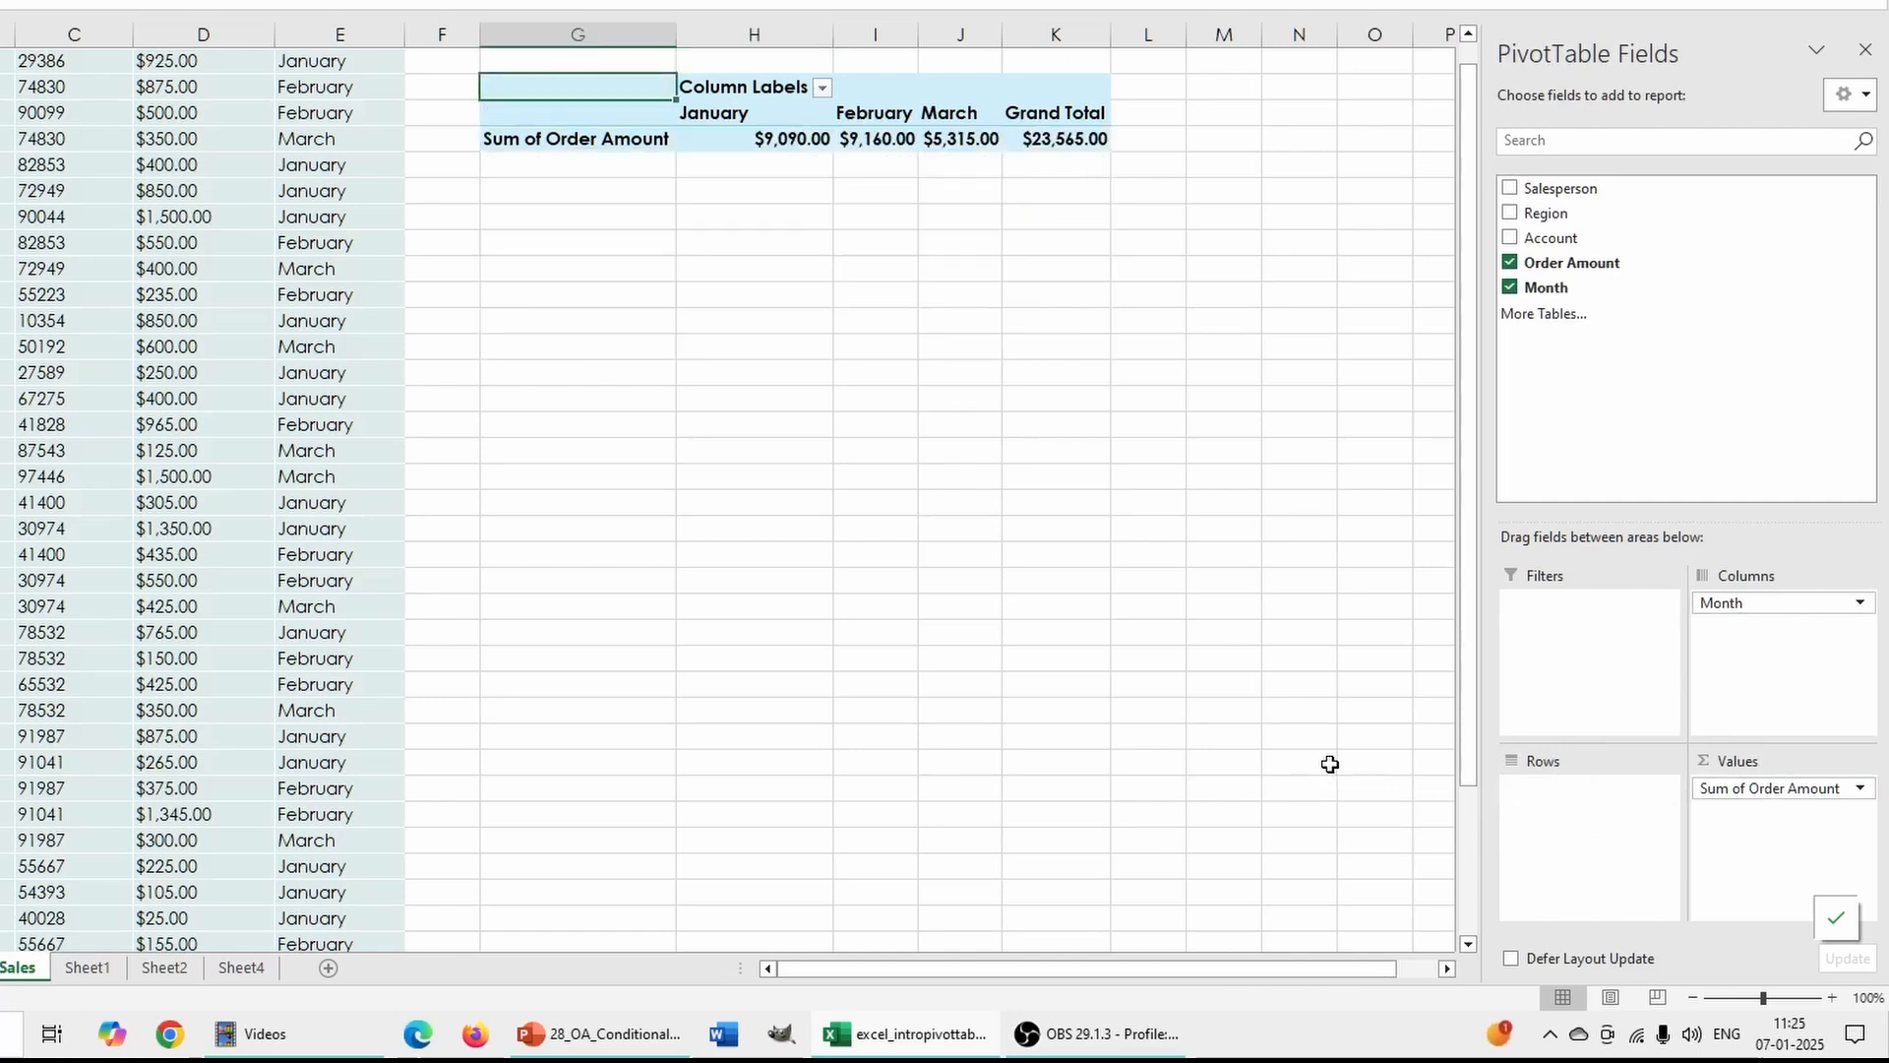
left_click_drag(1756, 599, 1243, 577)
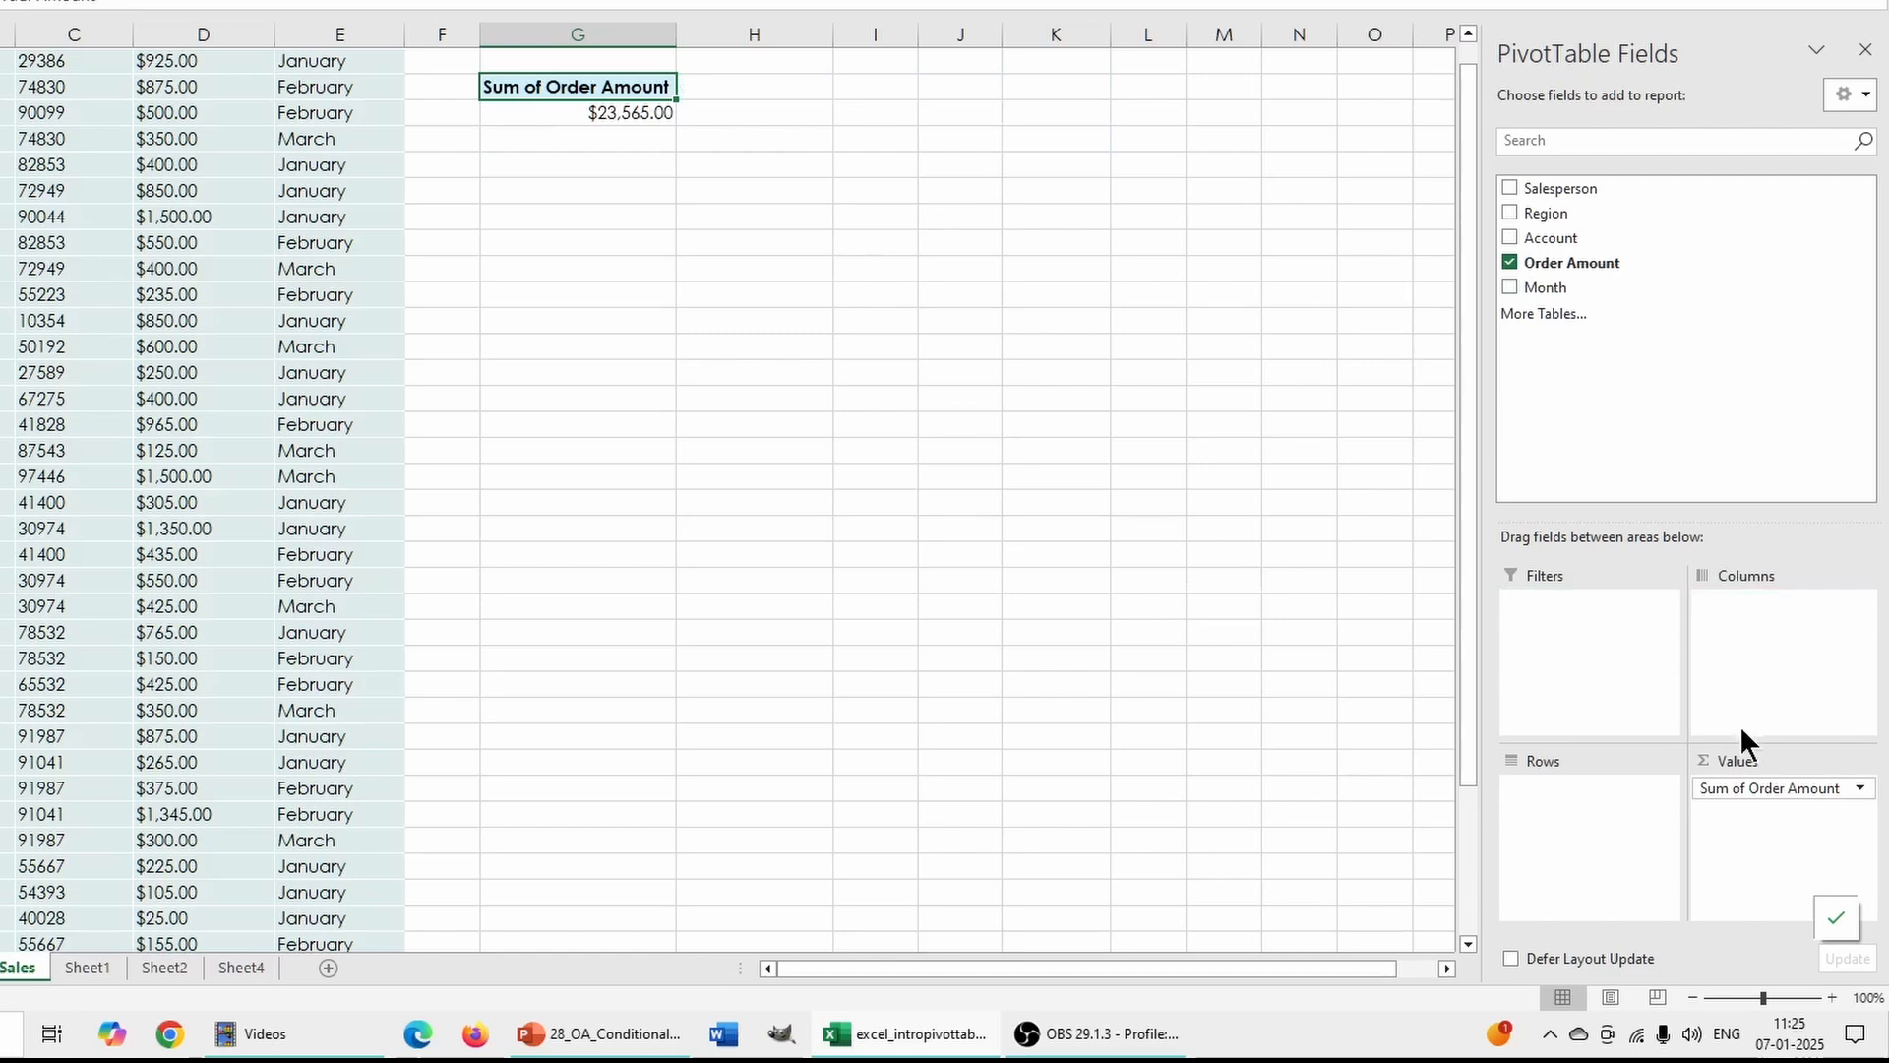
left_click_drag(1744, 784, 1228, 708)
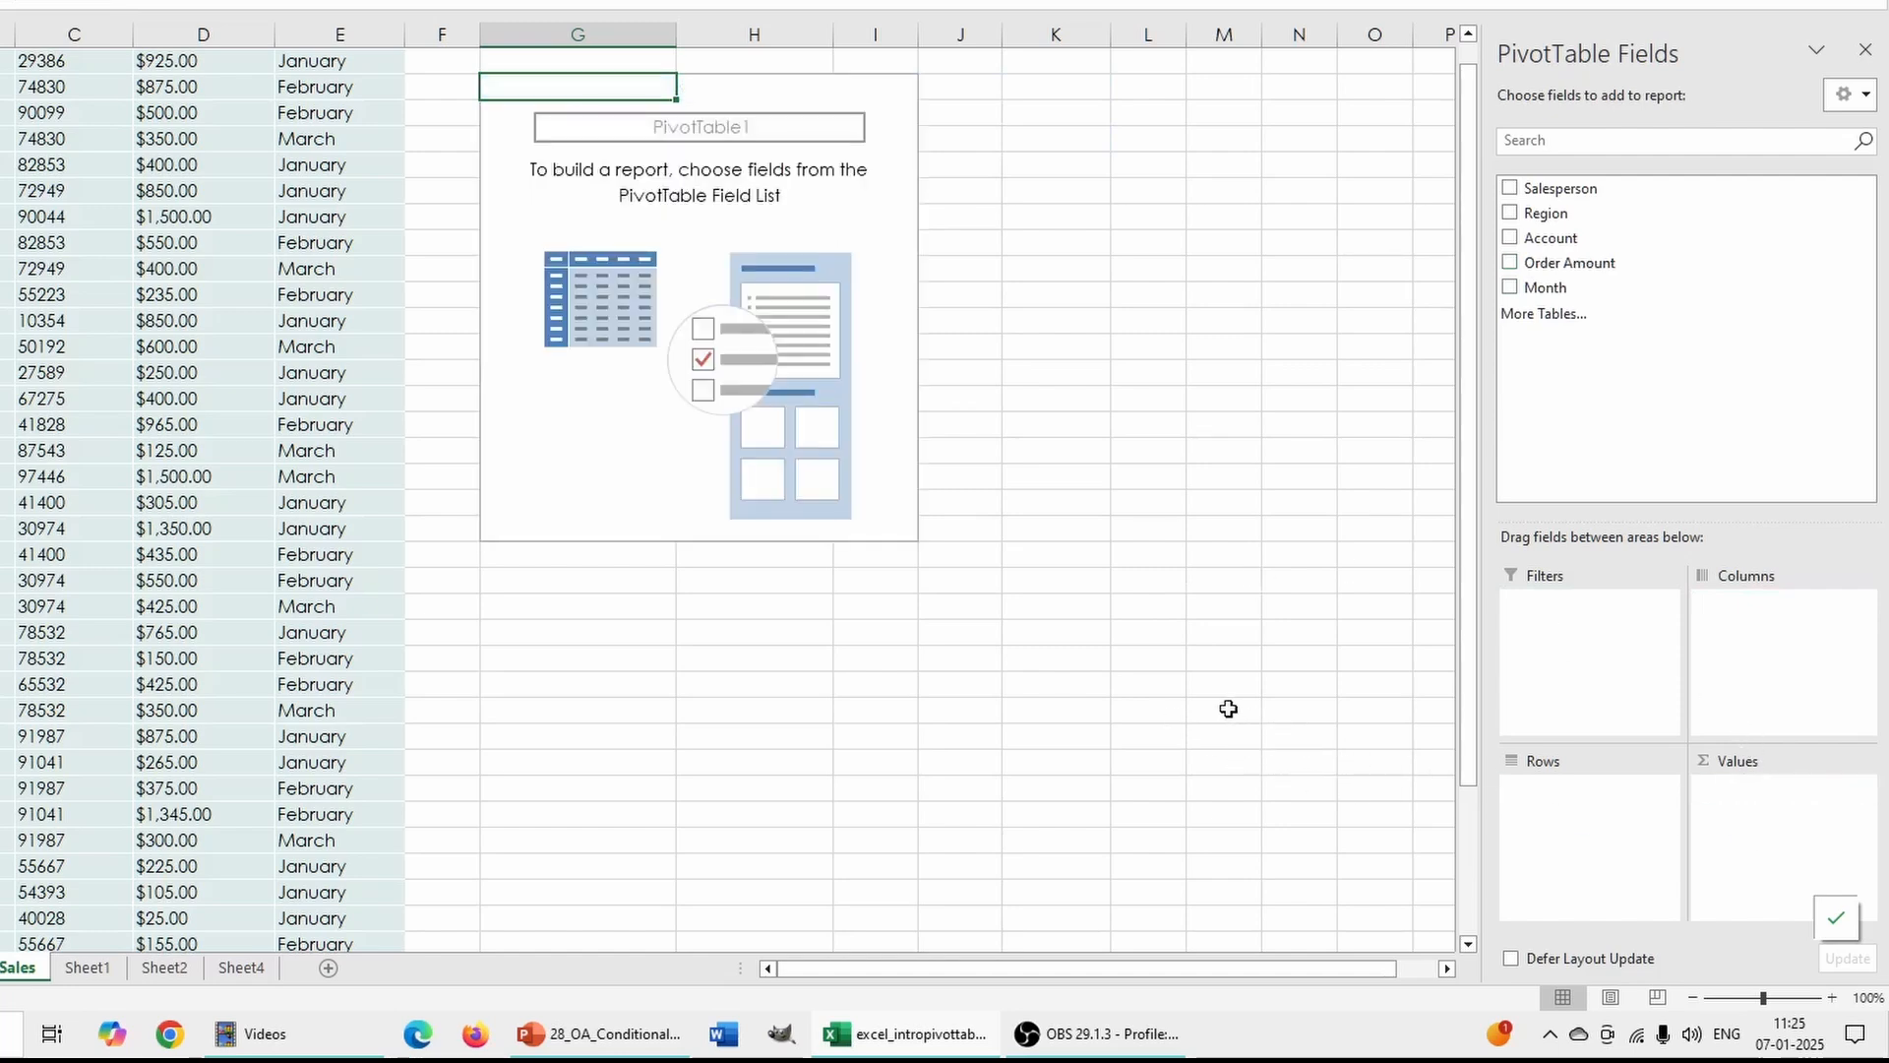
Rebuild the empty PivotTable with Salesperson in the rows, Month in the columns and Order Amount in the values.
left_click(1510, 188)
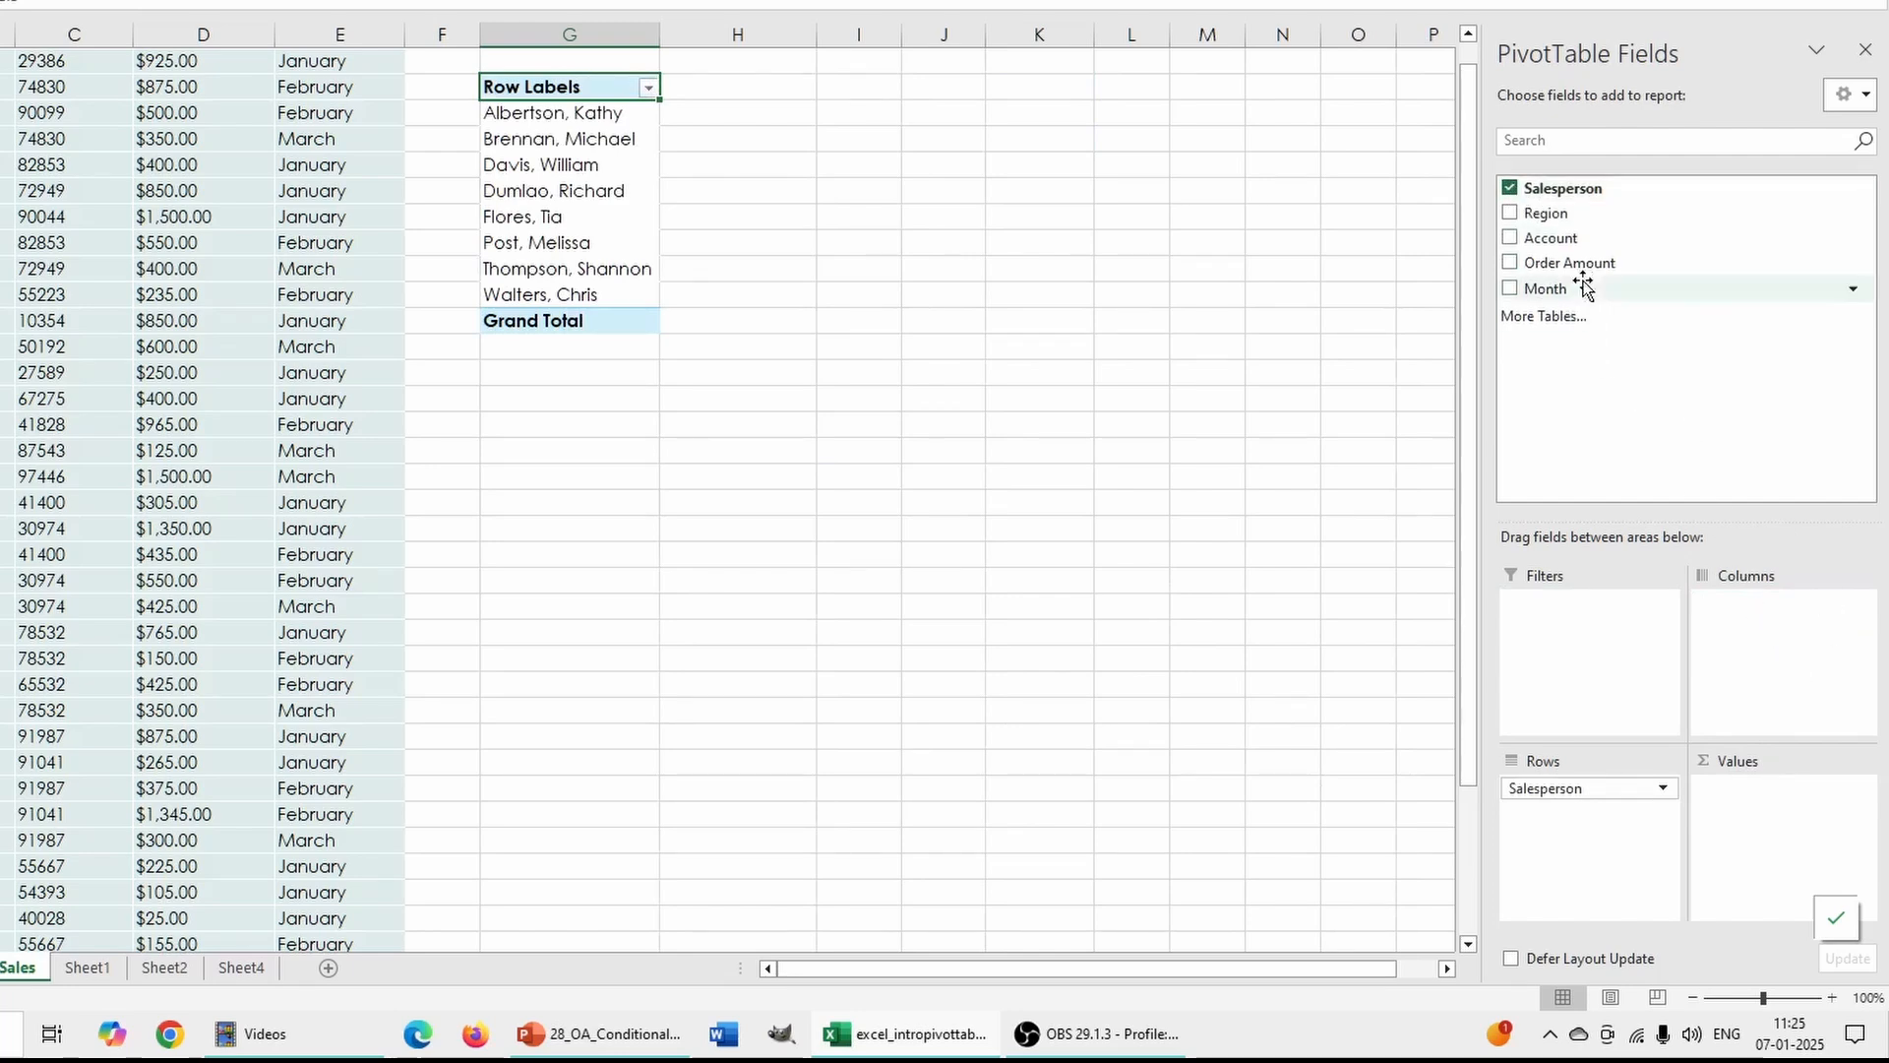
left_click(1521, 285)
left_click_drag(1592, 814, 1733, 606)
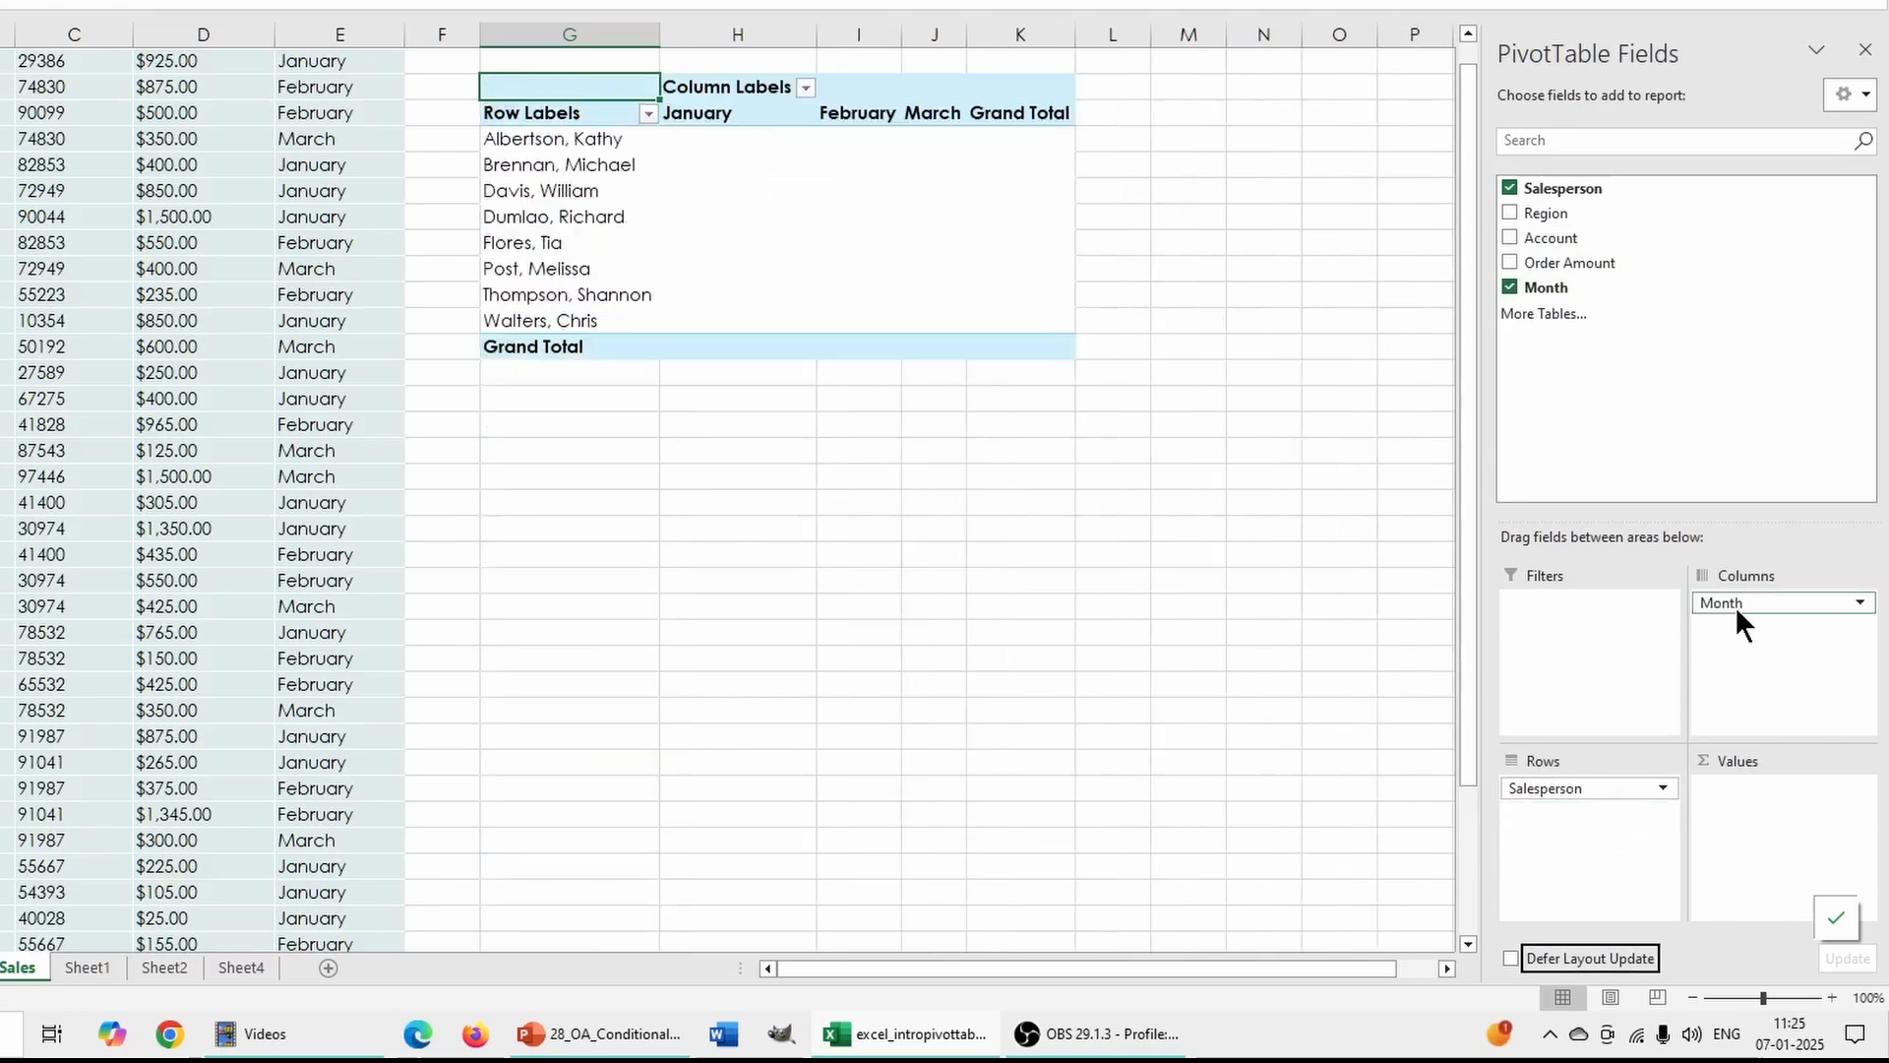
left_click(1510, 261)
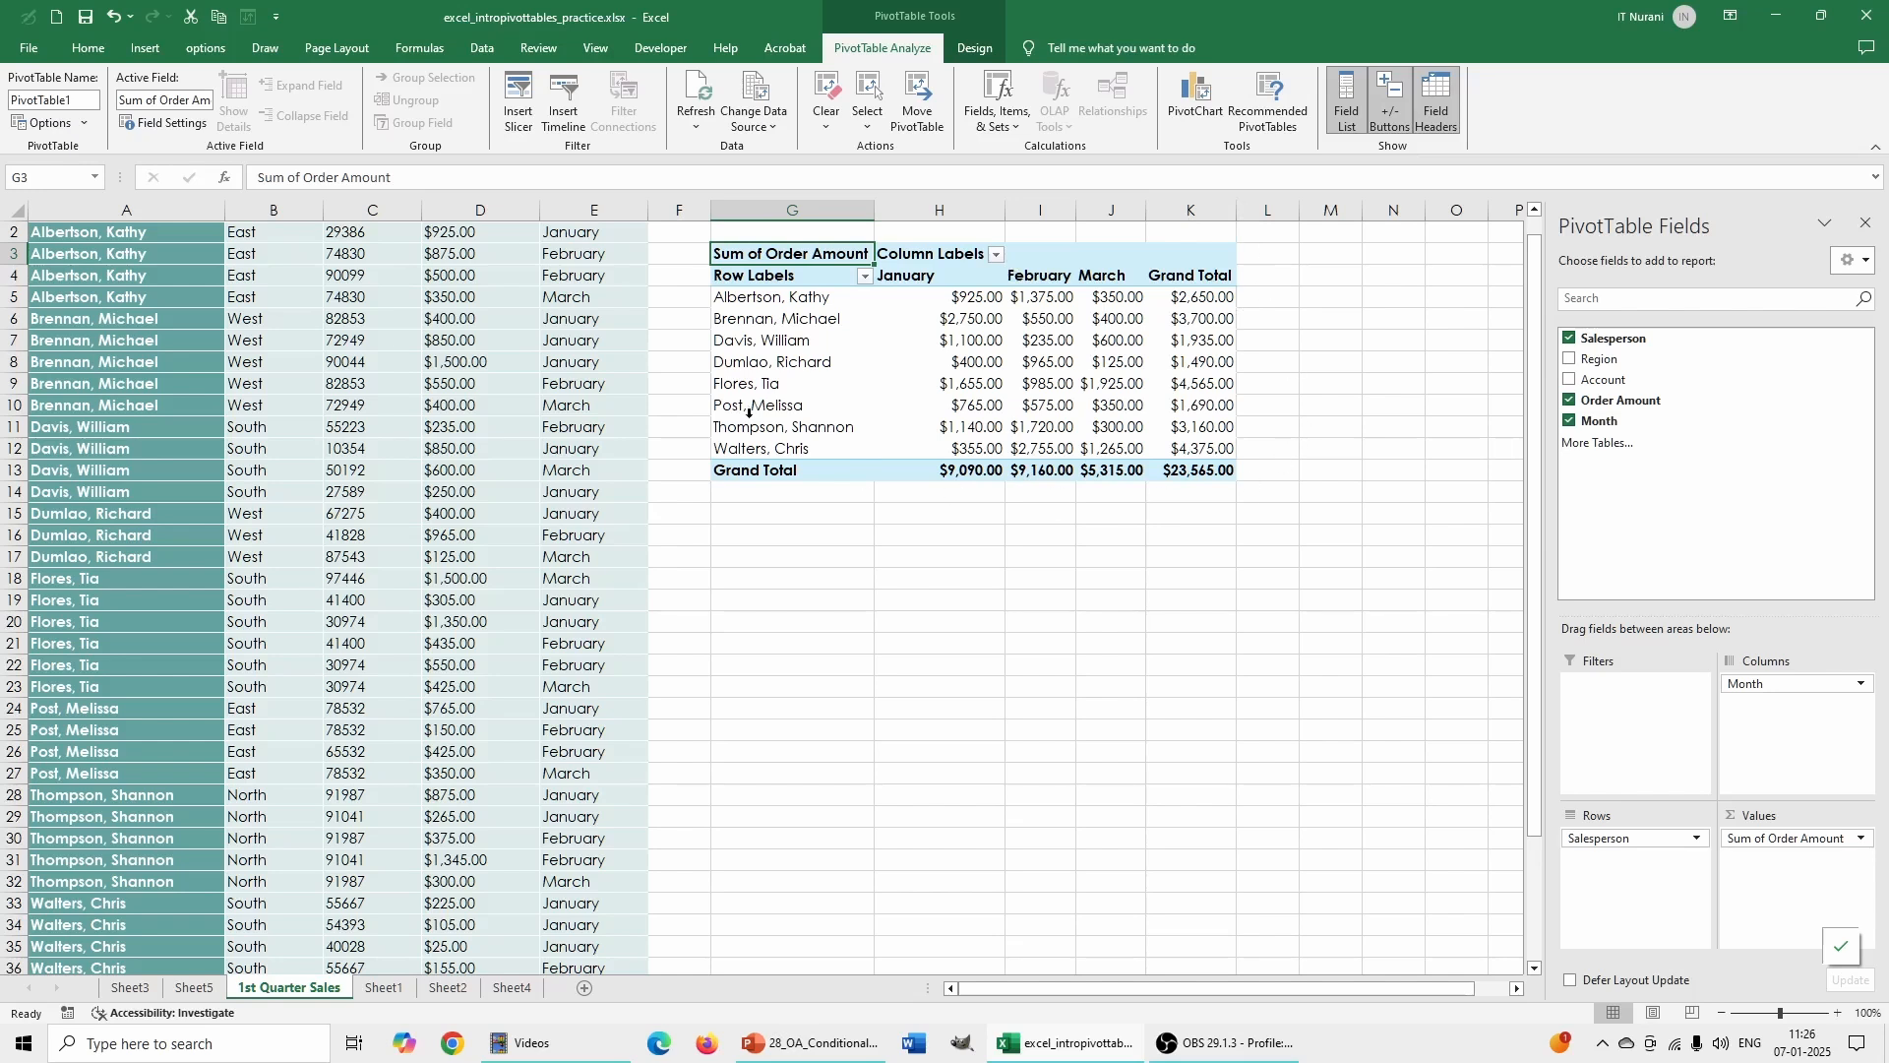
mouse_move(996, 472)
mouse_move(989, 407)
mouse_move(1199, 474)
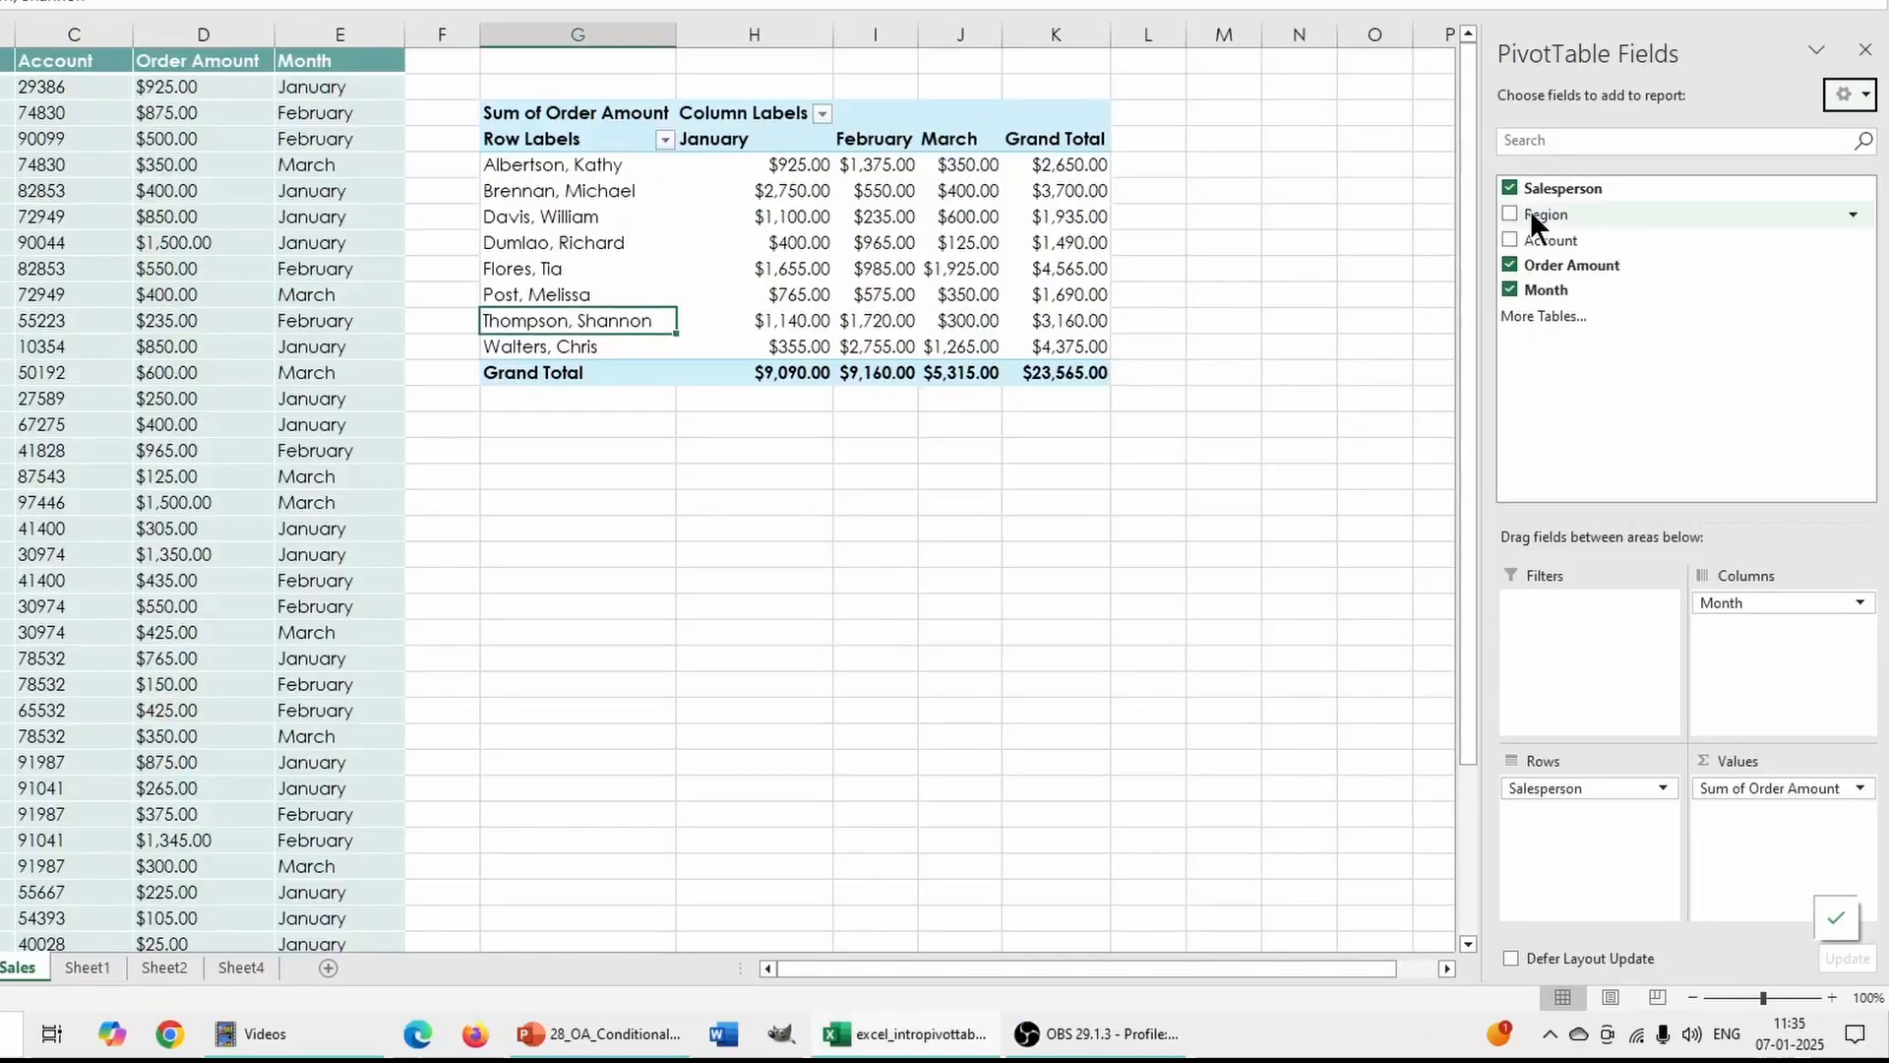
Add Region as a report filter and use multiple selection to show only East, extending the filter to South as well.
left_click_drag(1531, 209, 1542, 611)
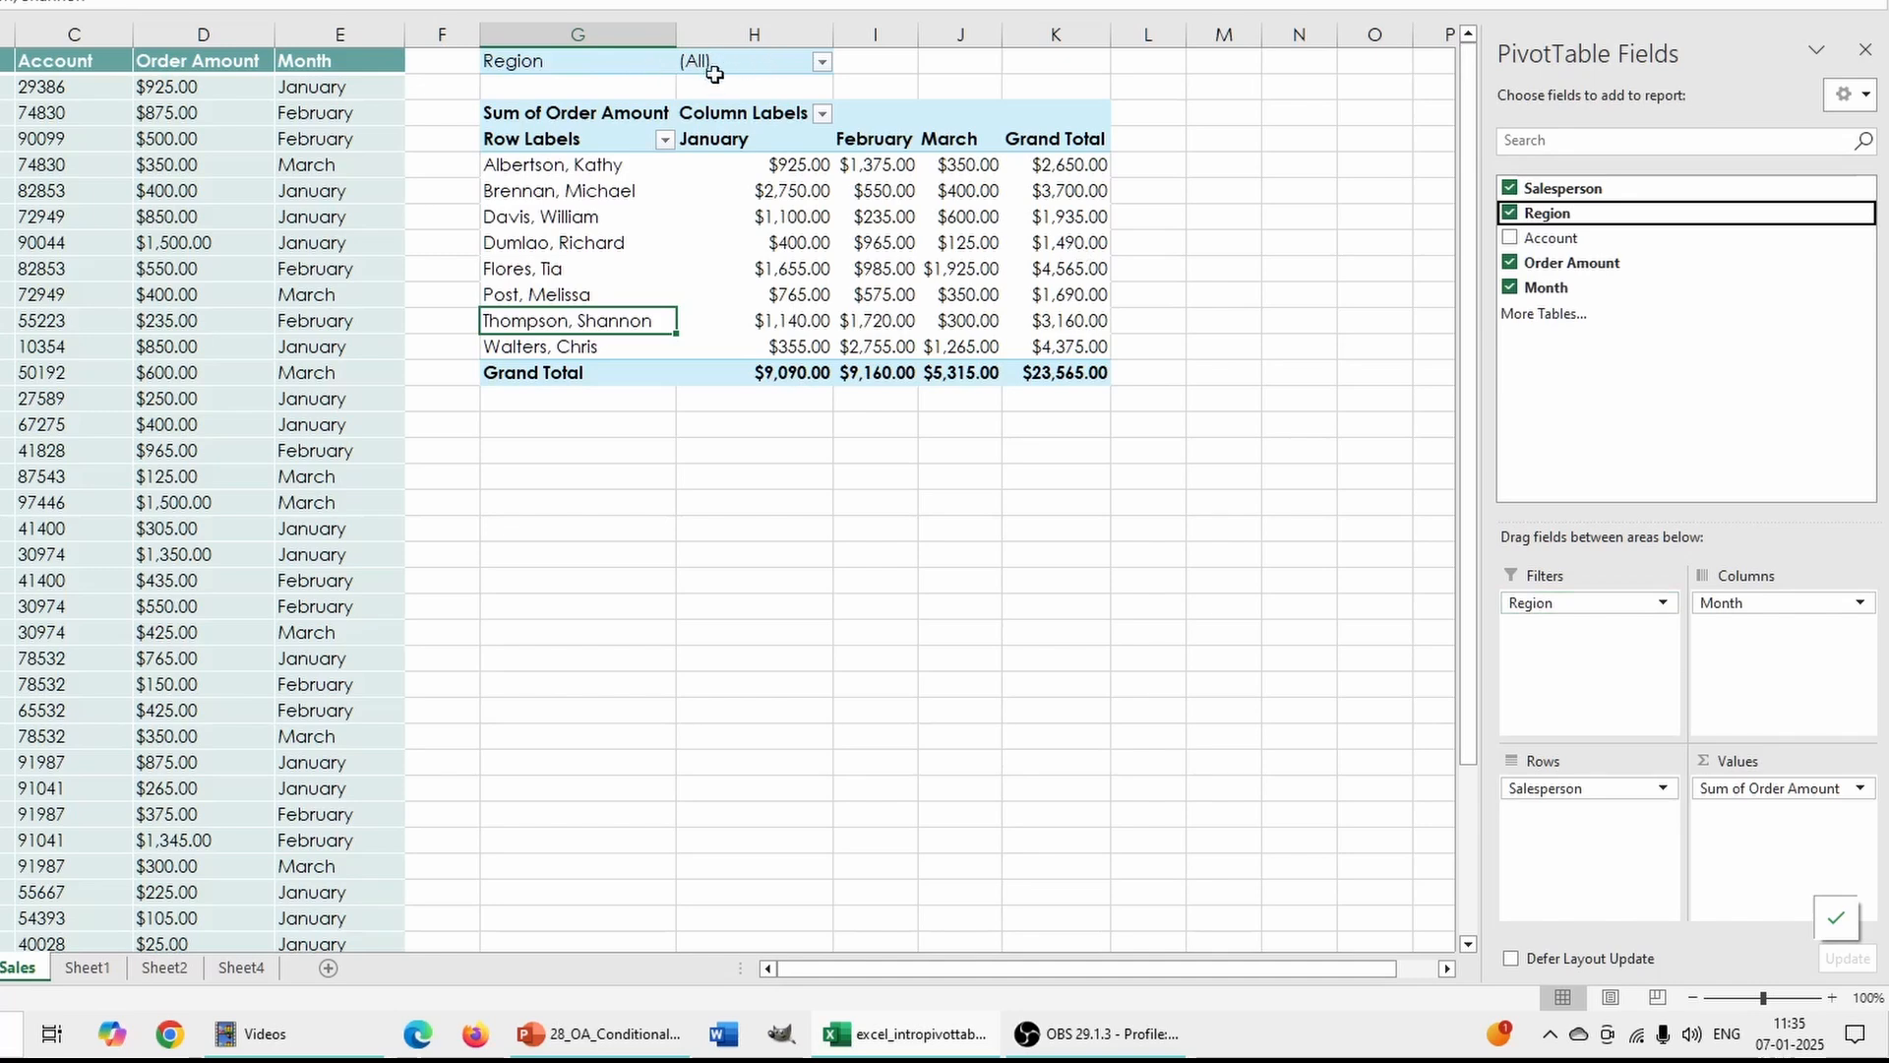
left_click(821, 62)
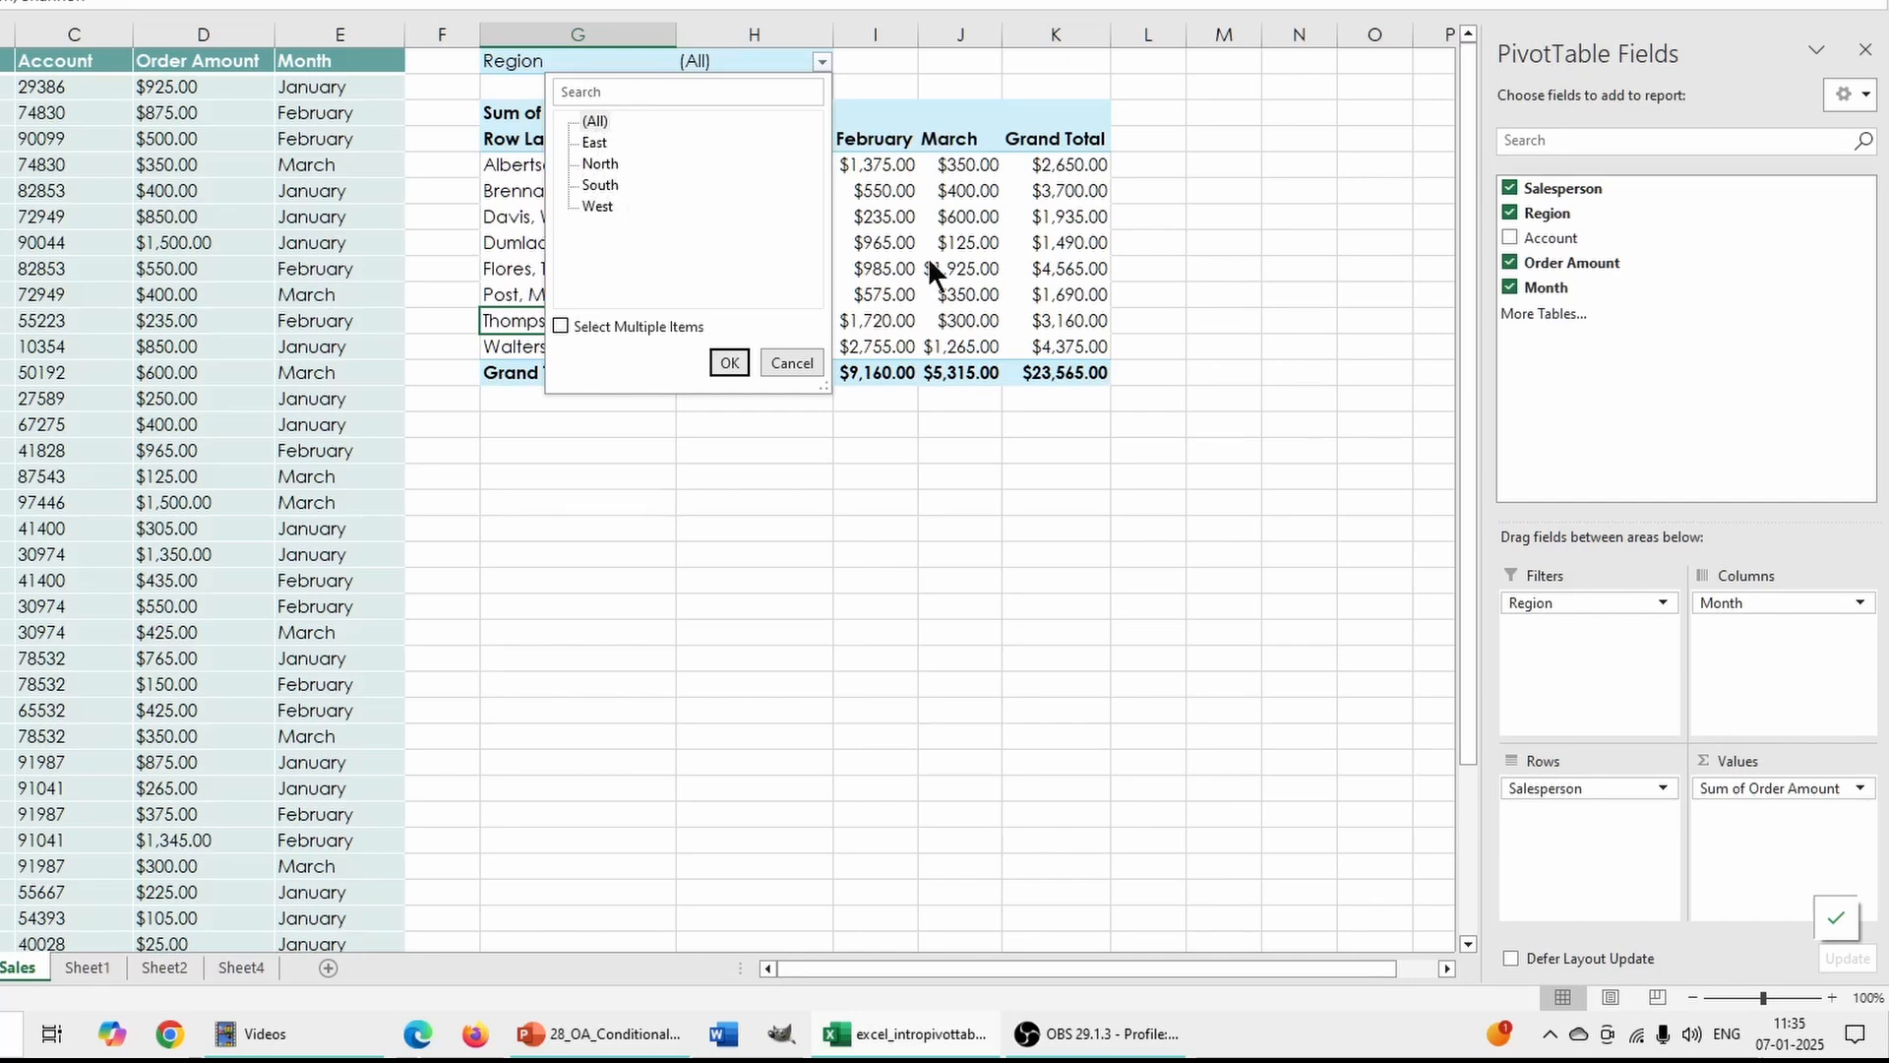
left_click(558, 323)
left_click(585, 120)
left_click(588, 142)
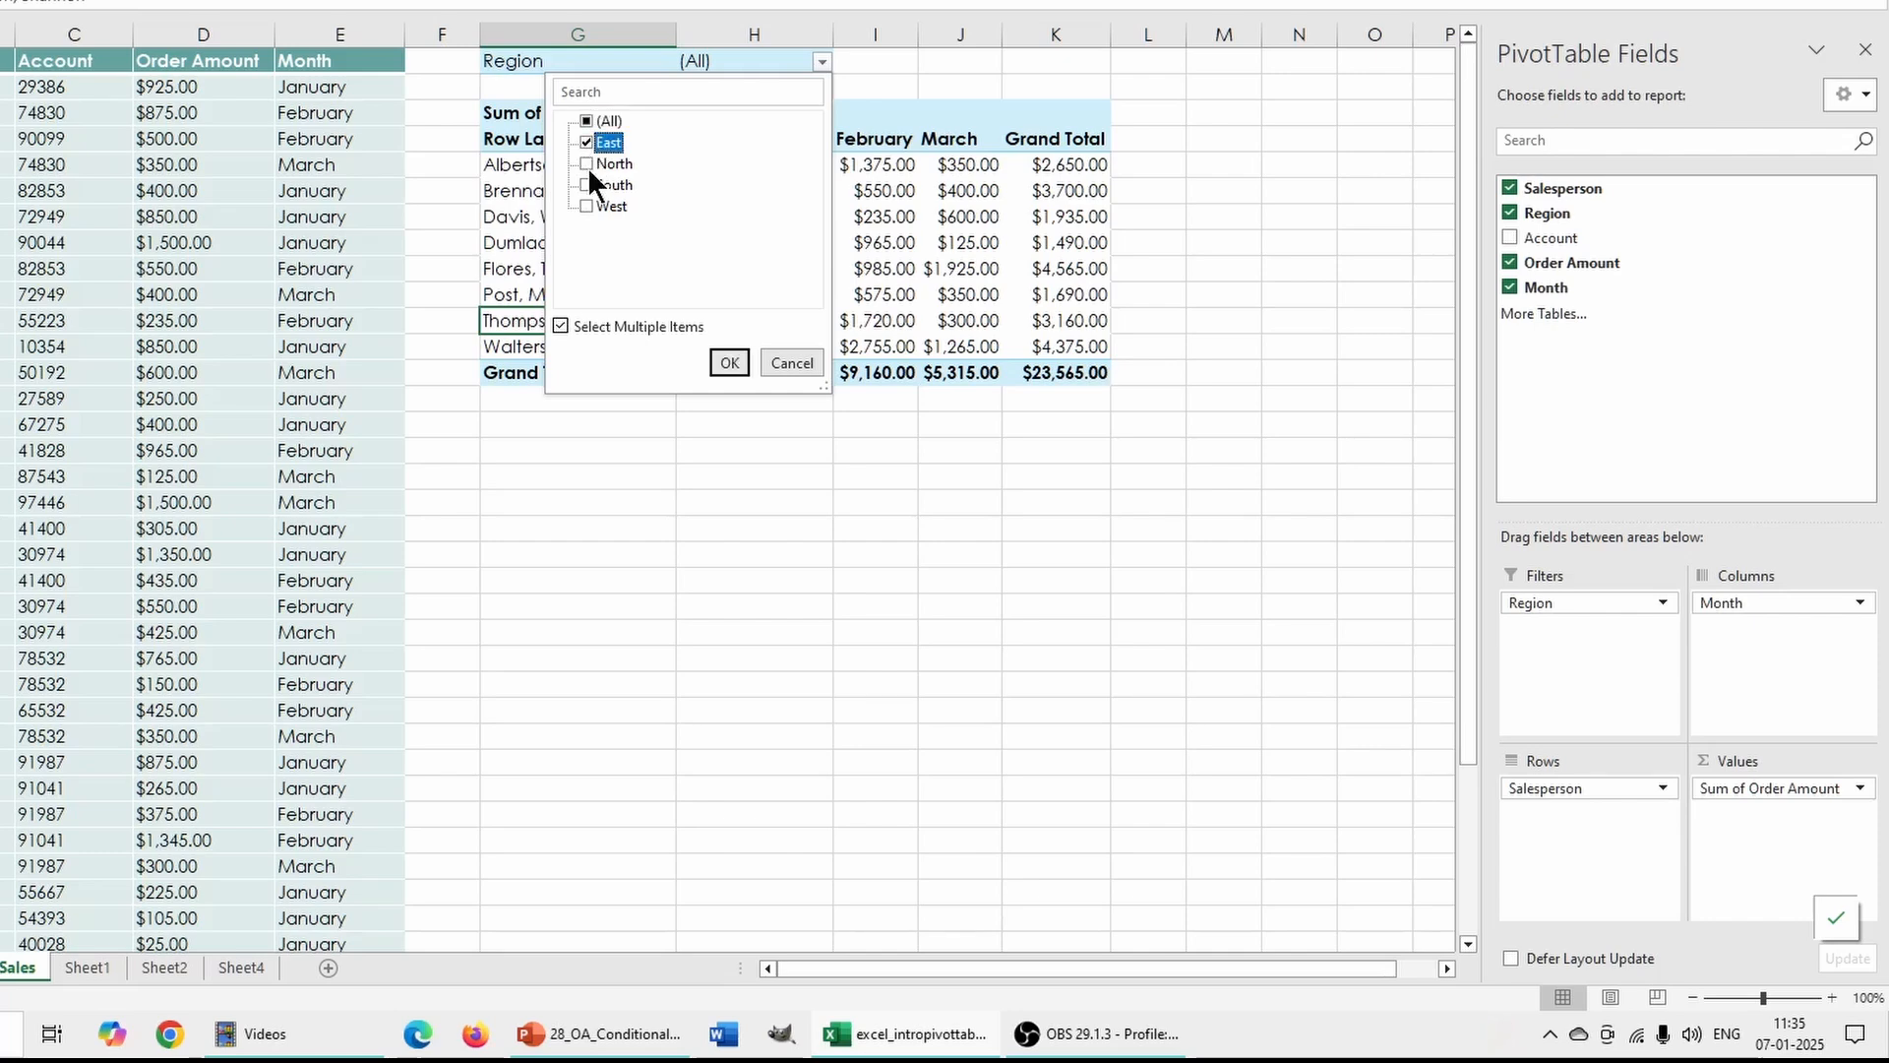
left_click(728, 360)
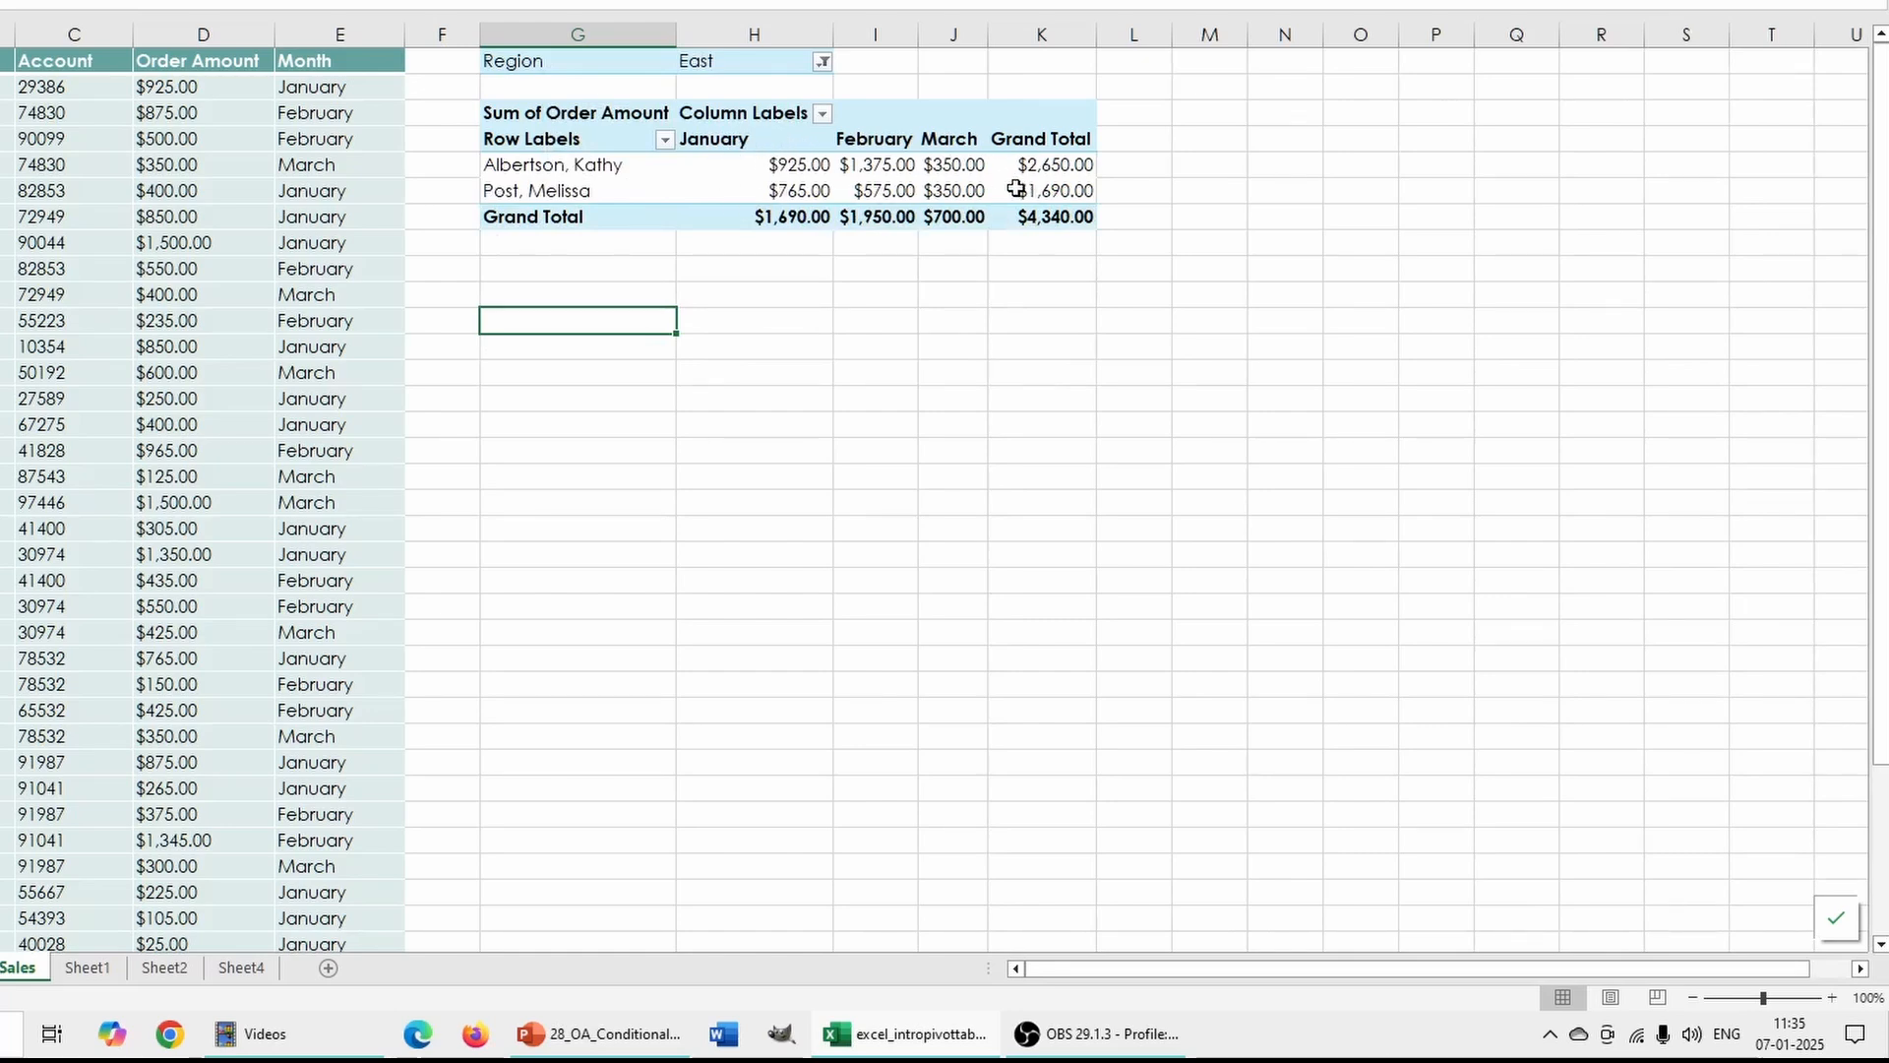
left_click(823, 62)
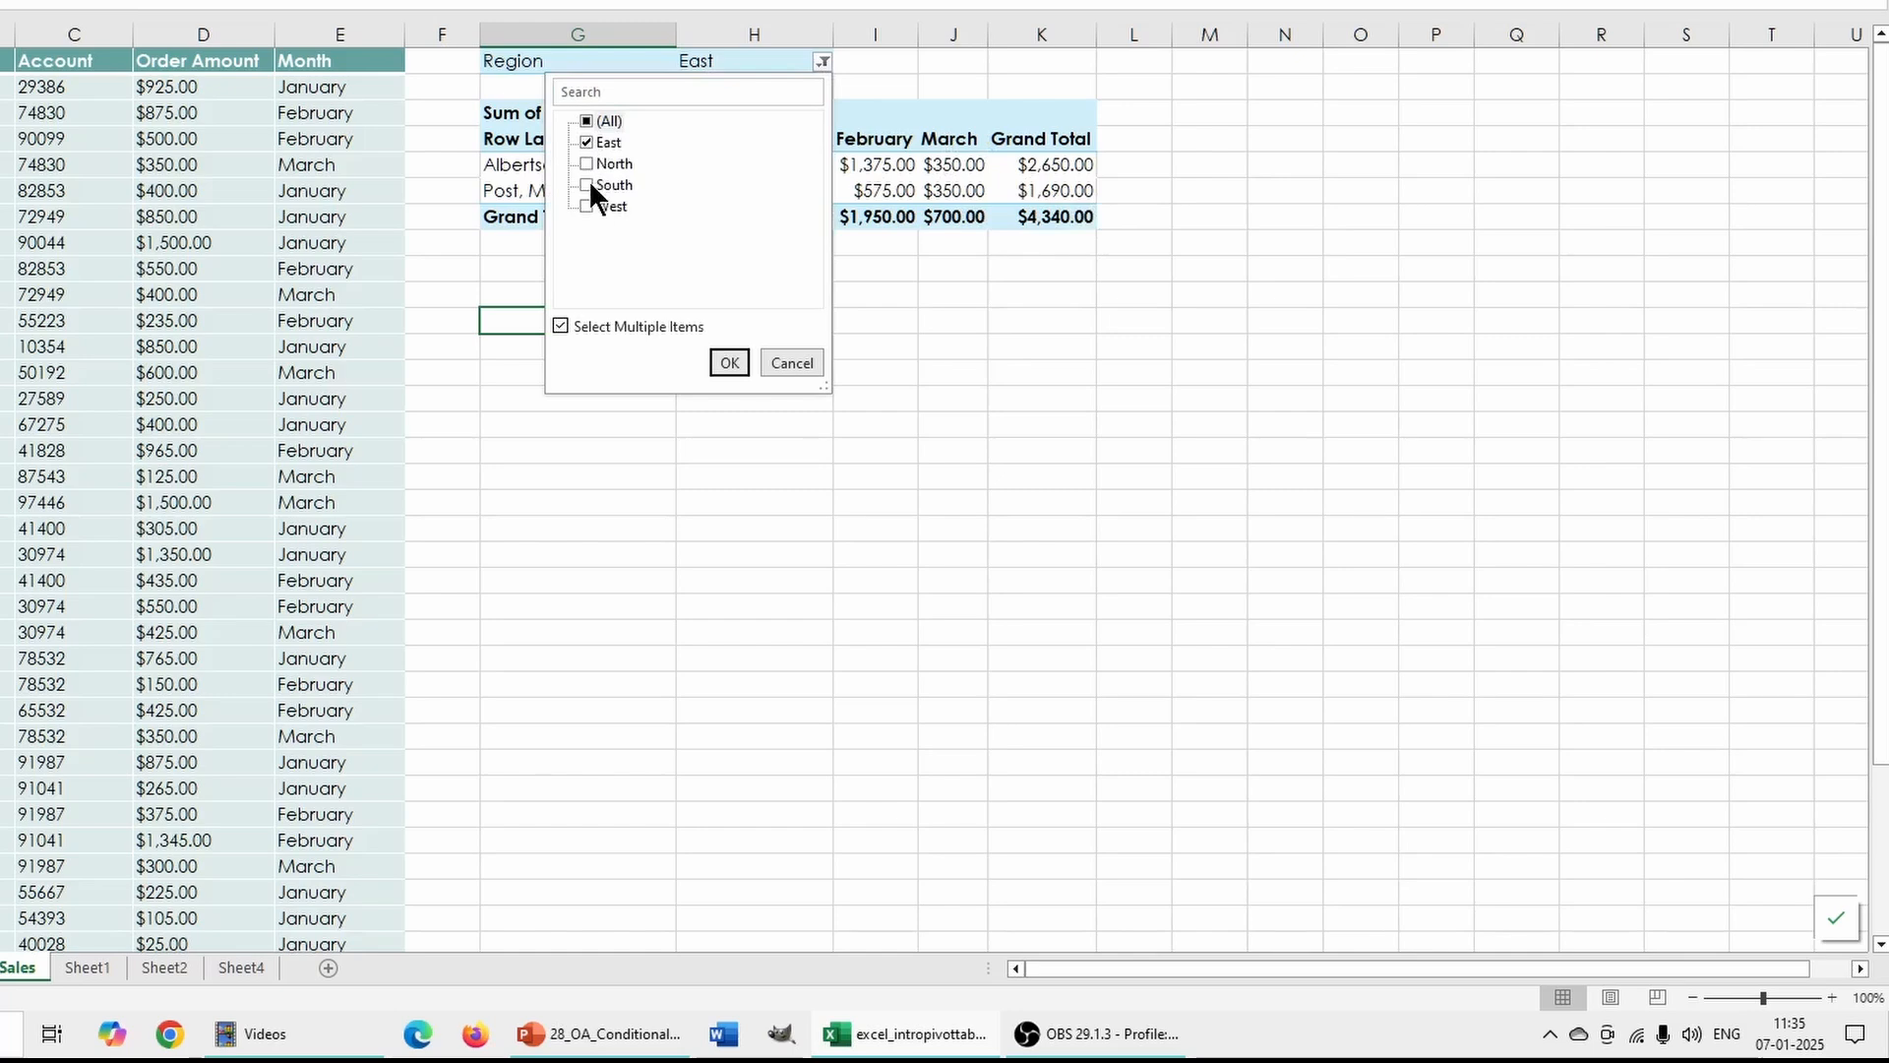
left_click(728, 362)
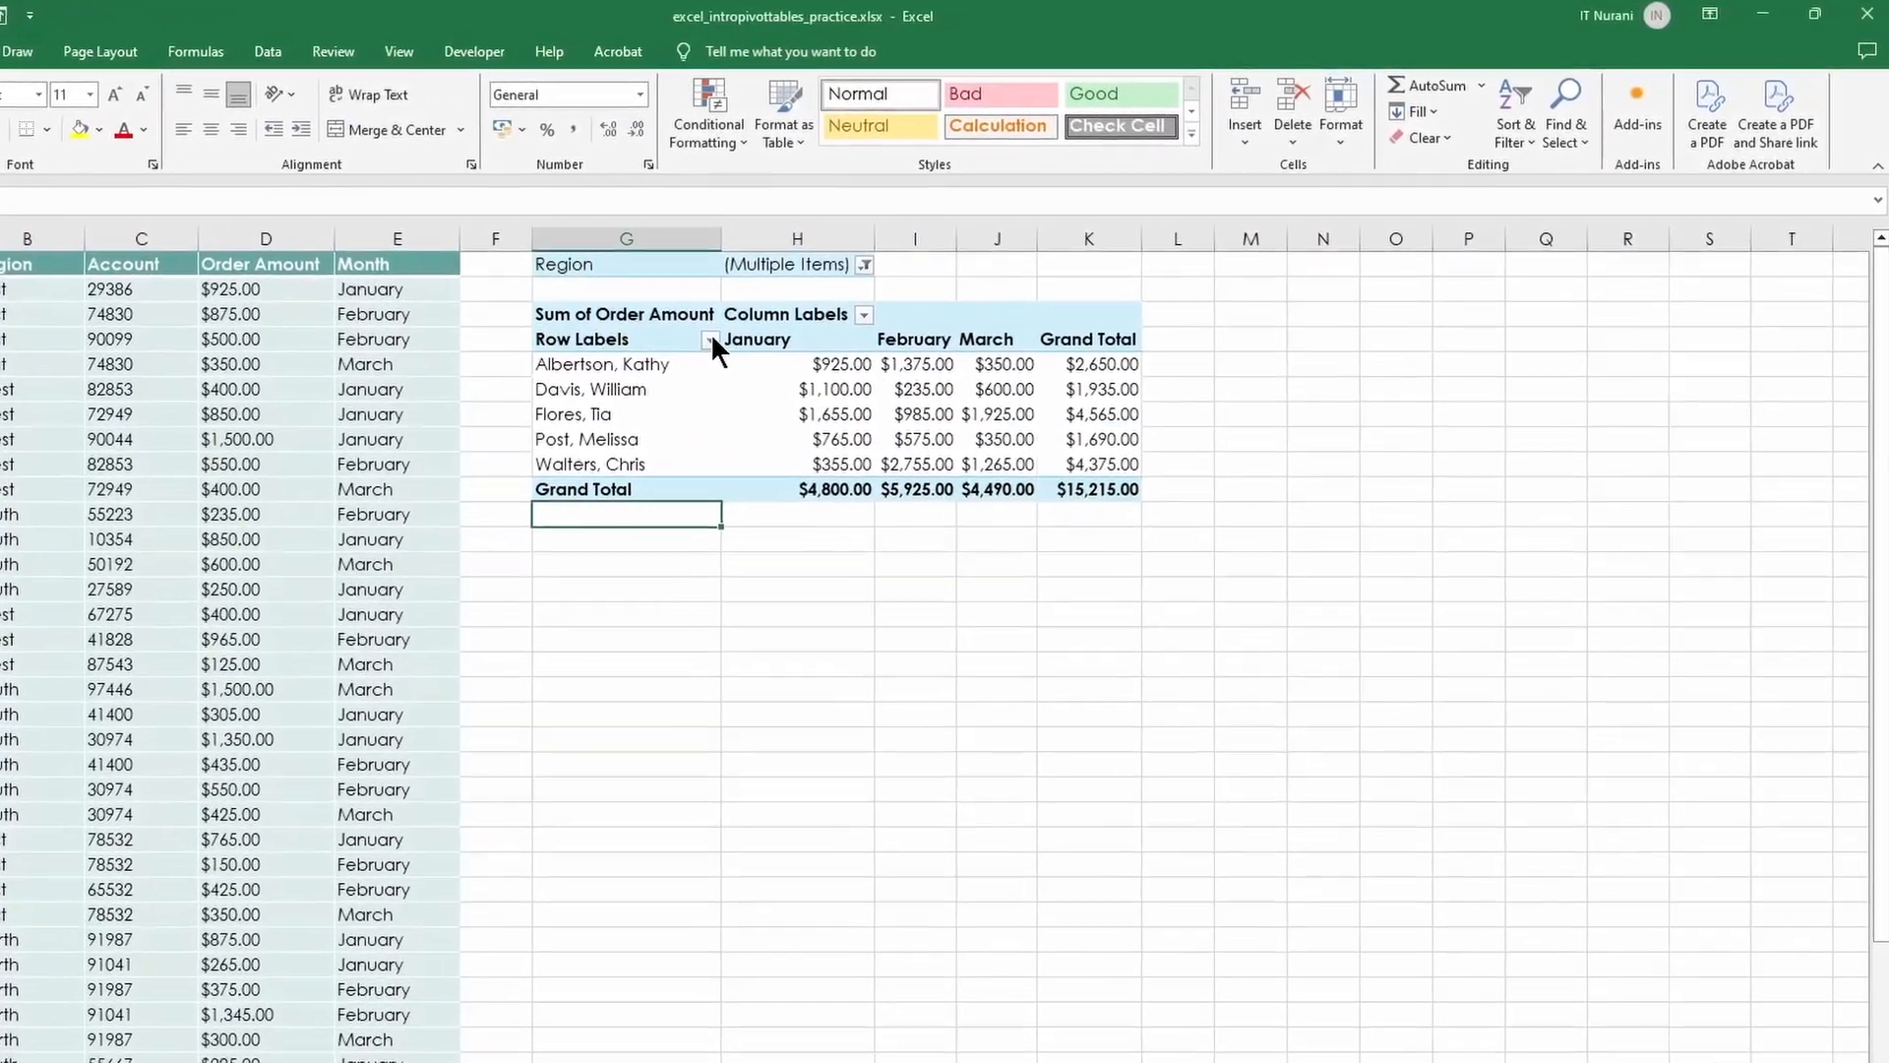
Filter the PivotTable's row labels to show only the first salesperson in the list.
left_click(707, 340)
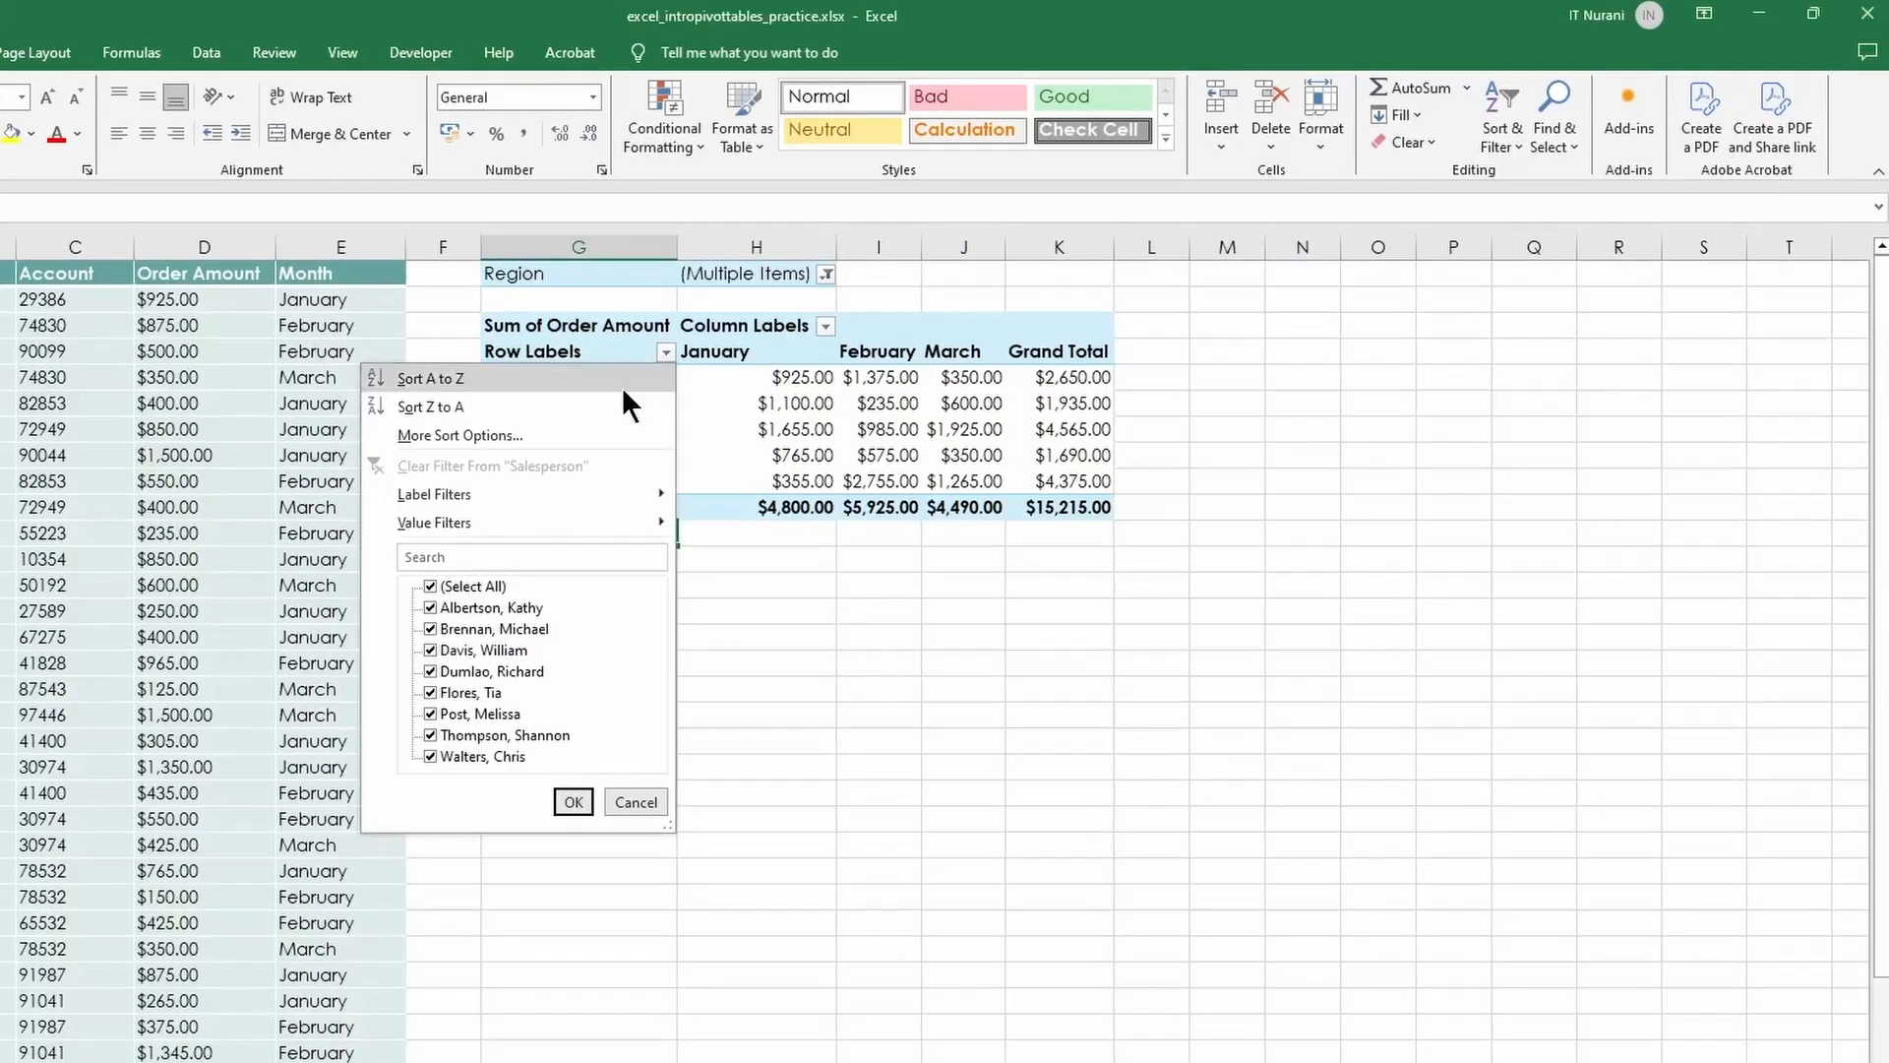
left_click(429, 585)
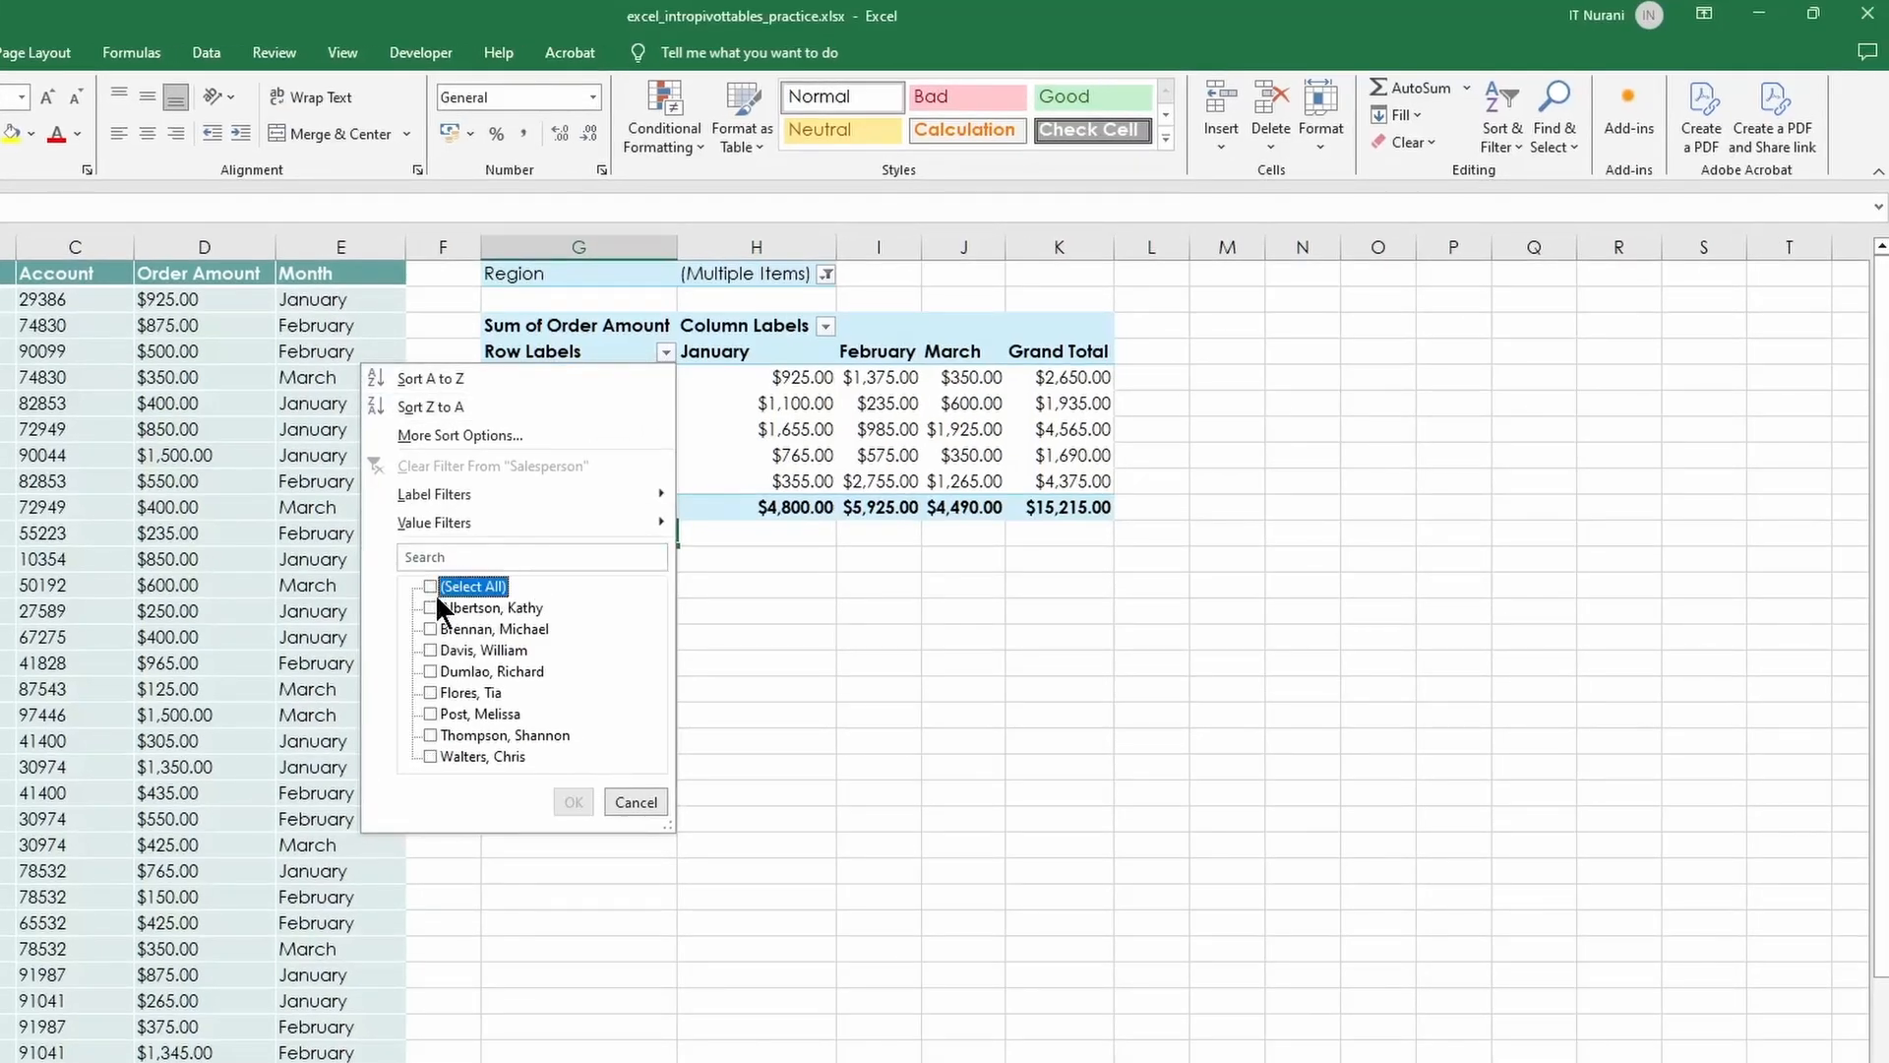
left_click(430, 607)
left_click(573, 802)
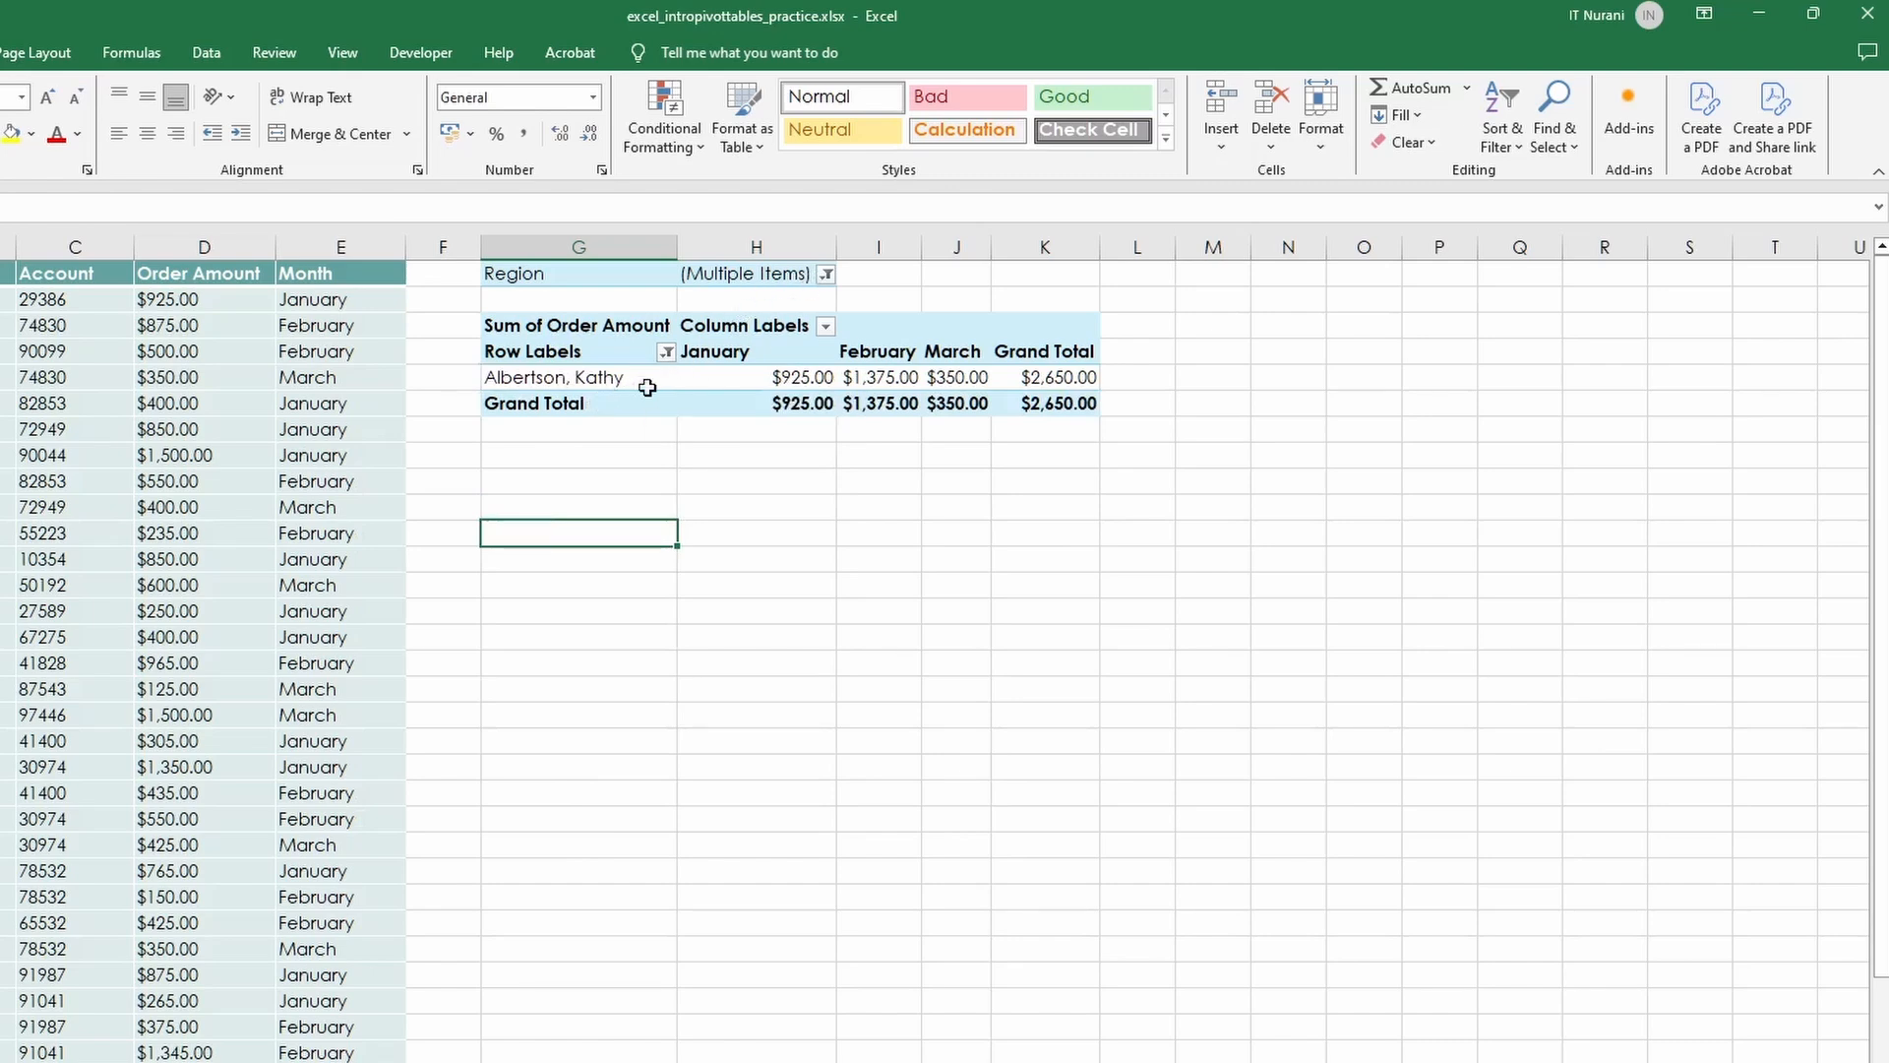
Filter the PivotTable's column labels to show only January.
left_click(825, 325)
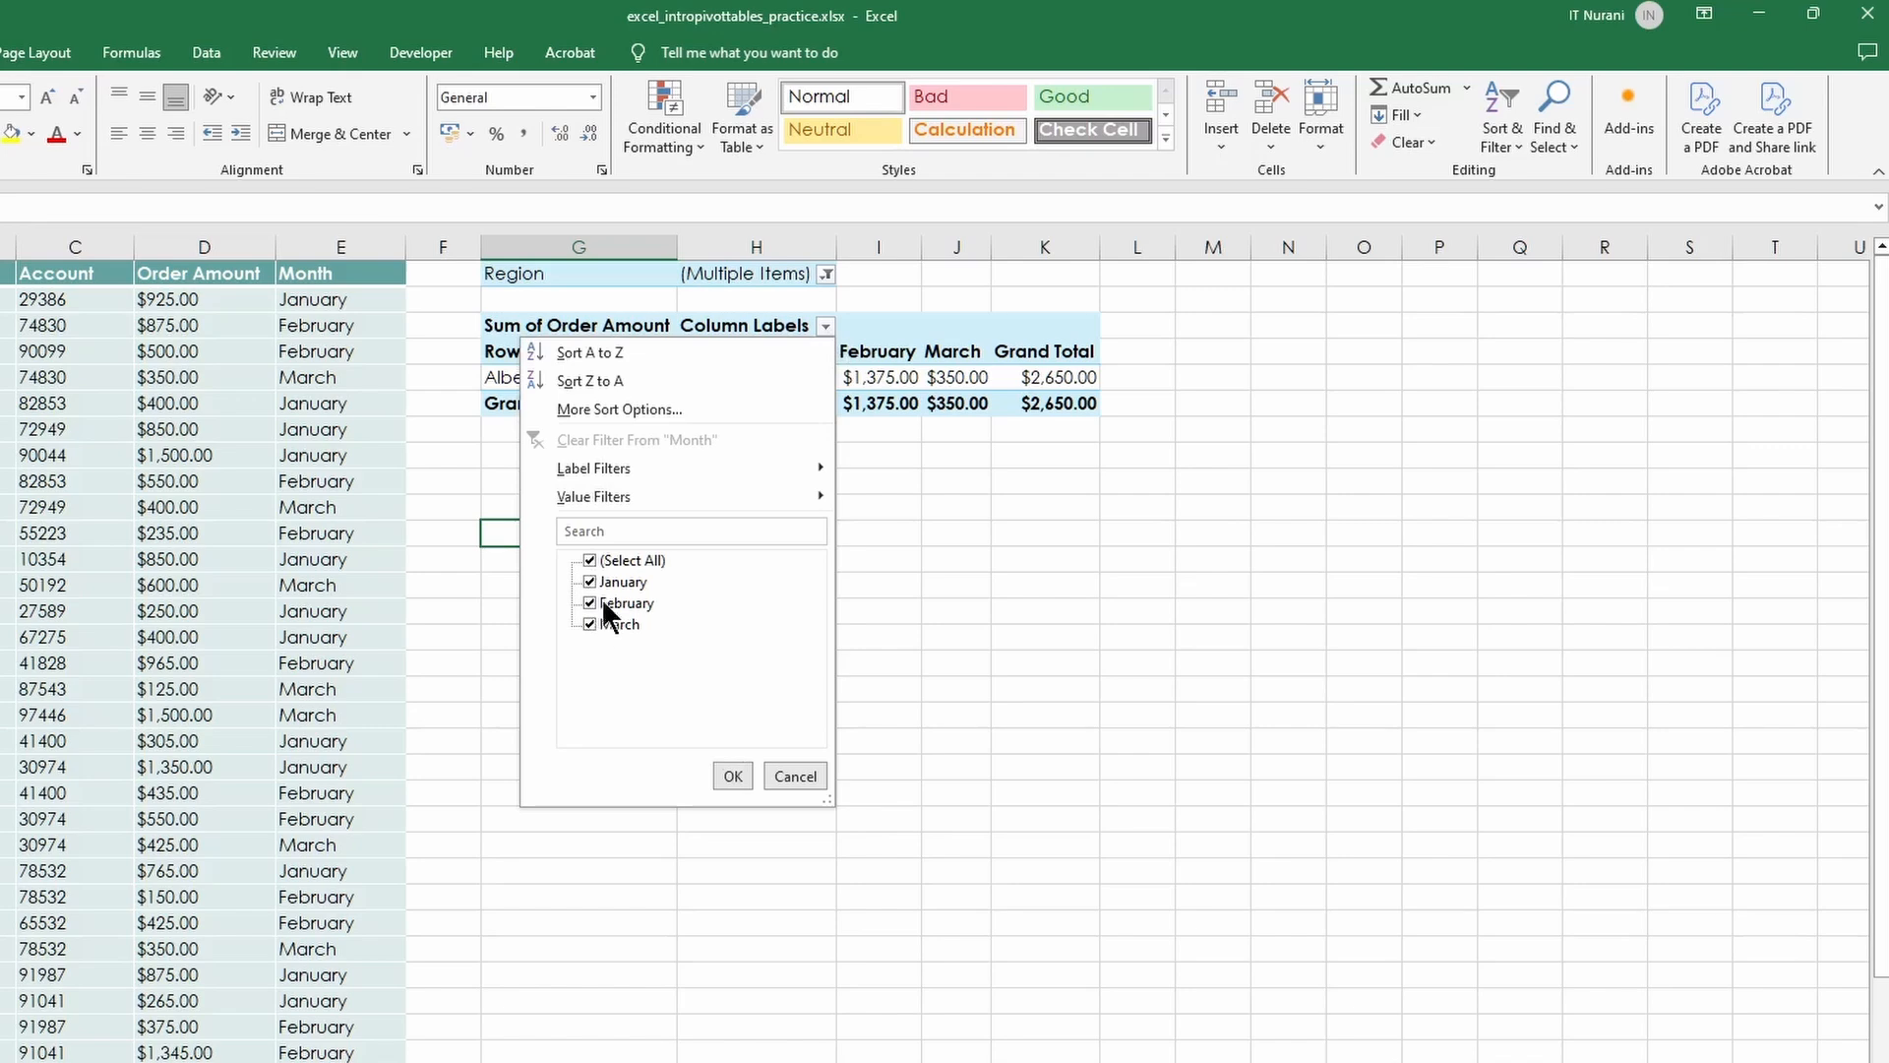
left_click(591, 558)
left_click(589, 580)
left_click(732, 775)
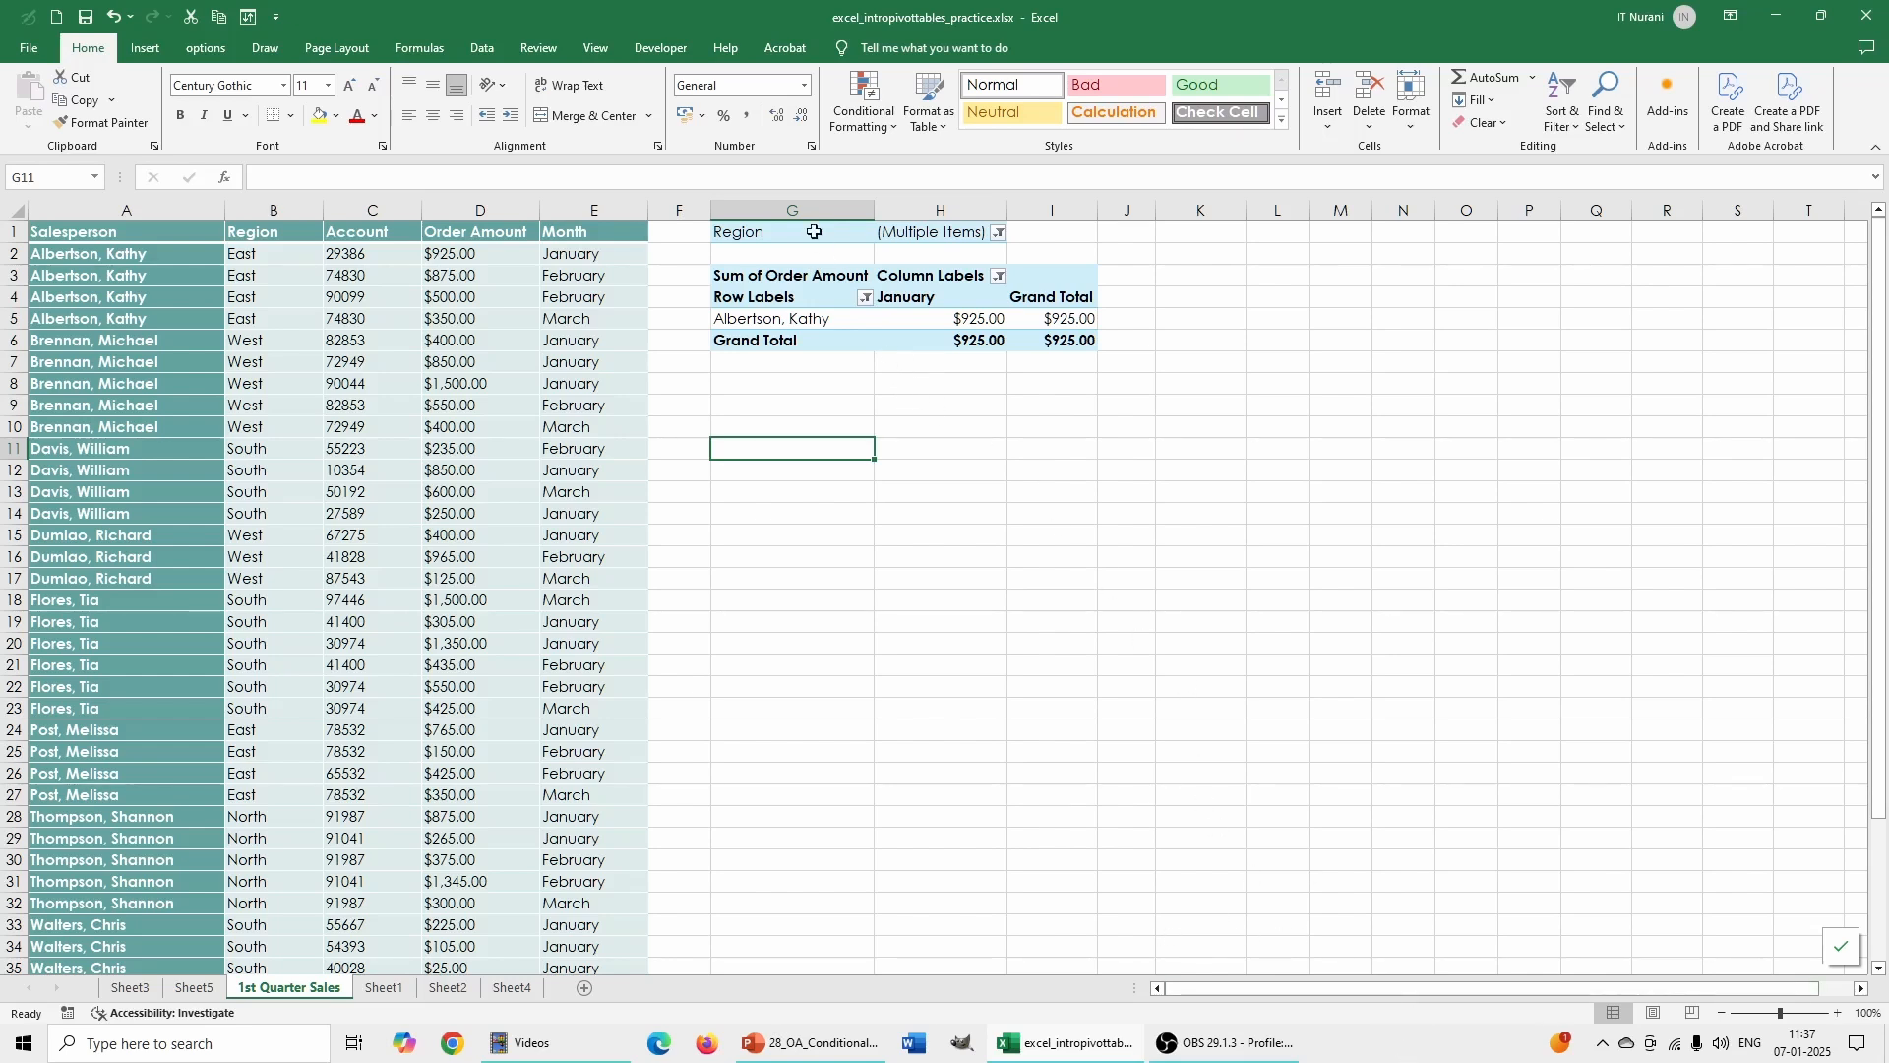
Reset the PivotTable's Region filter to include all regions.
left_click(998, 233)
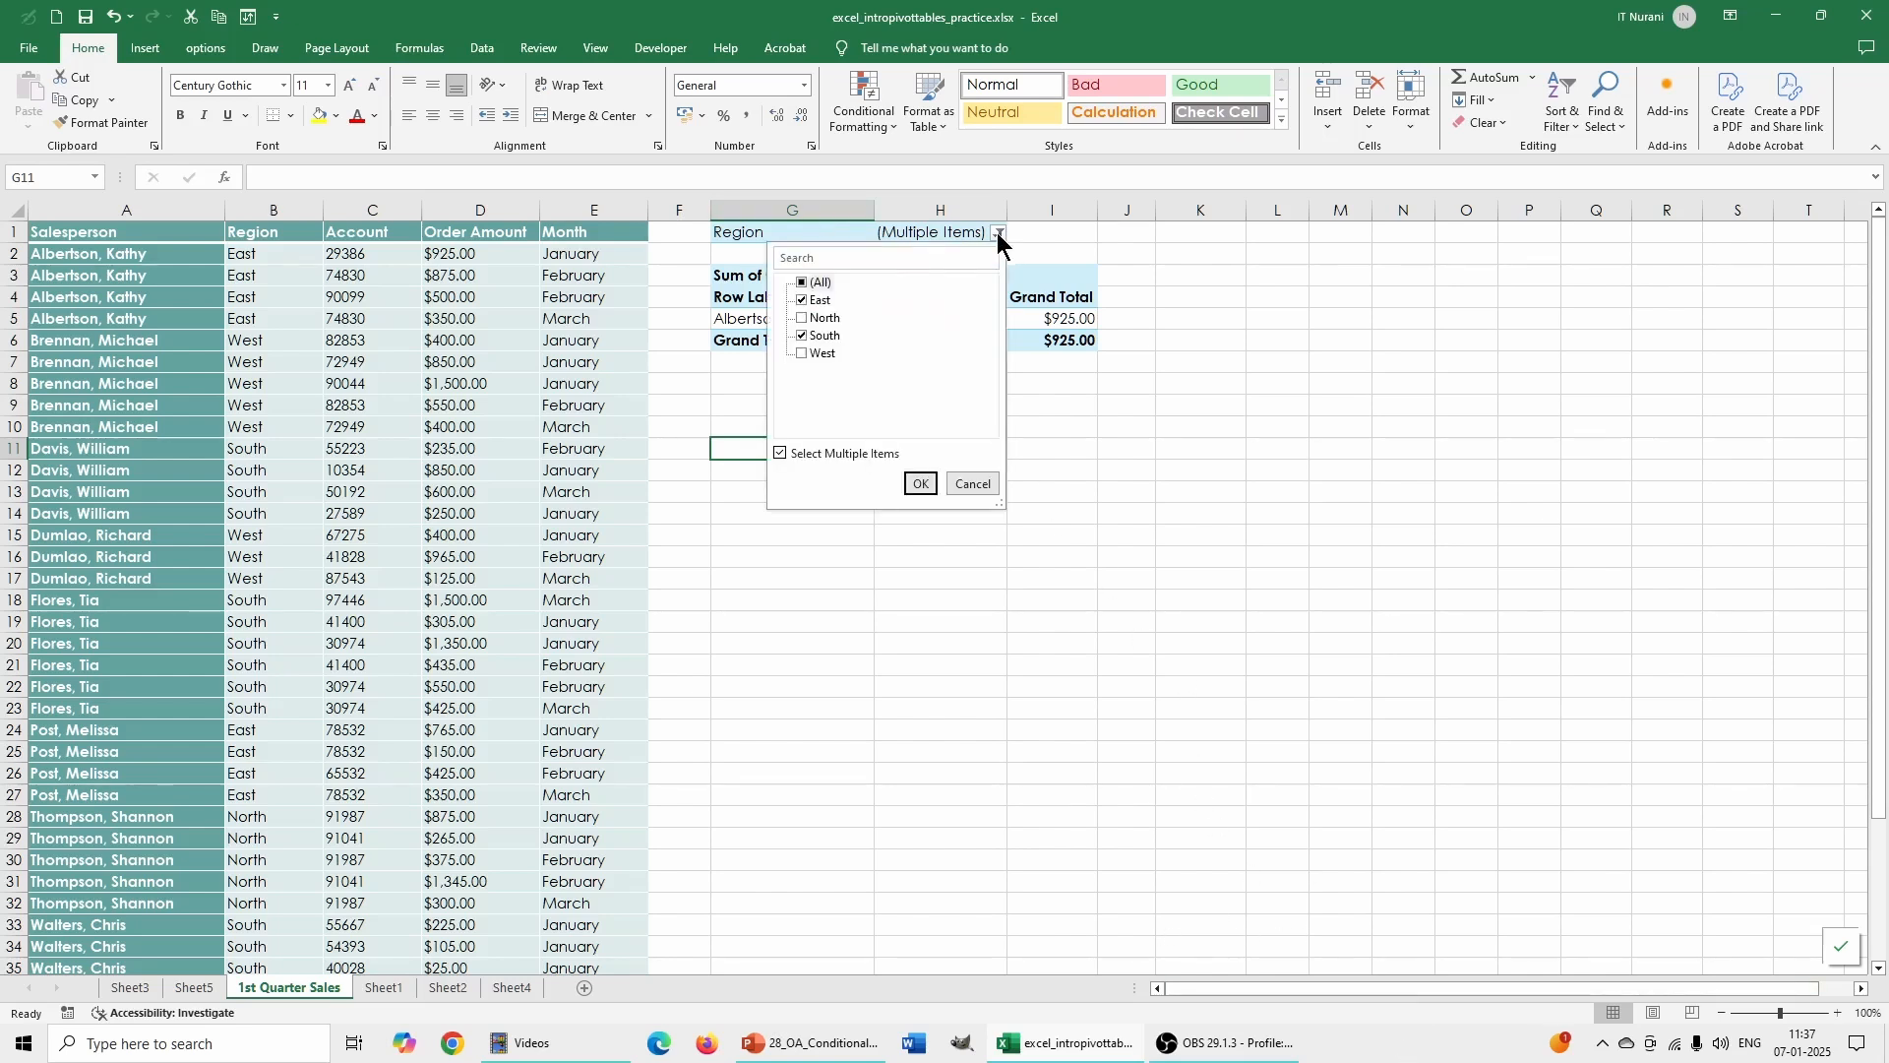
left_click(814, 283)
left_click(917, 485)
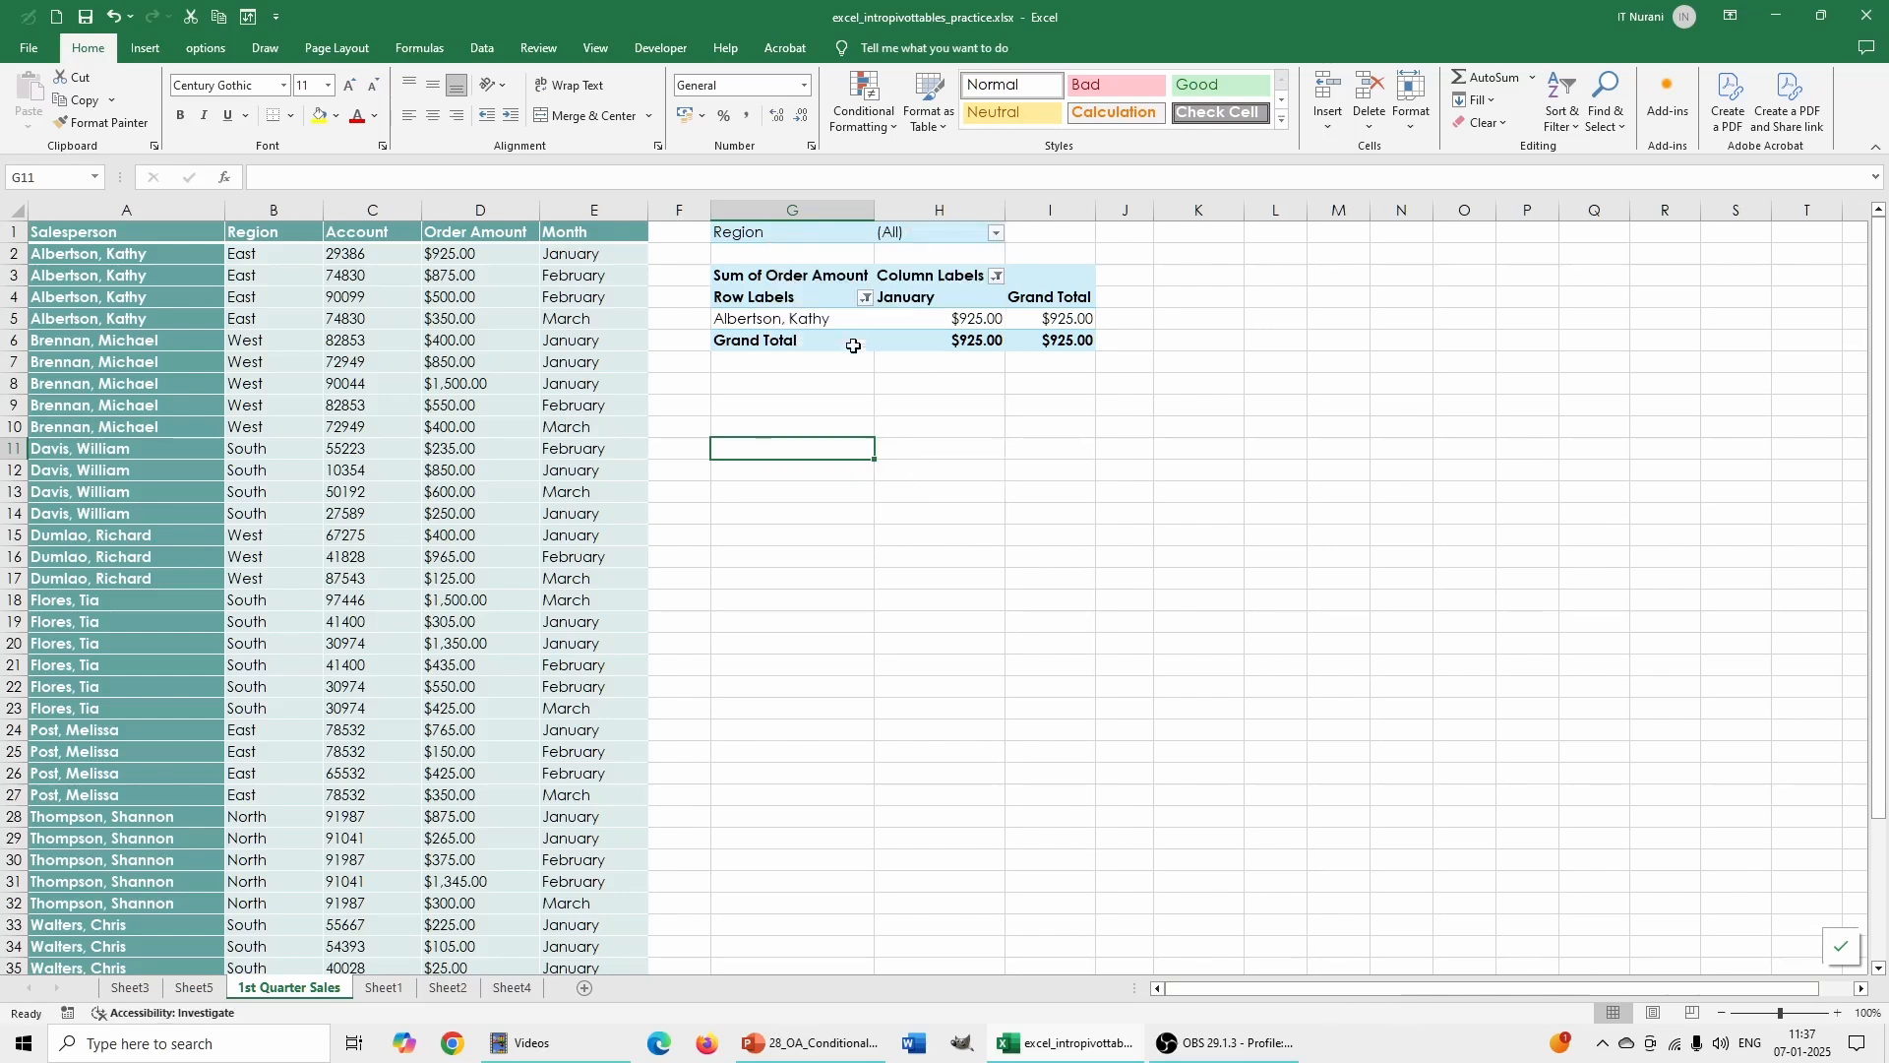
Reset the PivotTable's row label filter to include all salespeople.
left_click(865, 297)
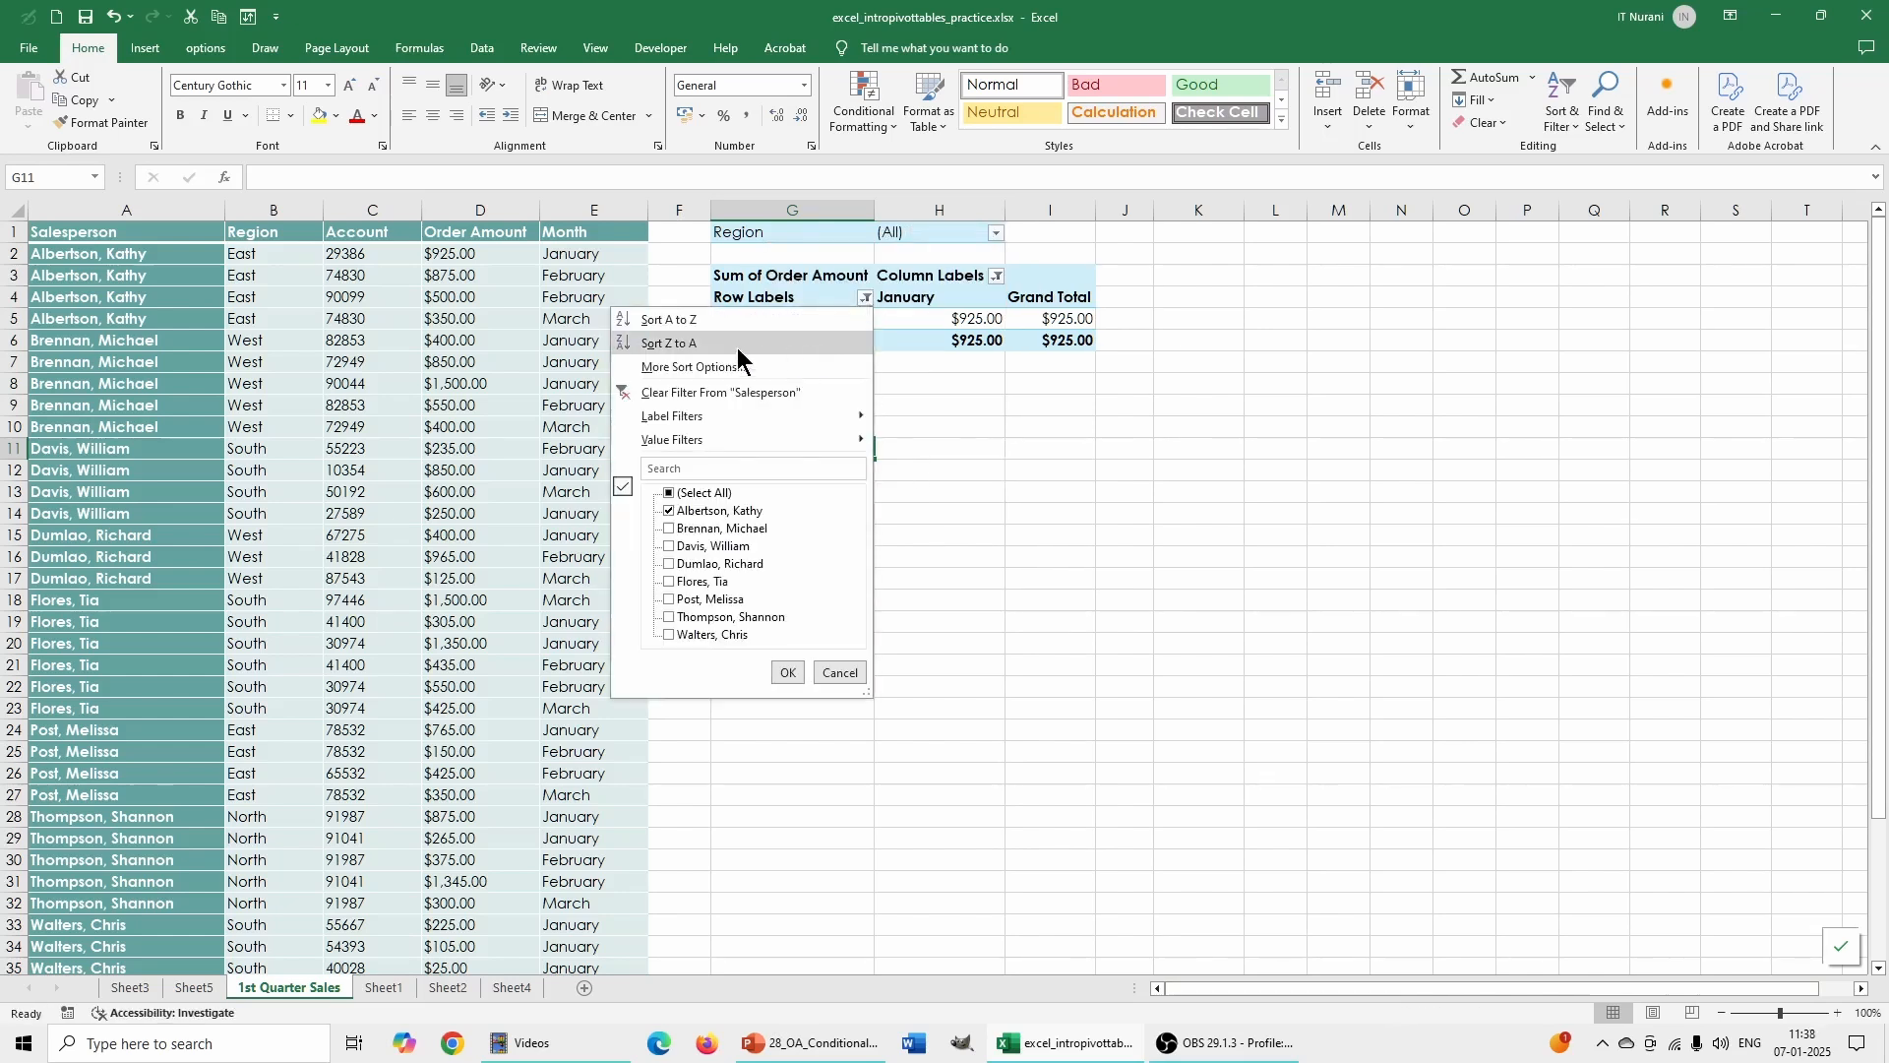
left_click(710, 493)
left_click(672, 494)
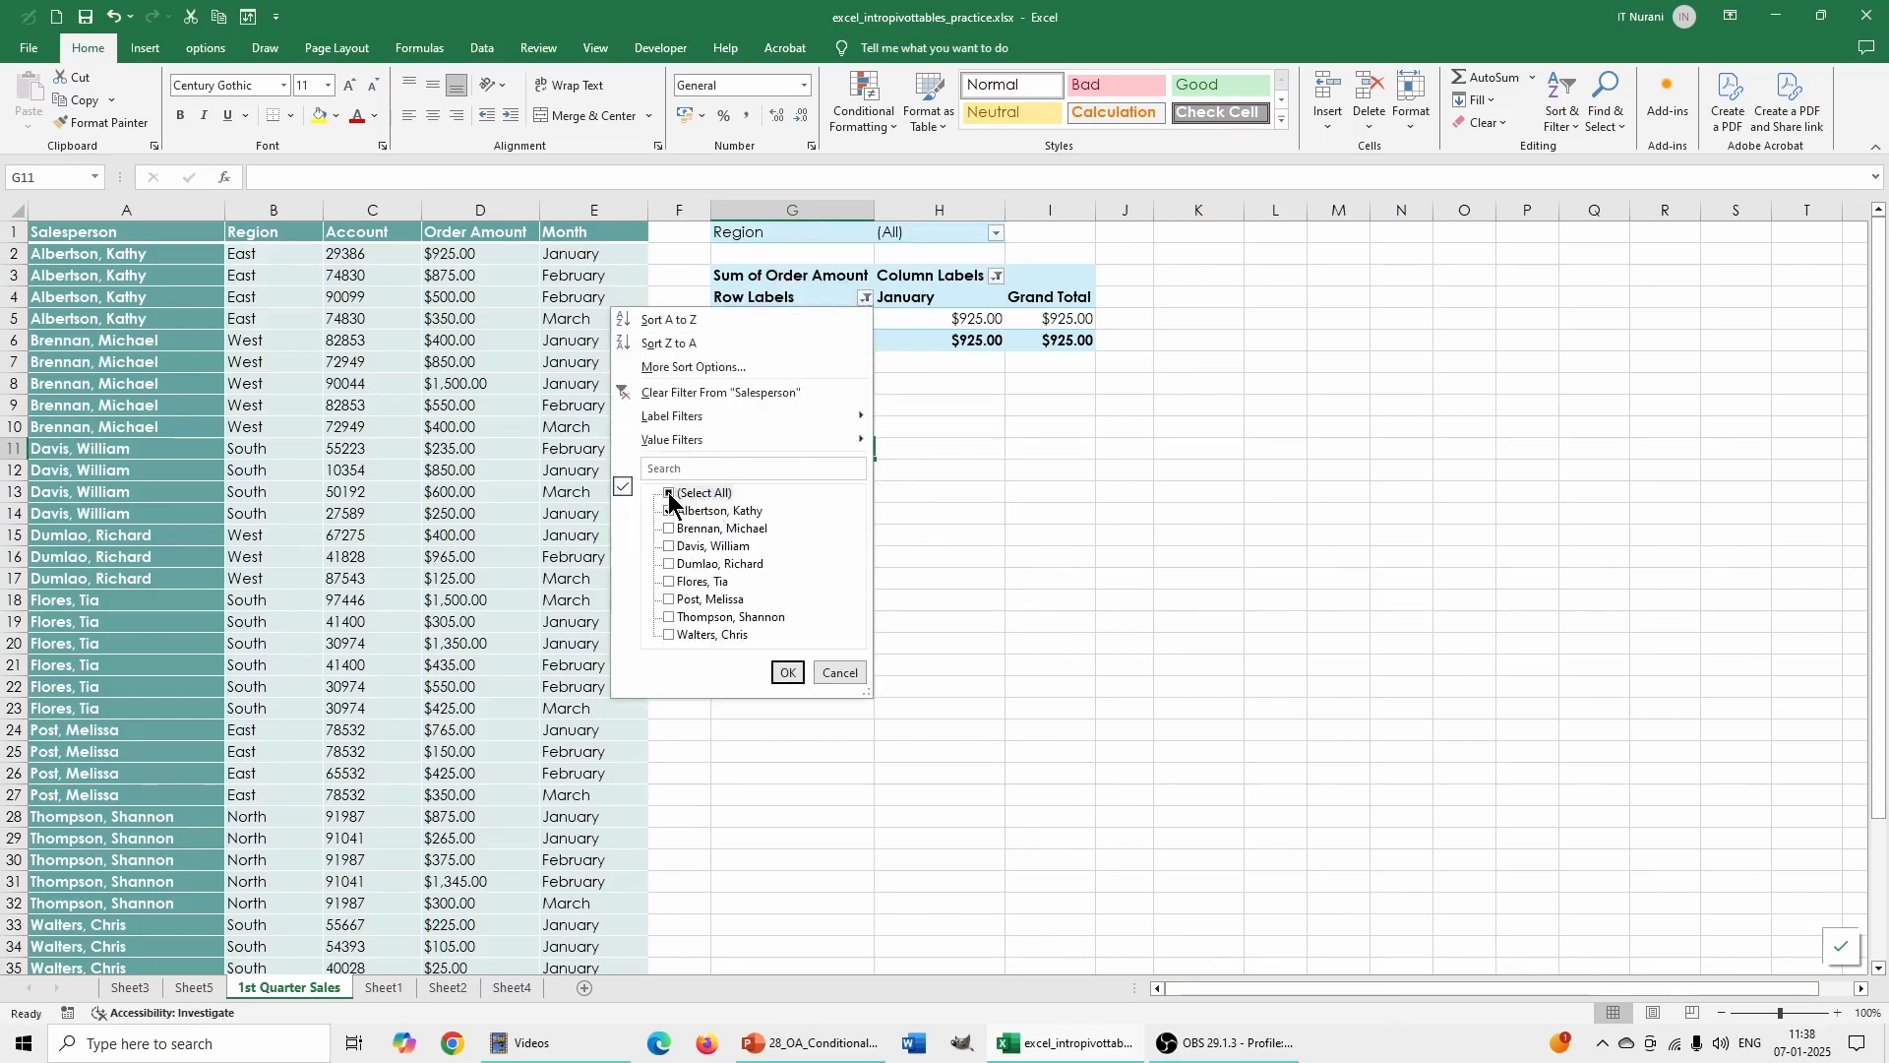
left_click(788, 673)
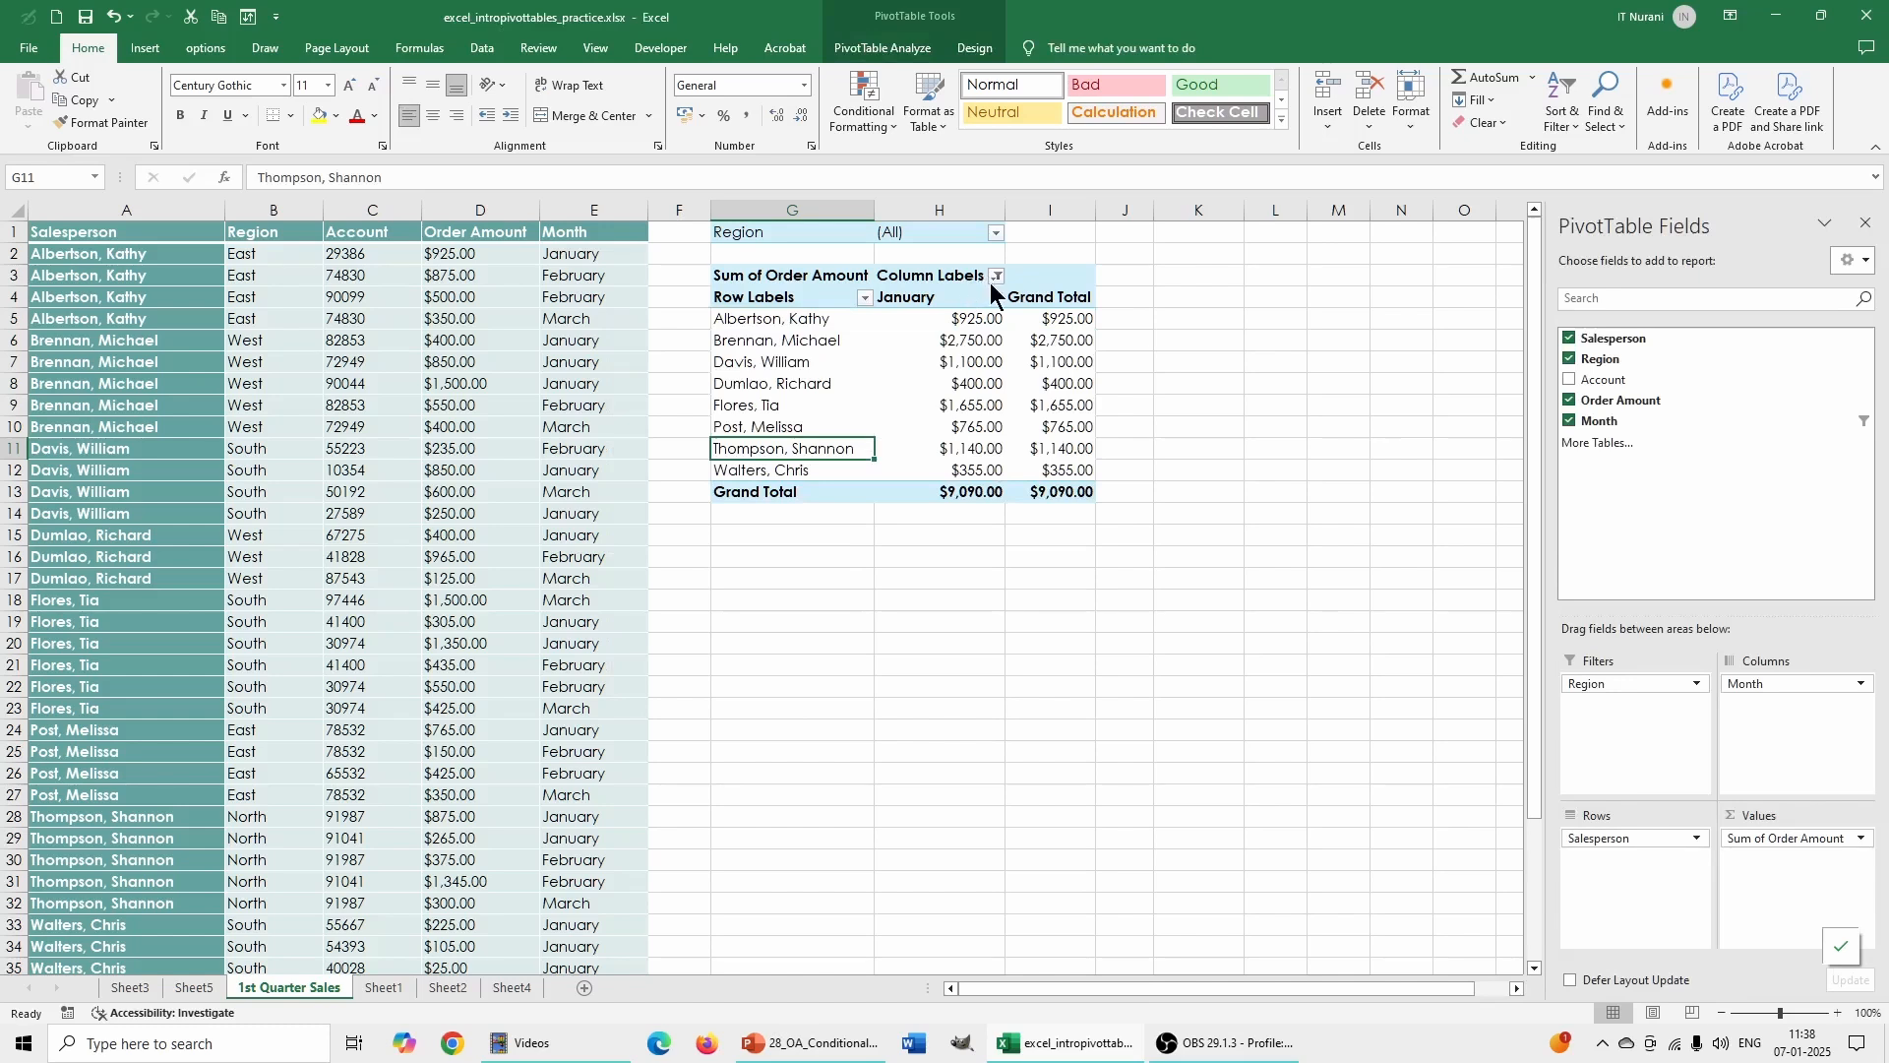
Reset the PivotTable's column label filter to include all months.
left_click(996, 276)
left_click(800, 472)
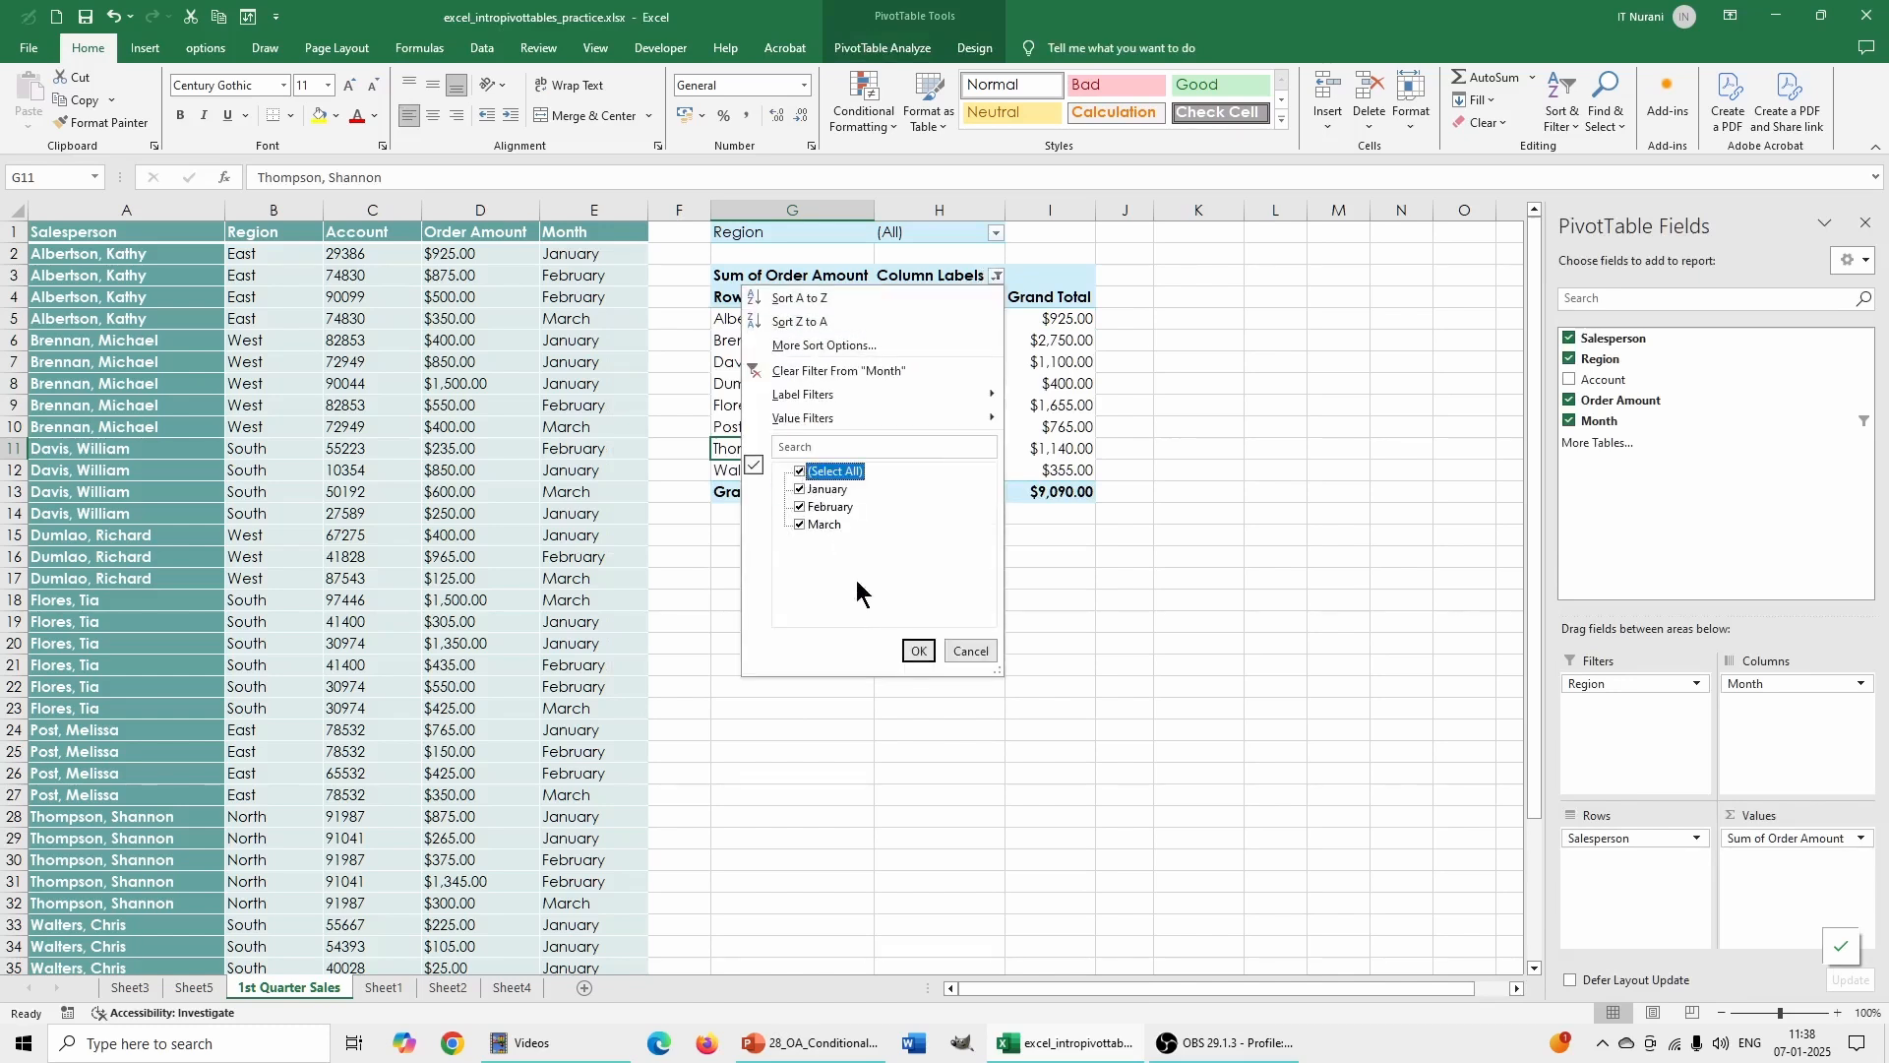
left_click(918, 651)
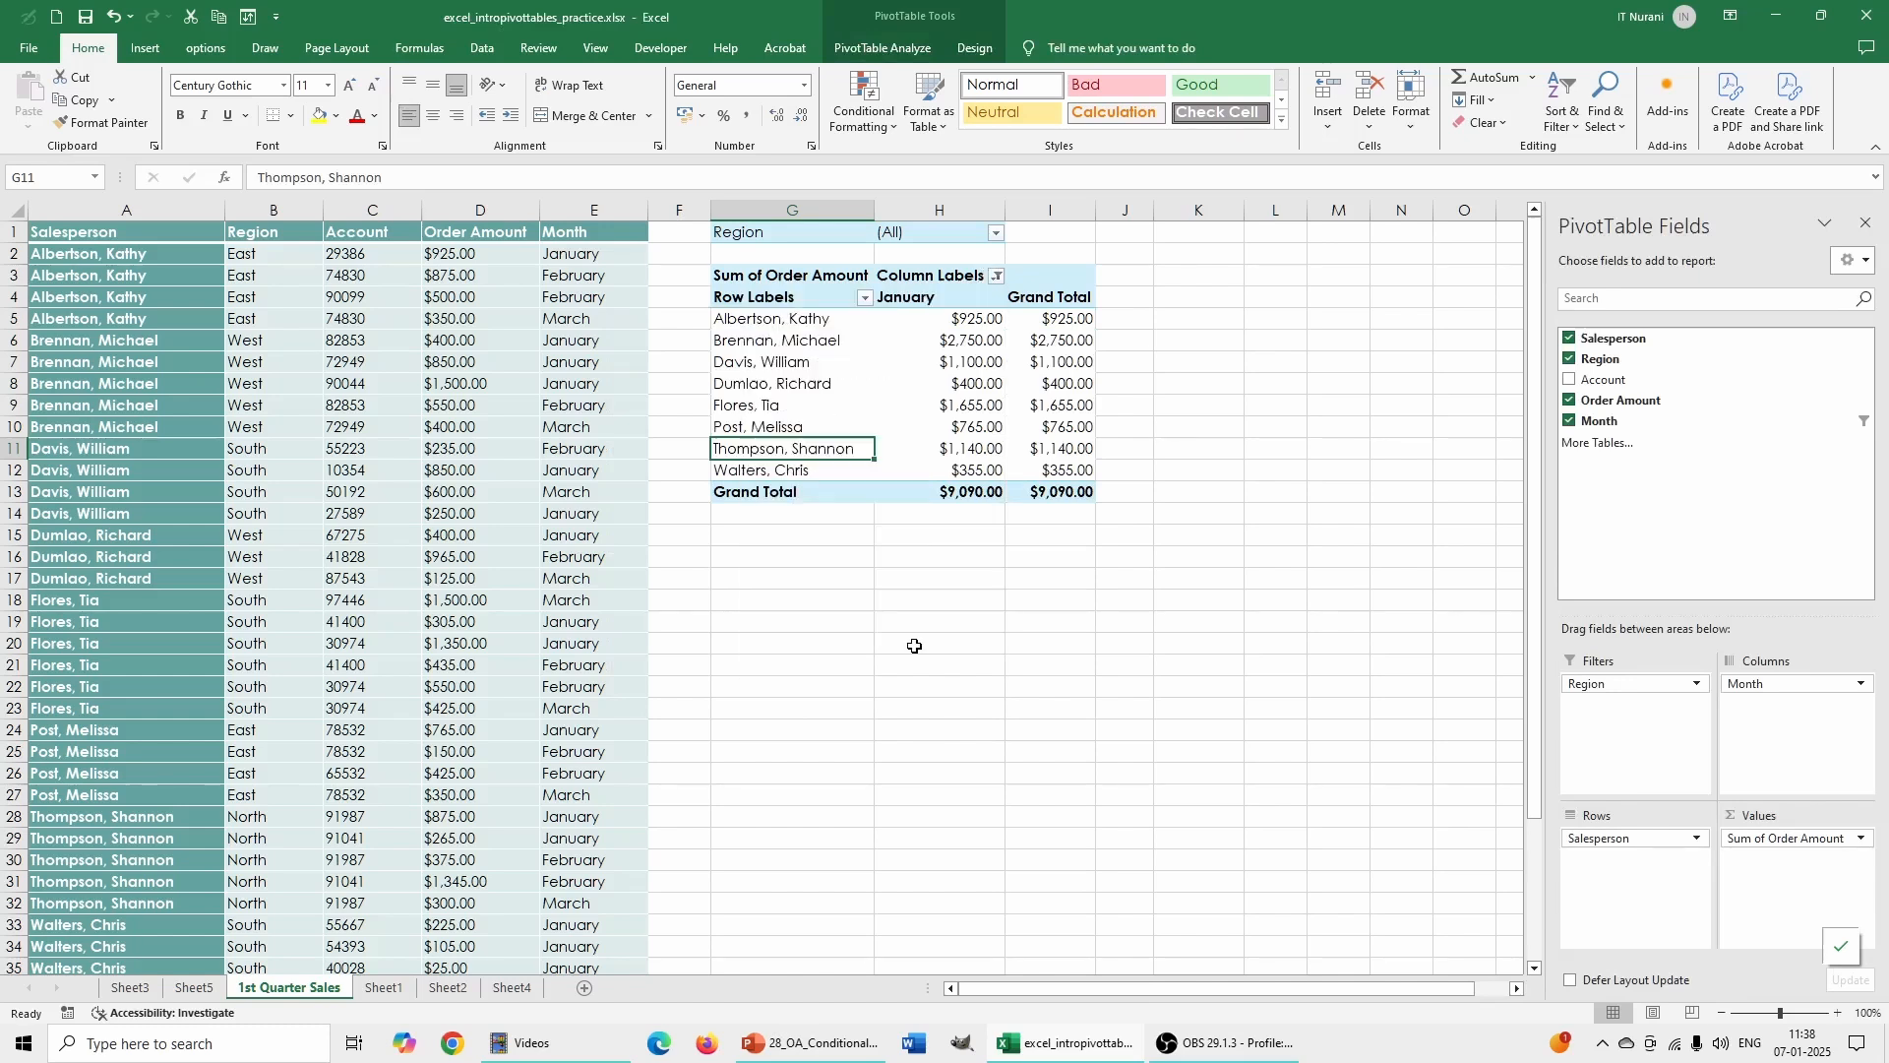
left_click(972, 580)
Insert a slicer for the Salesperson field and place it beside the PivotTable's Grand Total column.
left_click(792, 394)
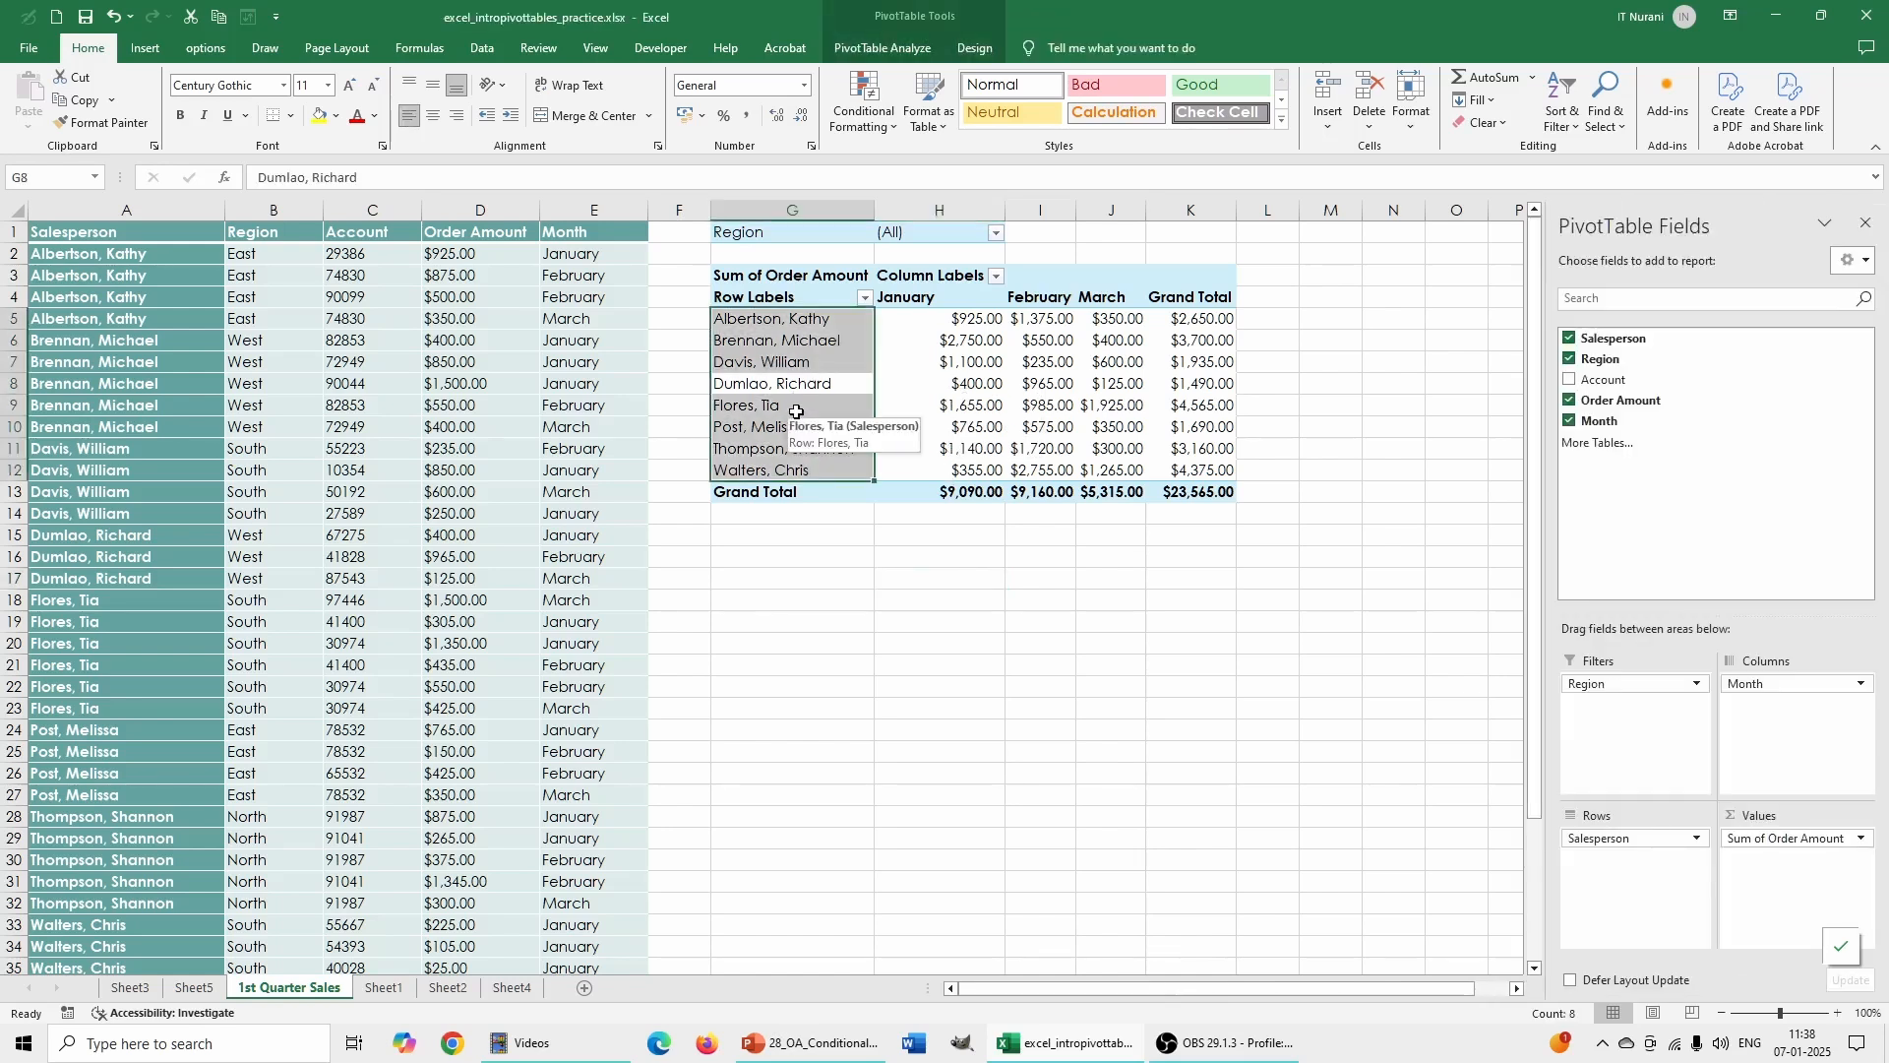
left_click(794, 361)
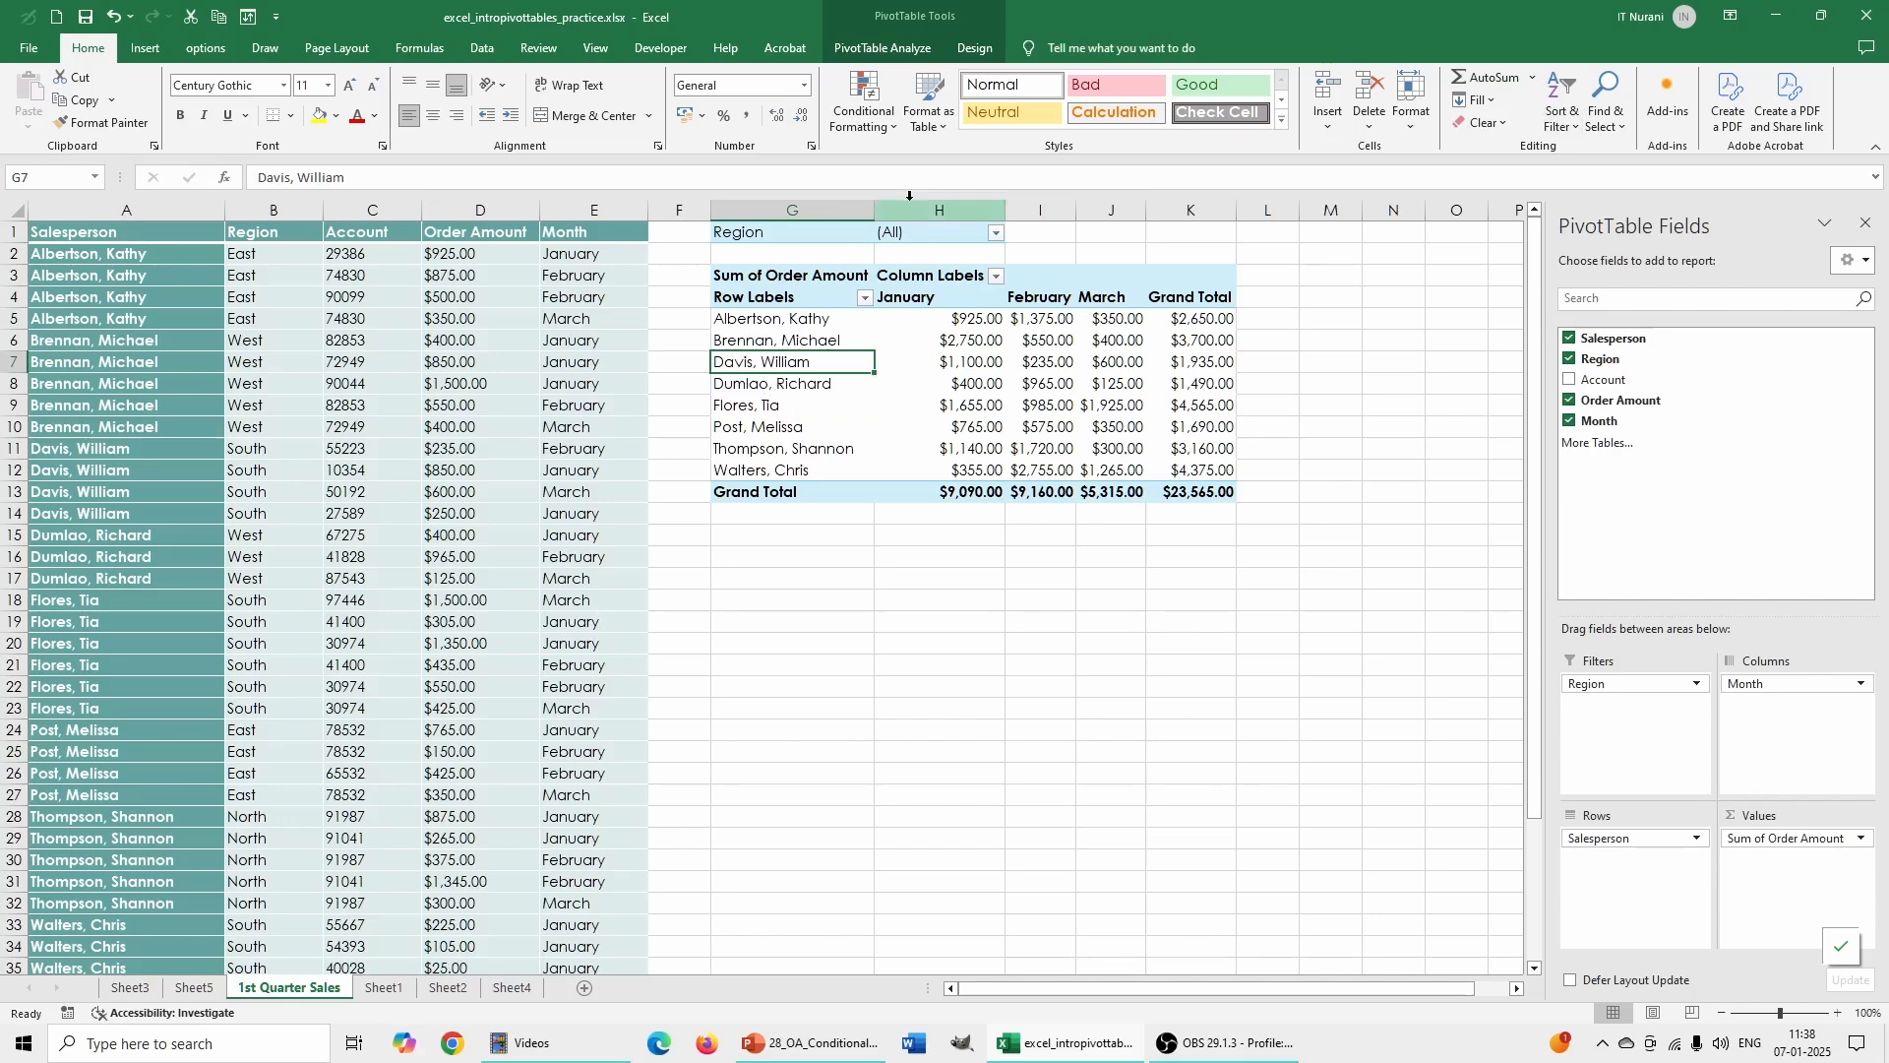
left_click(858, 51)
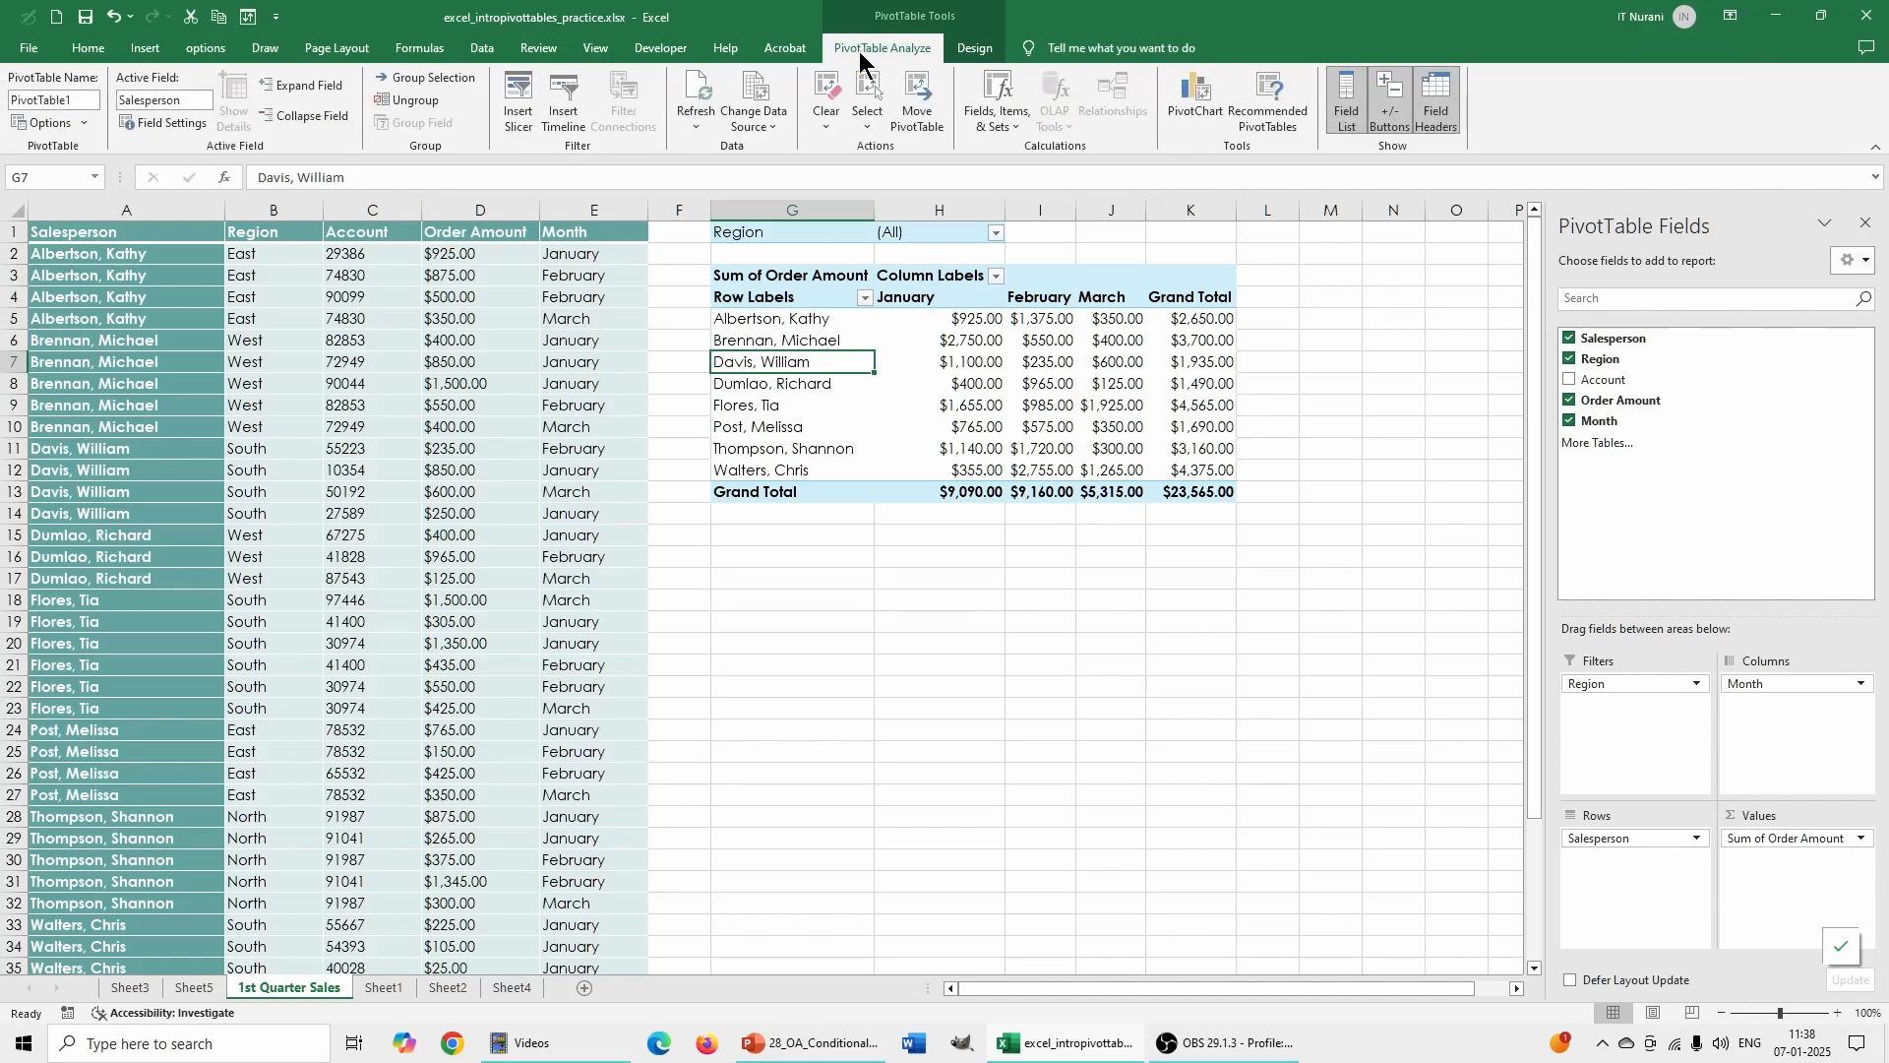
left_click(524, 110)
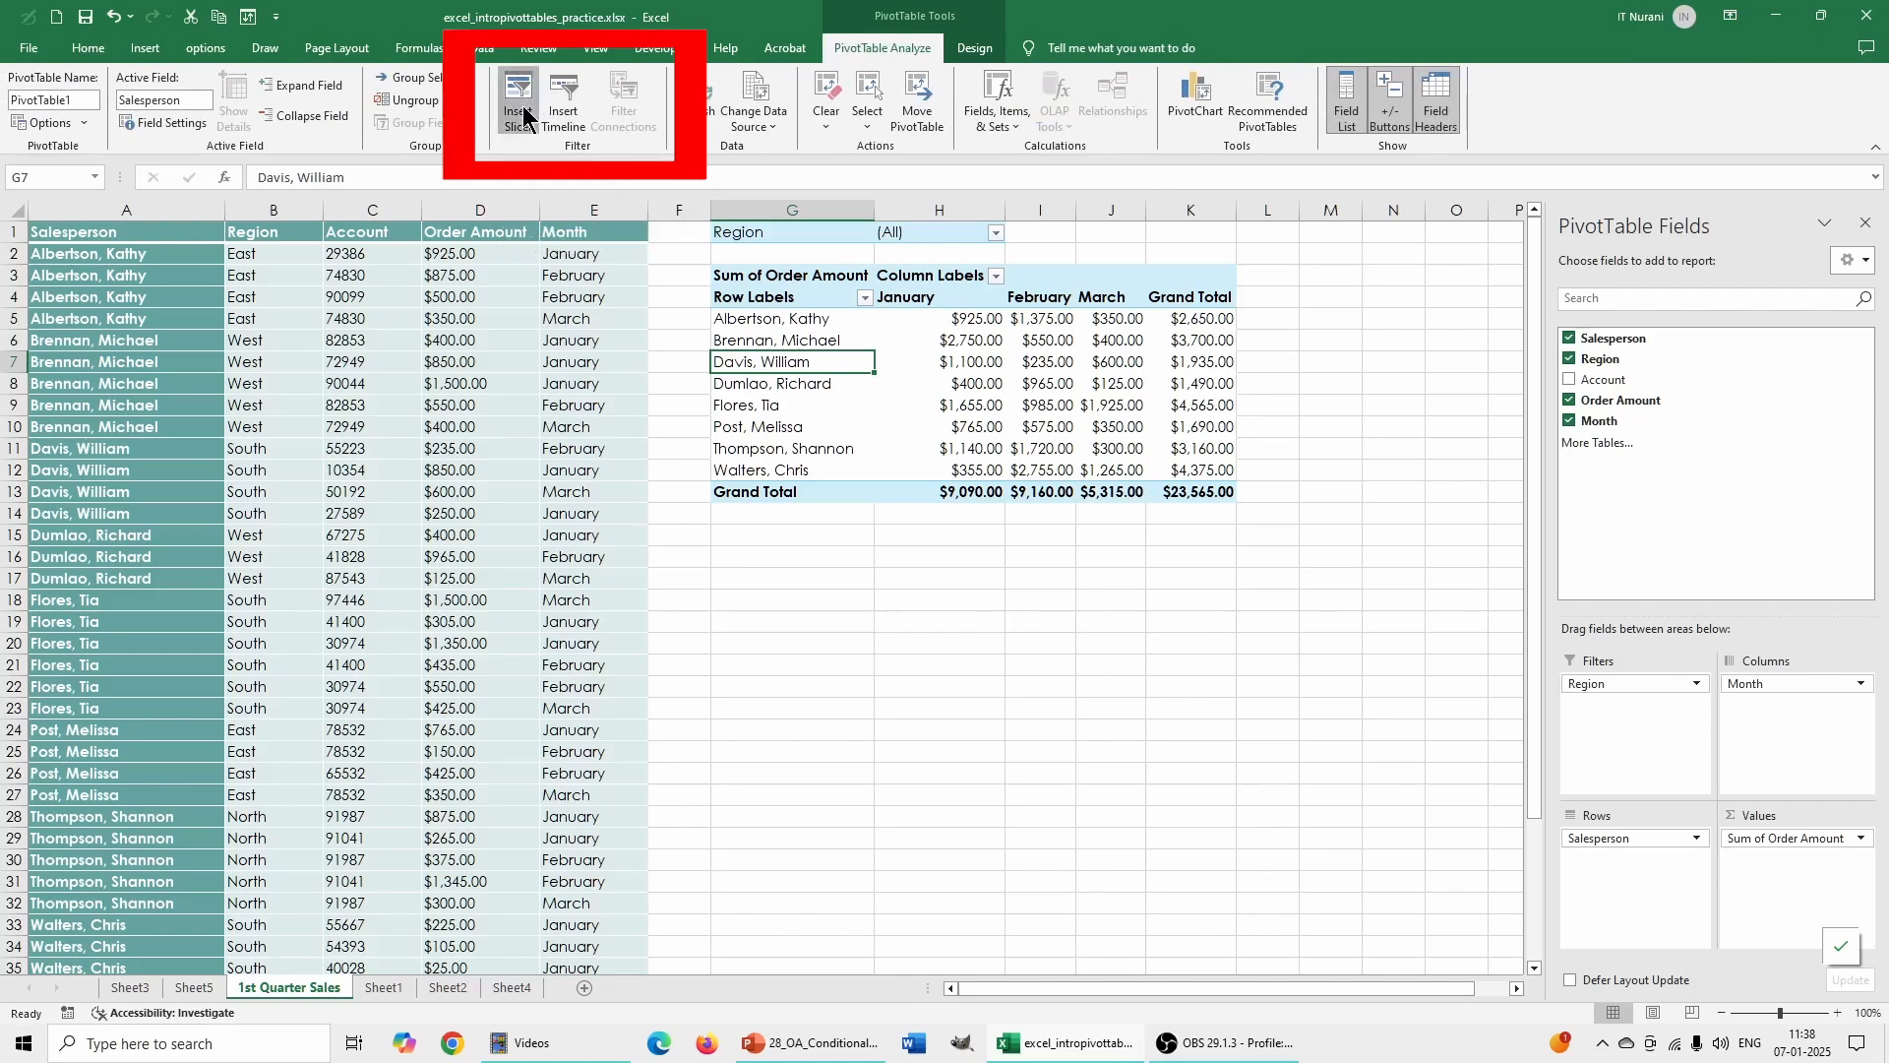
left_click_drag(1054, 190, 1182, 321)
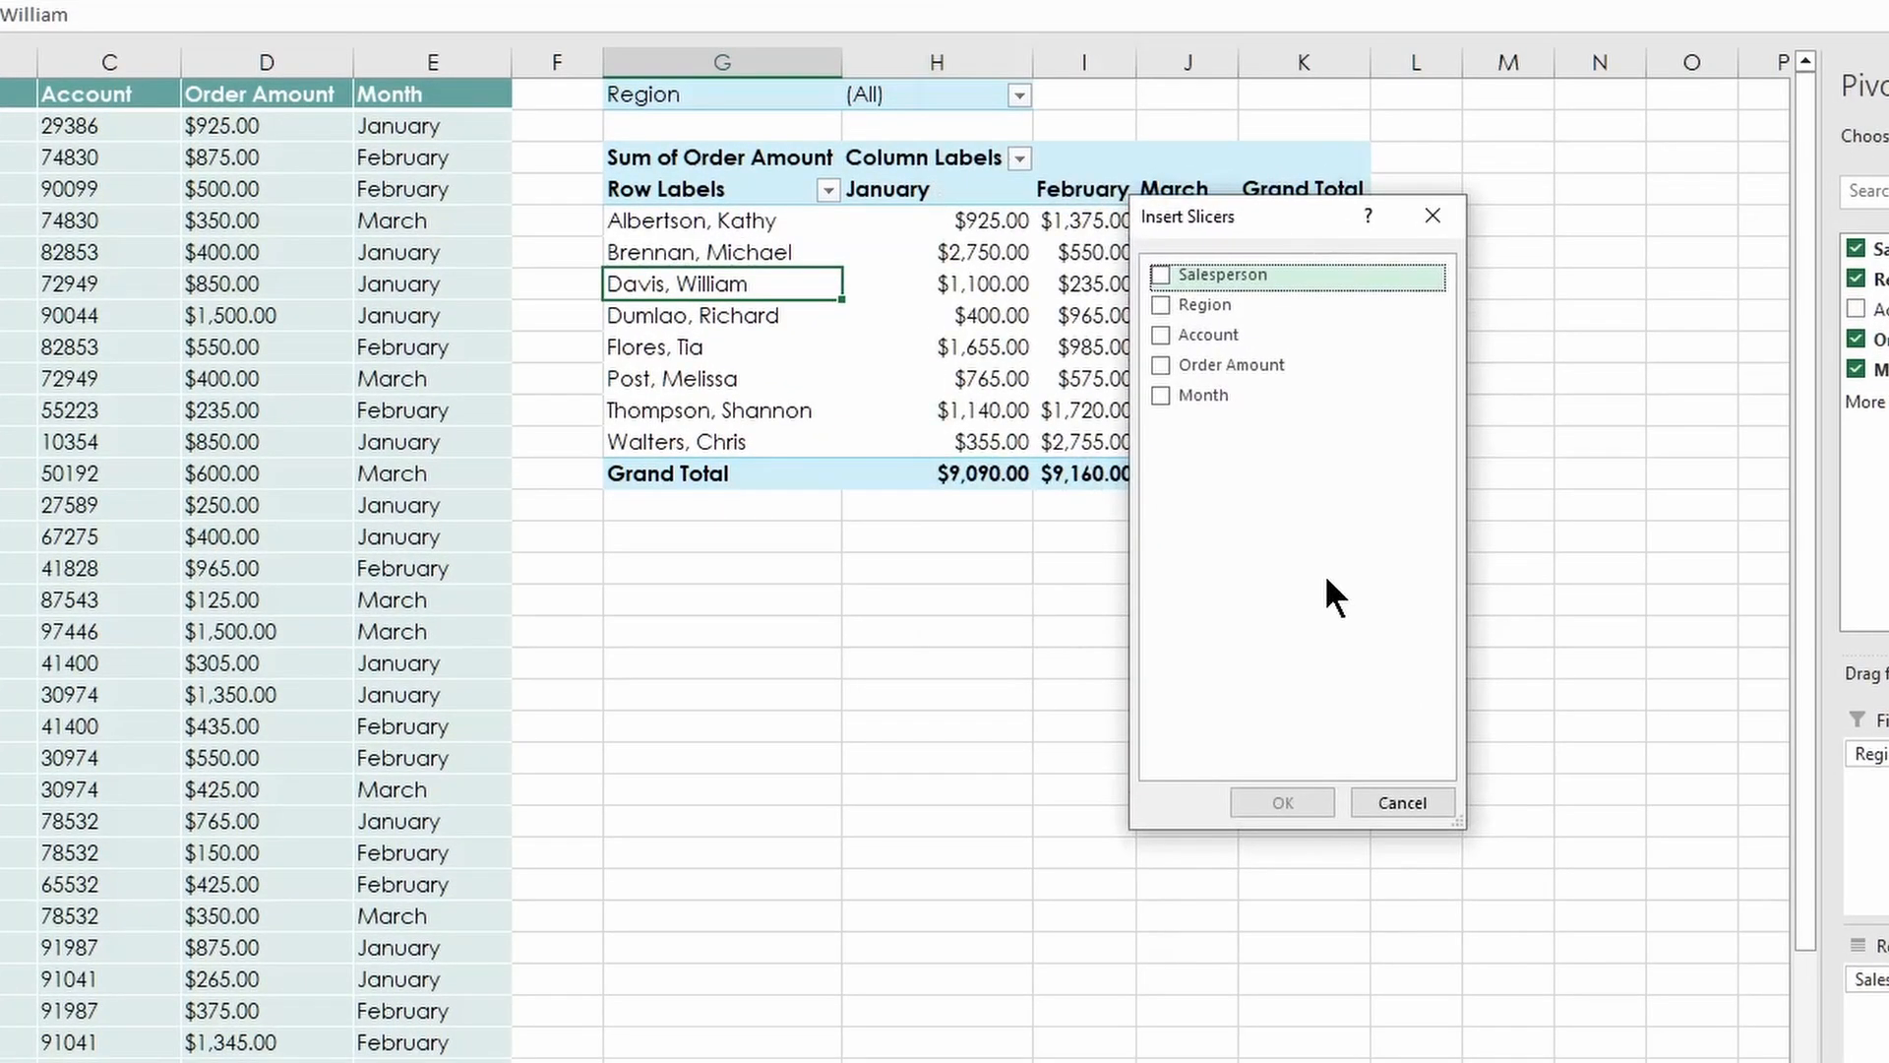
left_click(1160, 275)
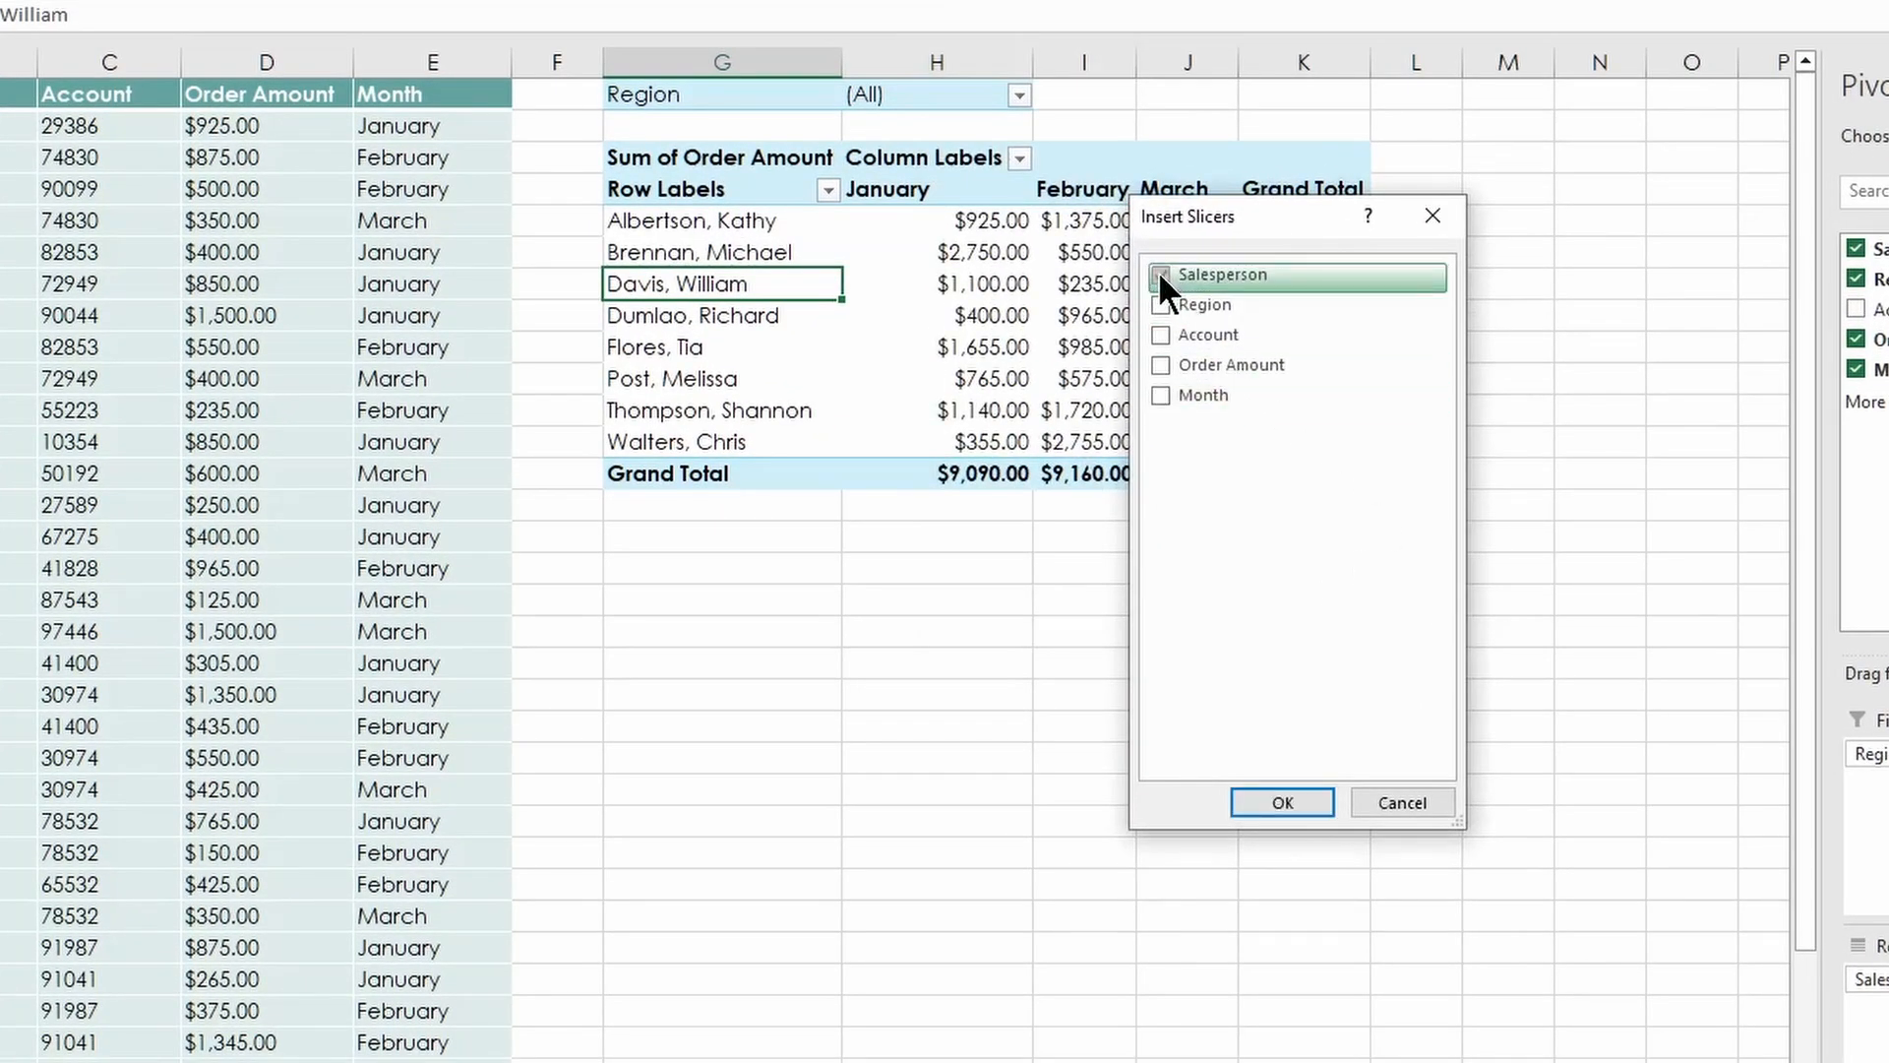
left_click(1281, 801)
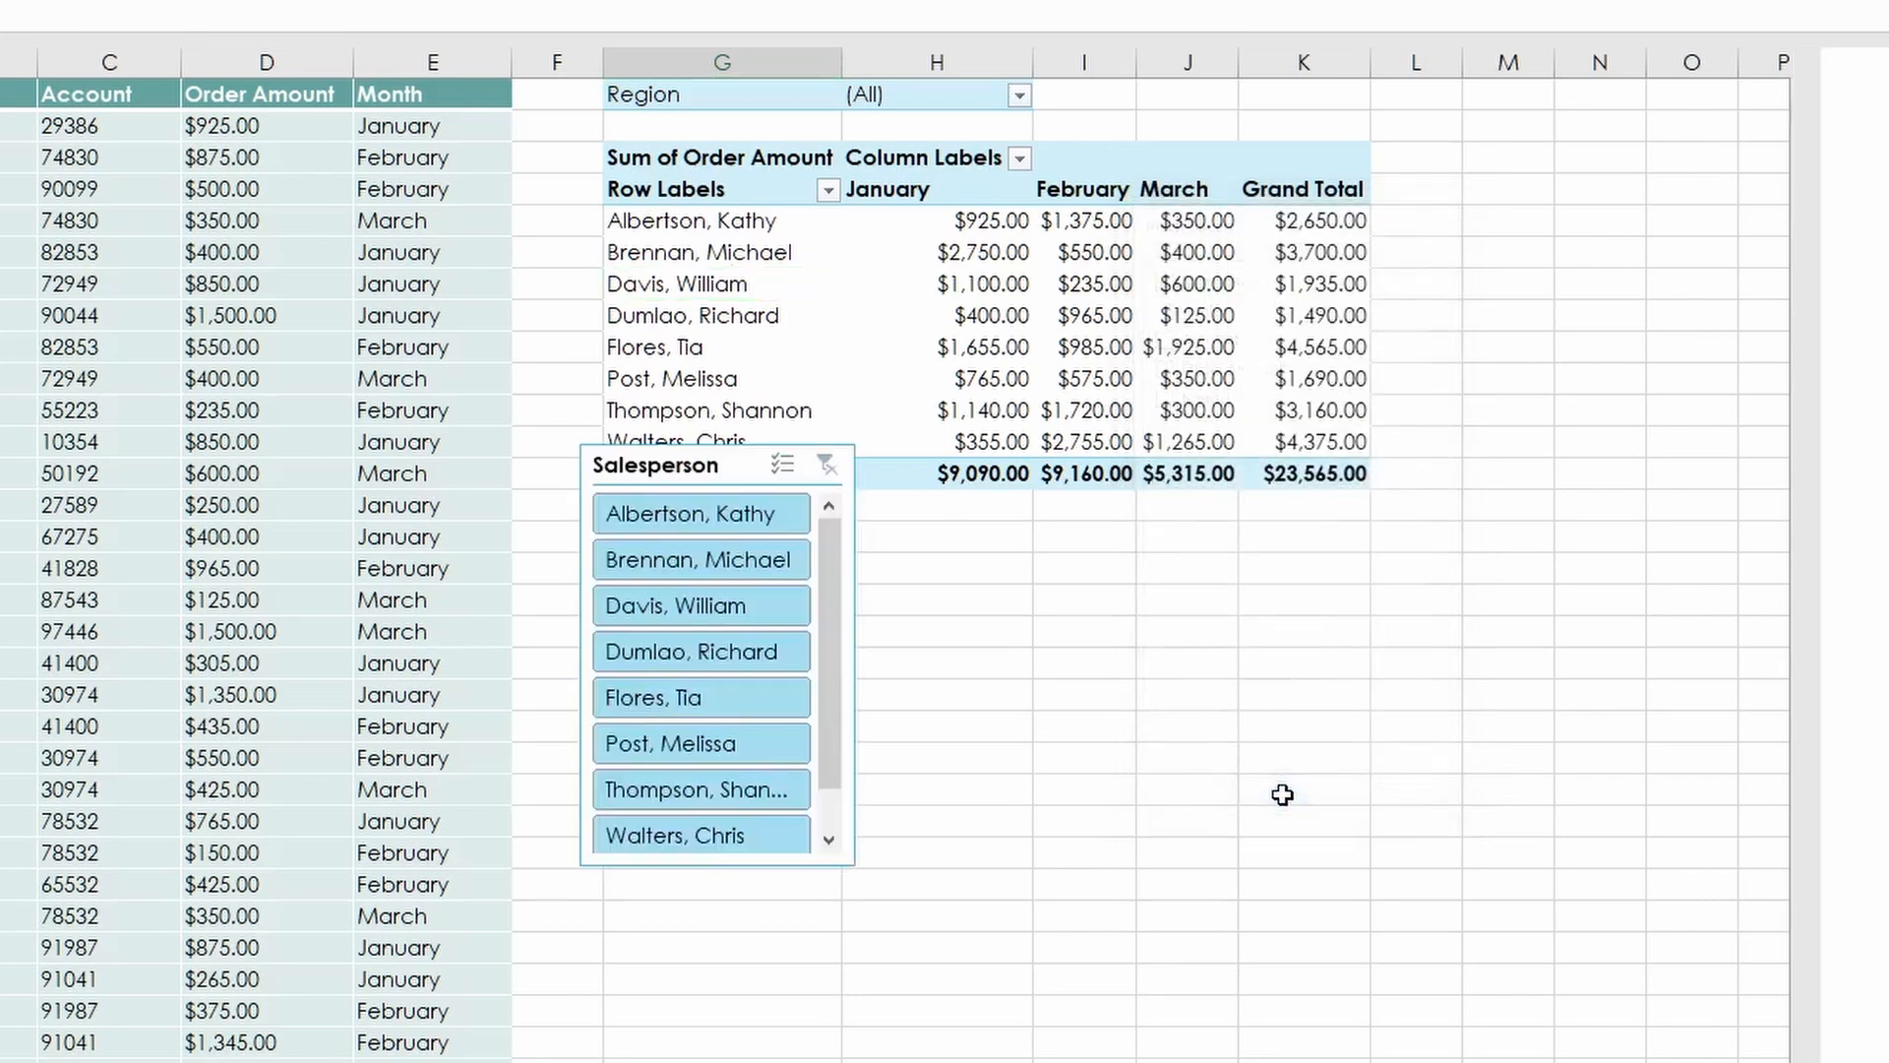
left_click_drag(744, 469, 1552, 150)
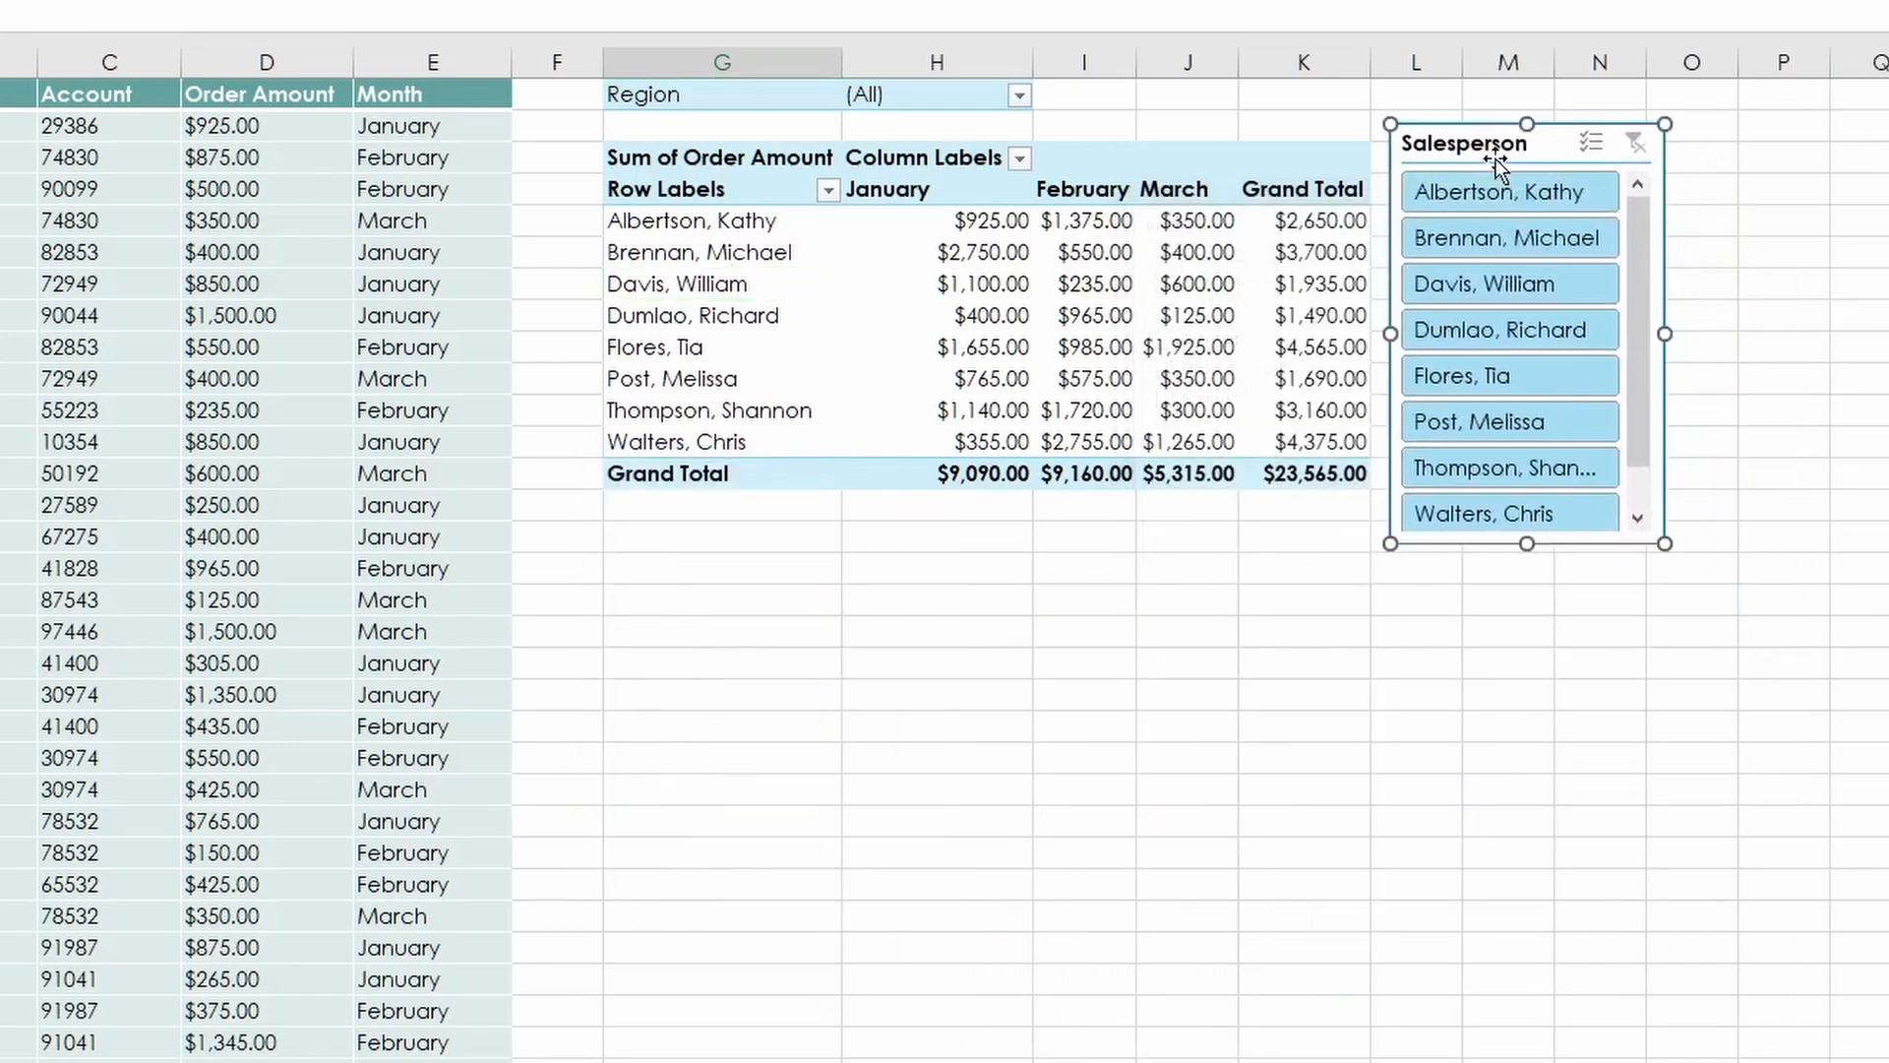
Use the slicer to show only the last salesperson, switch to the second-to-last one, and clear the slicer filter.
left_click_drag(1637, 356, 1625, 488)
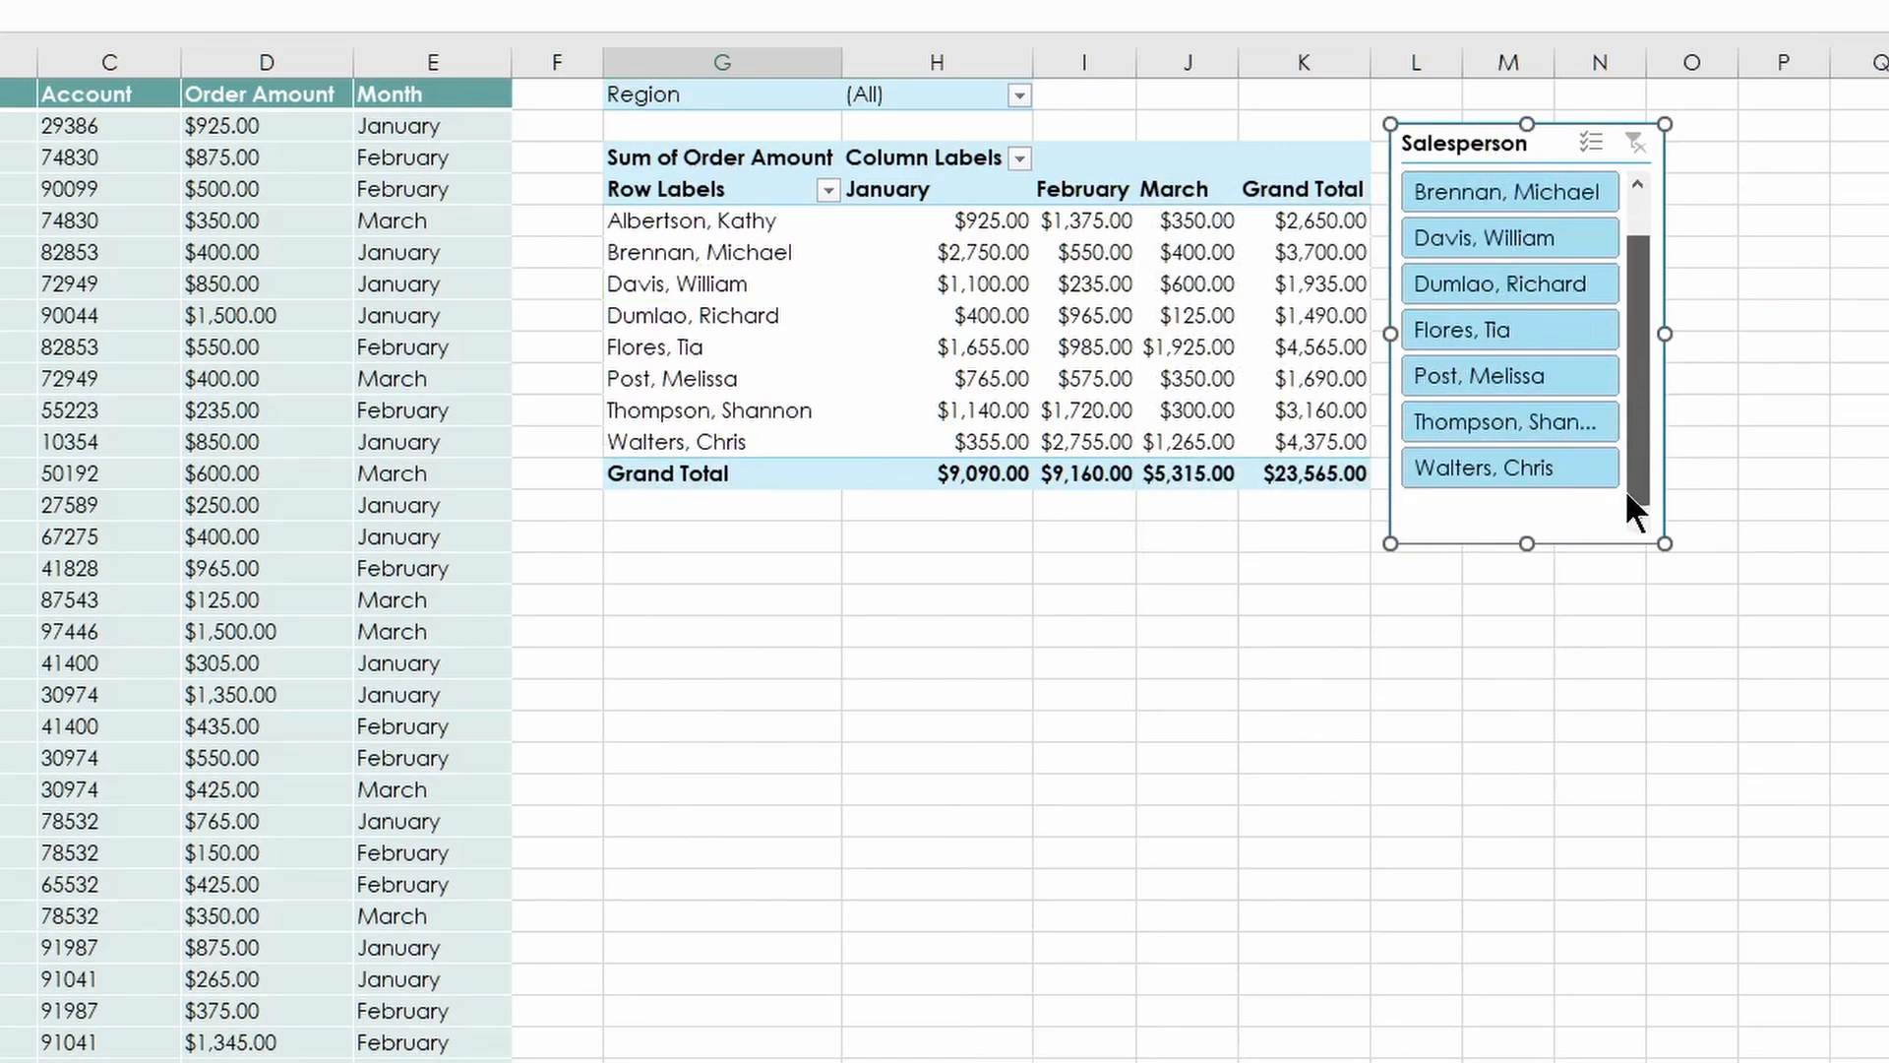
left_click(1496, 464)
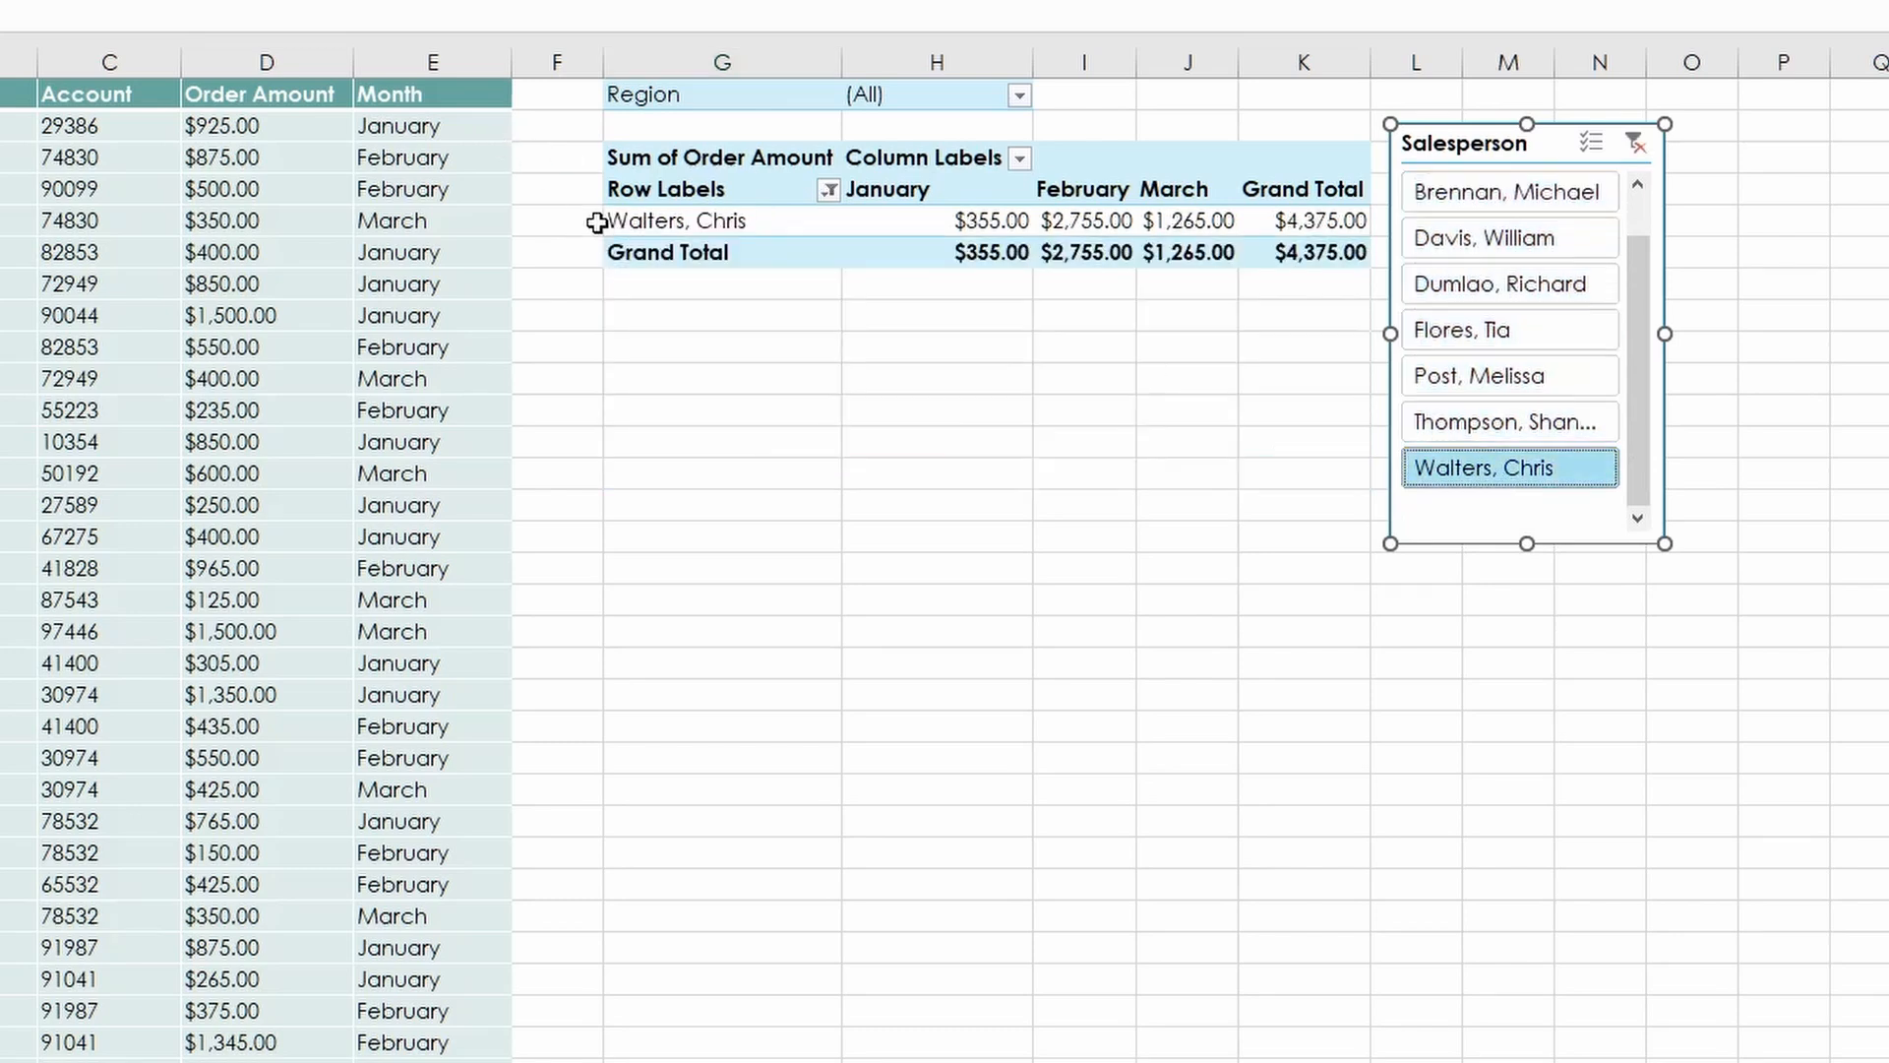
left_click(1509, 421)
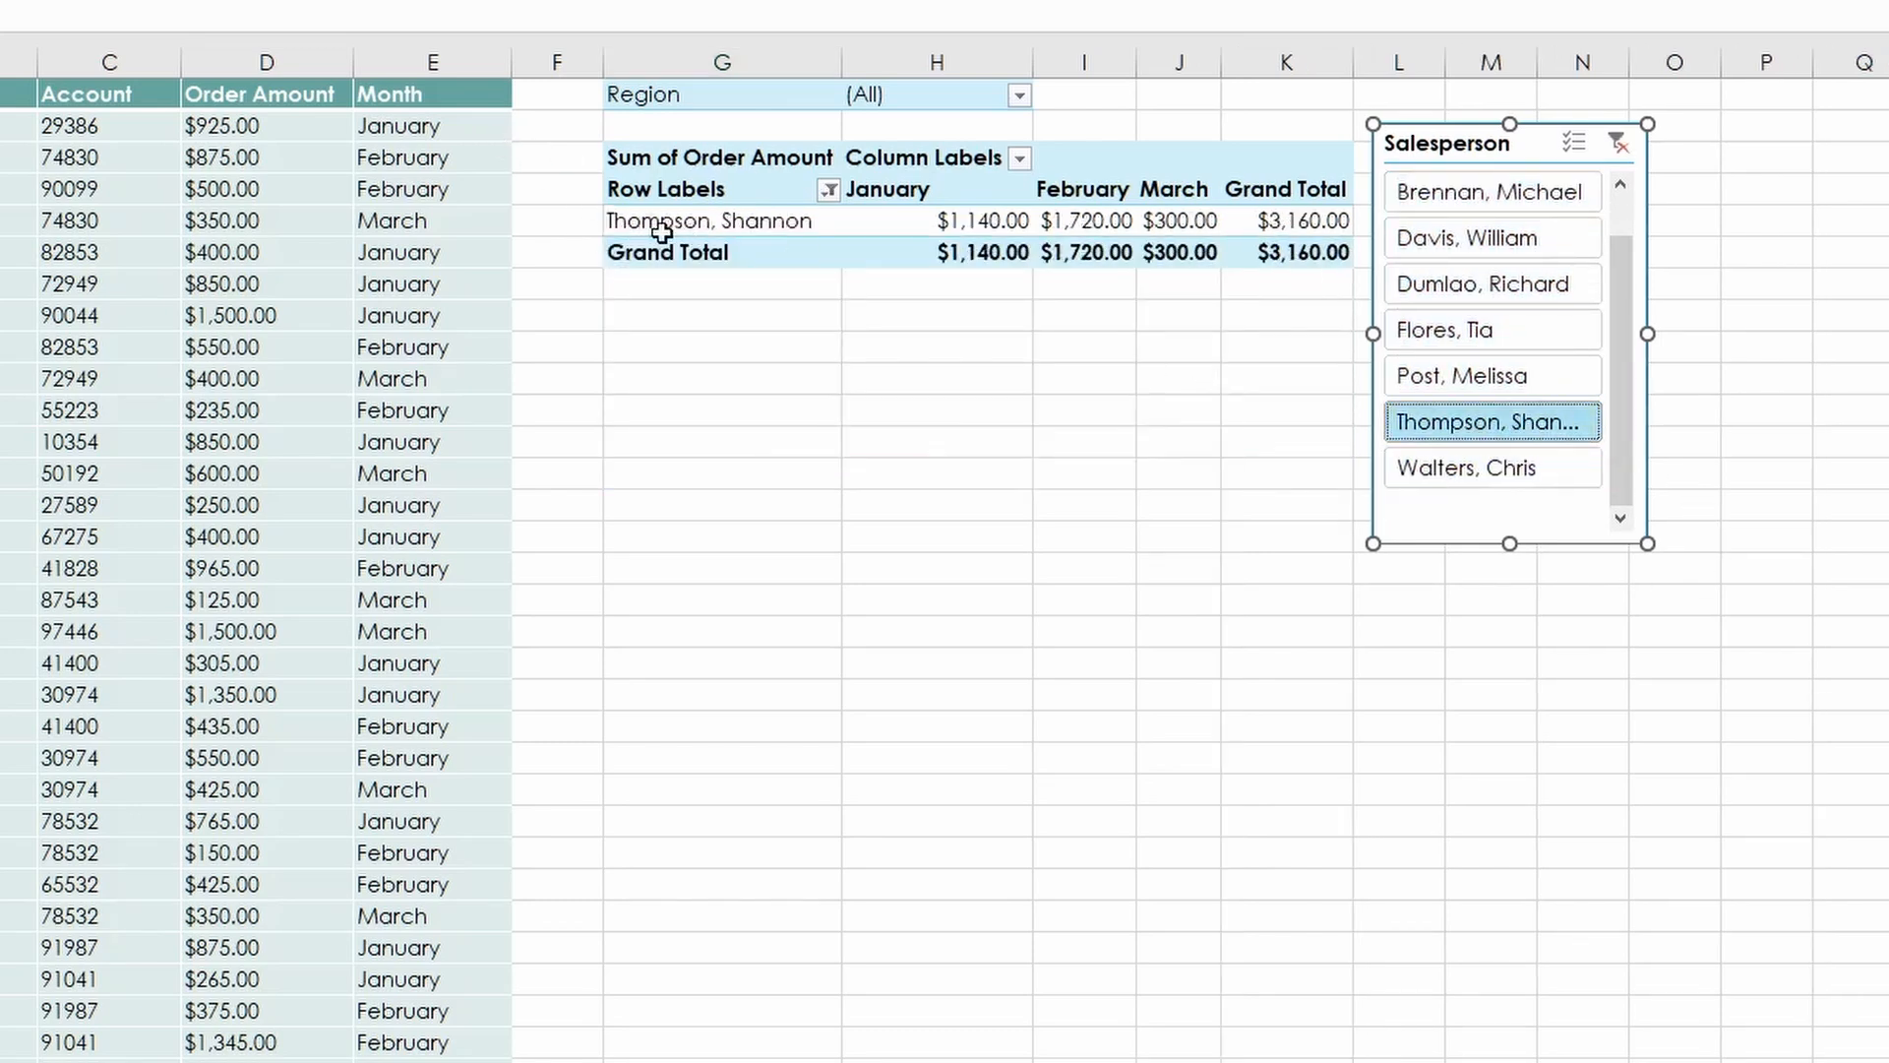
left_click_drag(1617, 374, 1613, 244)
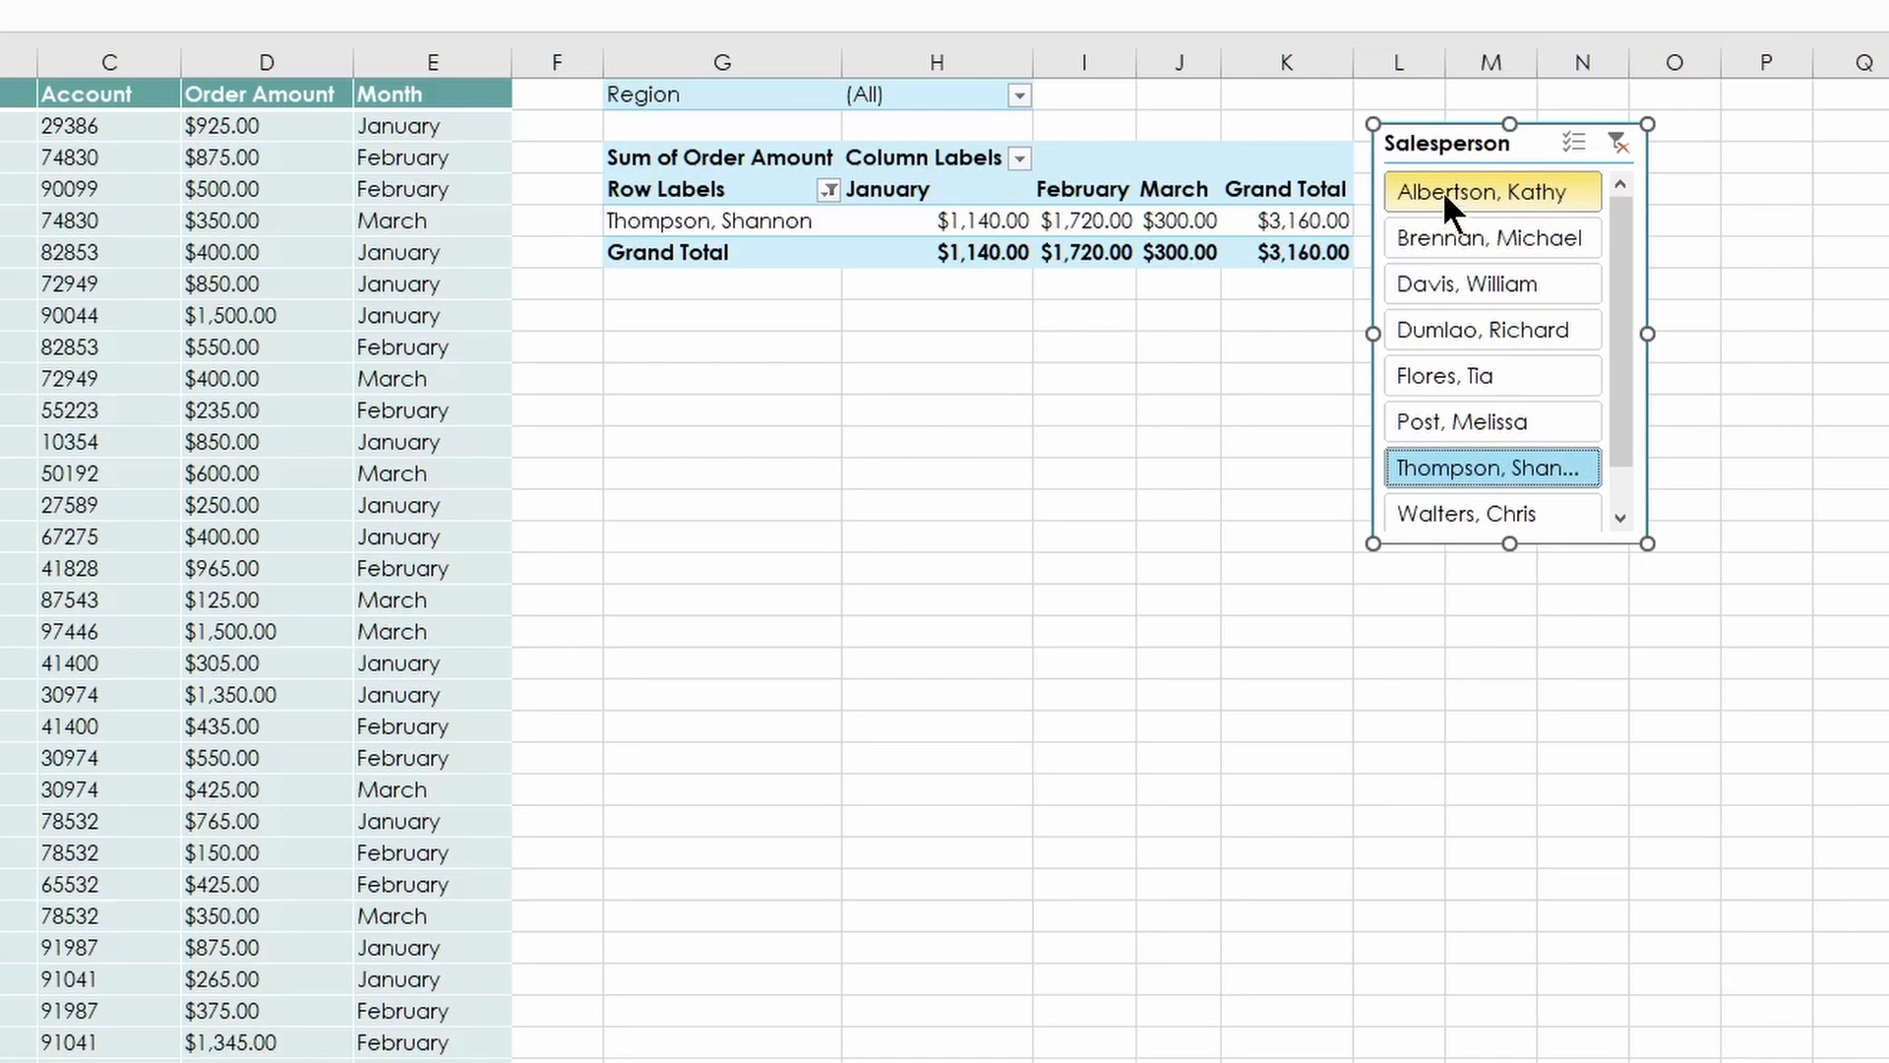
left_click(1618, 140)
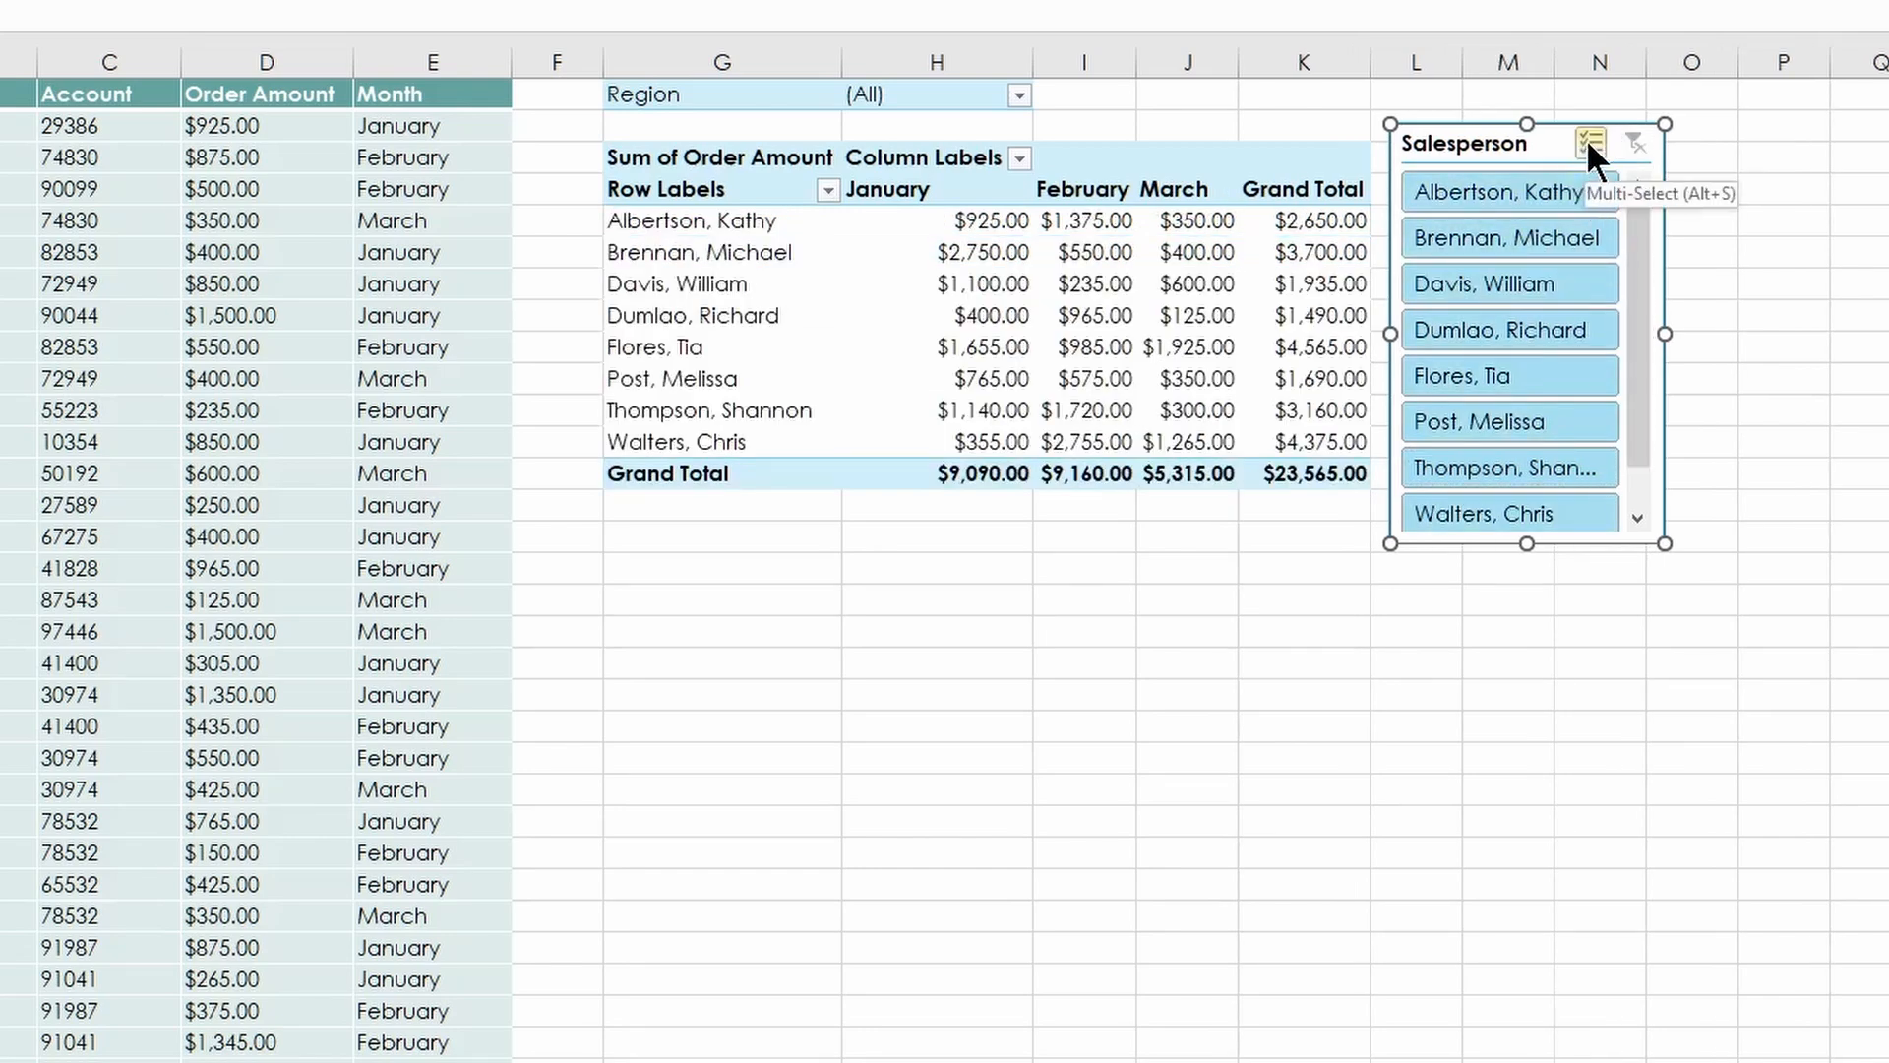
Enable multi-select in the Salesperson slicer and exclude the second, third and fourth salespeople in its list.
left_click(1588, 143)
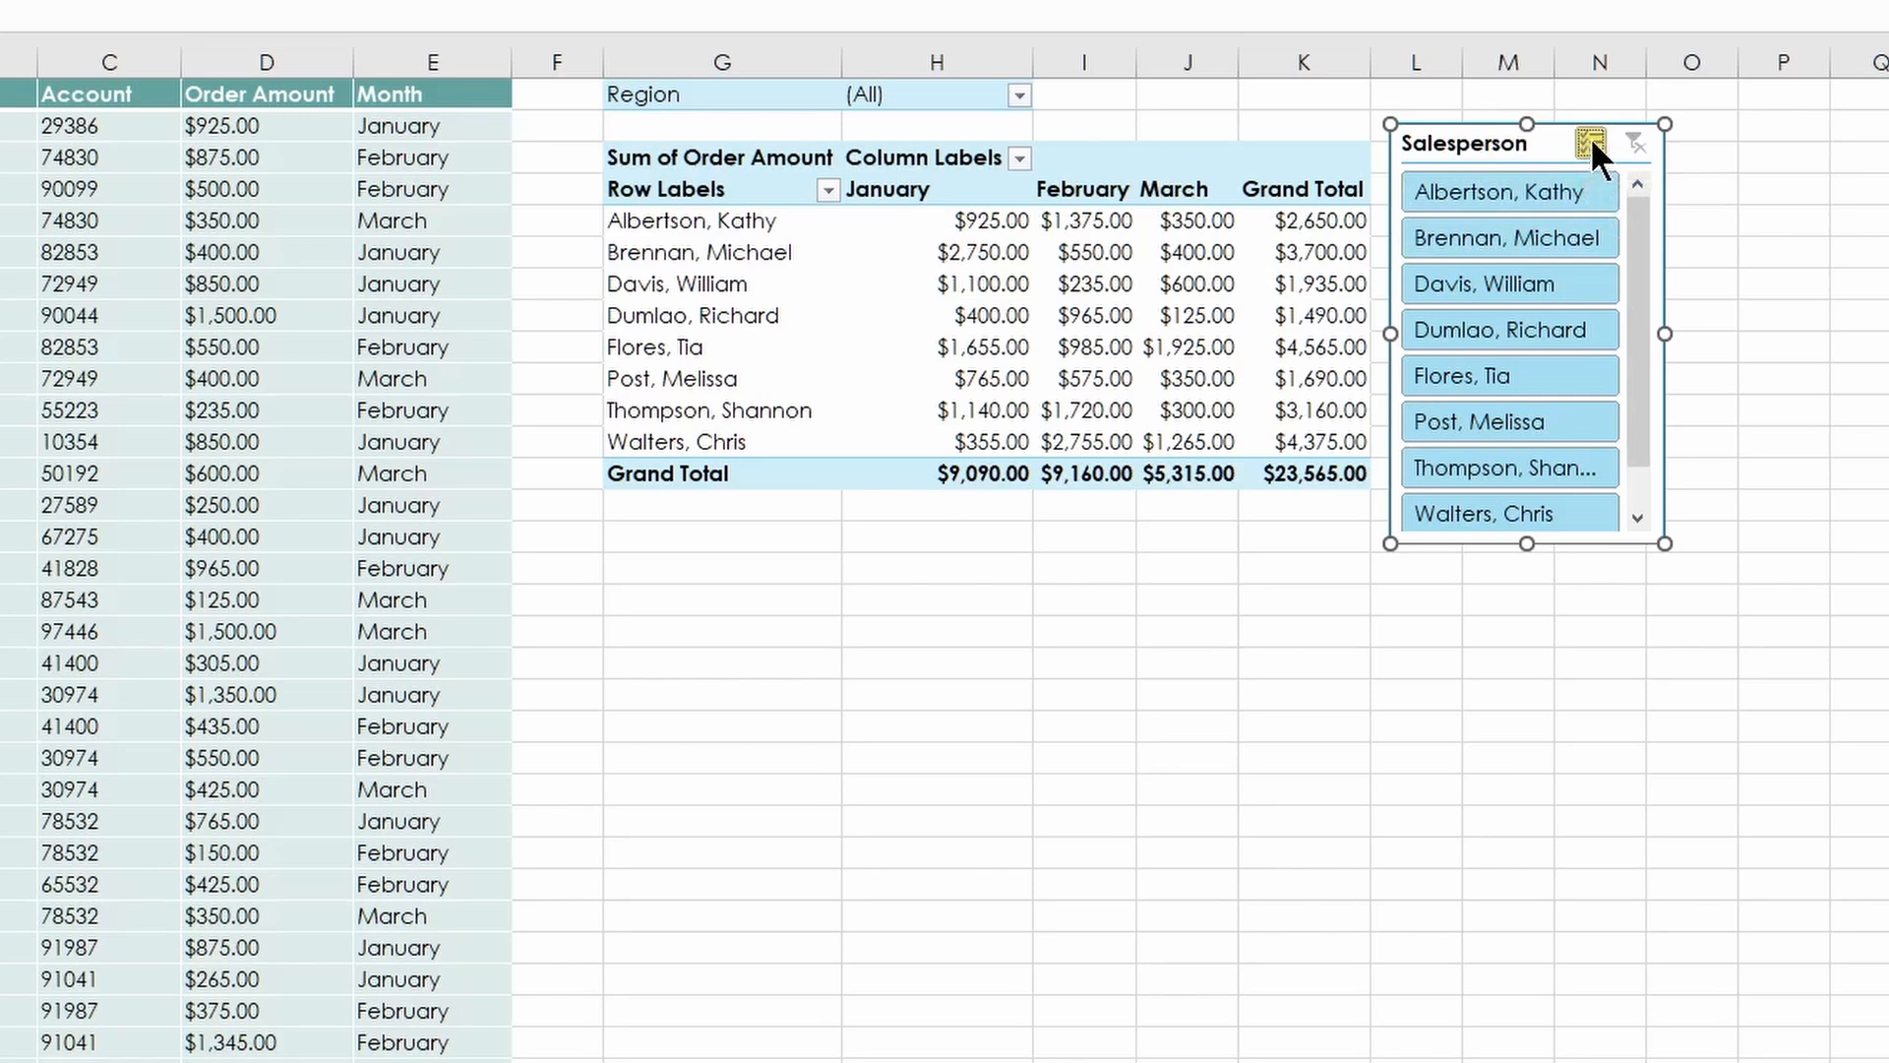
left_click(1472, 238)
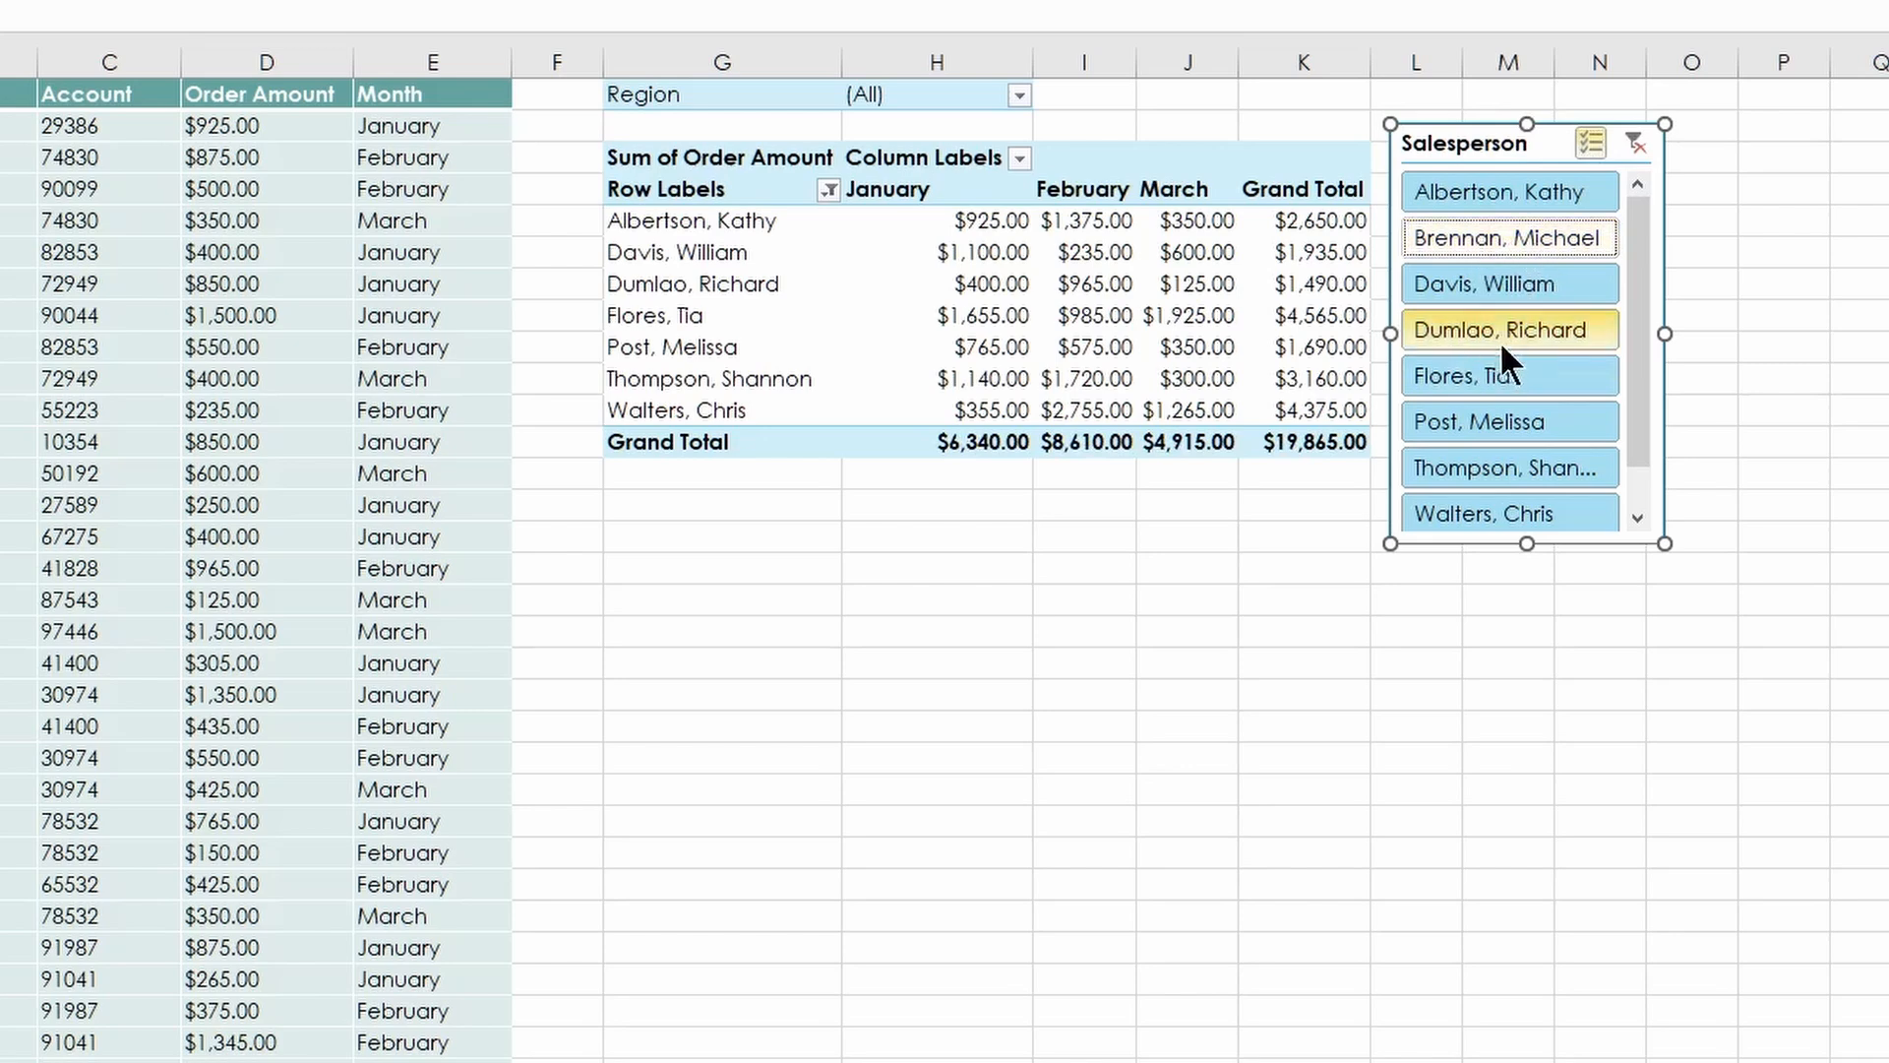
left_click(1485, 279)
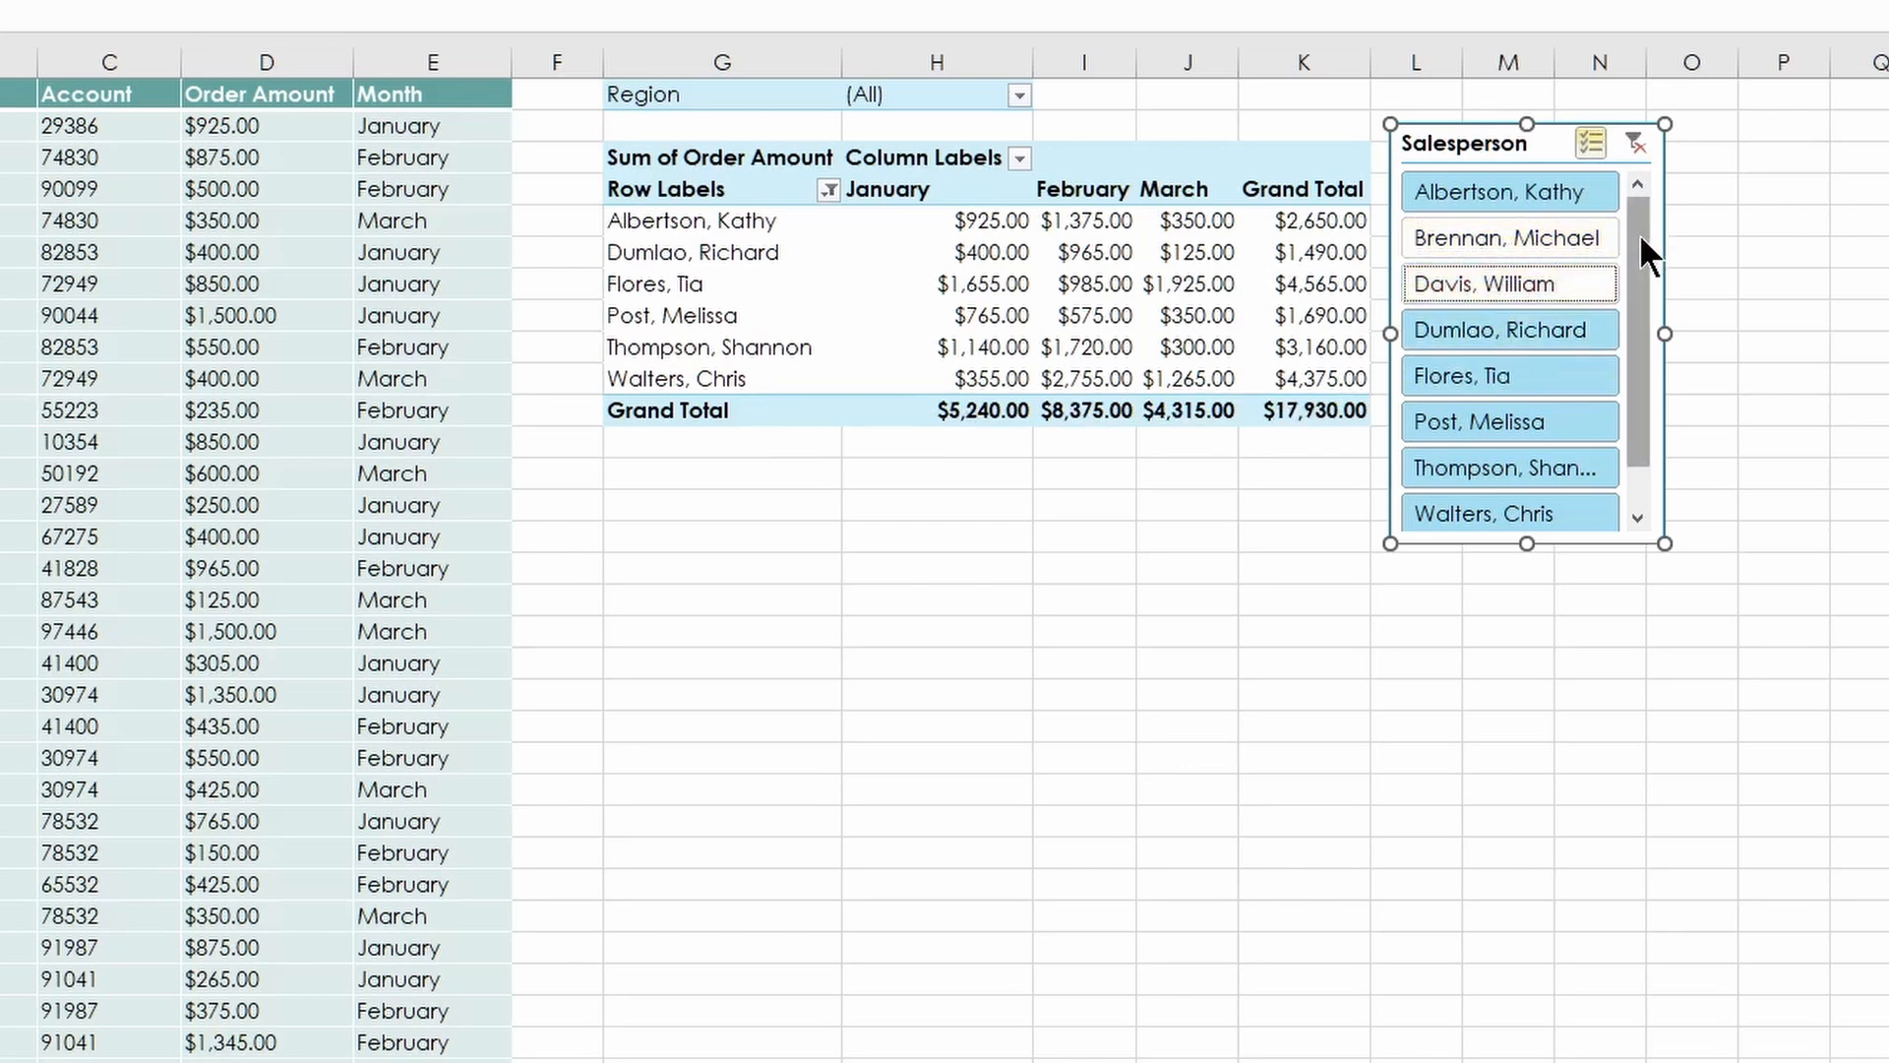
scroll(1635, 242, "down", 1)
scroll(1597, 205, "up", 1)
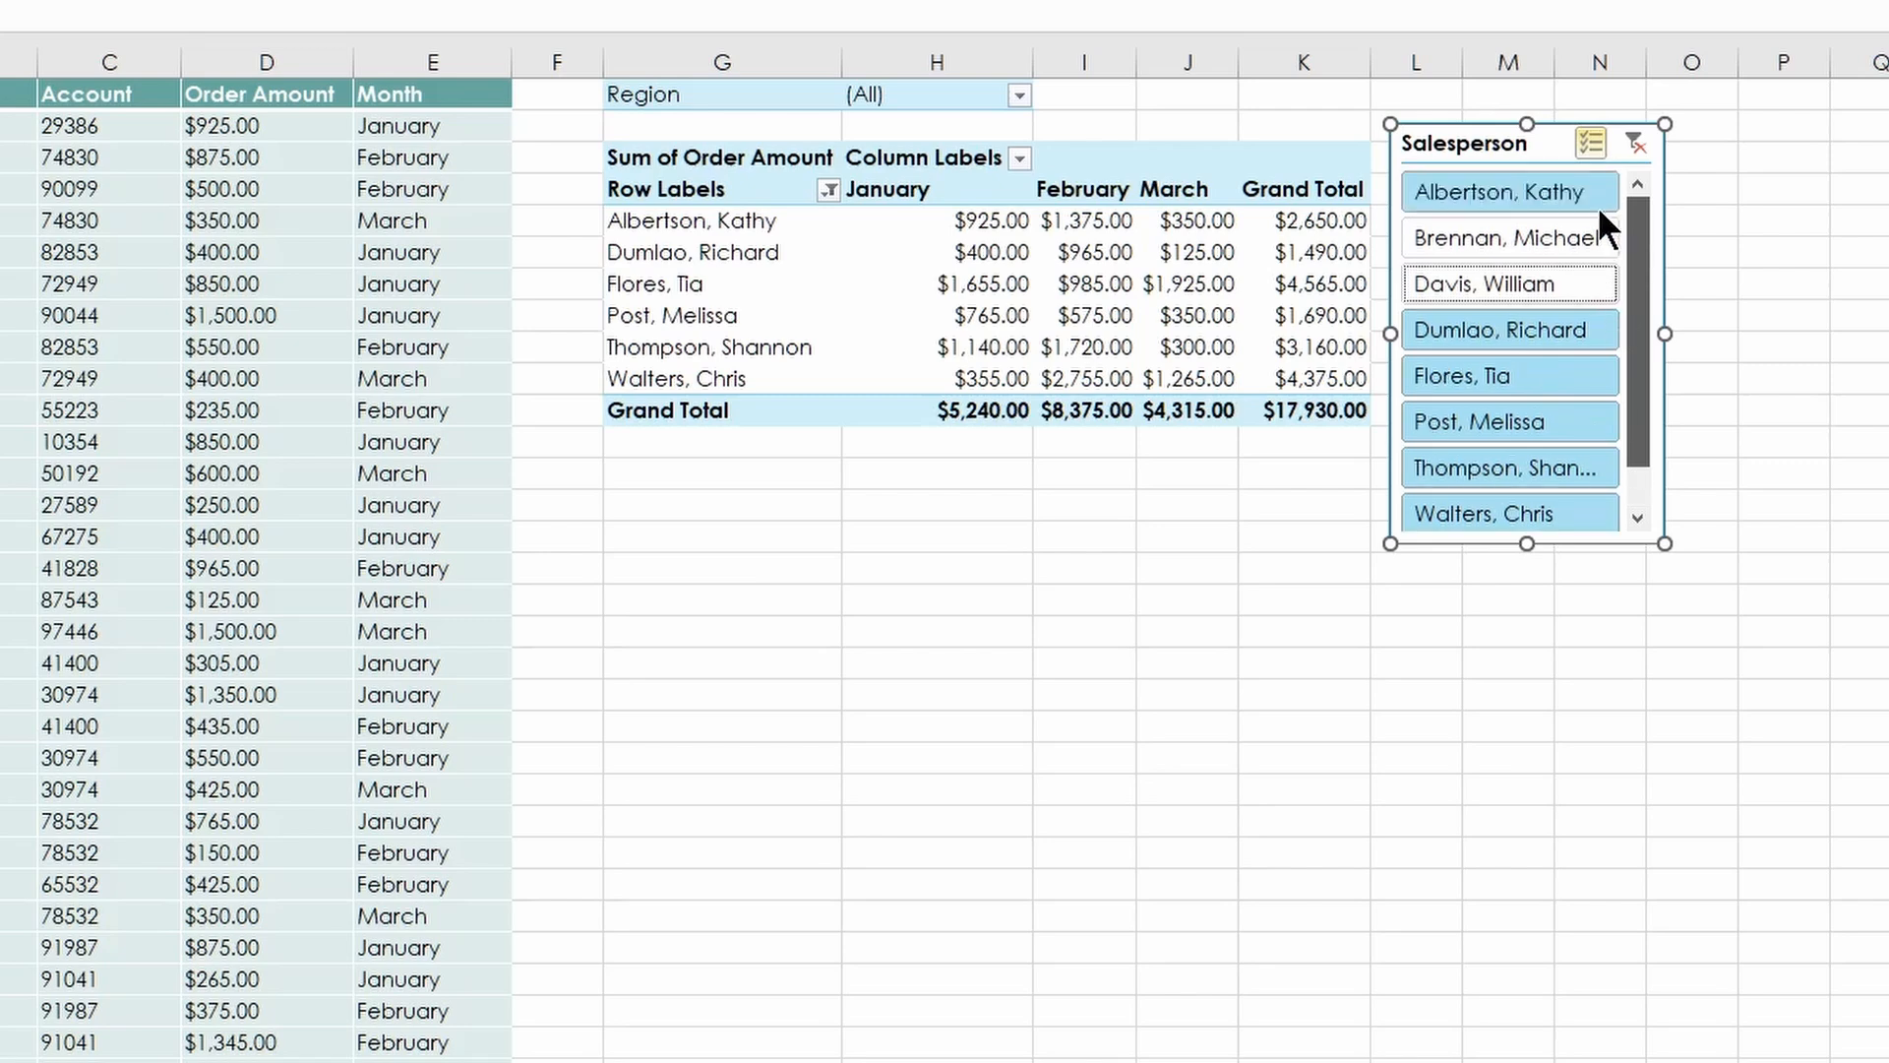
left_click(1529, 331)
left_click(1521, 375)
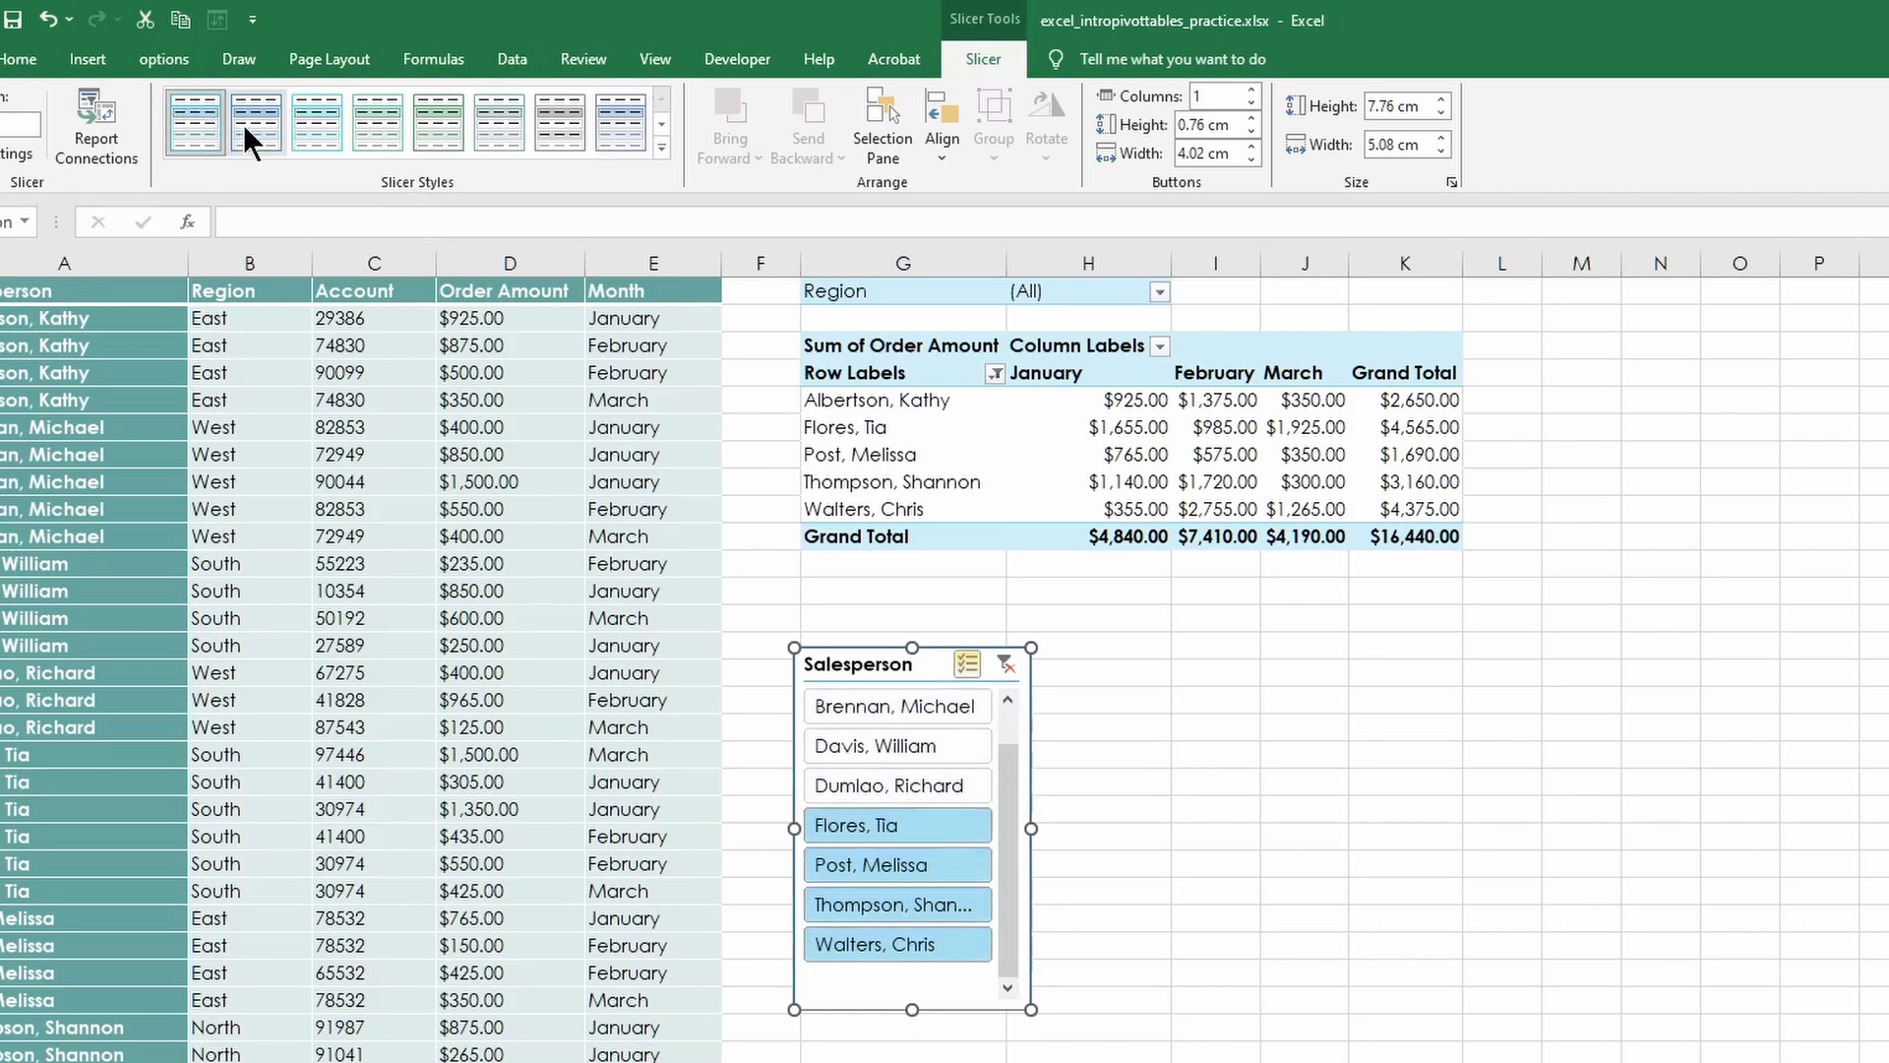
Try several of the Light slicer styles on the Salesperson slicer.
left_click(325, 118)
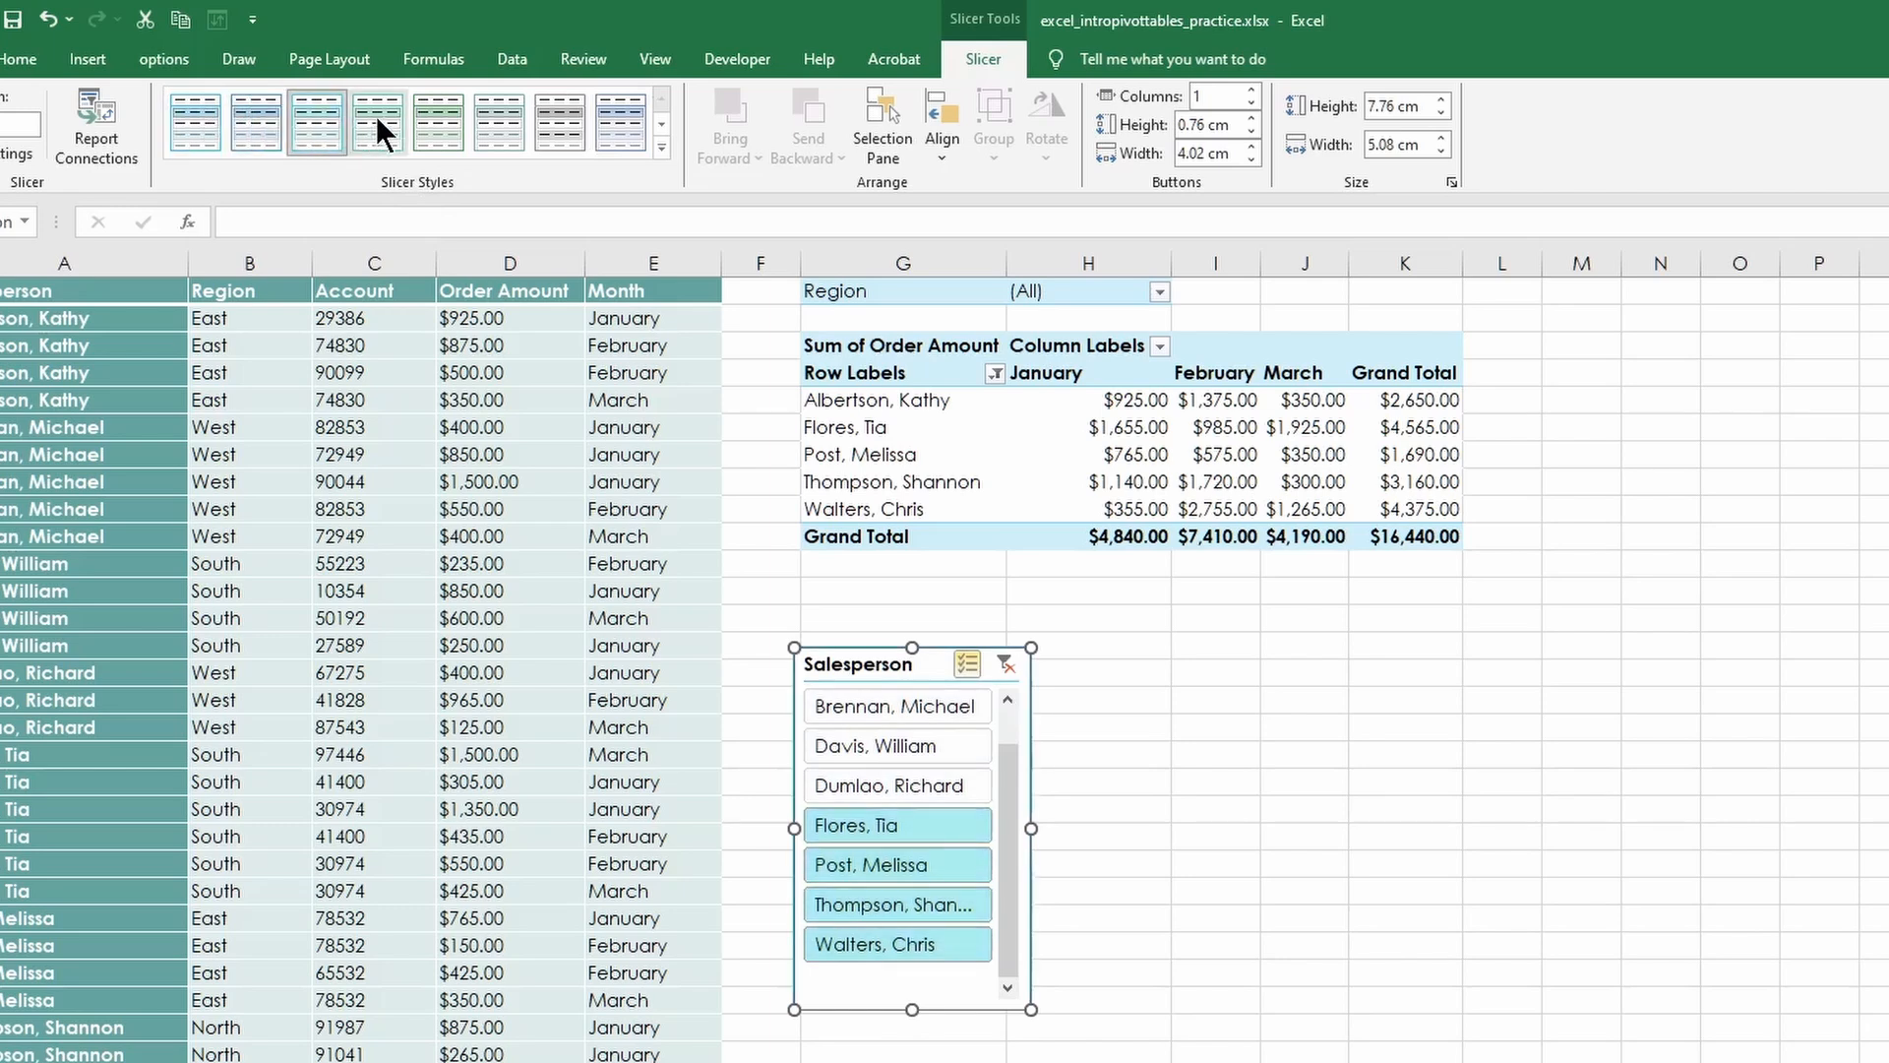
left_click(427, 117)
left_click(516, 121)
left_click(552, 124)
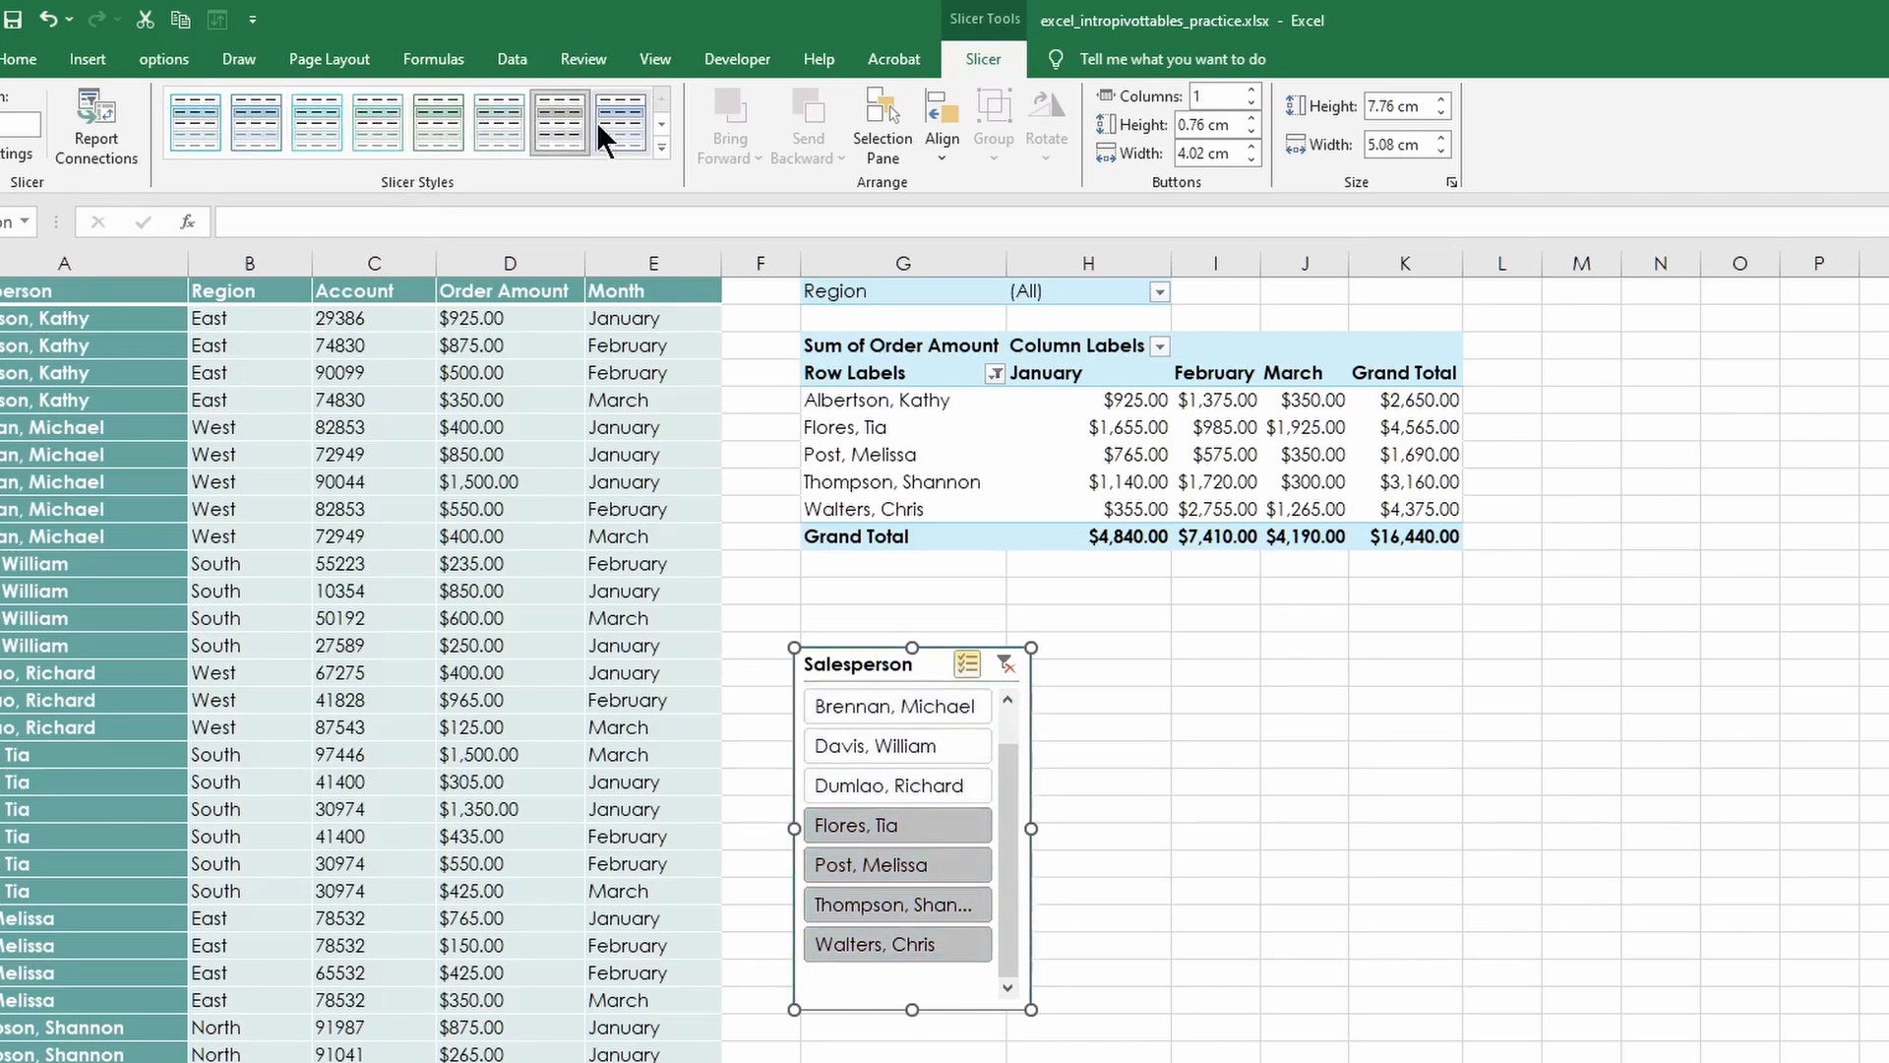
left_click(622, 121)
Apply the first Dark slicer style to the Salesperson slicer and deselect the slicer.
left_click(661, 146)
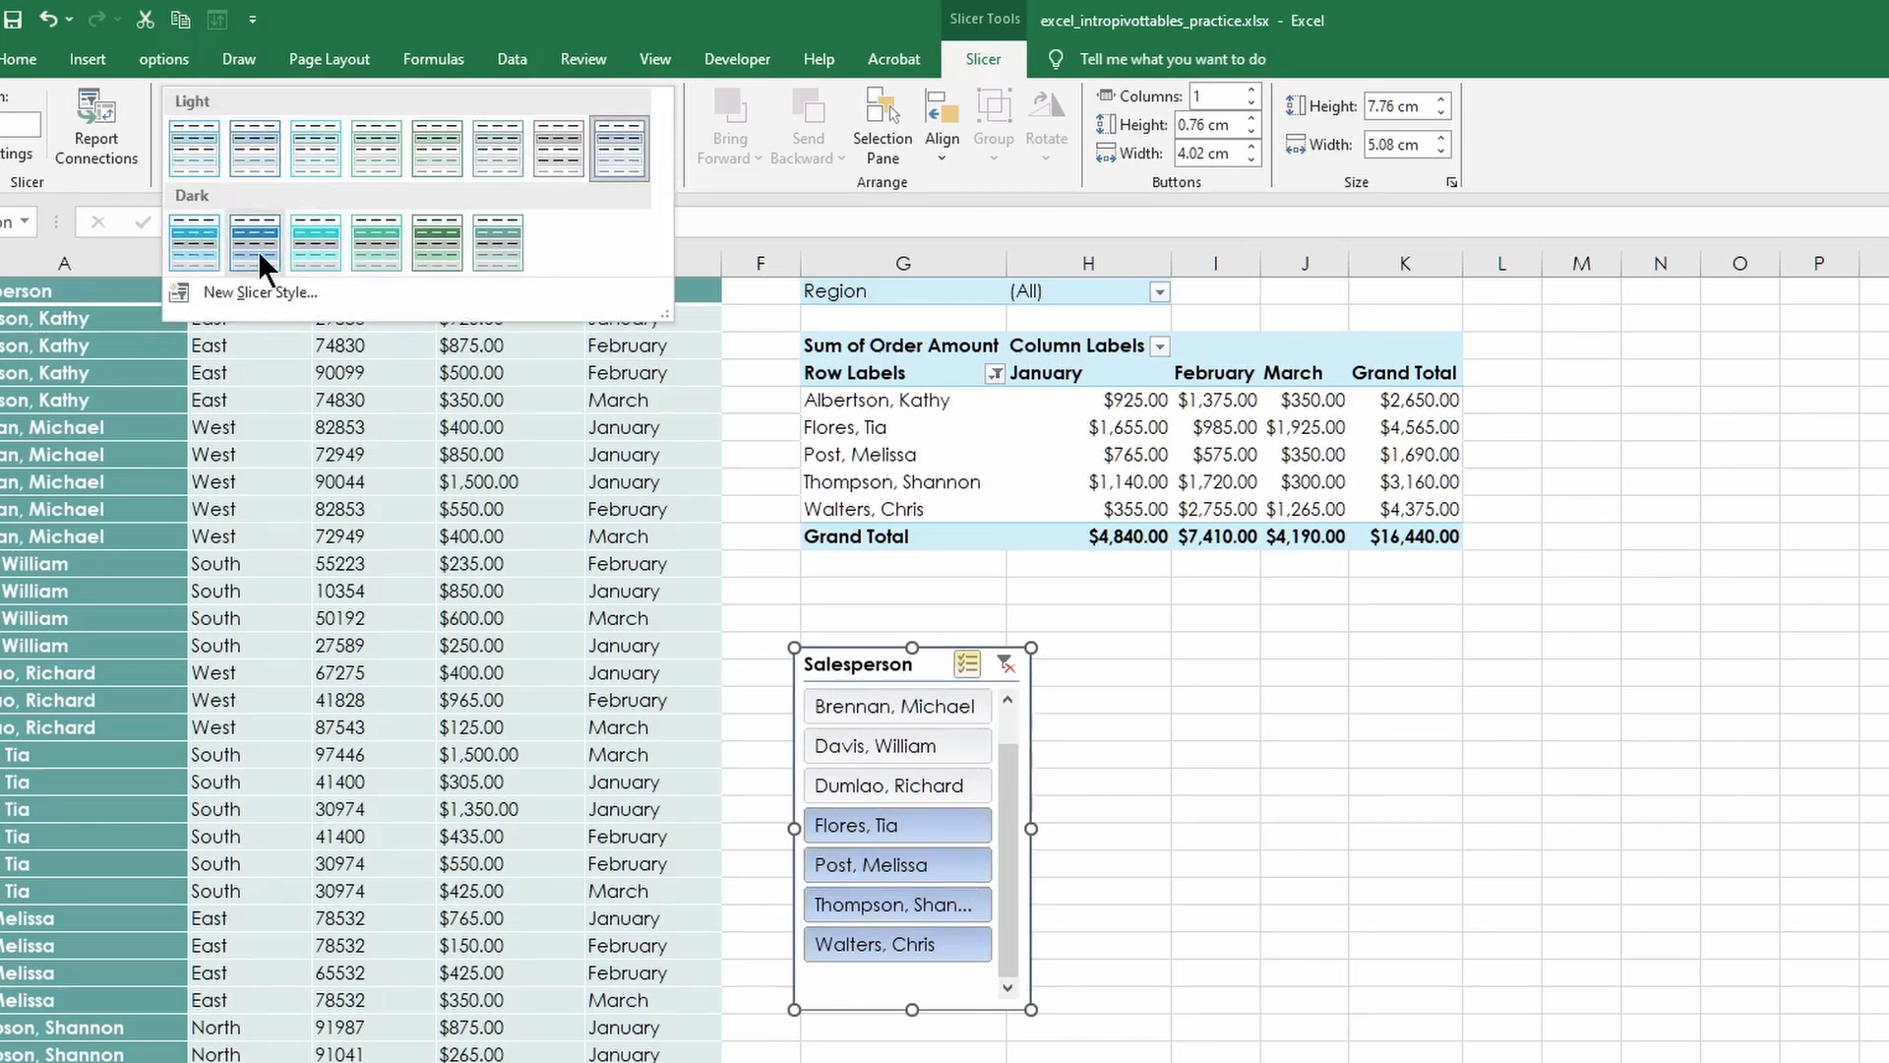
left_click(203, 234)
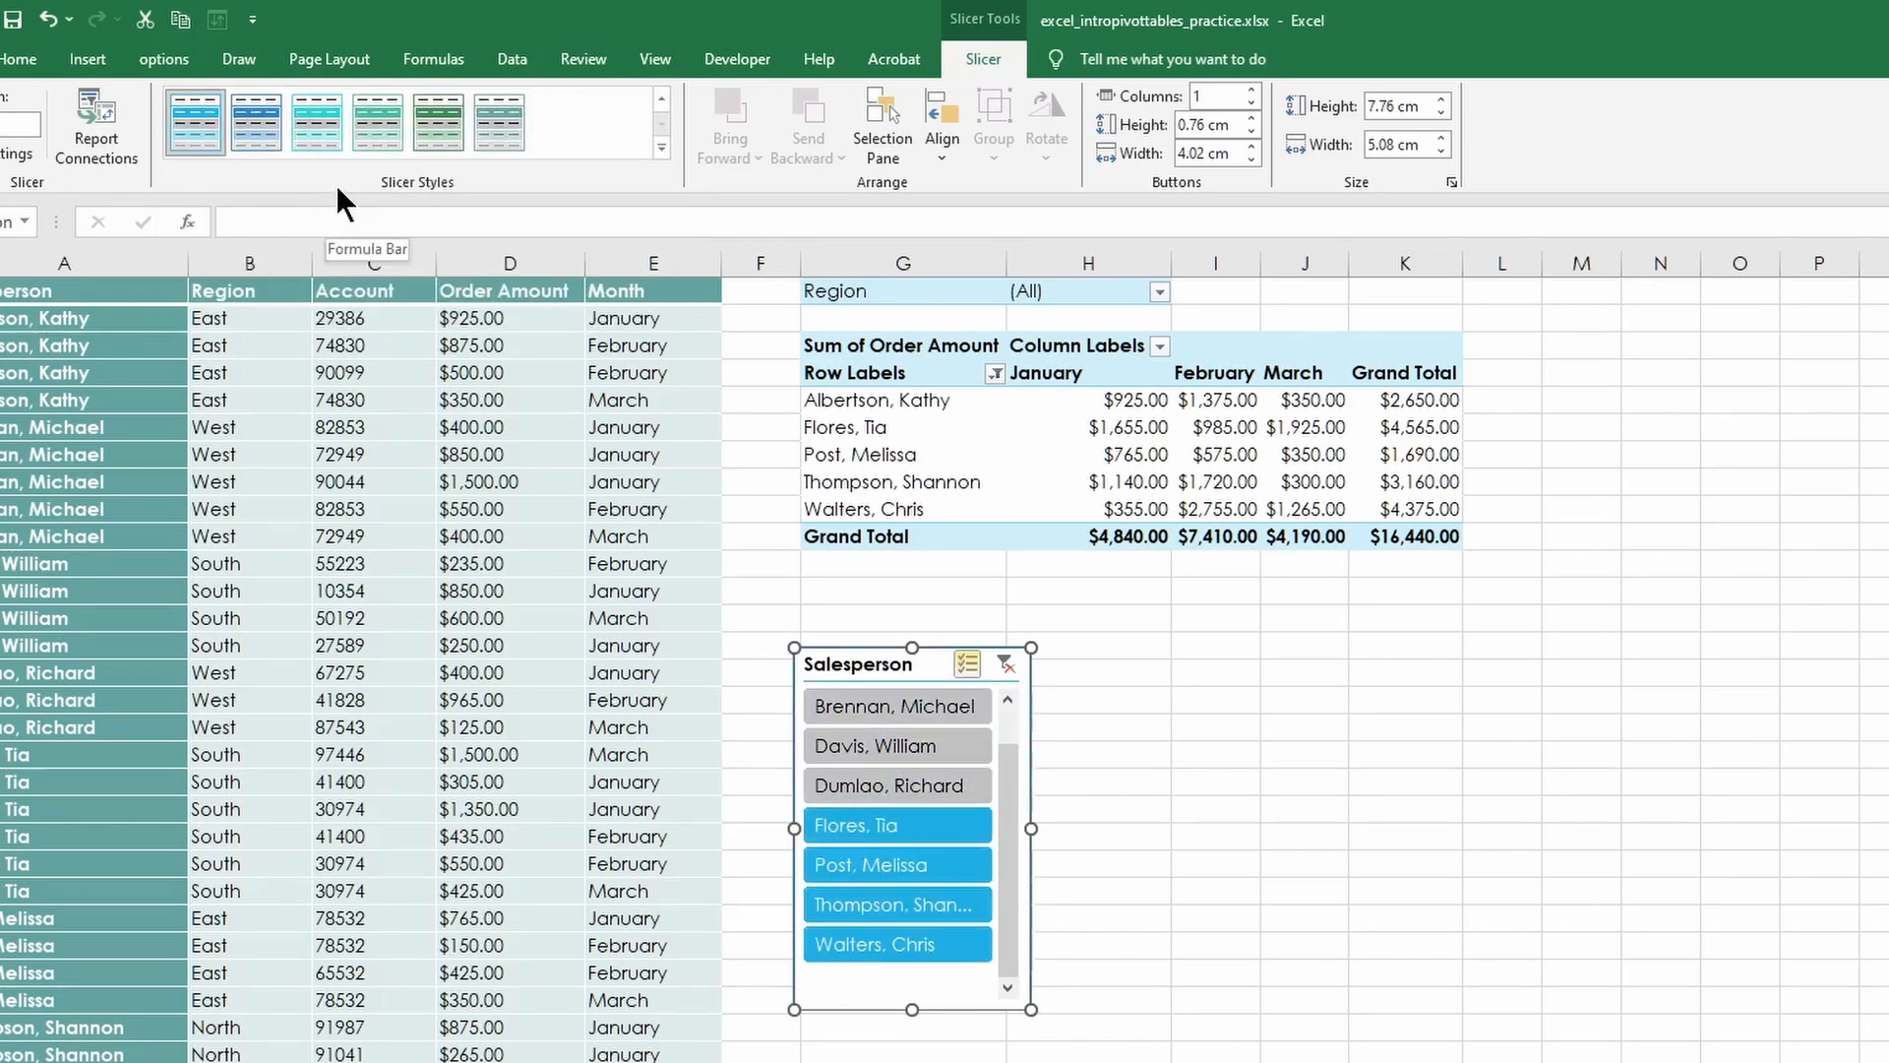
left_click(1198, 982)
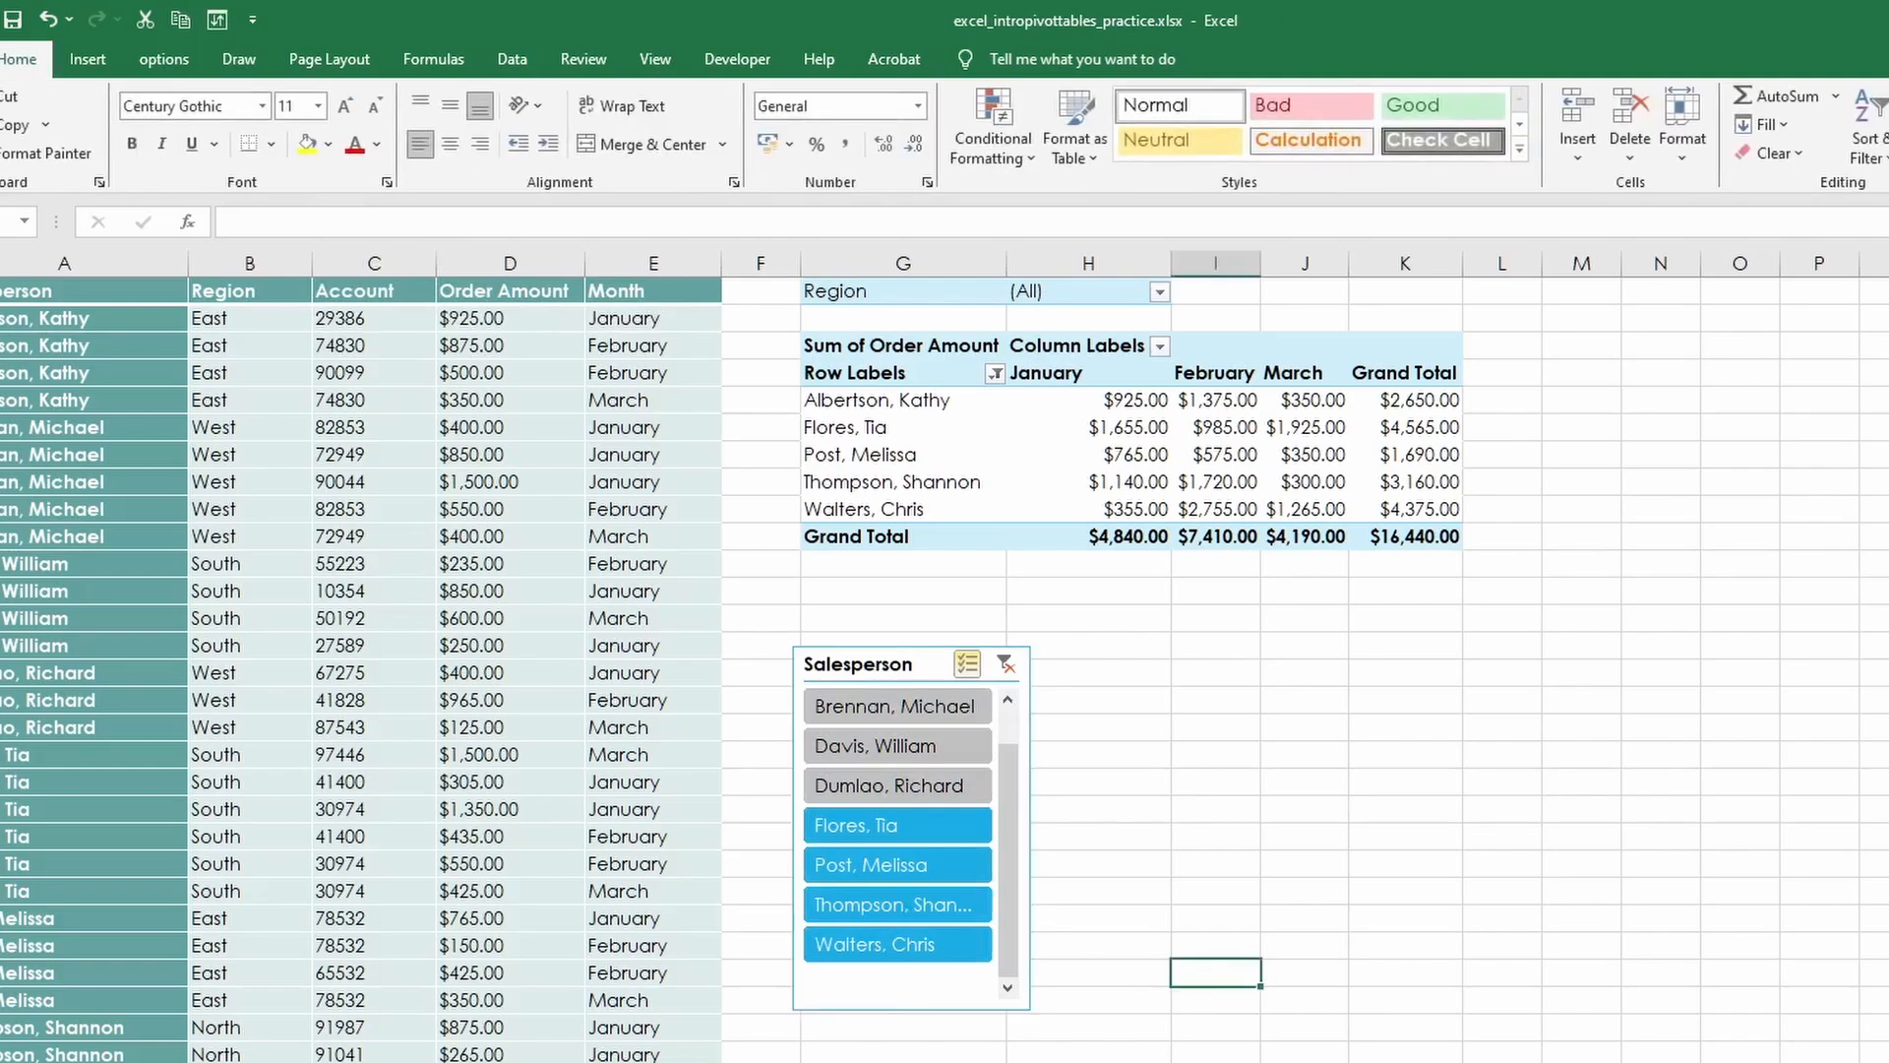
Insert a 2-D clustered column PivotChart from the PivotTable and place it beside the Salesperson slicer.
left_click(899, 406)
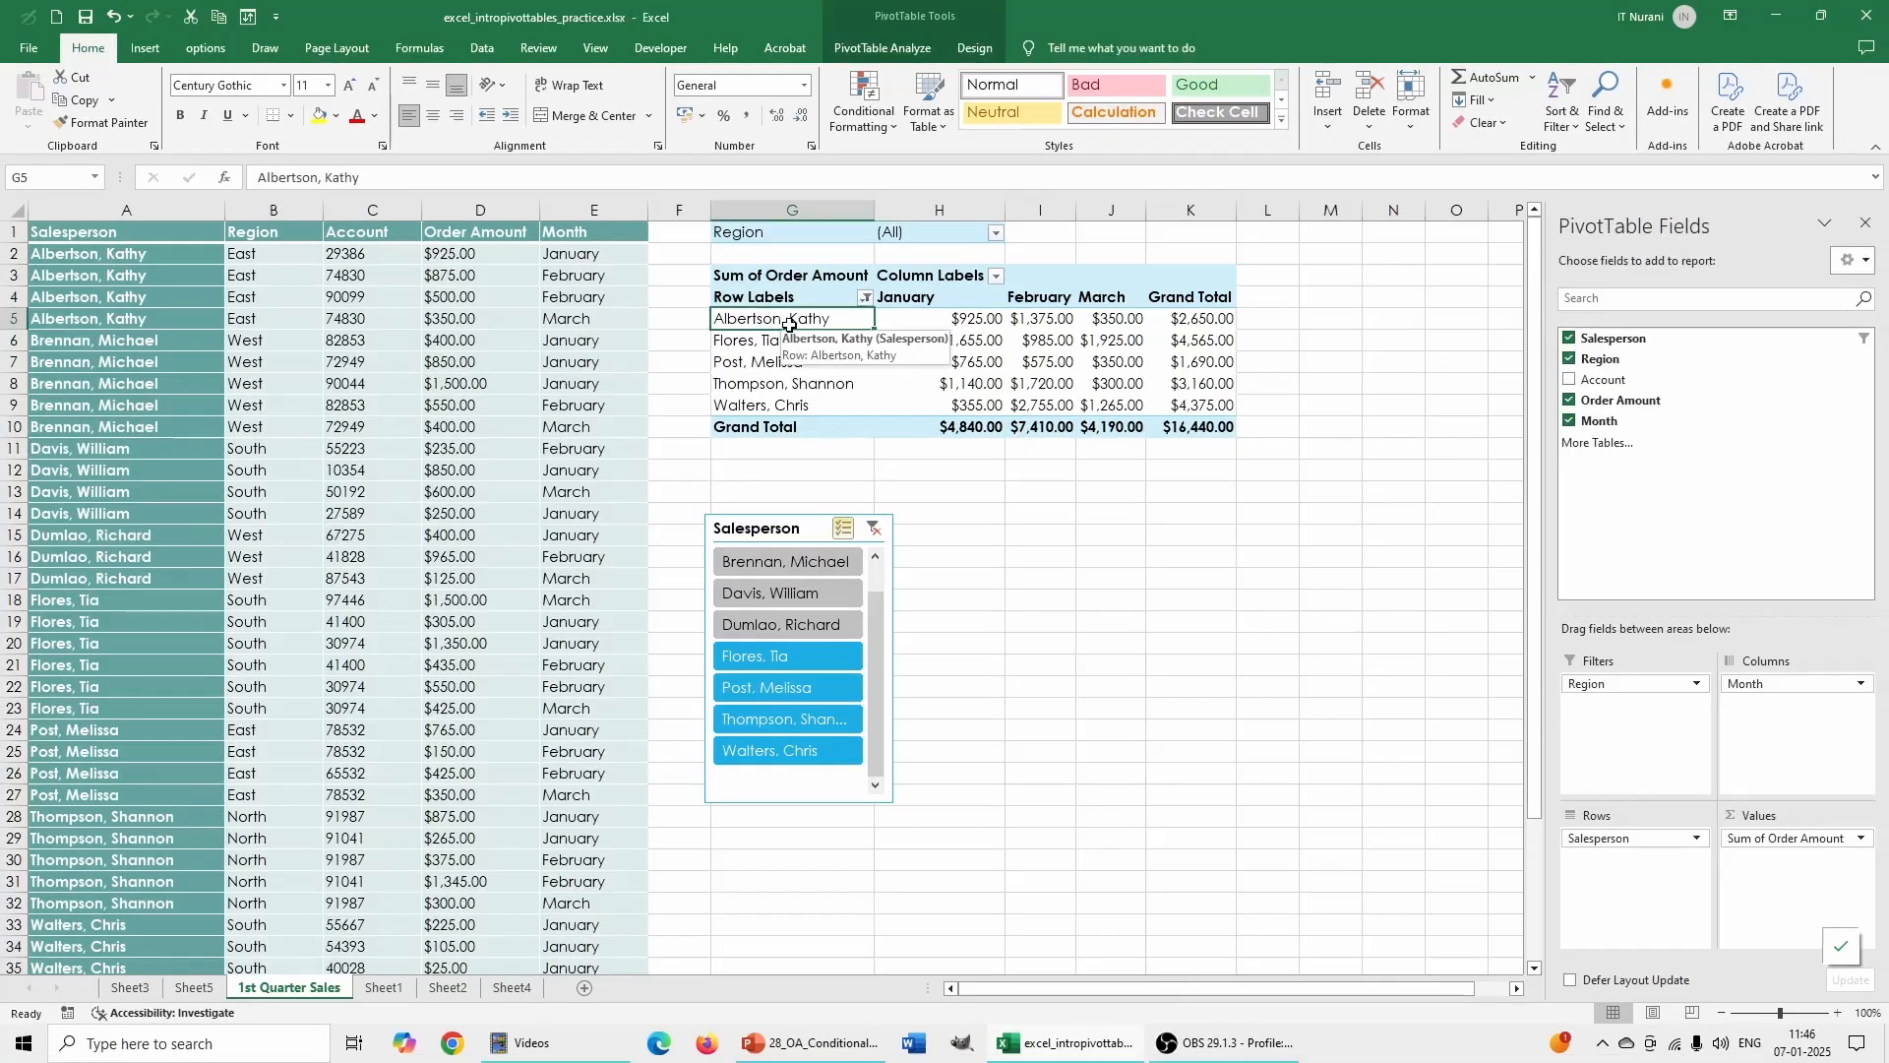
left_click(142, 49)
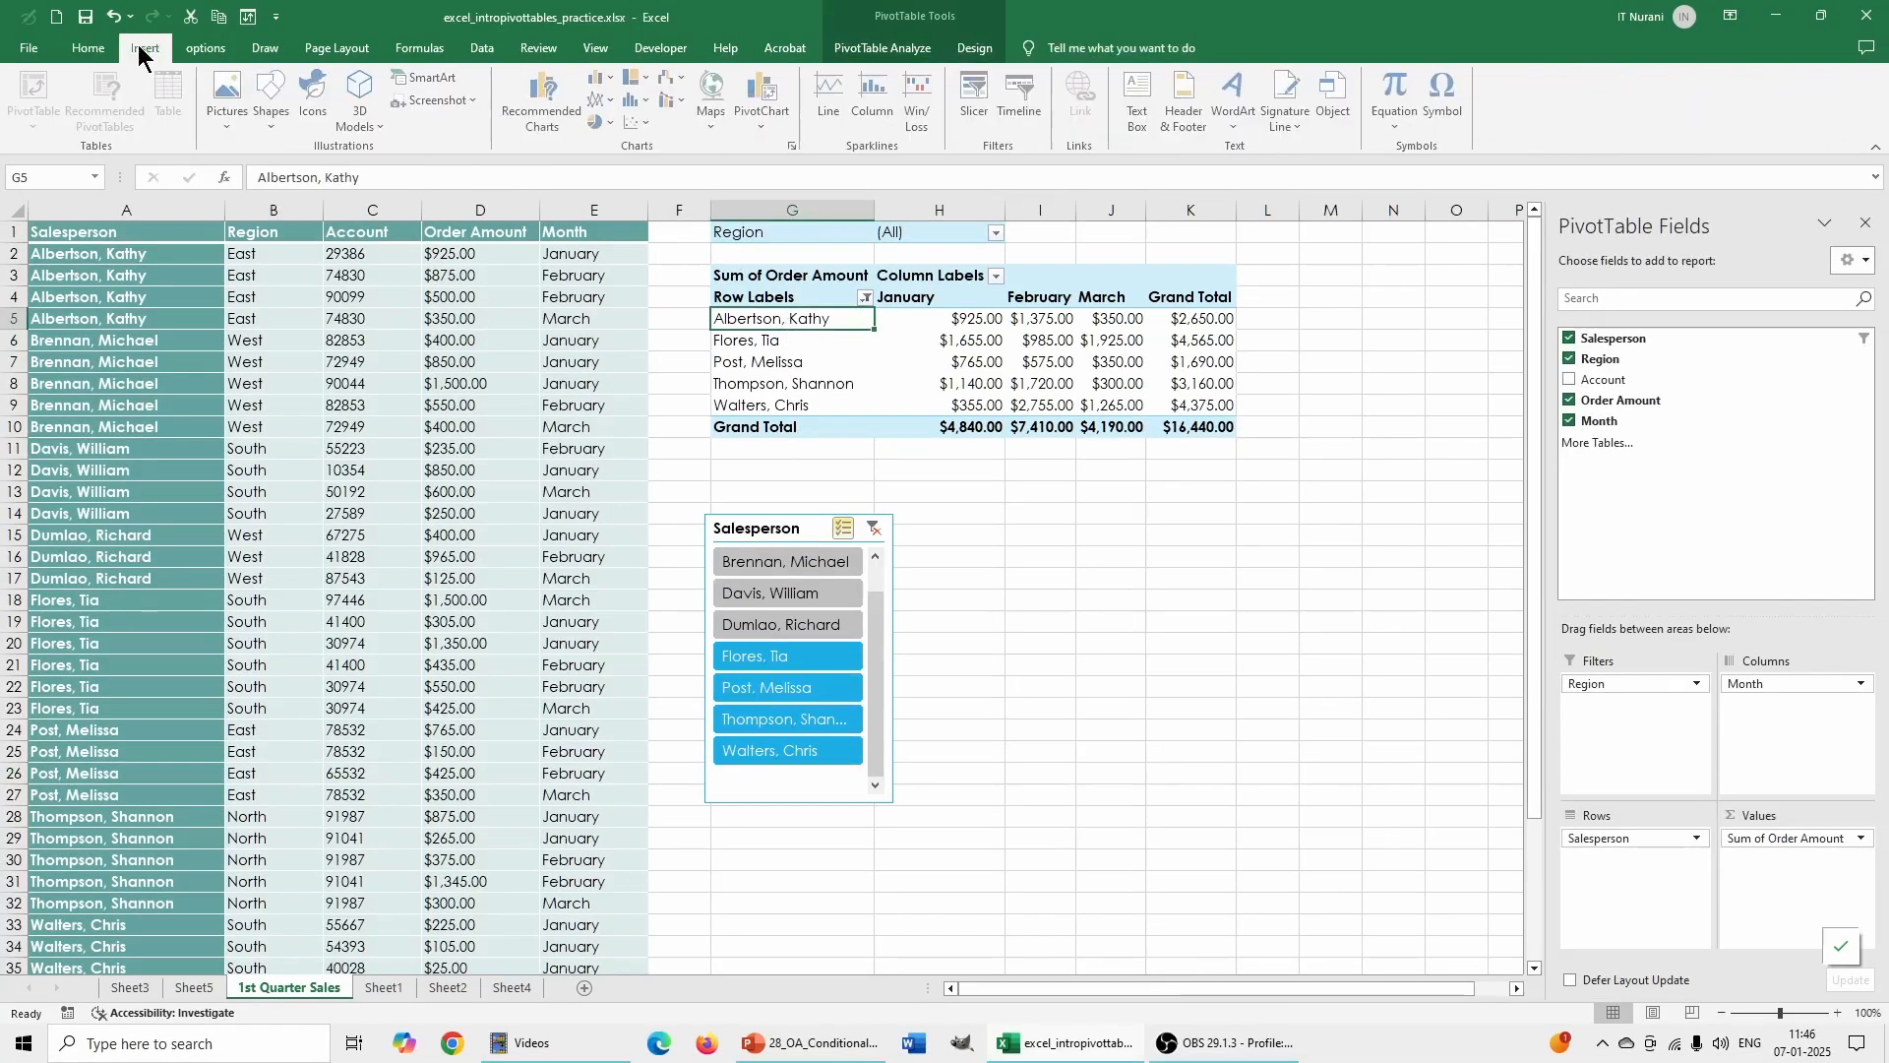
left_click(604, 81)
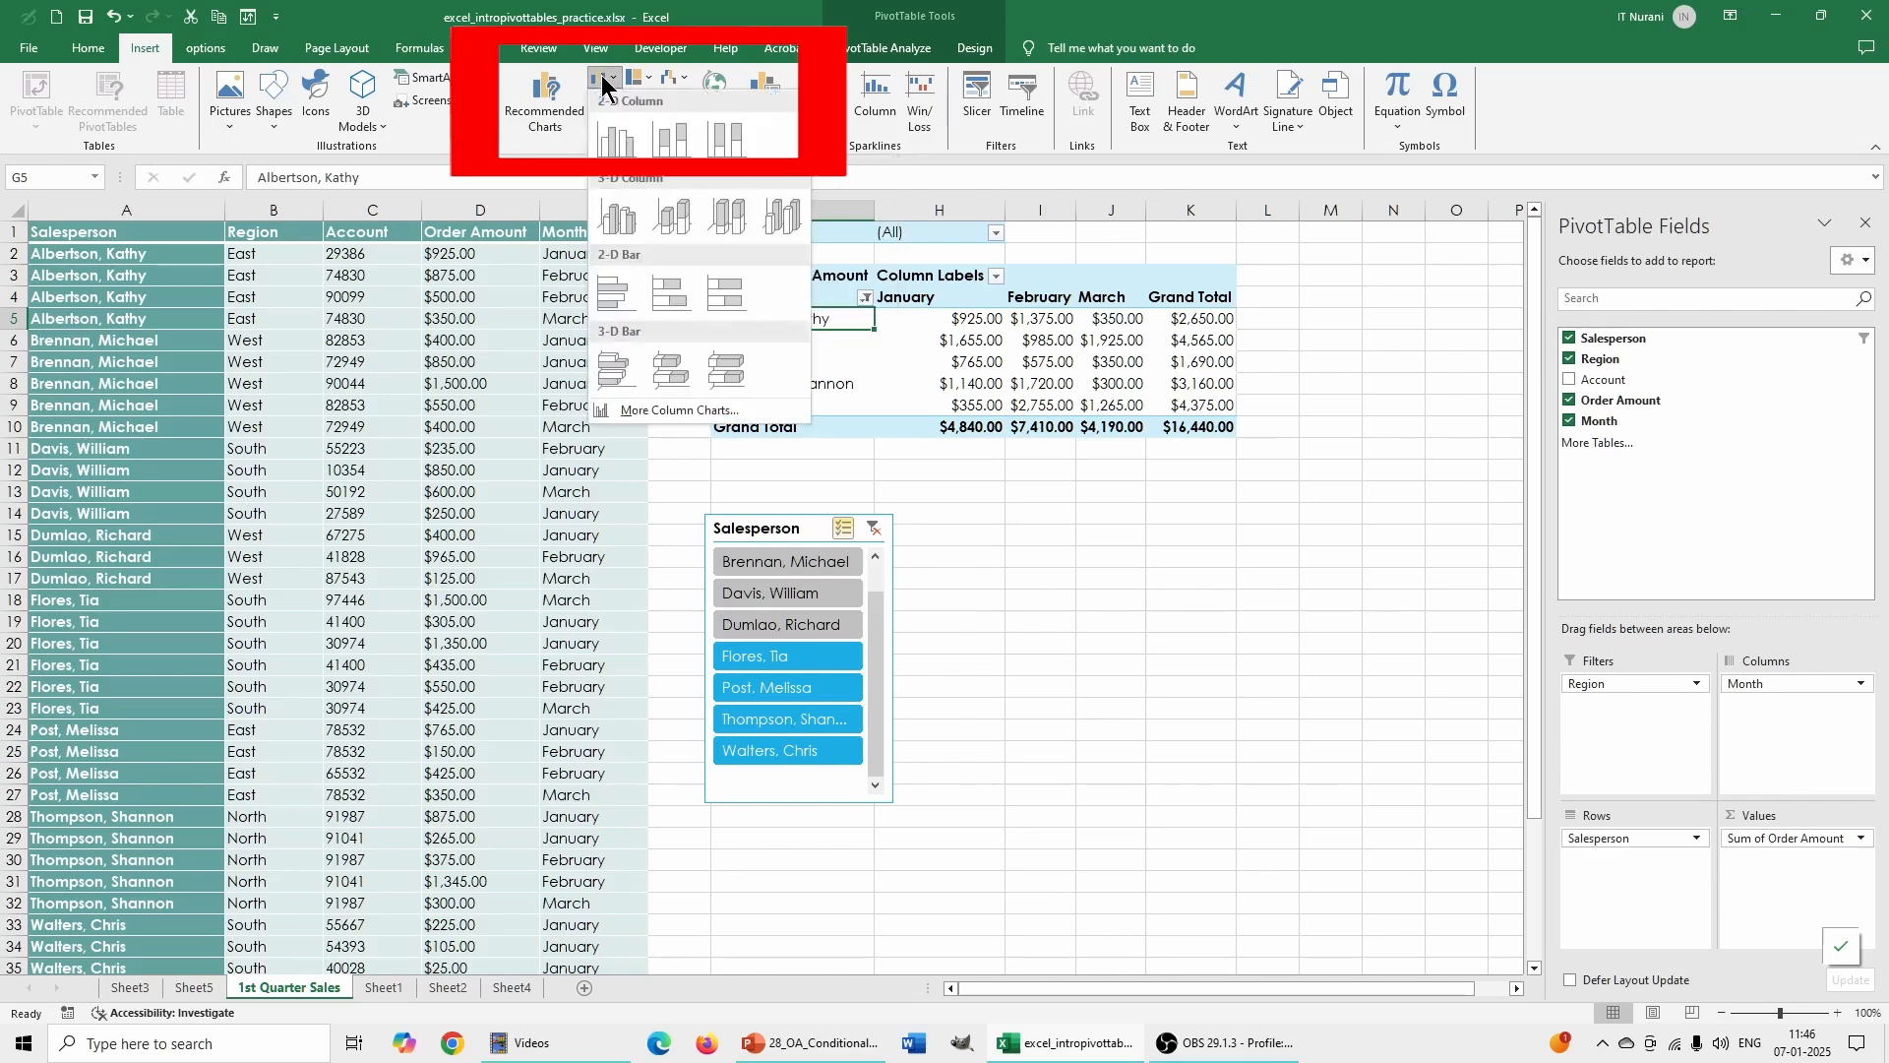
left_click(617, 140)
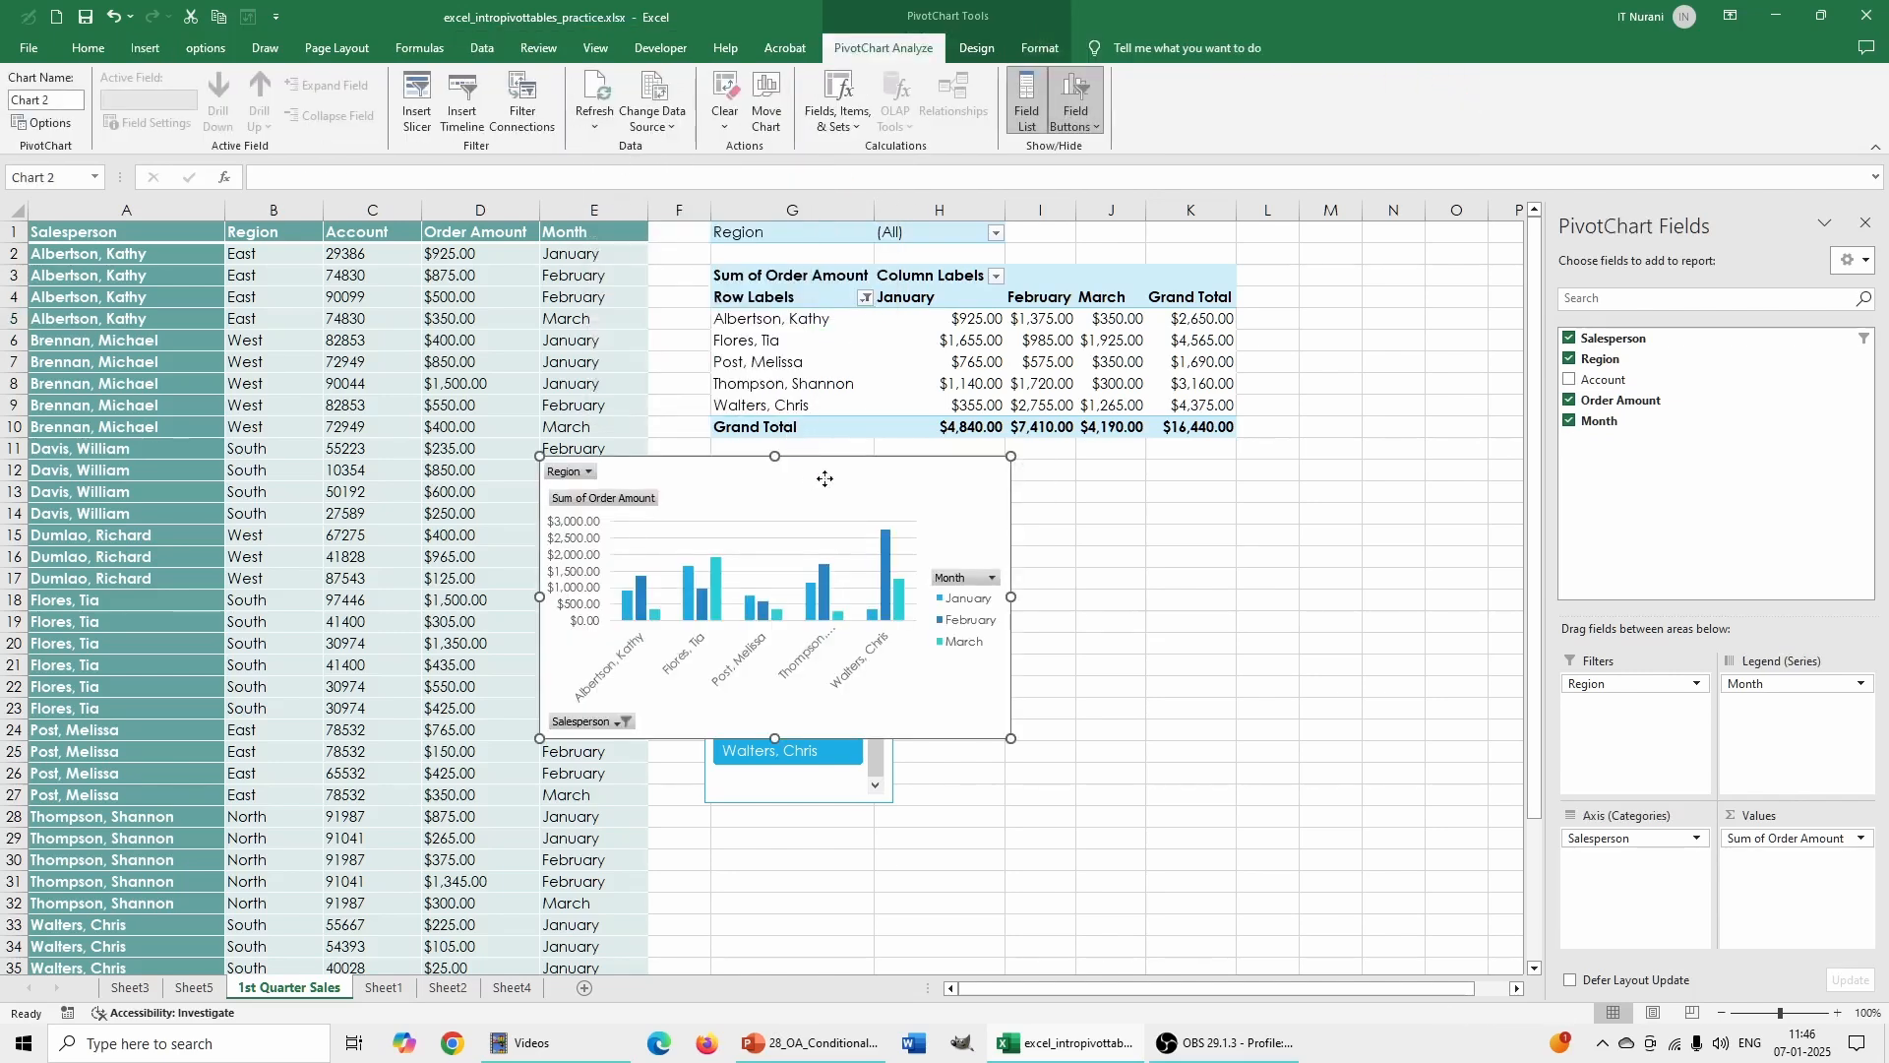
left_click_drag(820, 478, 1191, 494)
Filter the PivotChart's Region field to show only East.
mouse_move(1142, 628)
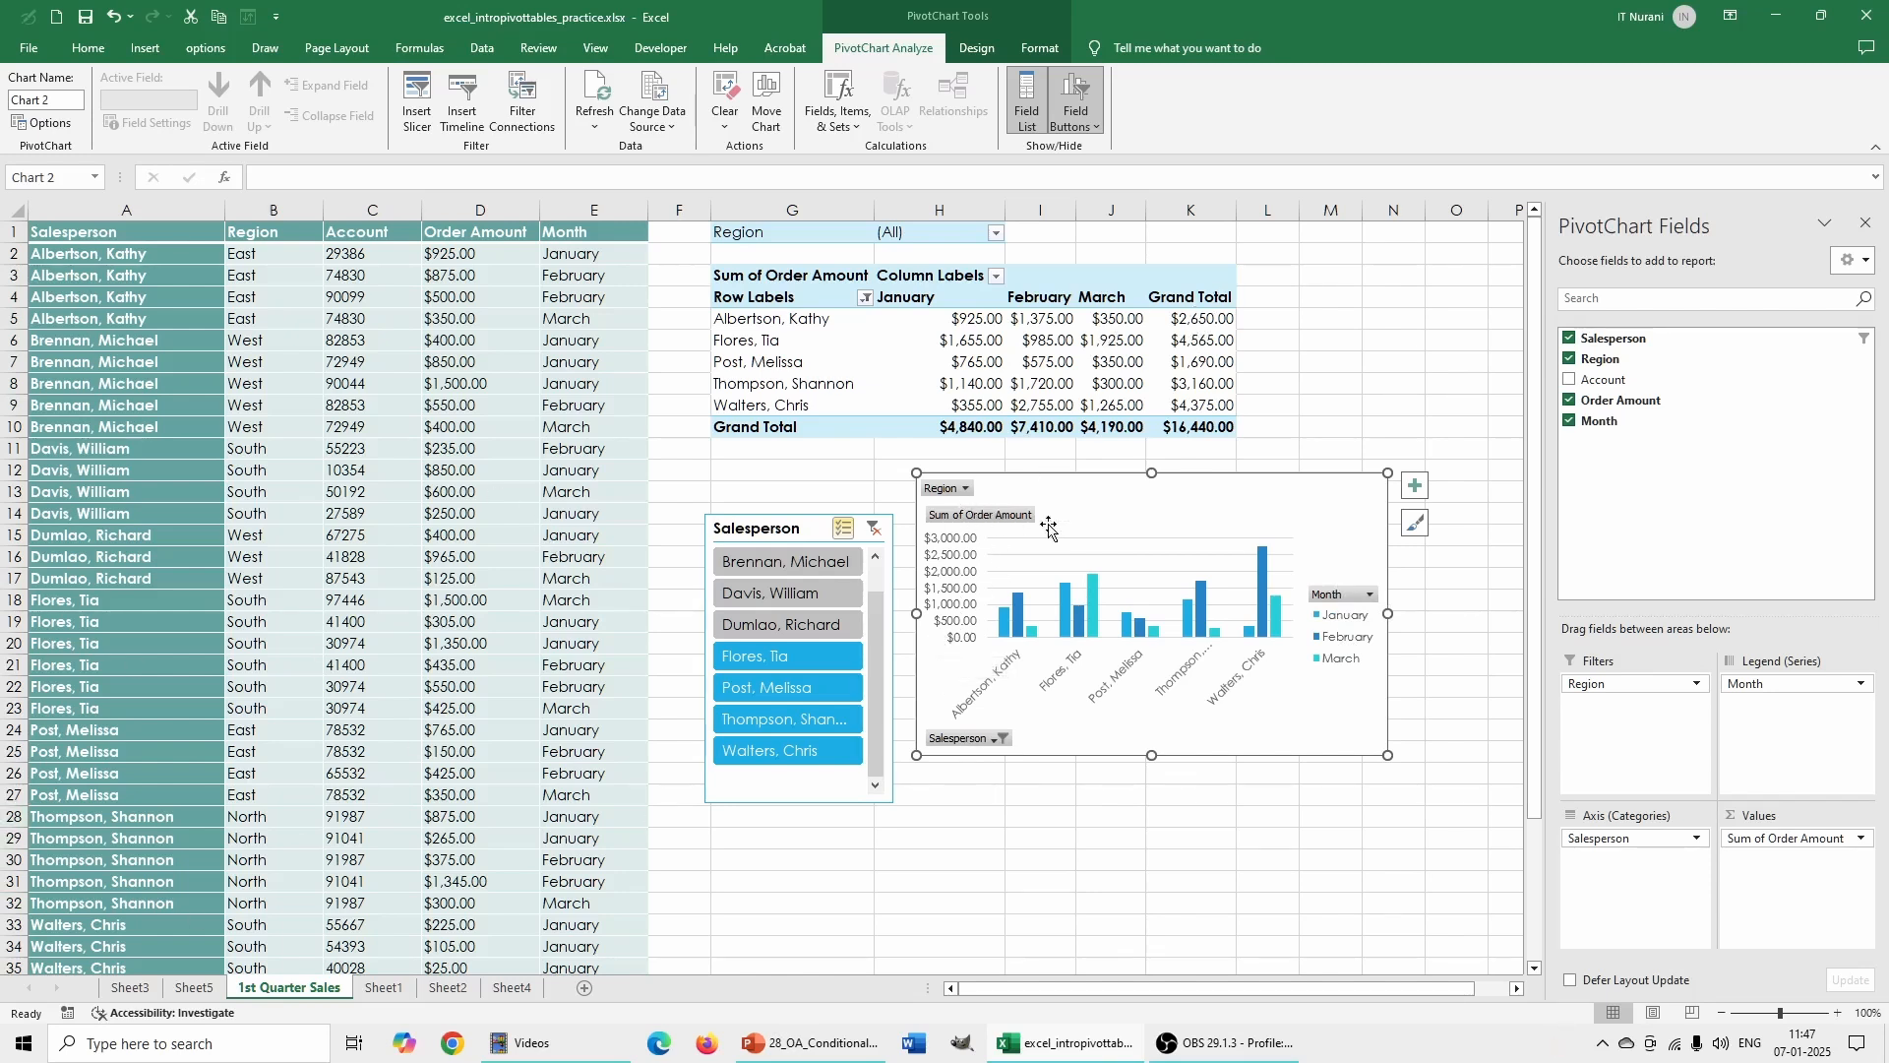
left_click(966, 489)
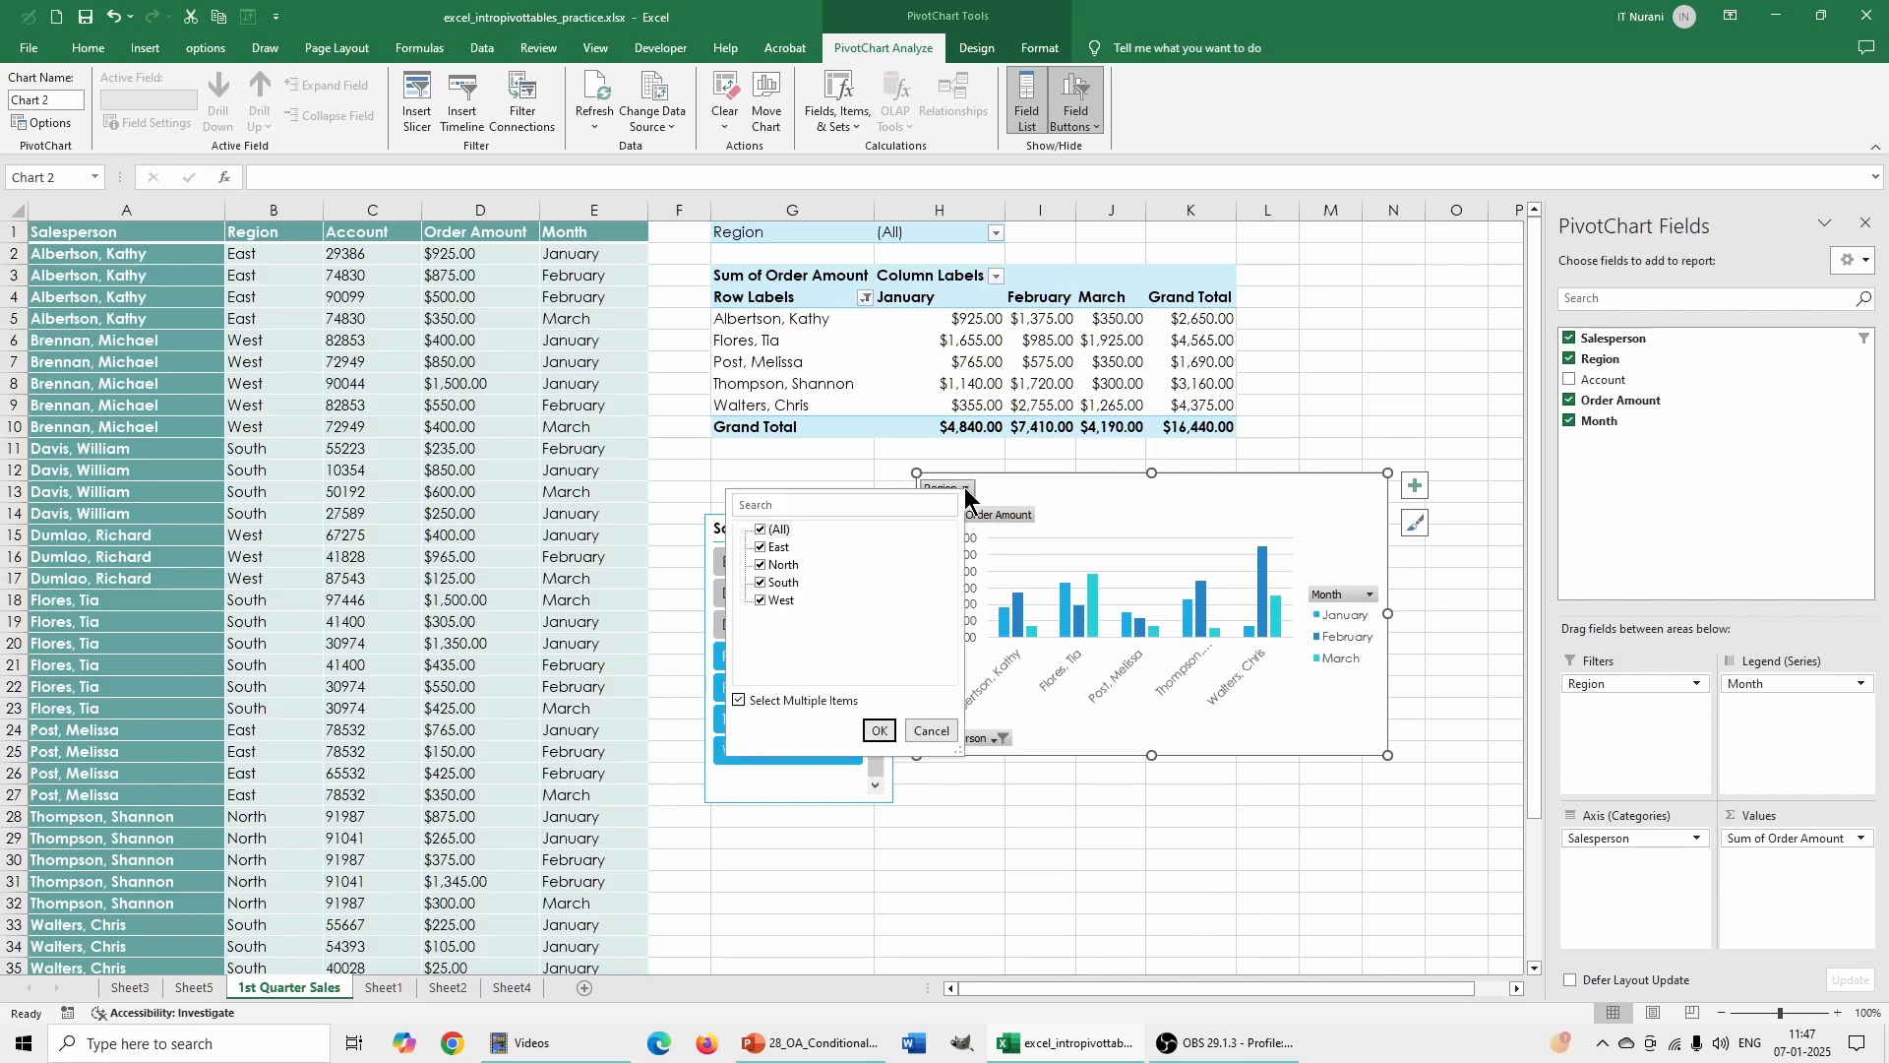
left_click(761, 530)
left_click(761, 547)
left_click(878, 730)
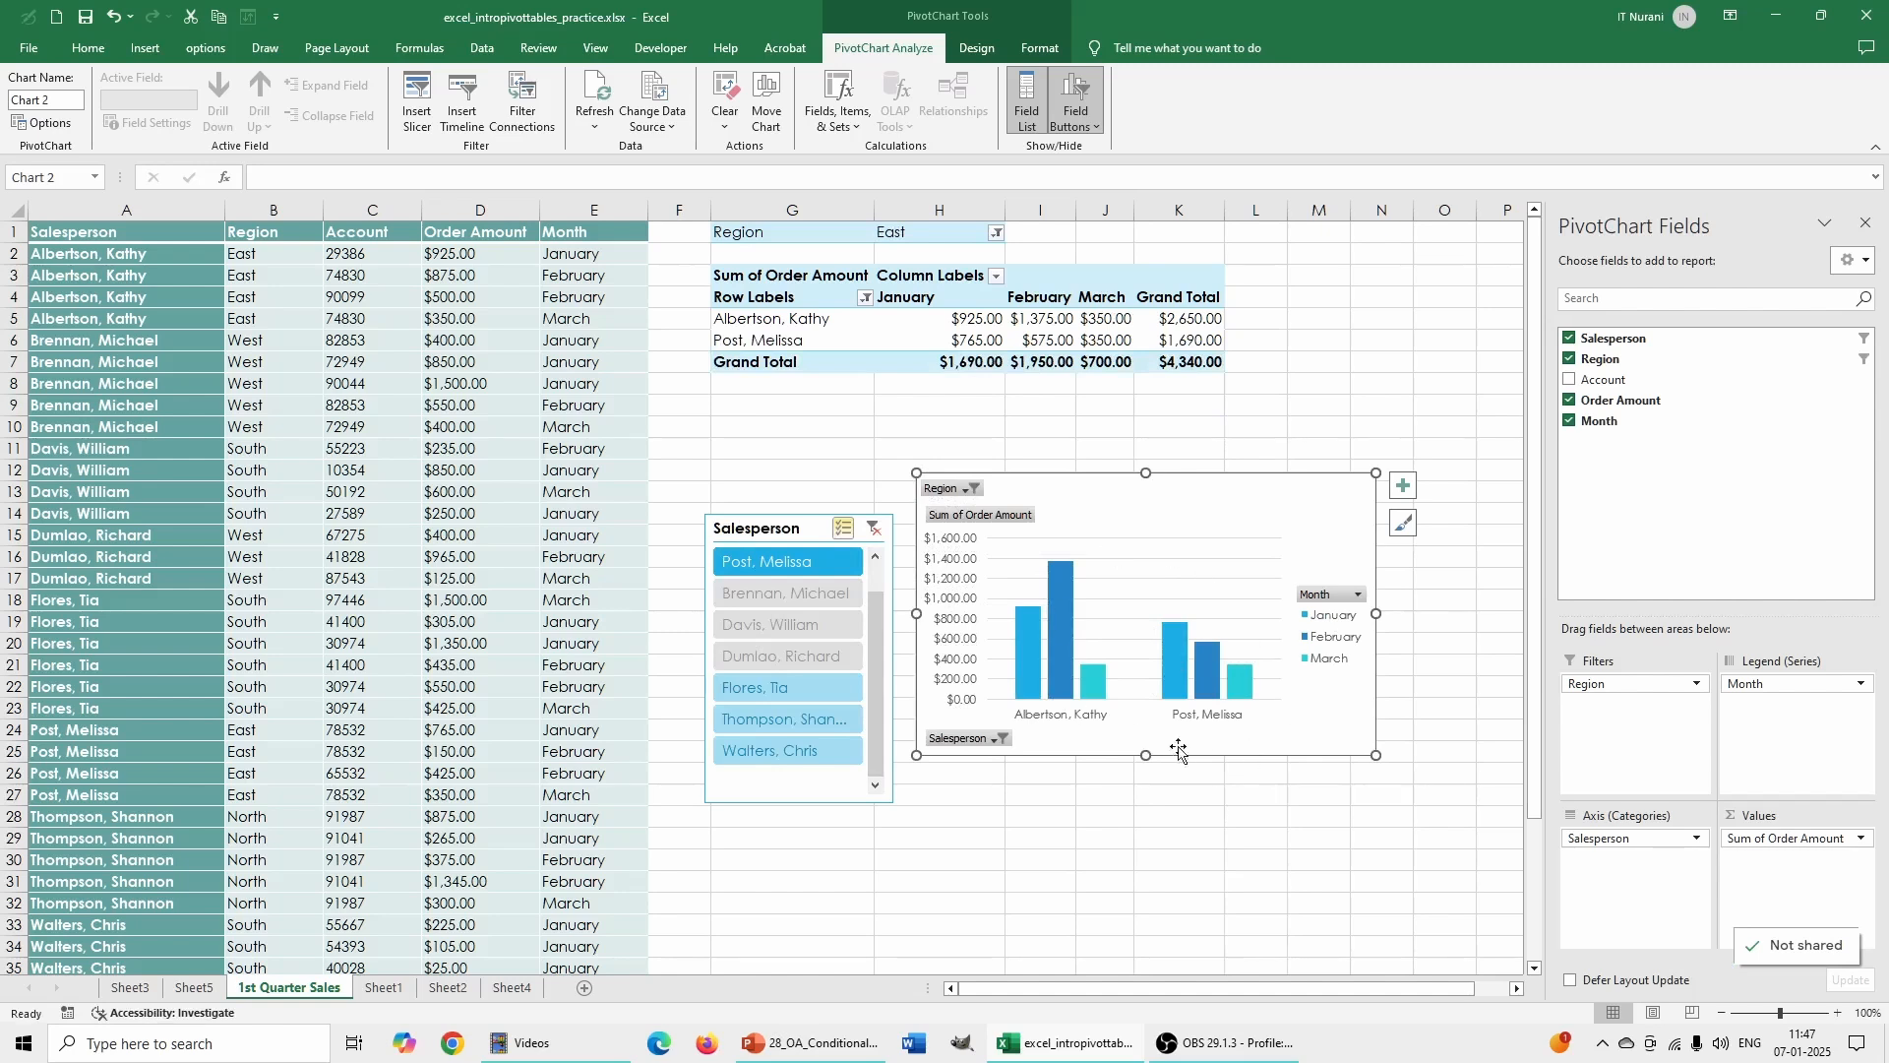
Filter the PivotChart's Salesperson axis field to show only the first salesperson in the list, and move the chart slightly higher.
left_click_drag(1159, 475, 1161, 450)
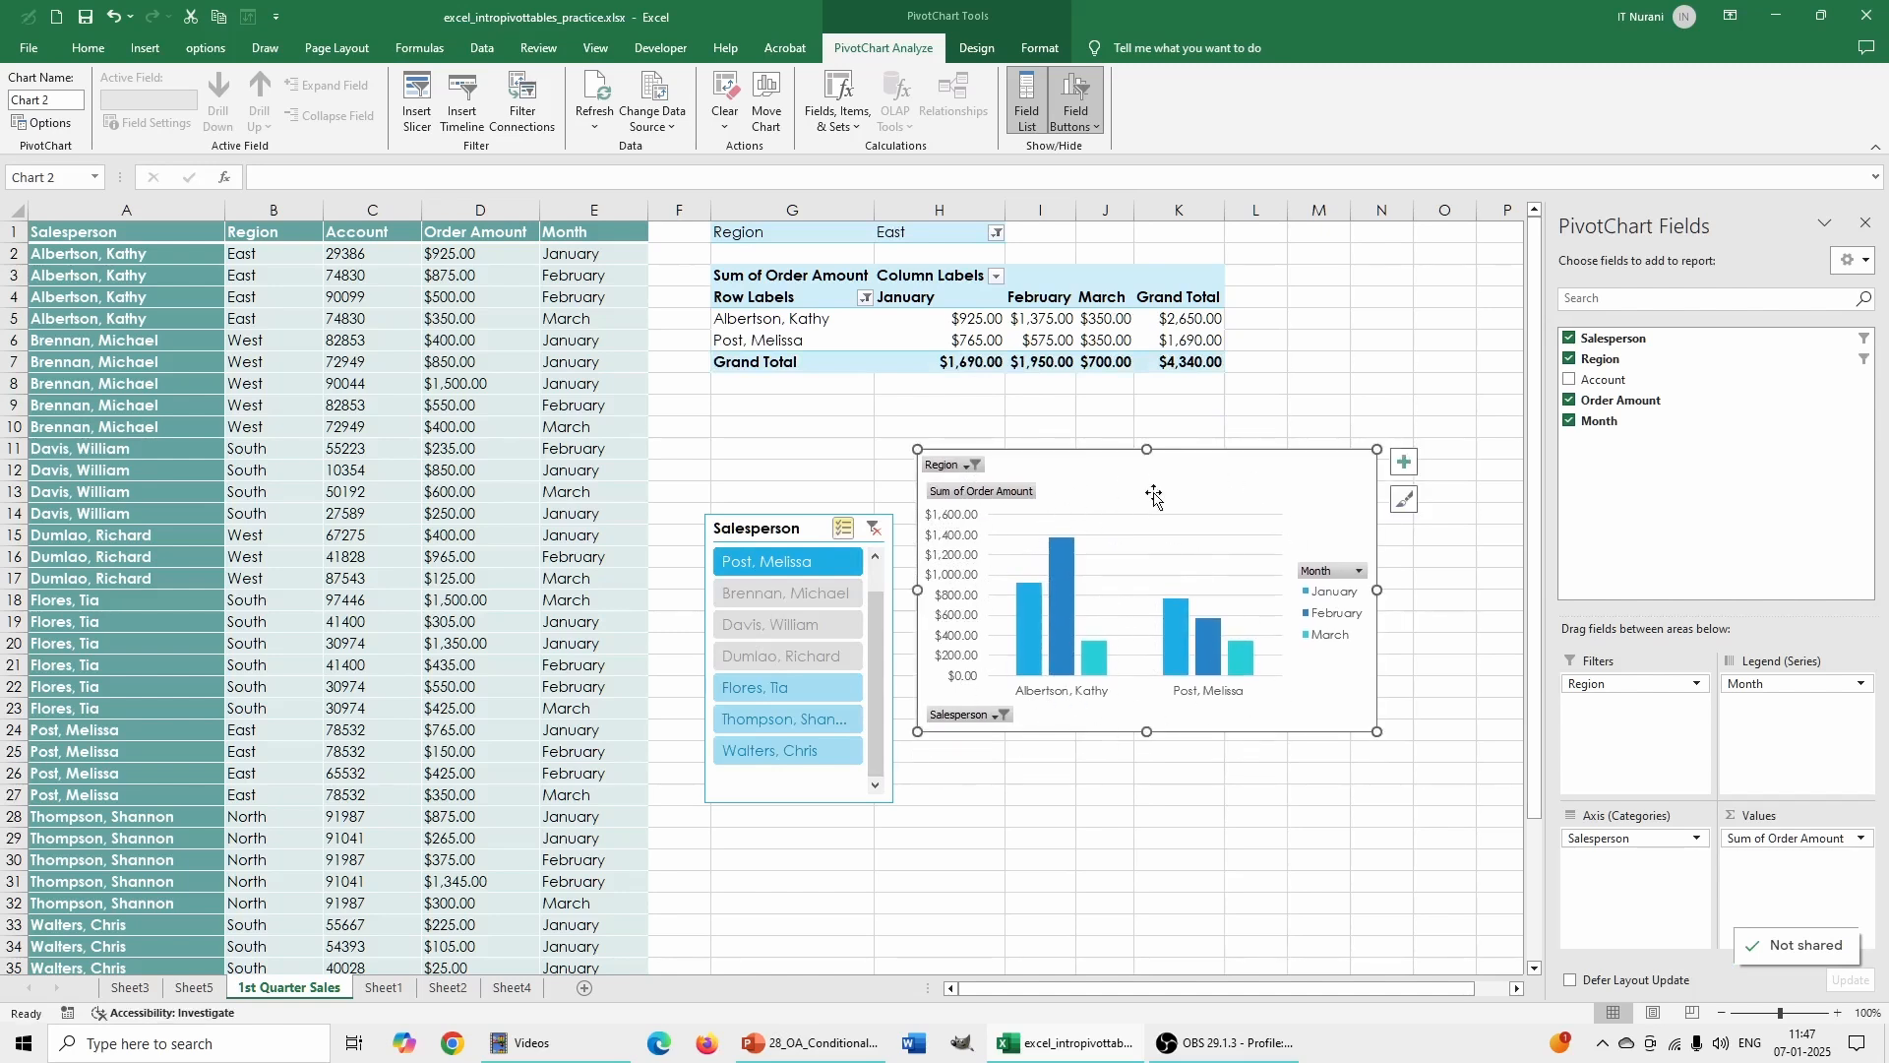
left_click(1002, 715)
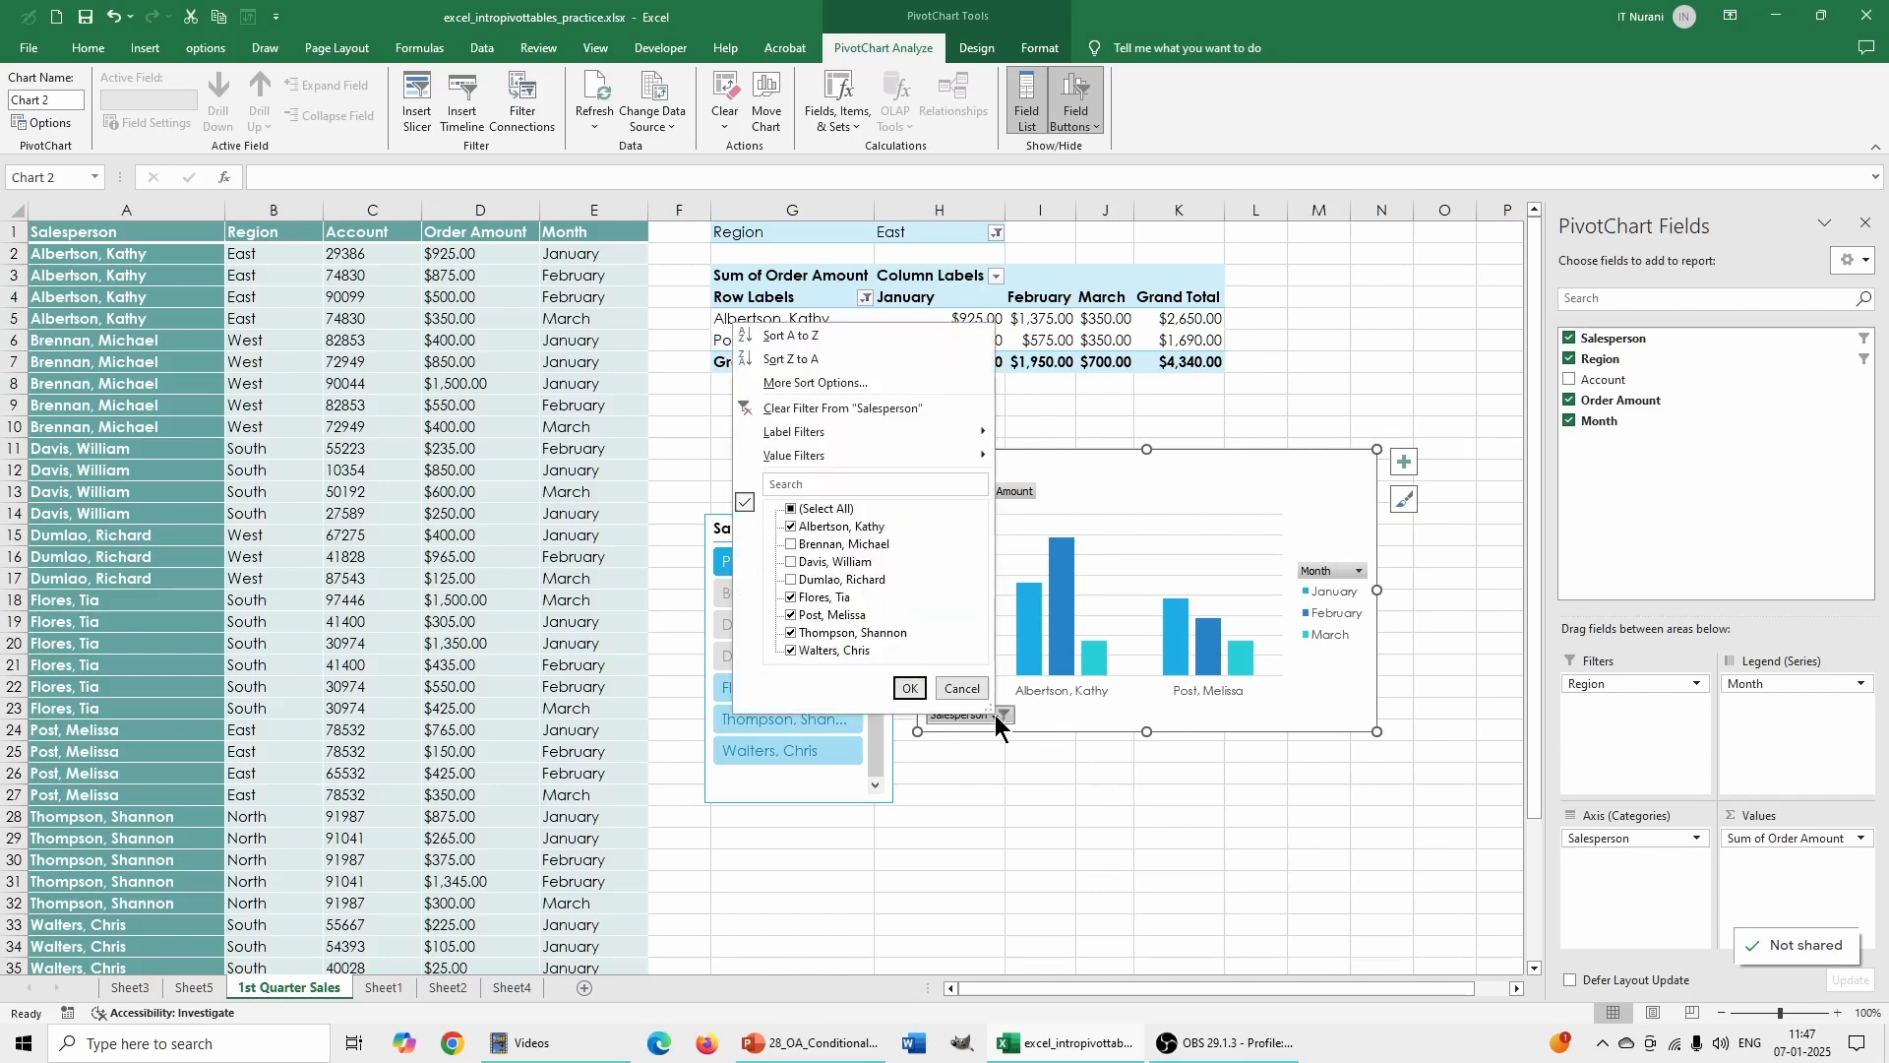
left_click(792, 511)
left_click(791, 515)
left_click(792, 511)
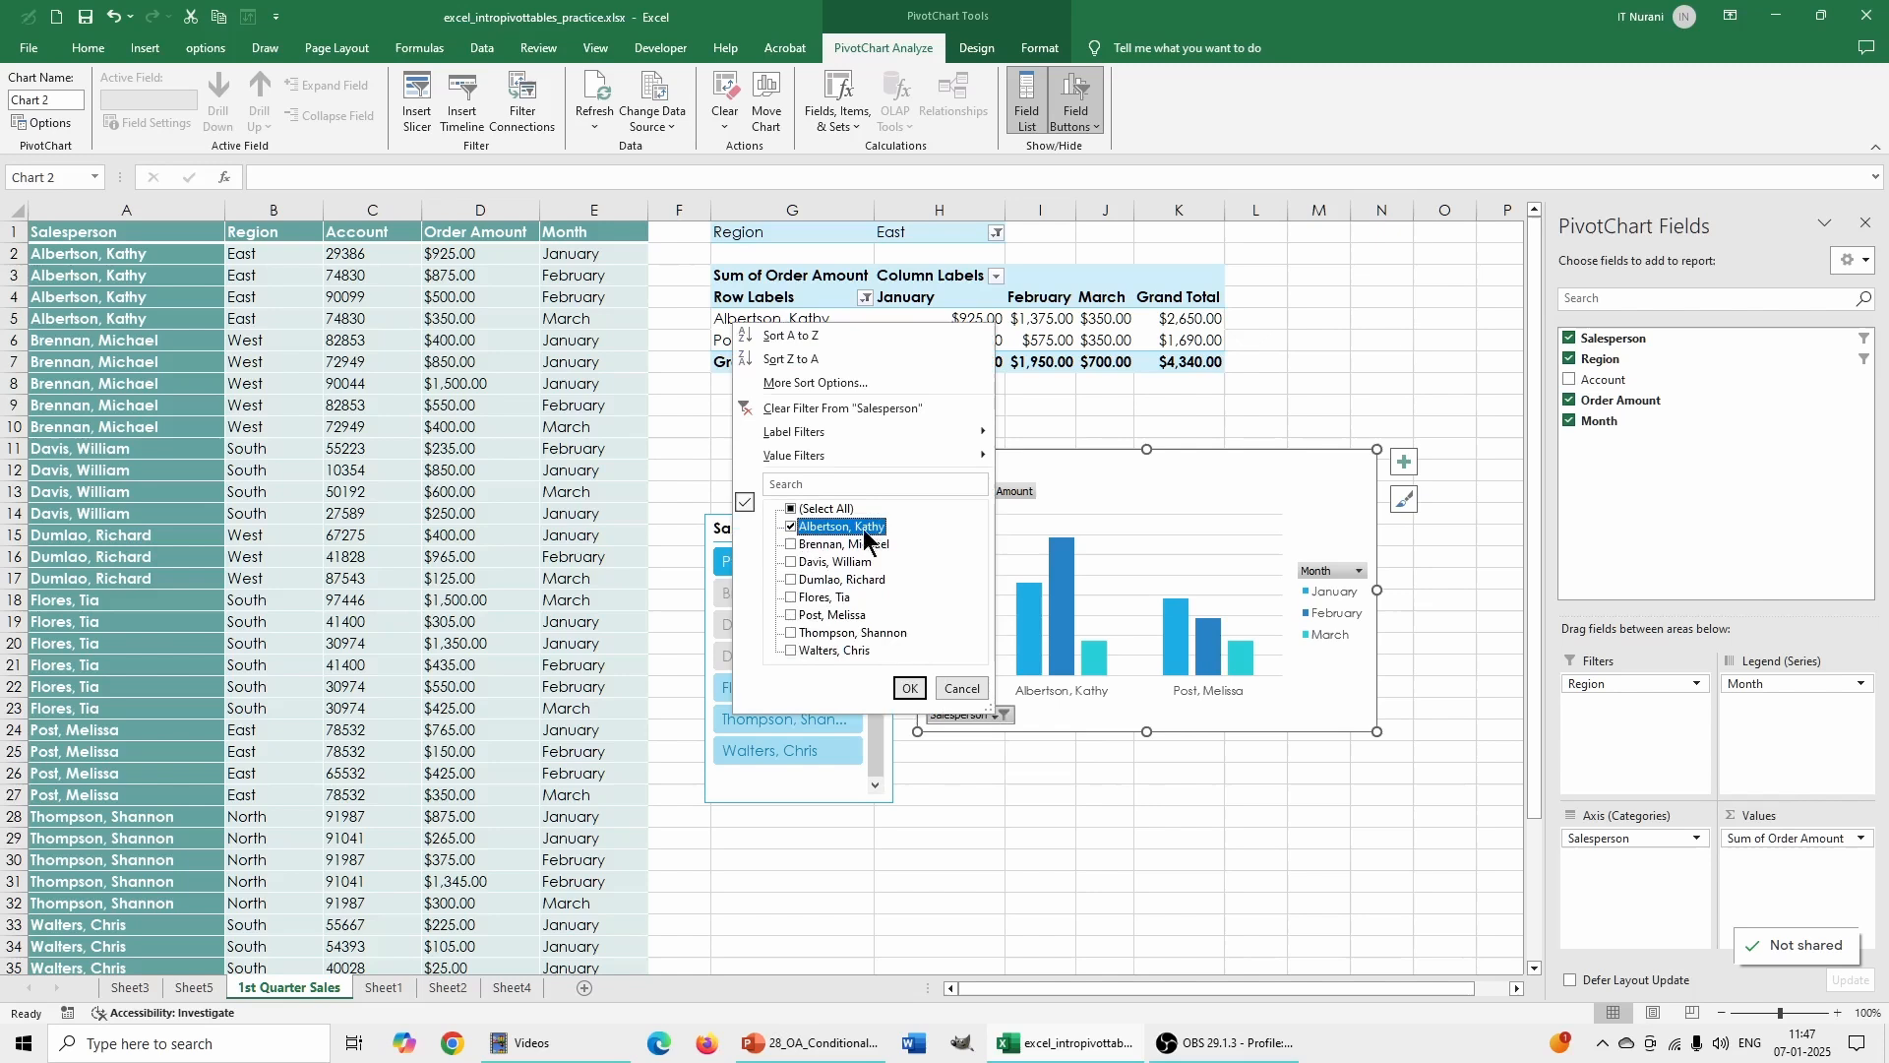
left_click(909, 688)
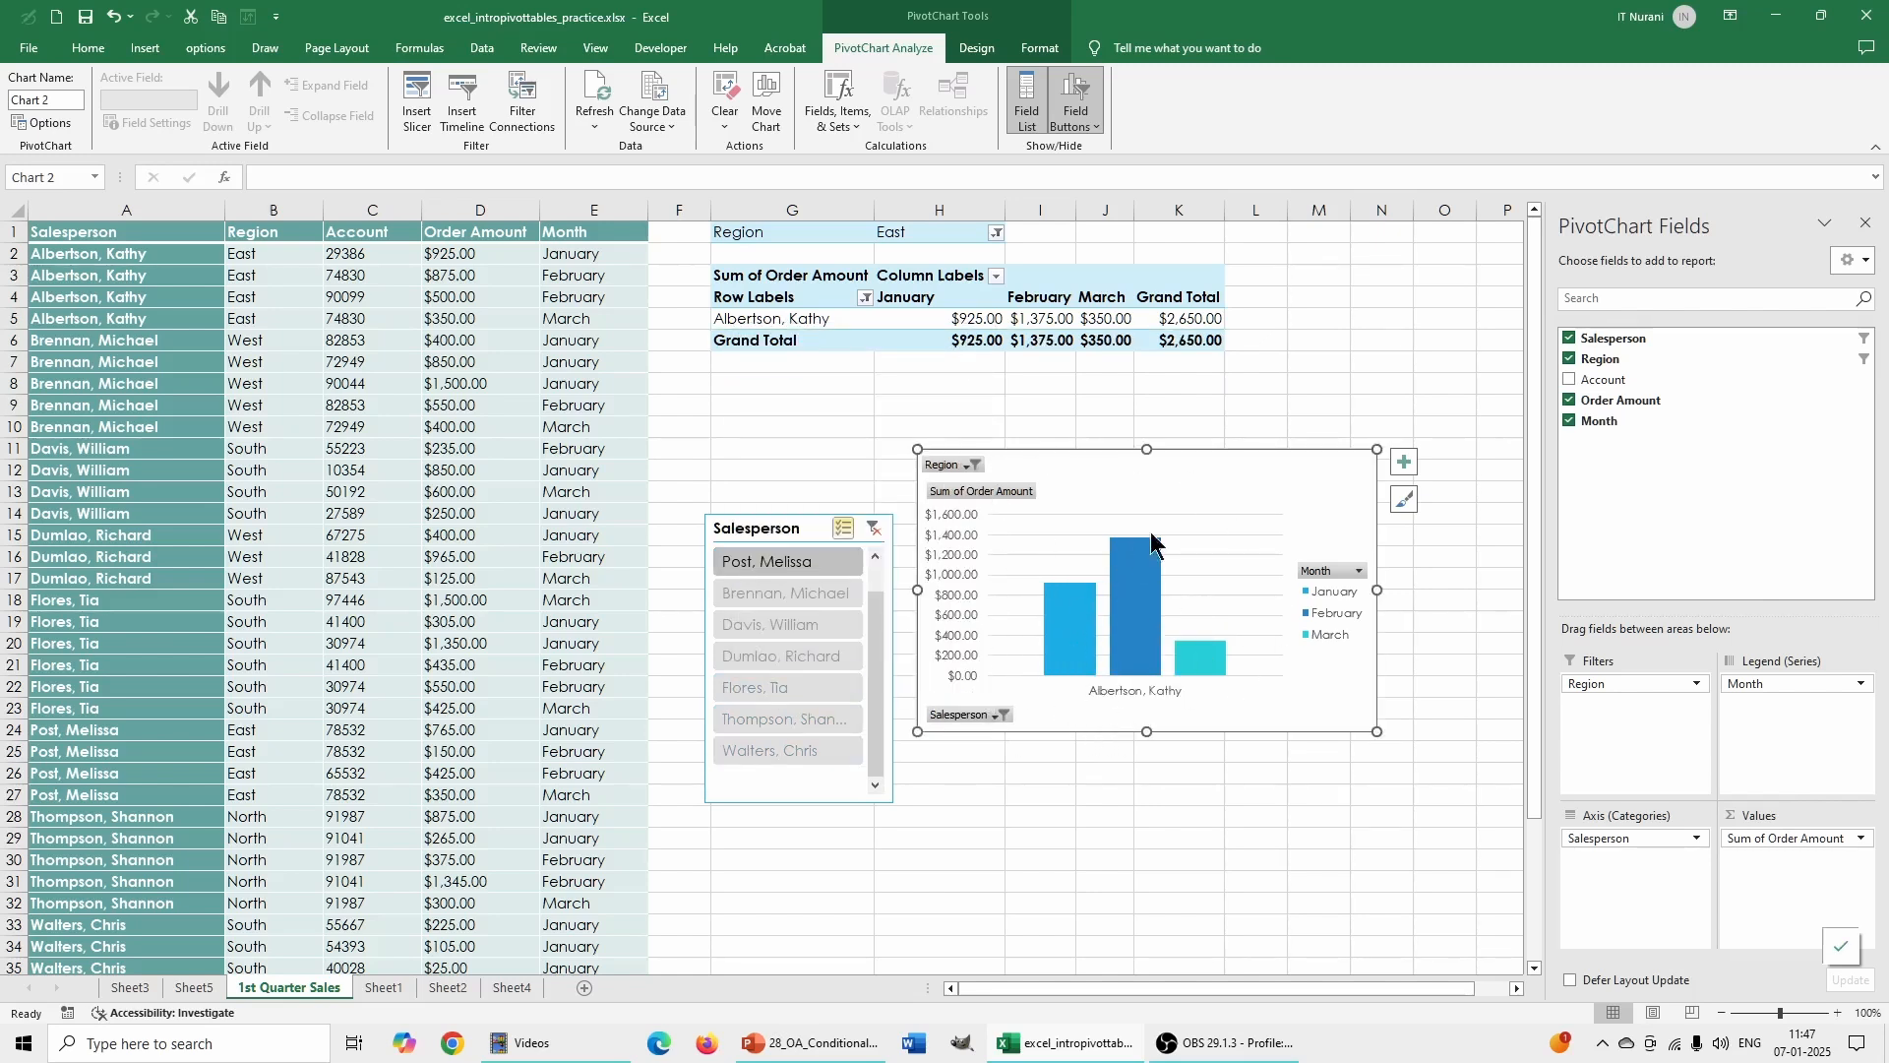
left_click_drag(1175, 475, 1173, 434)
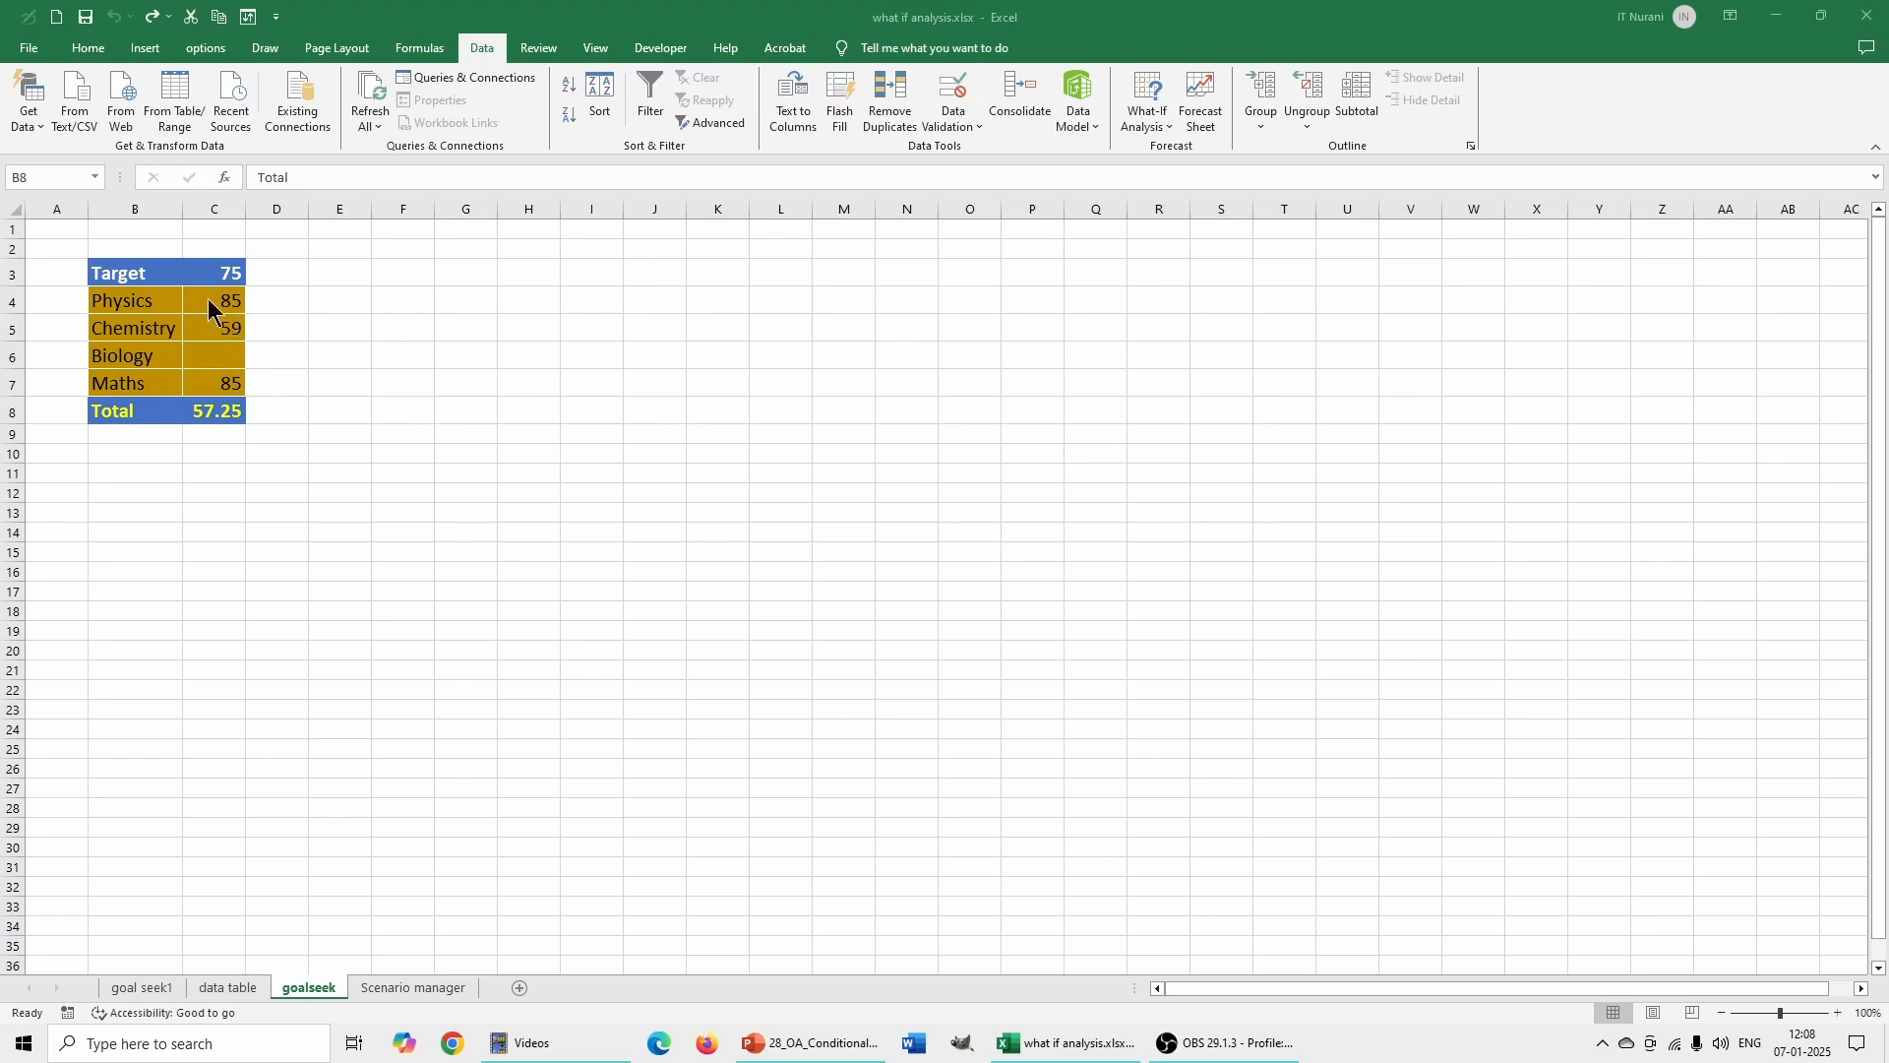
On the goalseek sheet, change the label in cell B8 to Average and check the formula in C8.
double_click(143, 409)
left_click_drag(143, 410, 91, 411)
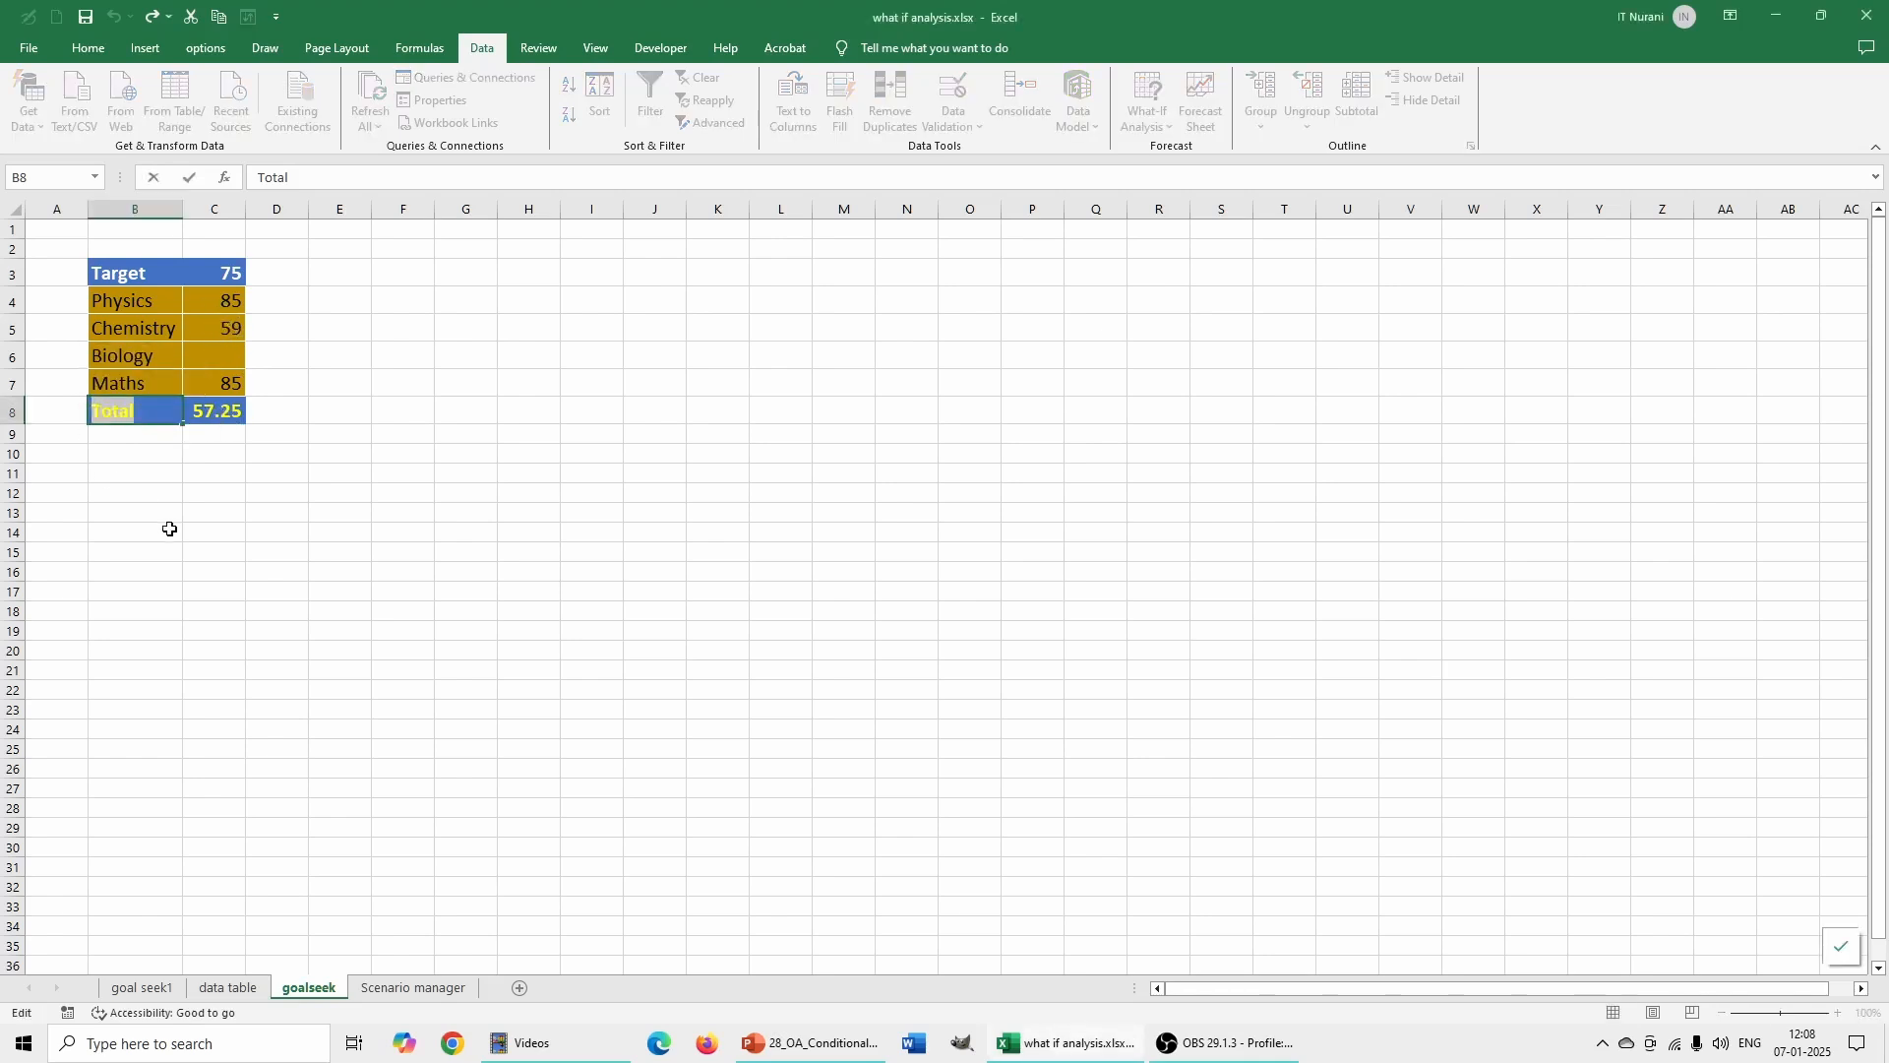
type("Average")
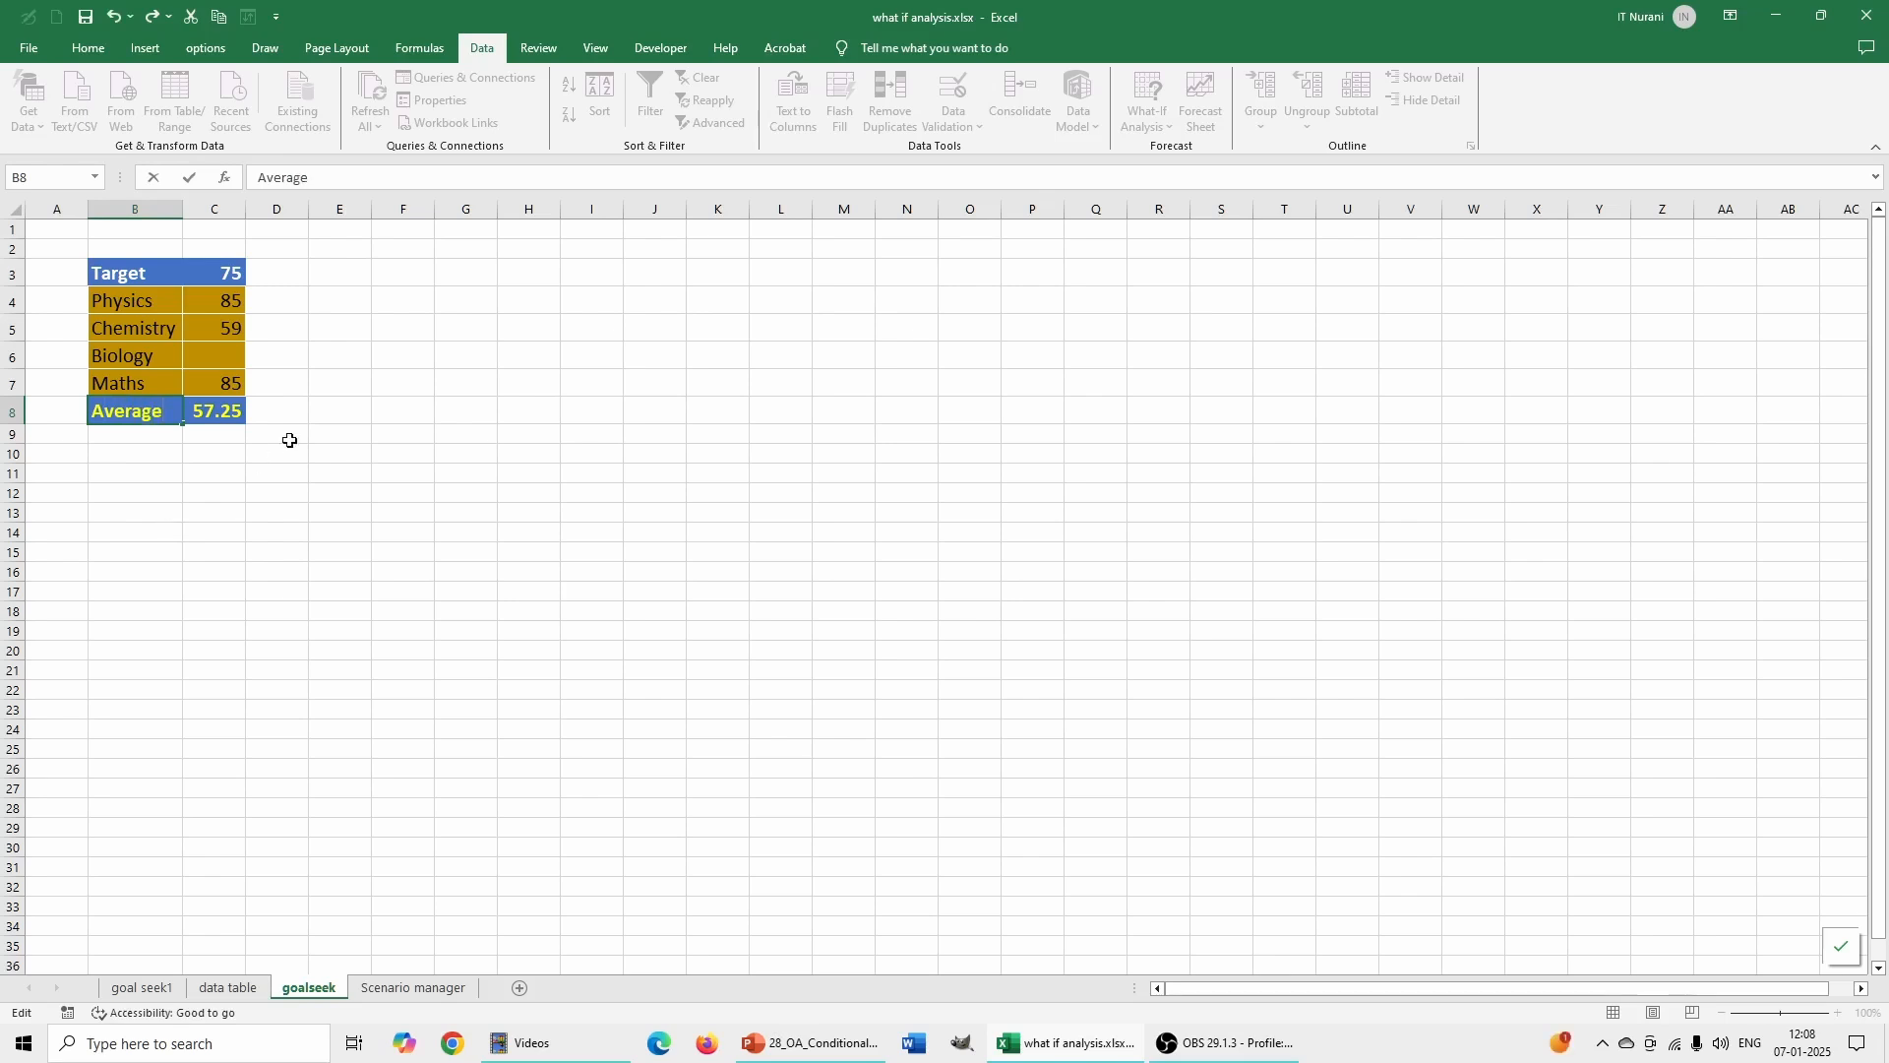
left_click(224, 415)
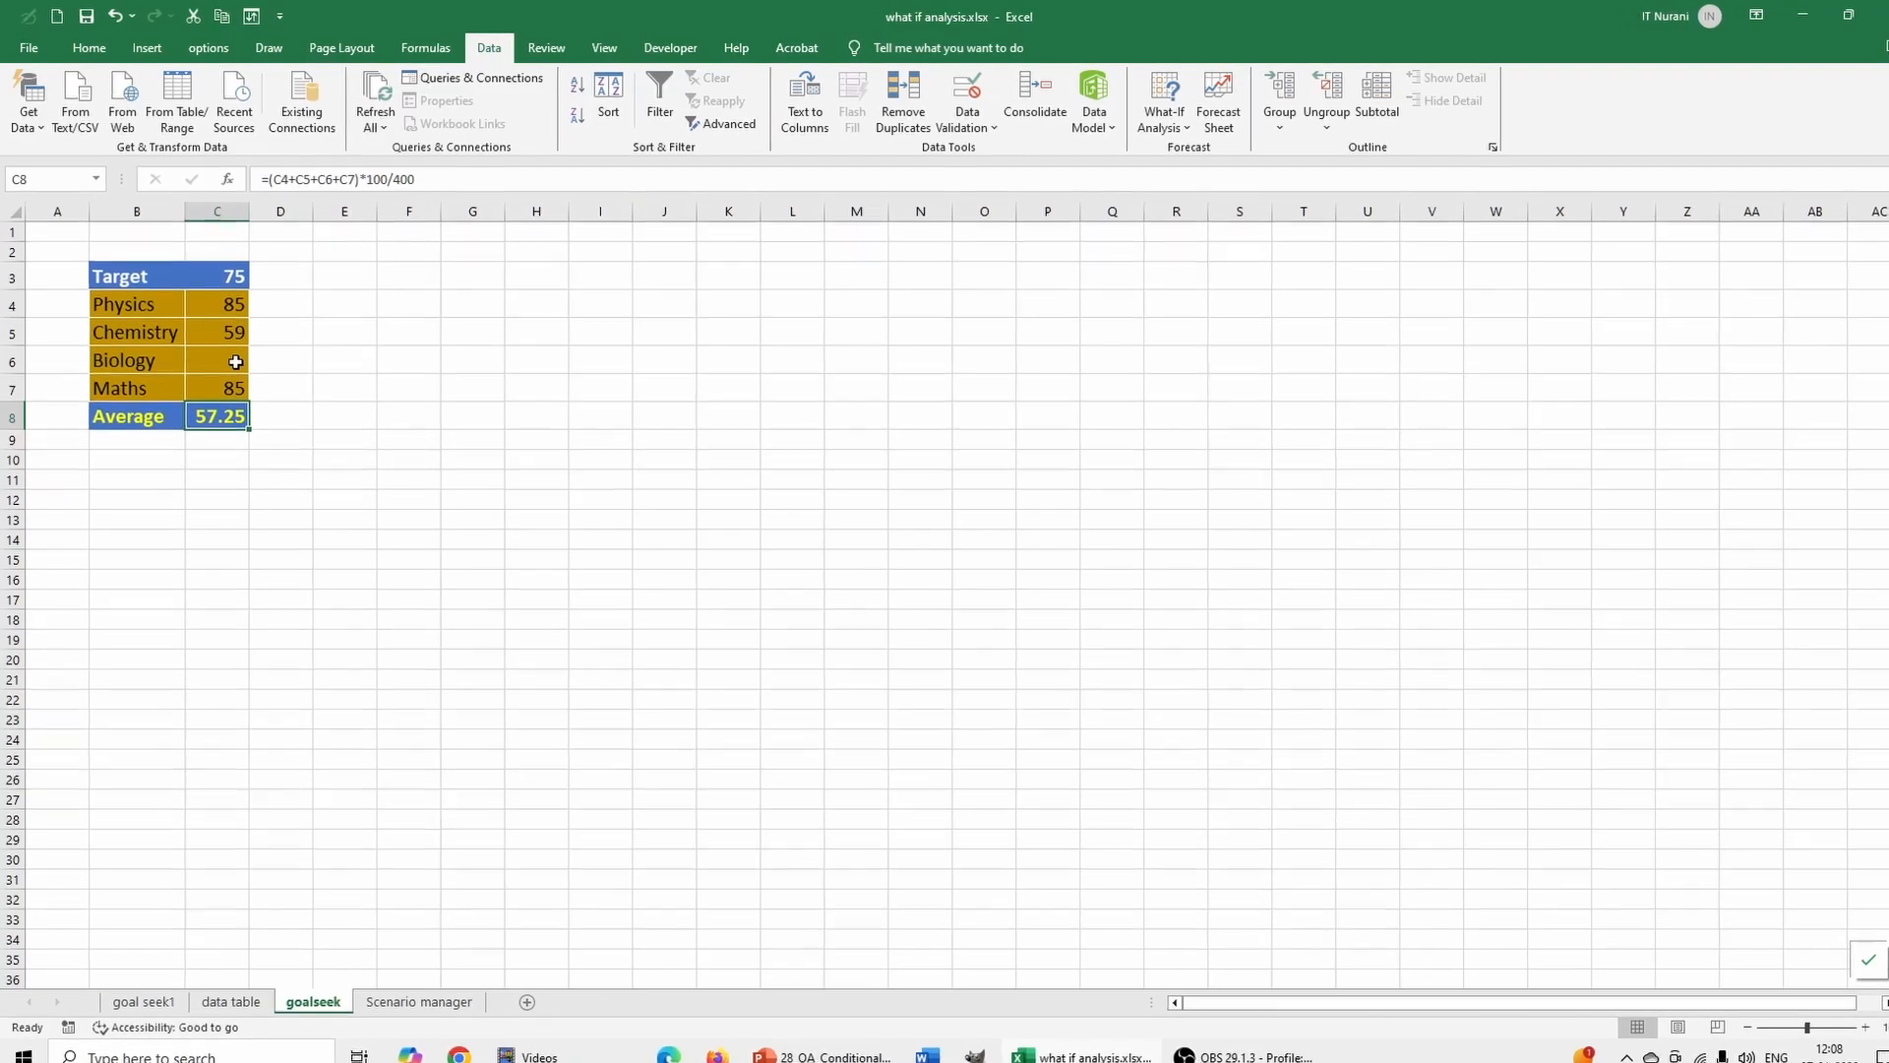
left_click(211, 529)
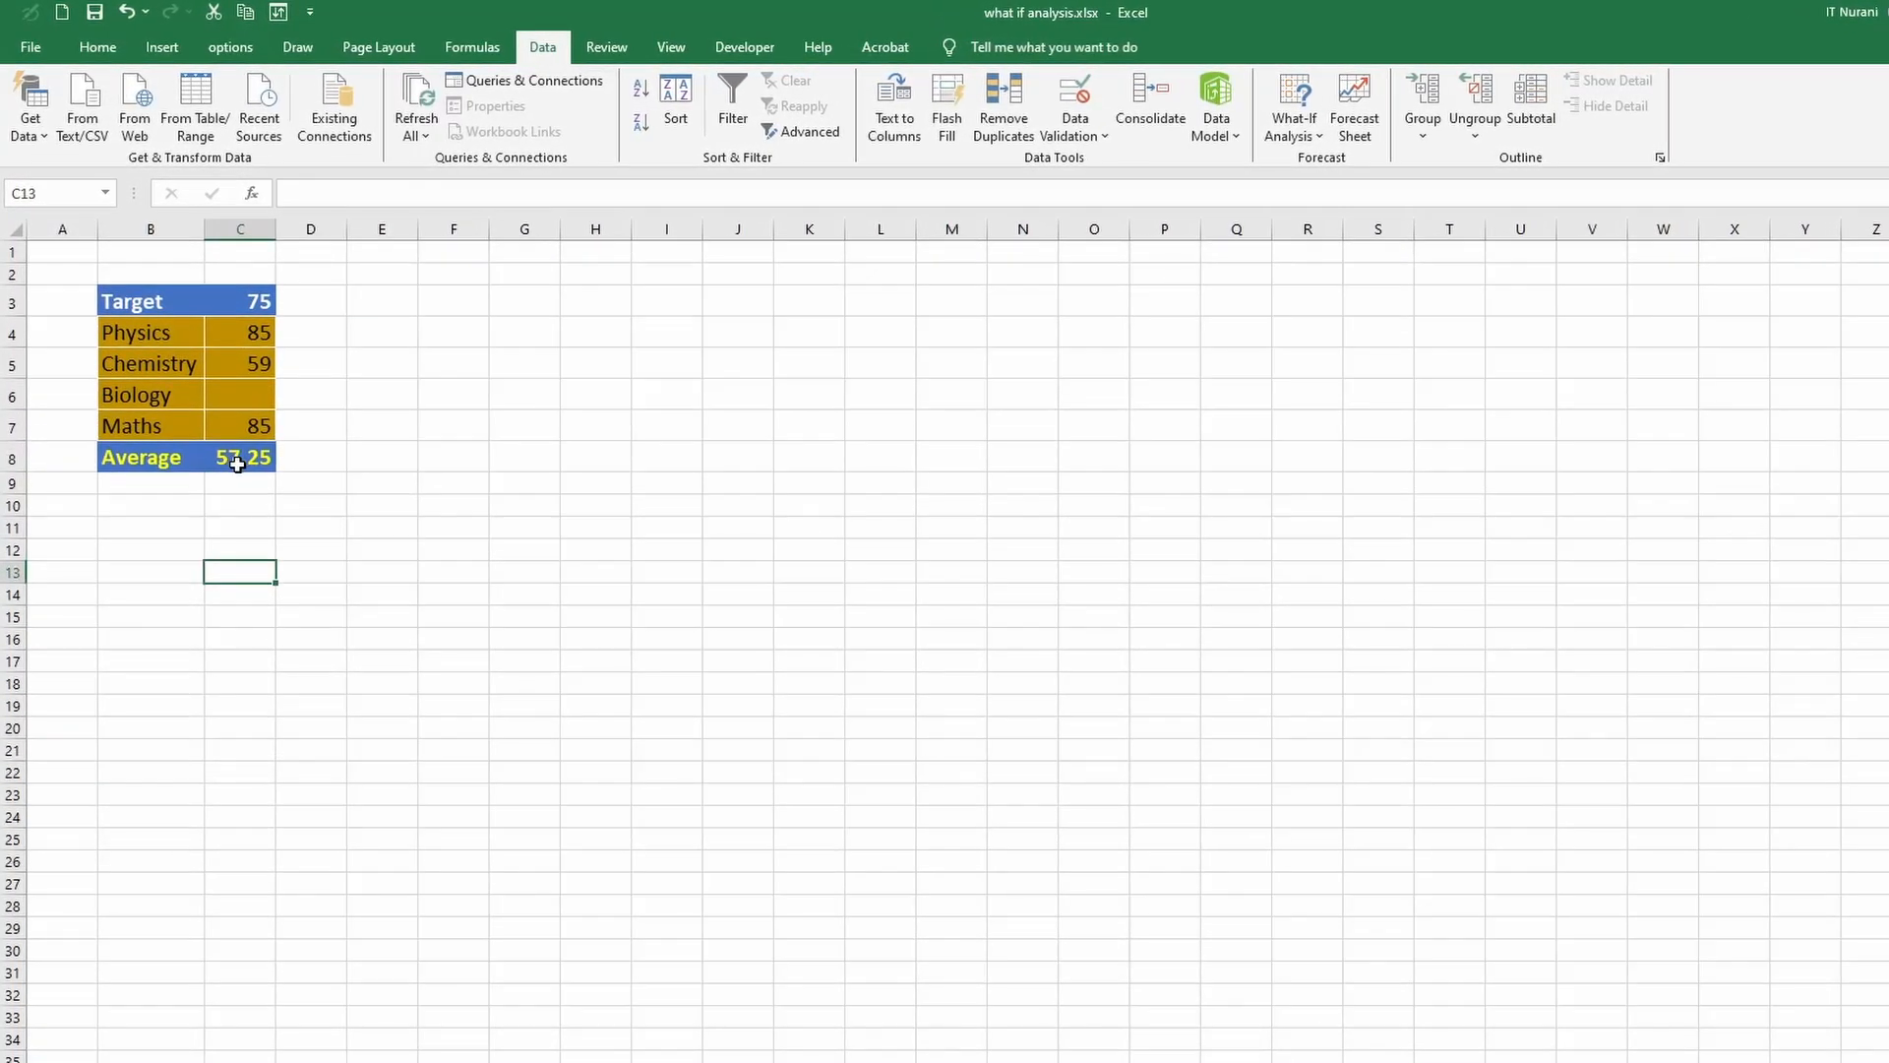
Run Goal Seek on average cell C8 with a target value of 75, changing the Biology mark in C6, and keep the solution.
left_click(233, 459)
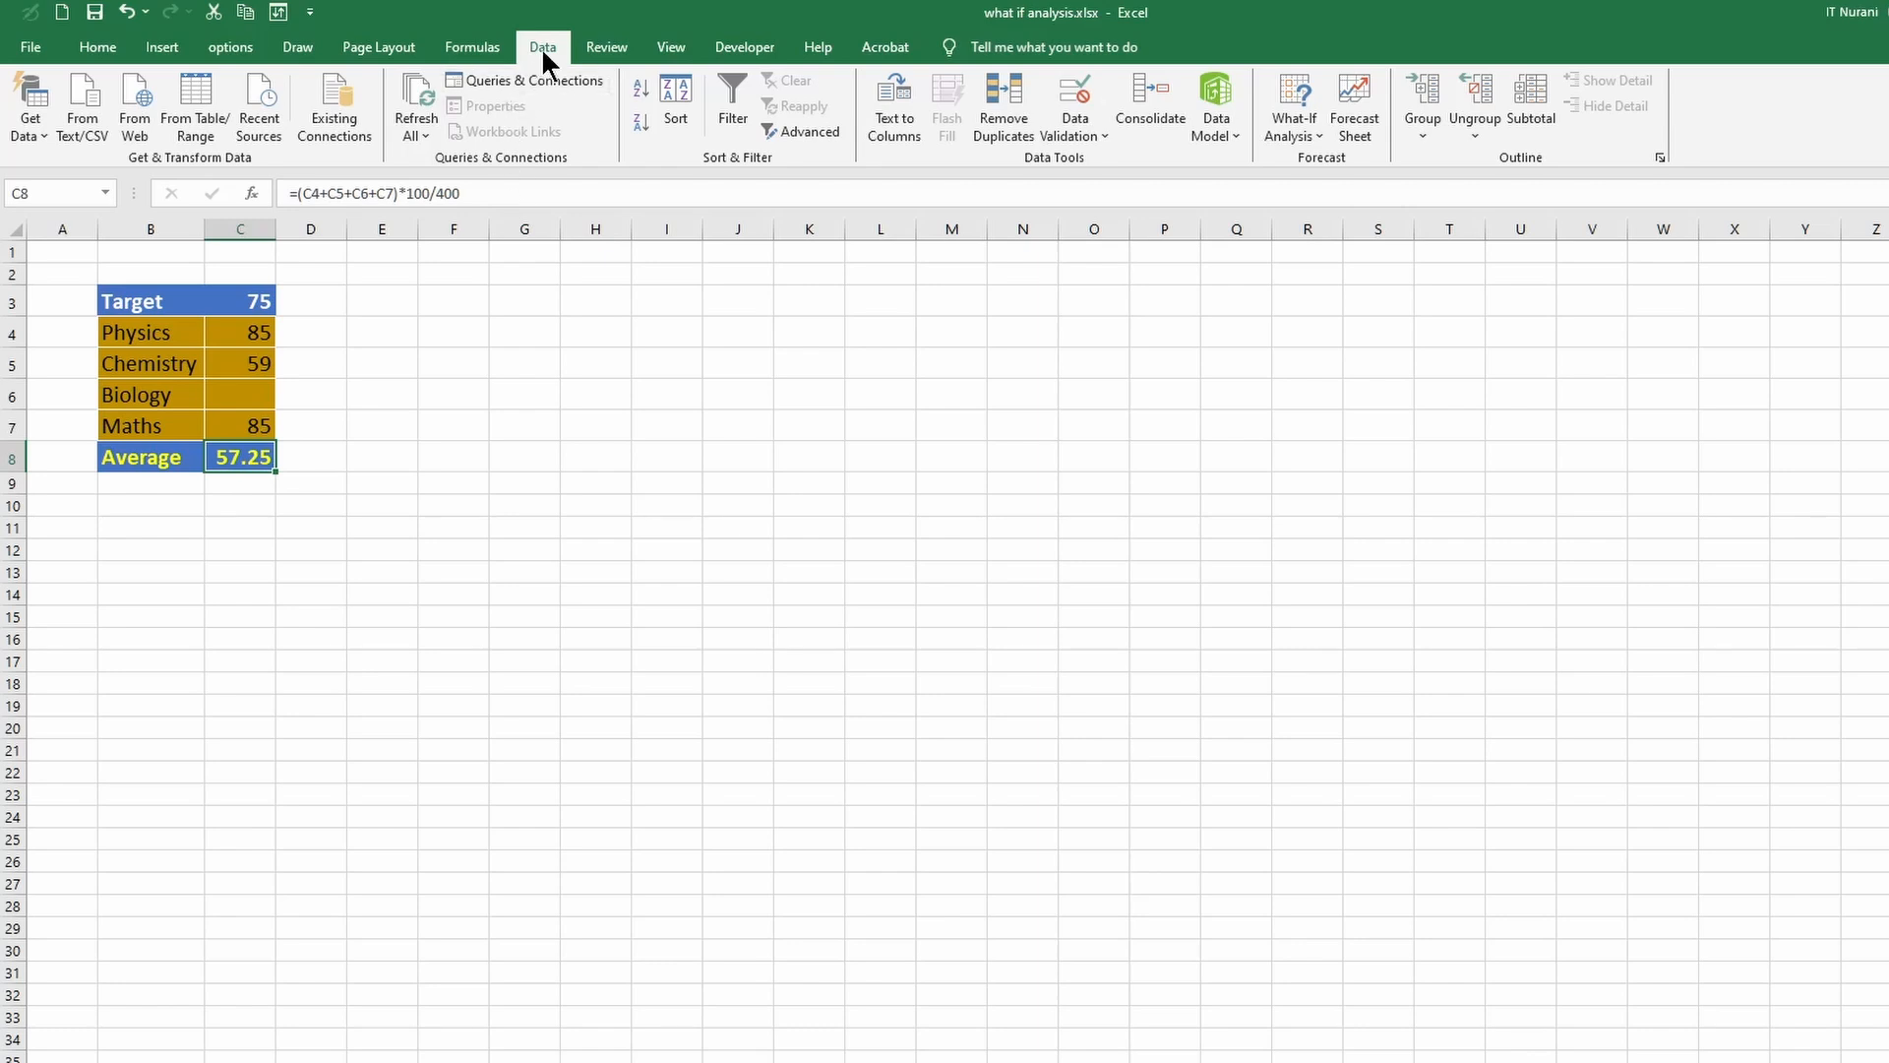
left_click(1318, 140)
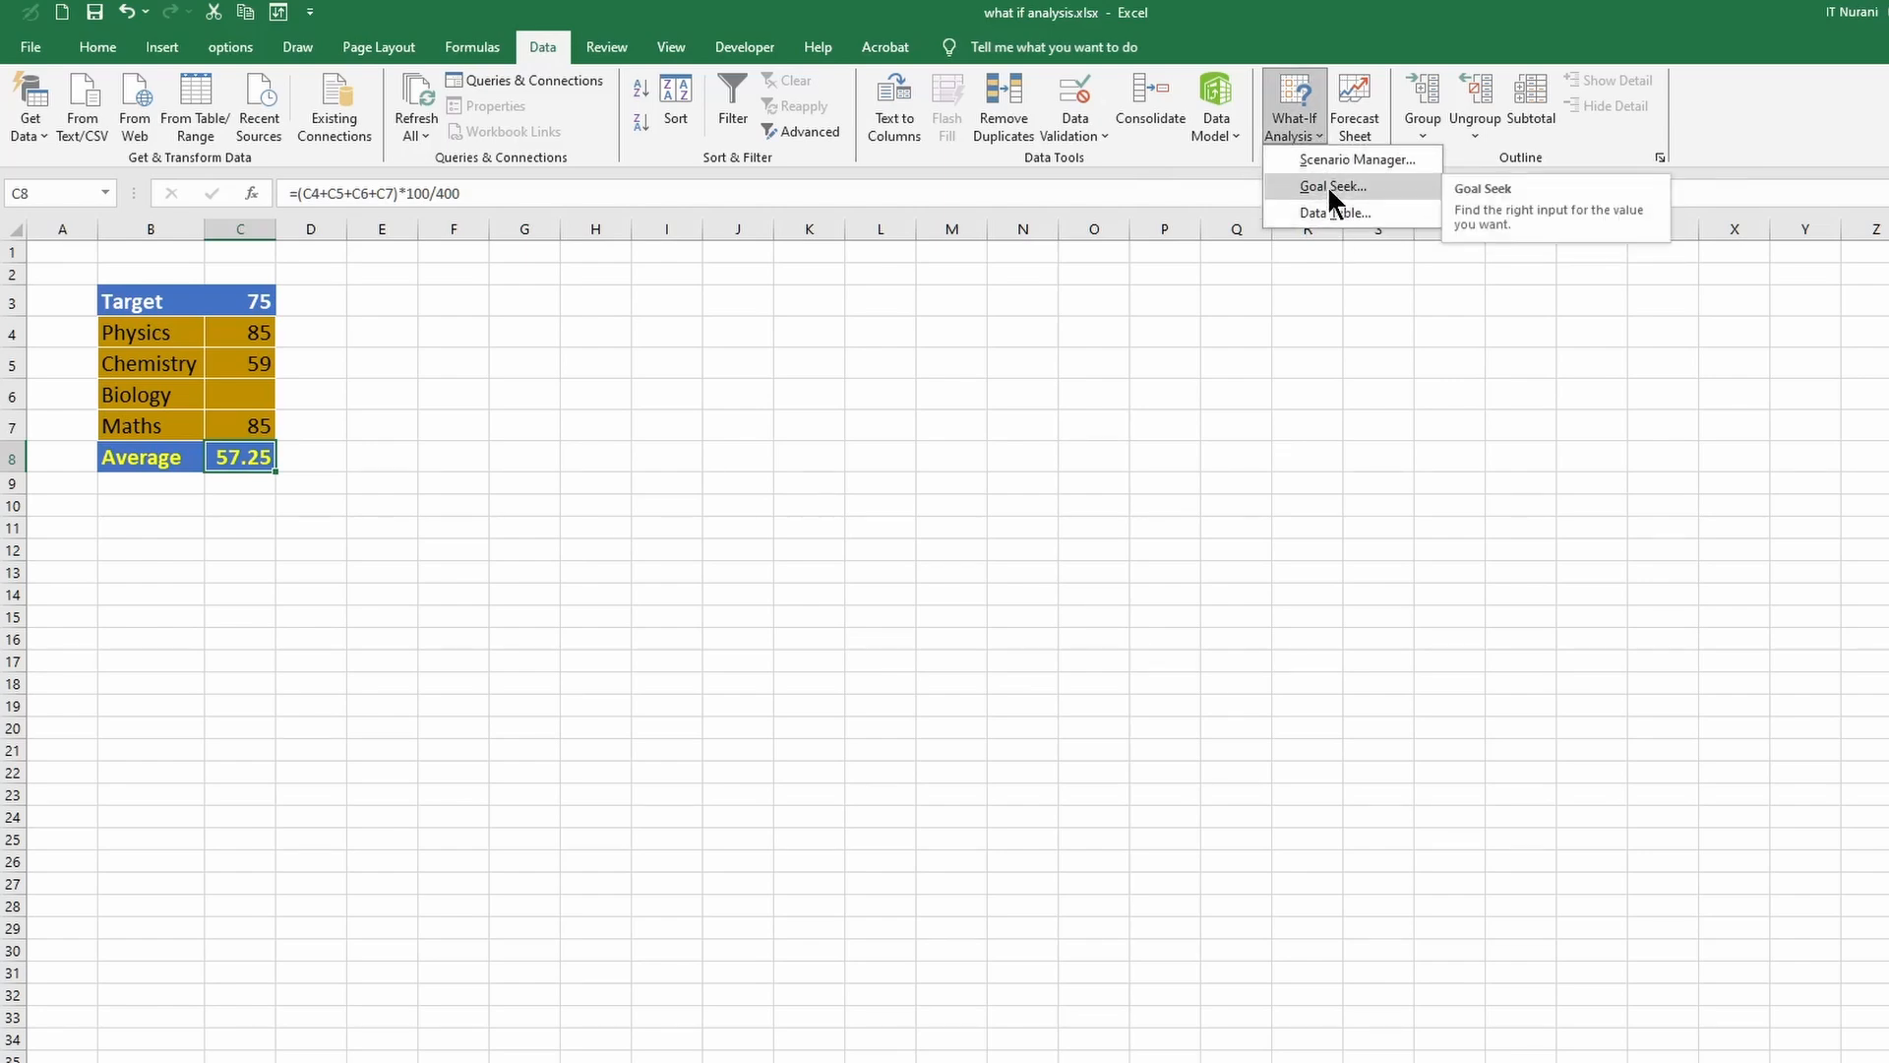
left_click(1330, 186)
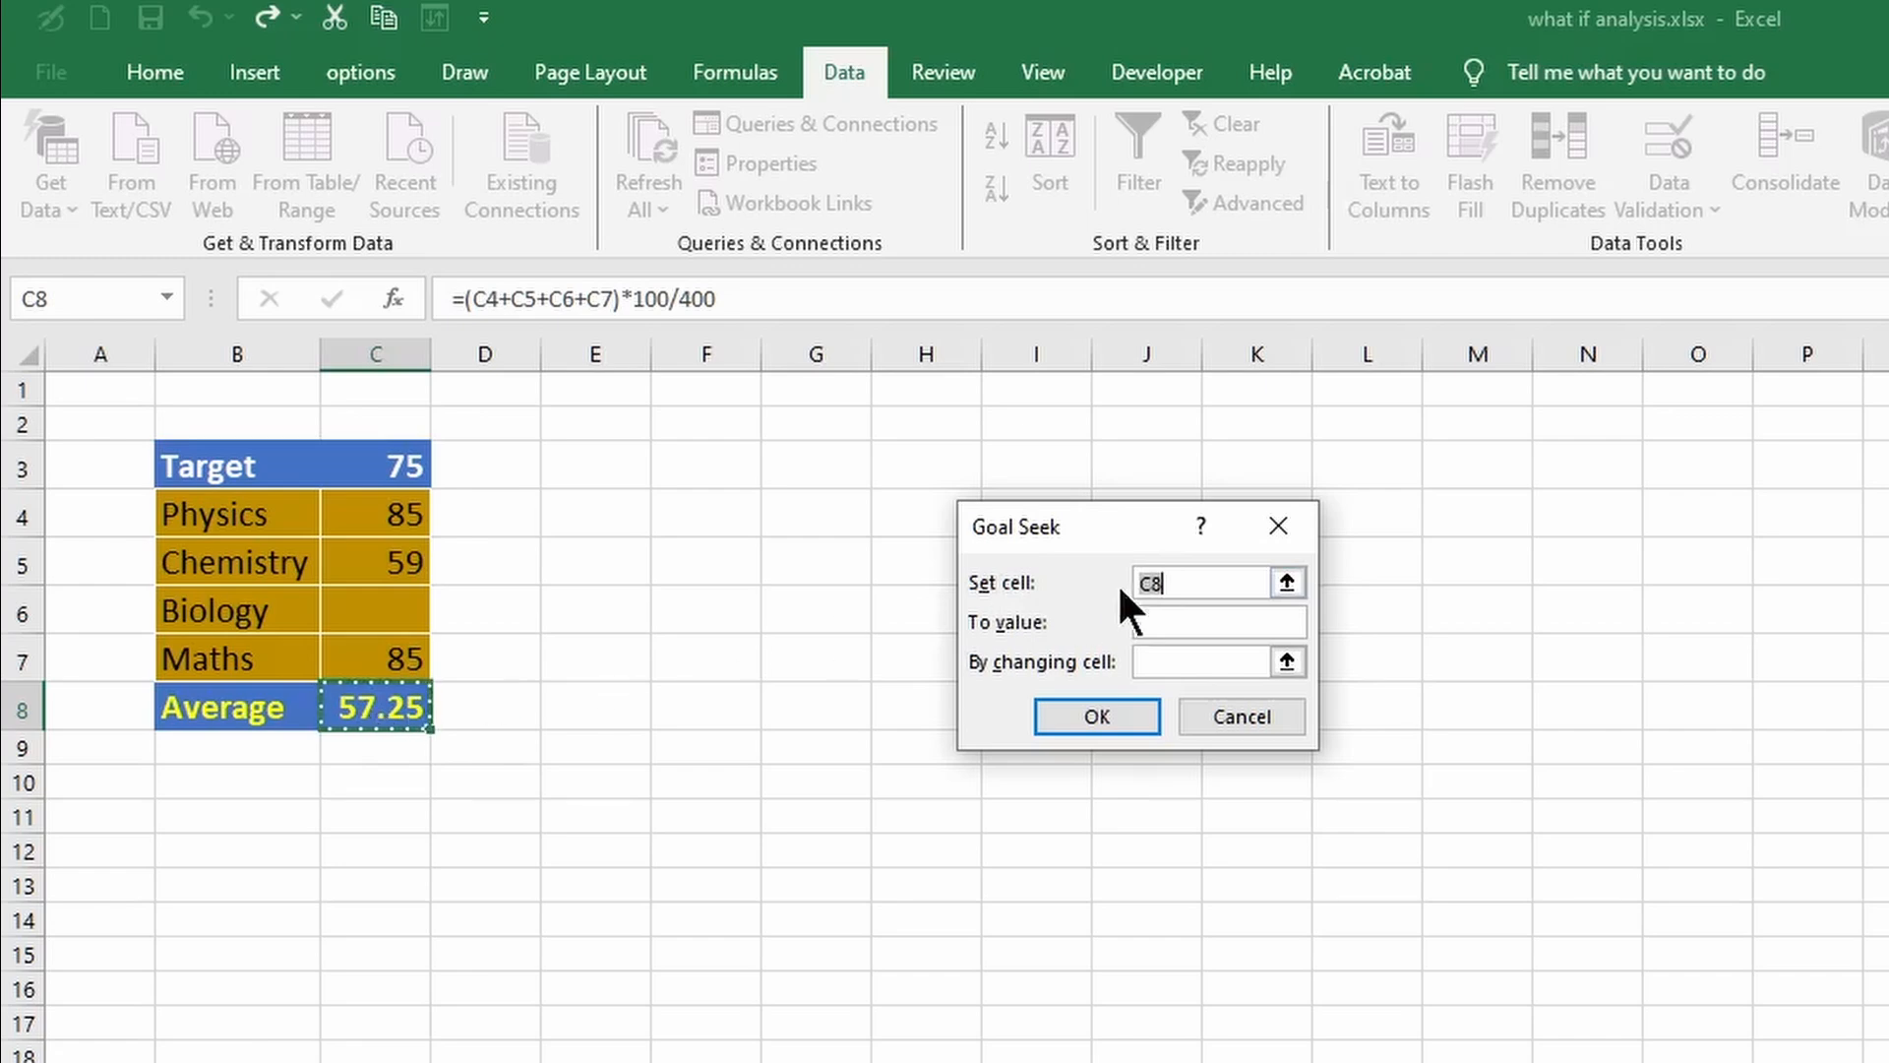
left_click(1185, 618)
type("75")
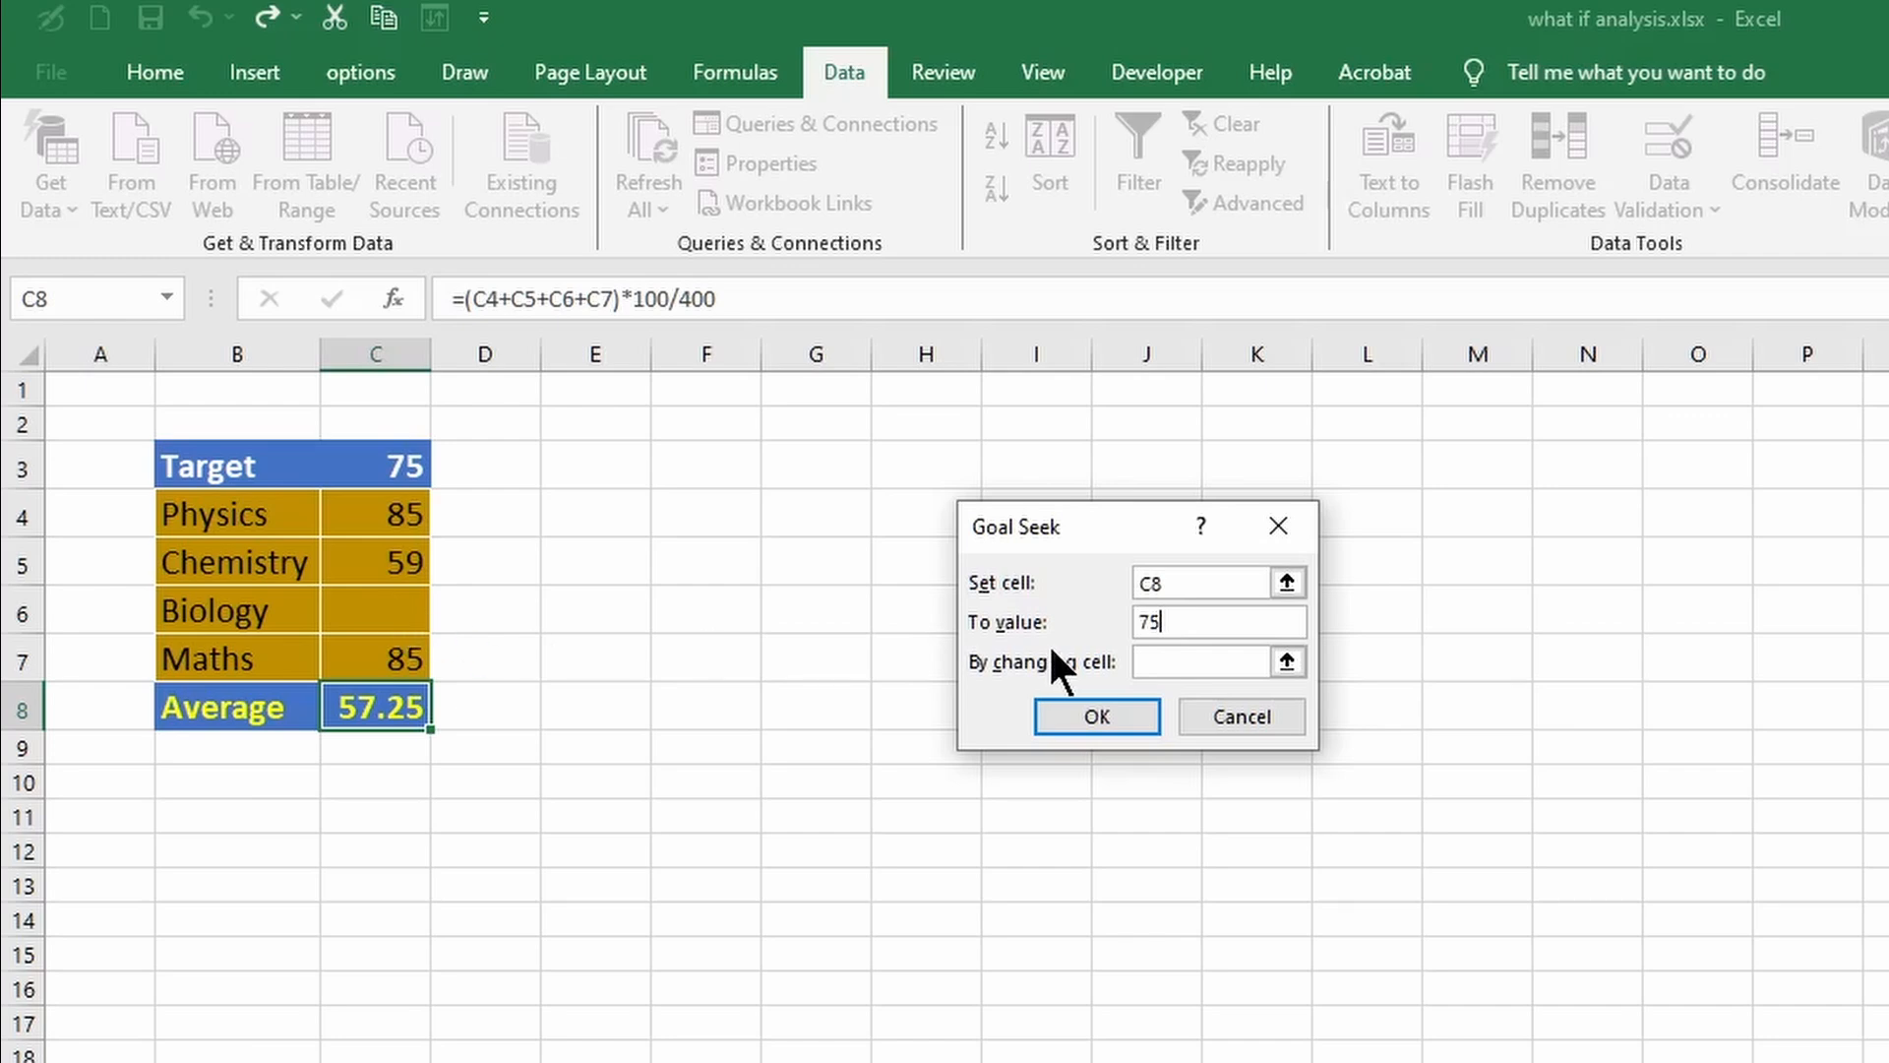
left_click(1161, 657)
left_click(389, 610)
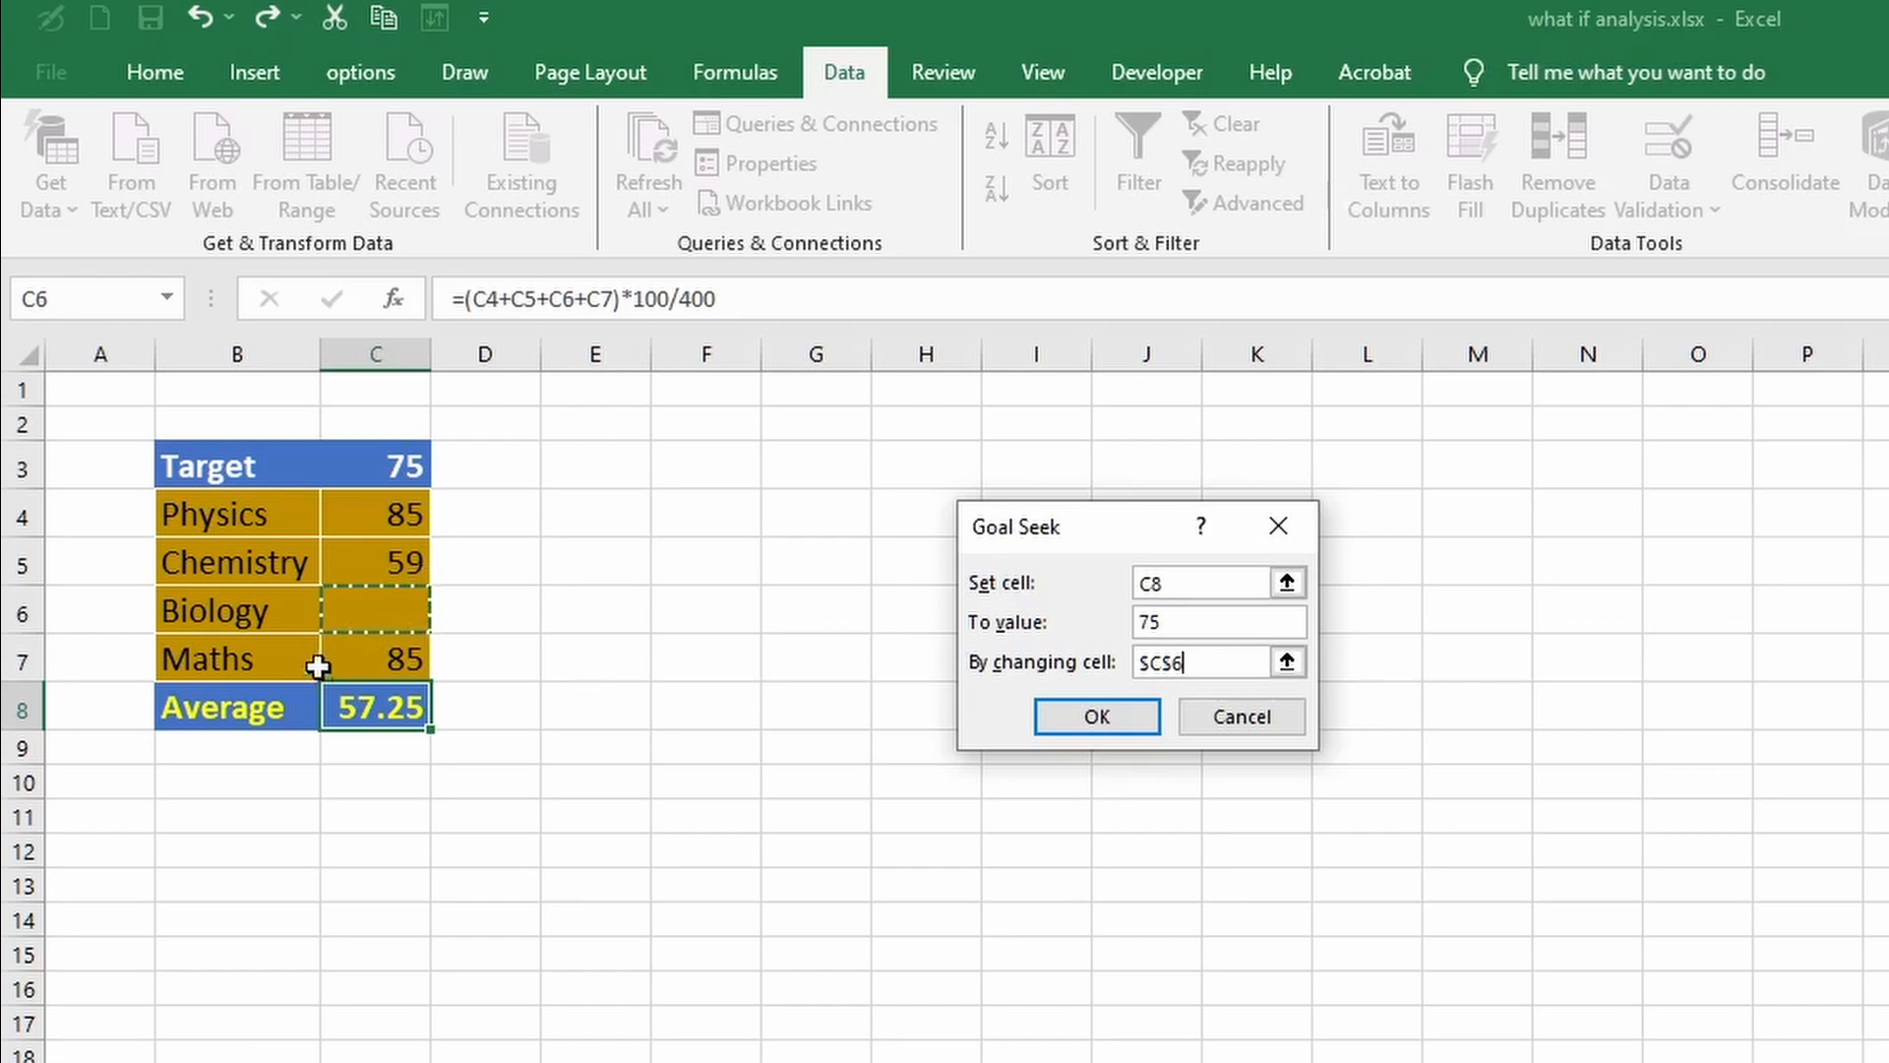
left_click(1124, 711)
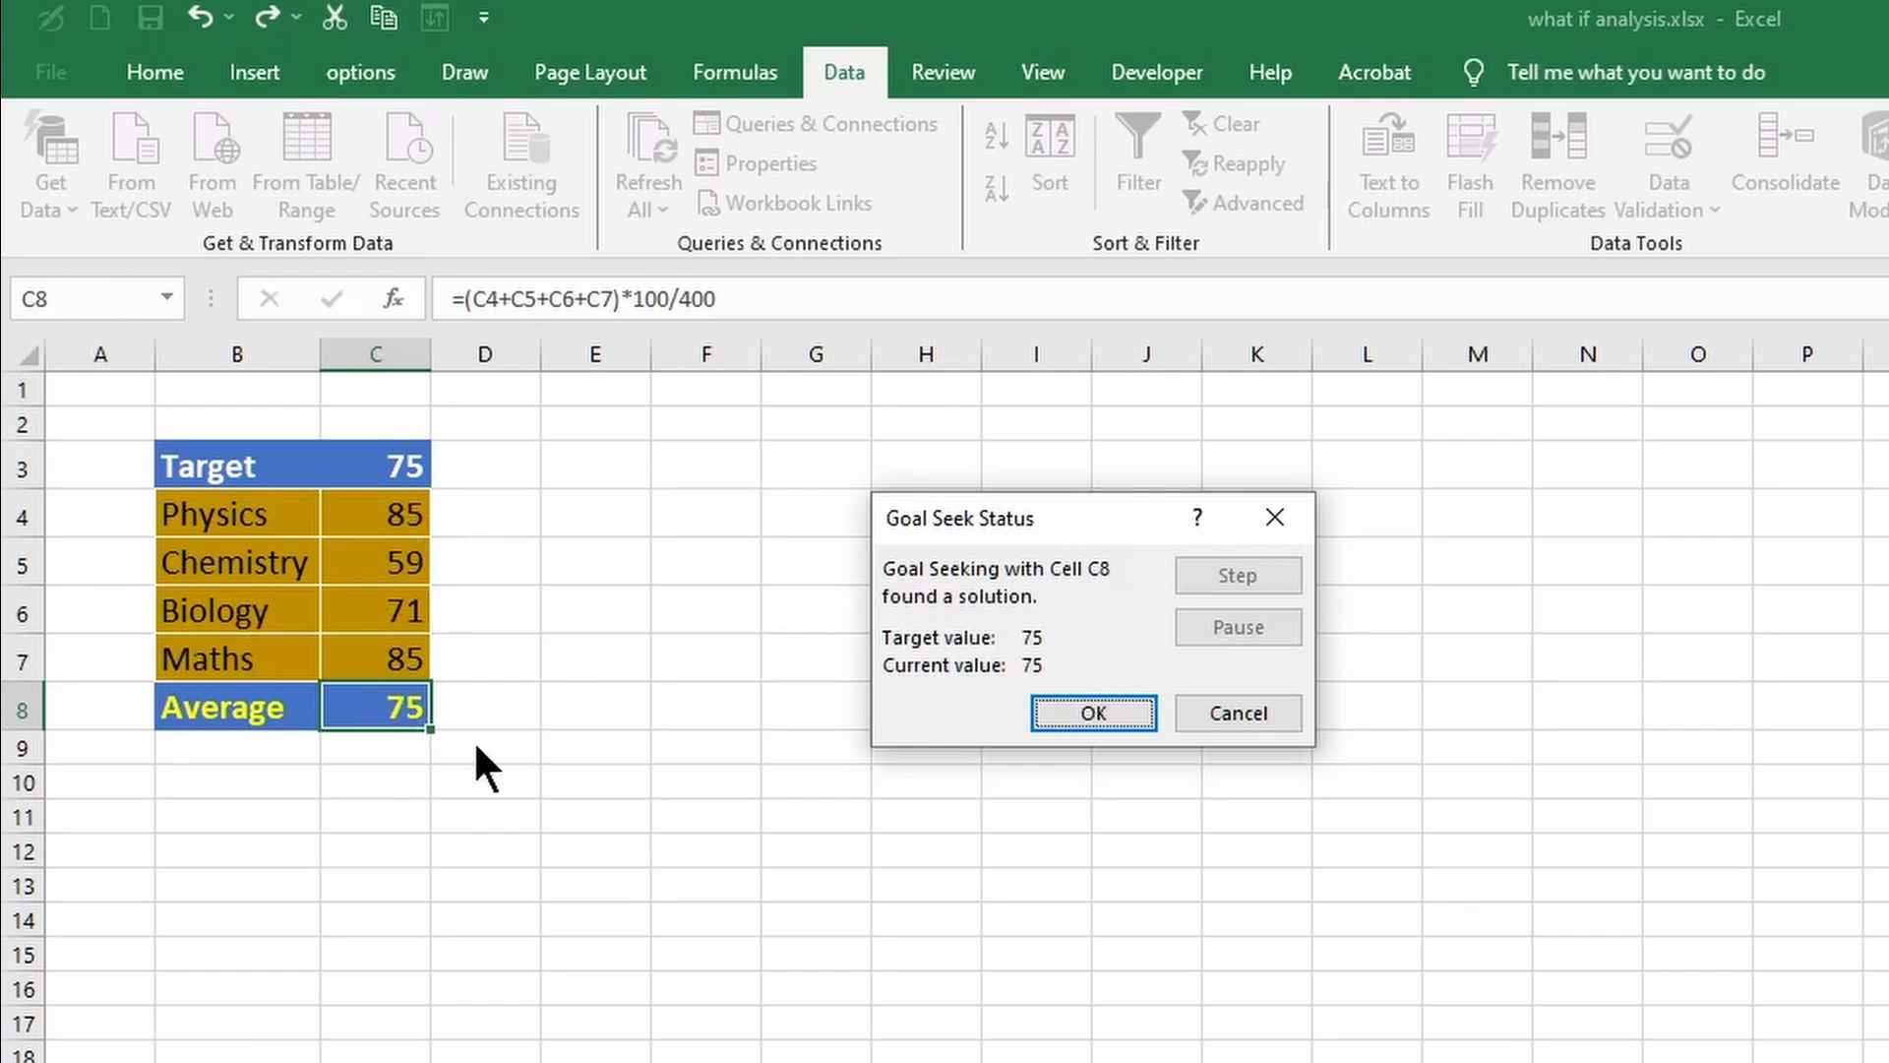
left_click(1127, 718)
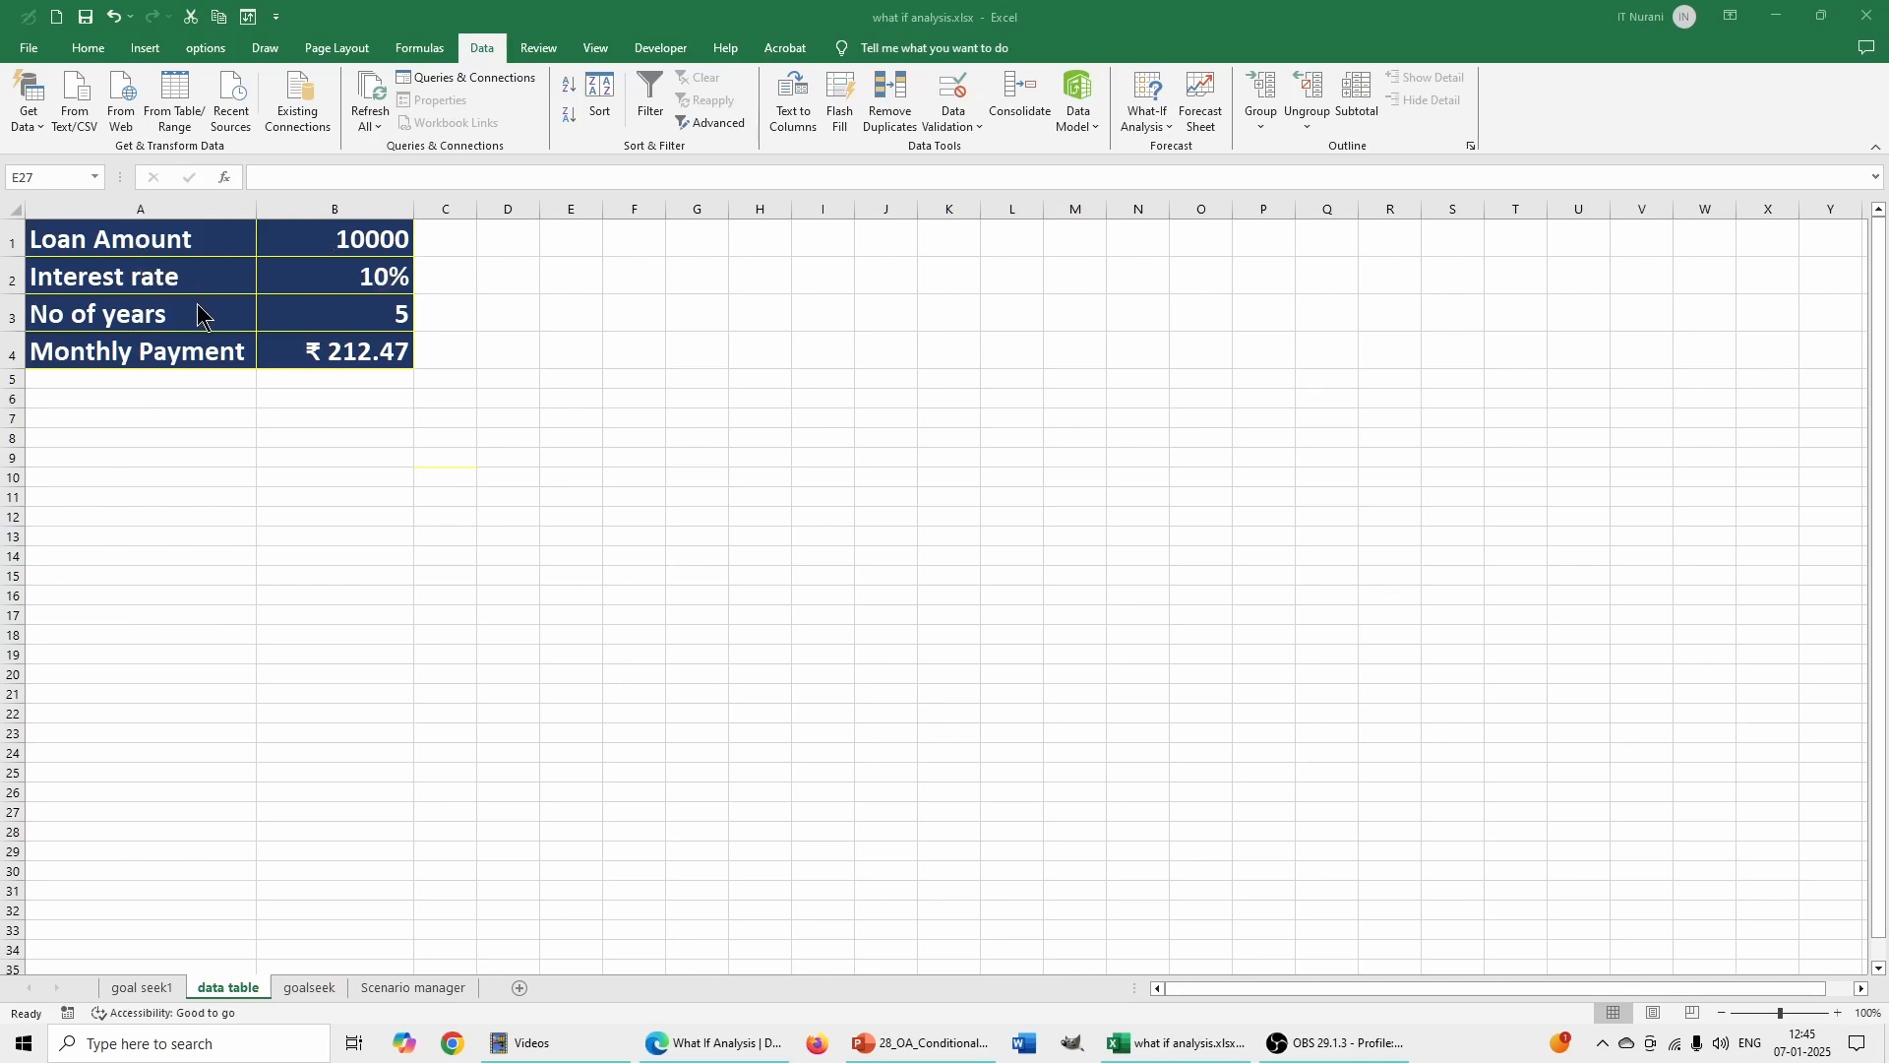
On the data table sheet, fill B5:B13 below the monthly payment with interest rates from 2% to 10% in 1% increments.
left_click(358, 354)
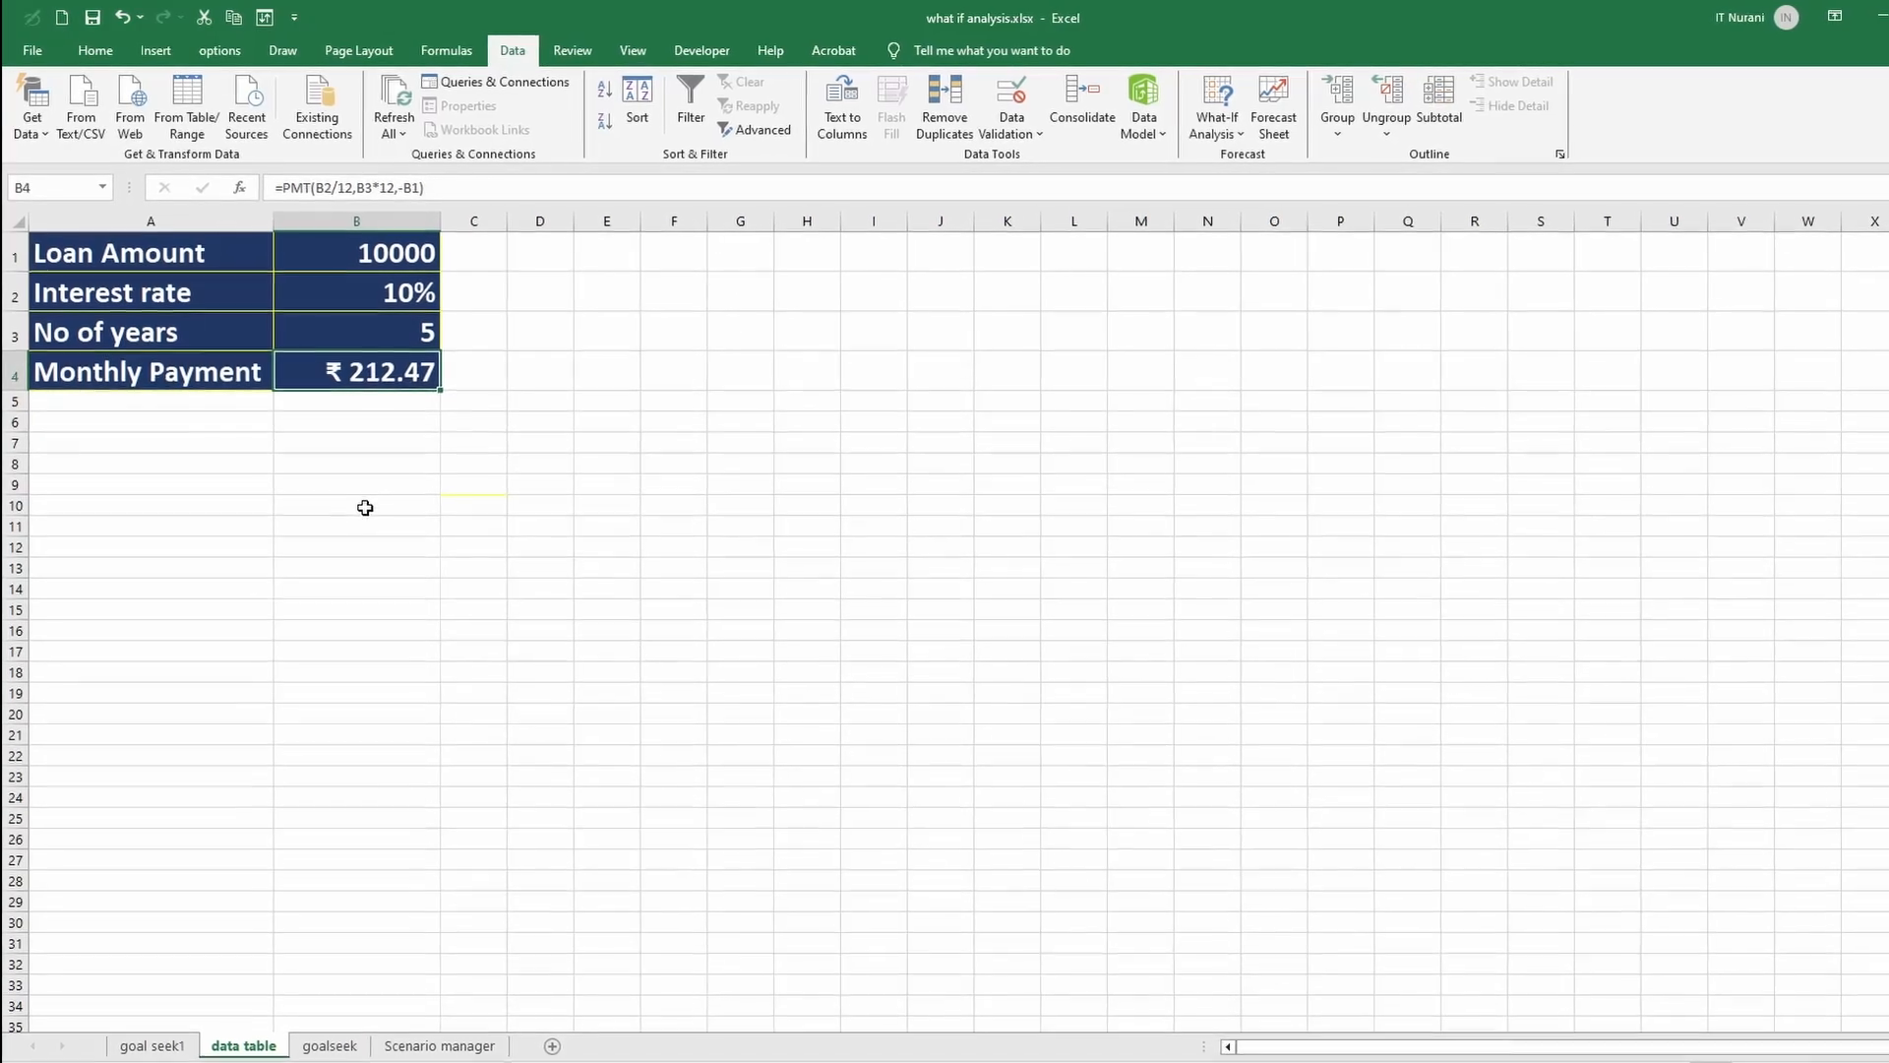
left_click(387, 404)
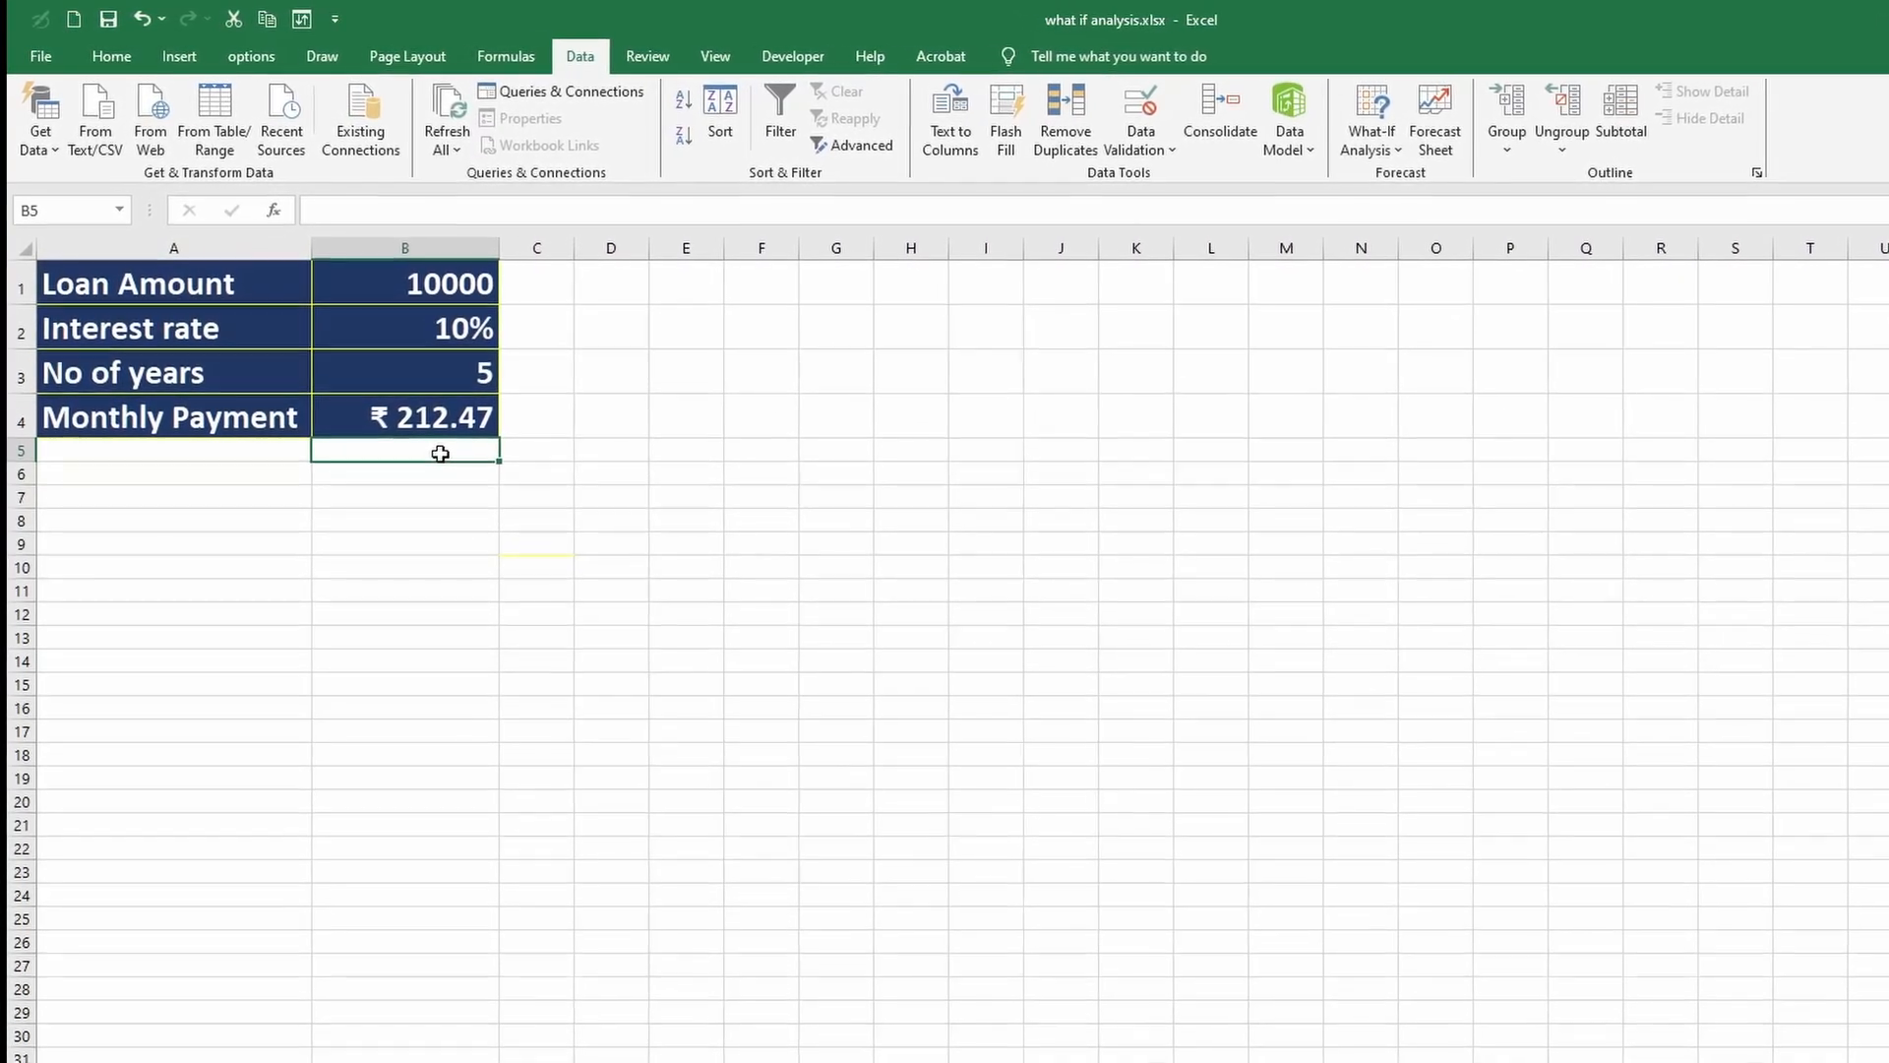
type("2%")
key("Return")
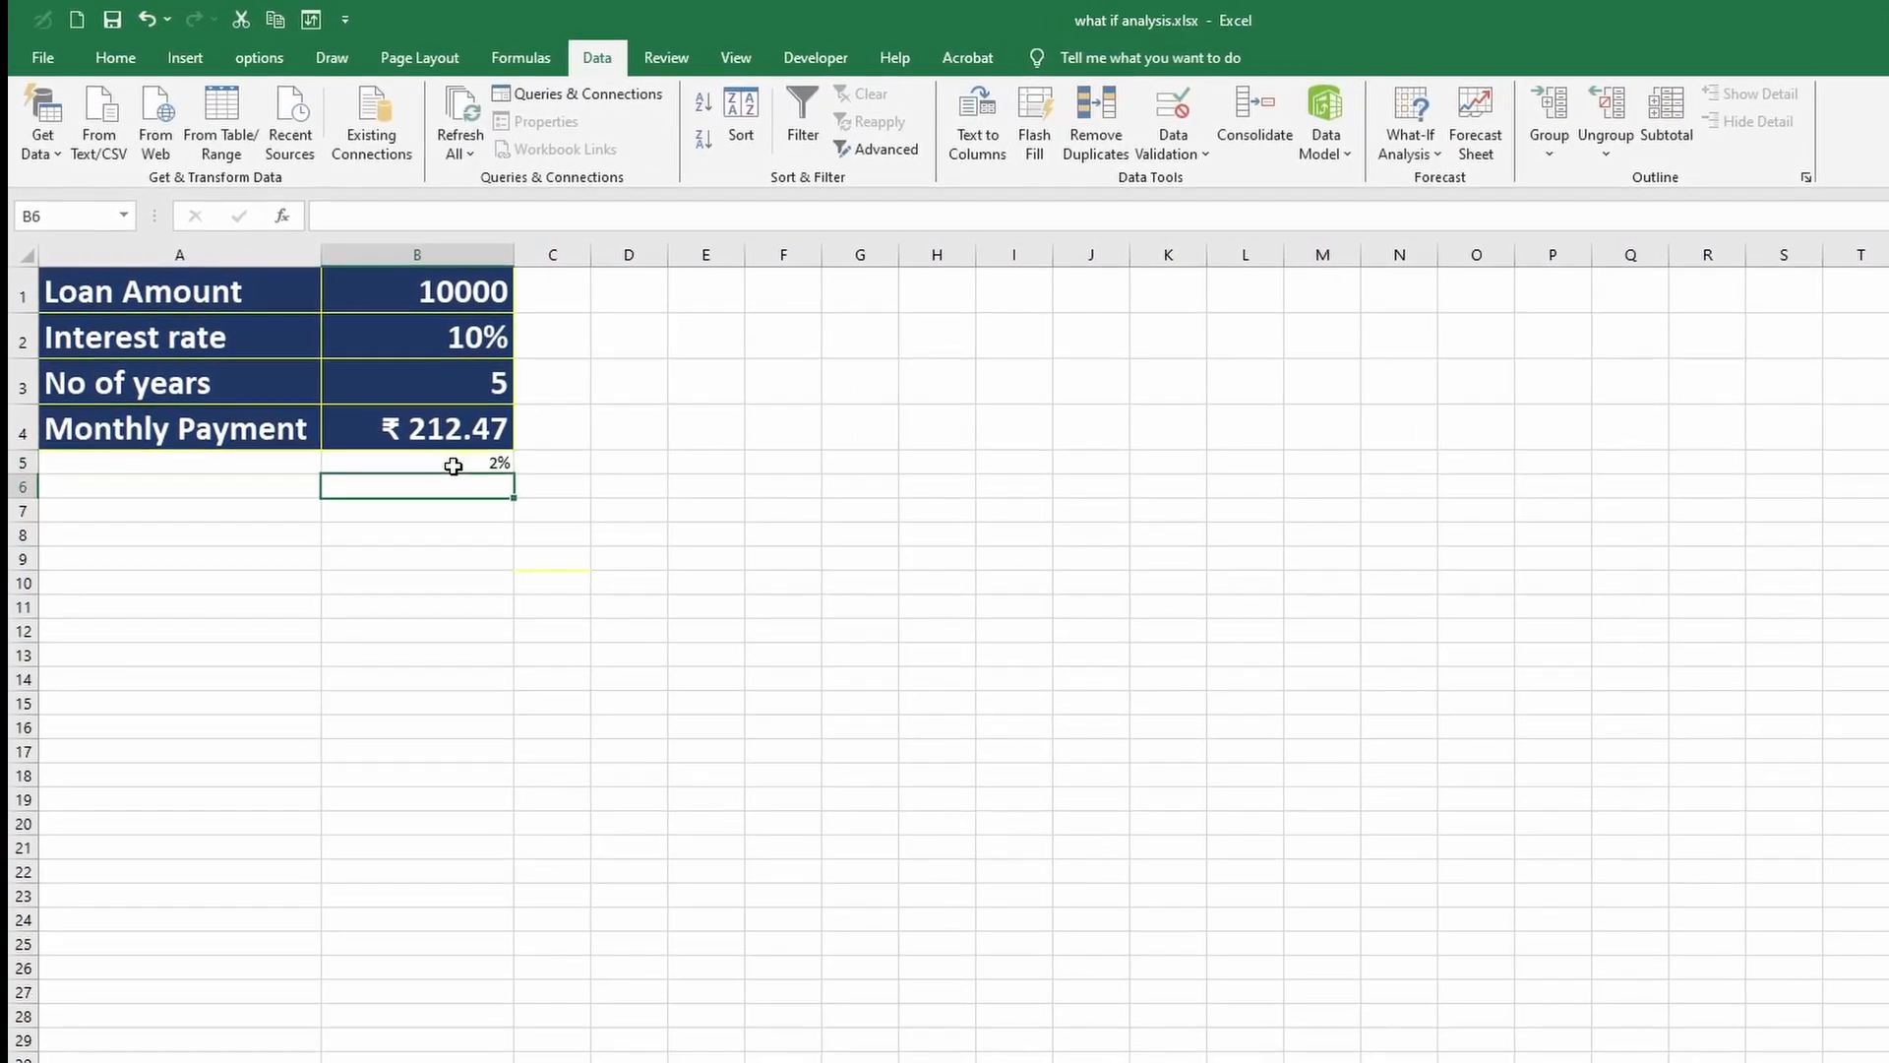
type("3%")
key("Return")
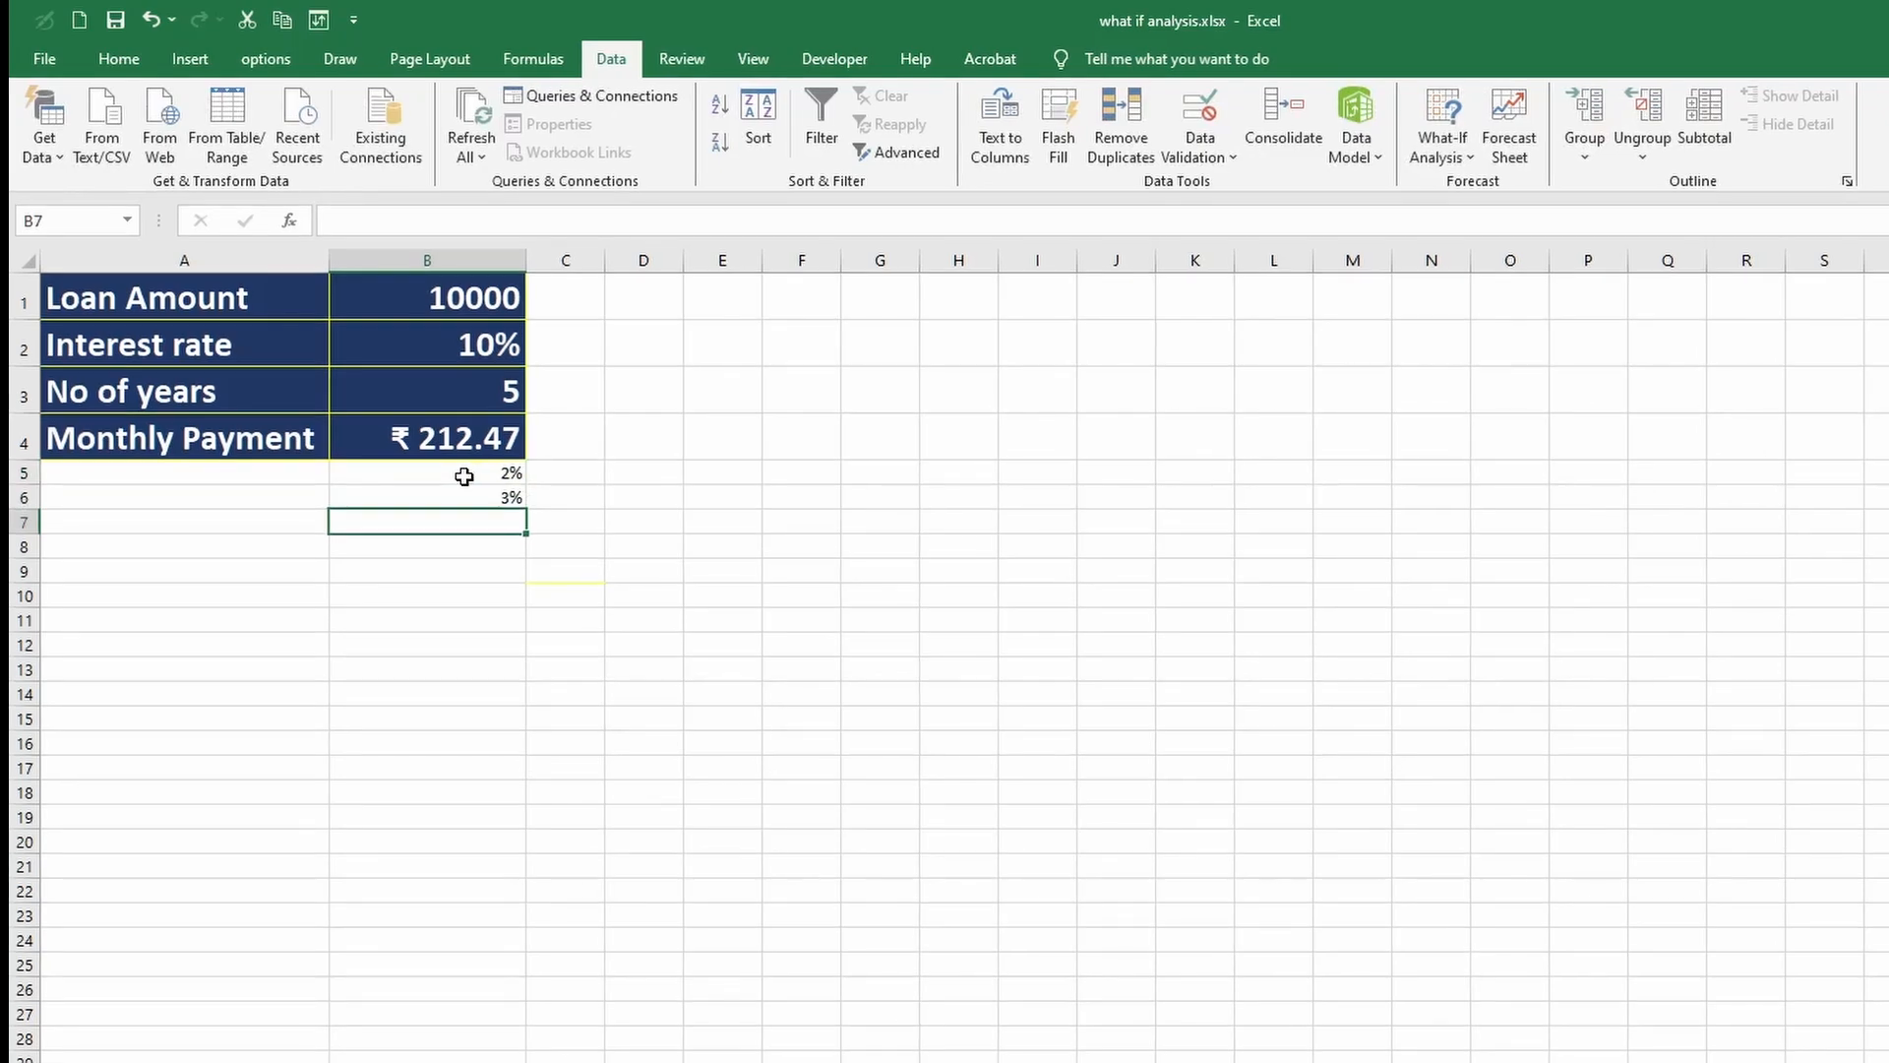
left_click_drag(463, 476, 554, 683)
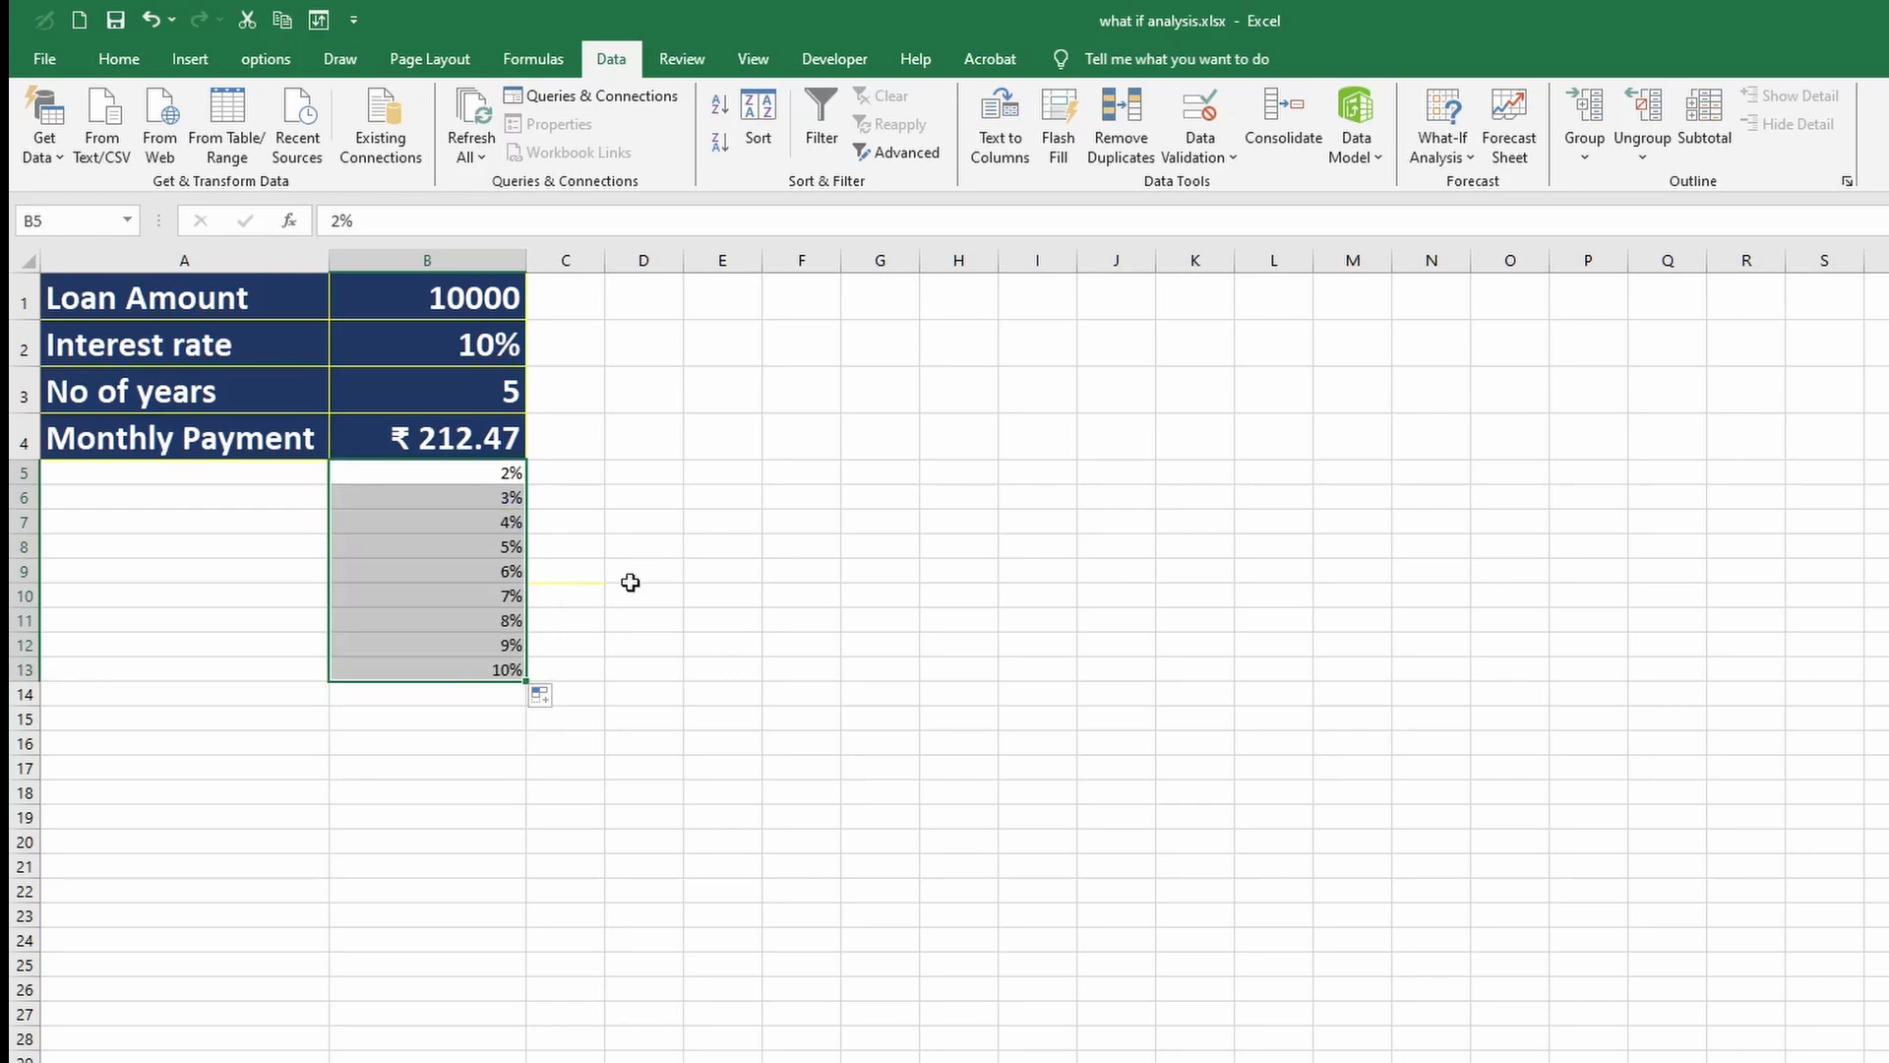
Fill C4:L4 beside the monthly payment with the loan terms 1 to 10 years.
left_click(567, 446)
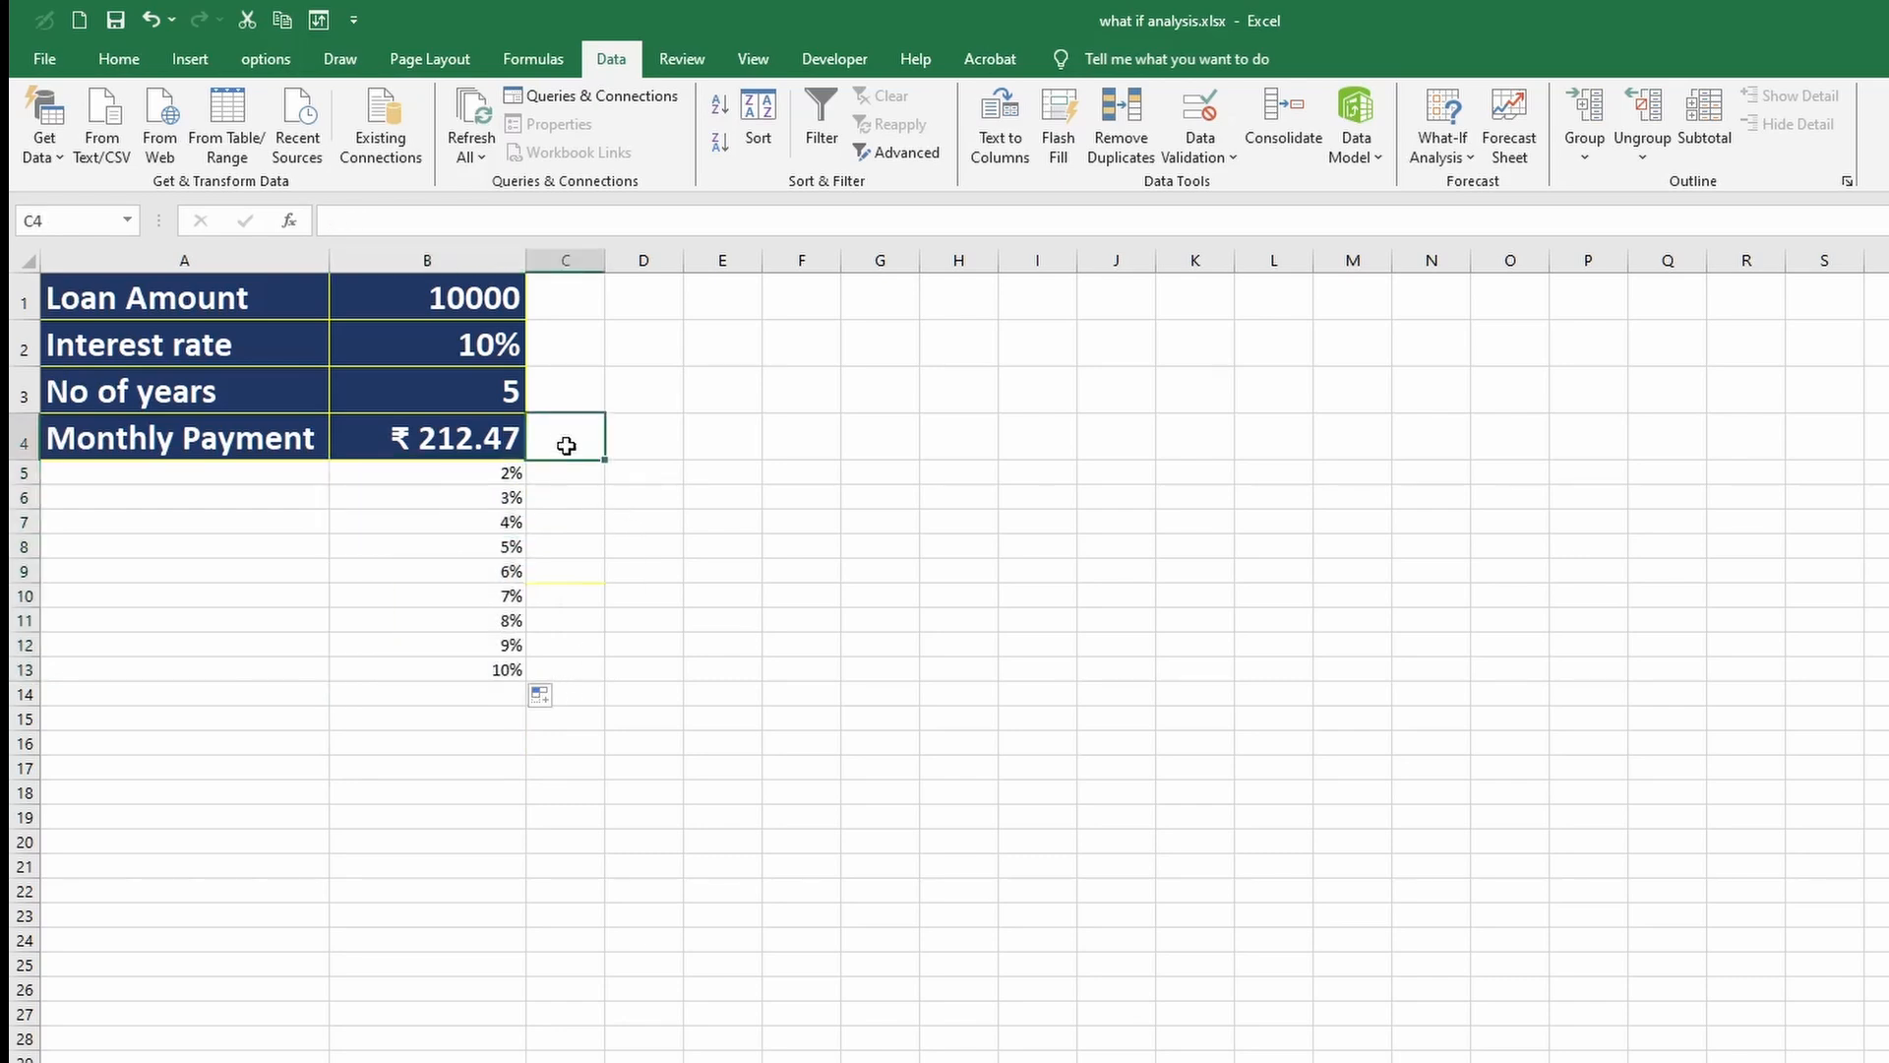
type("1")
key("Tab")
type("2")
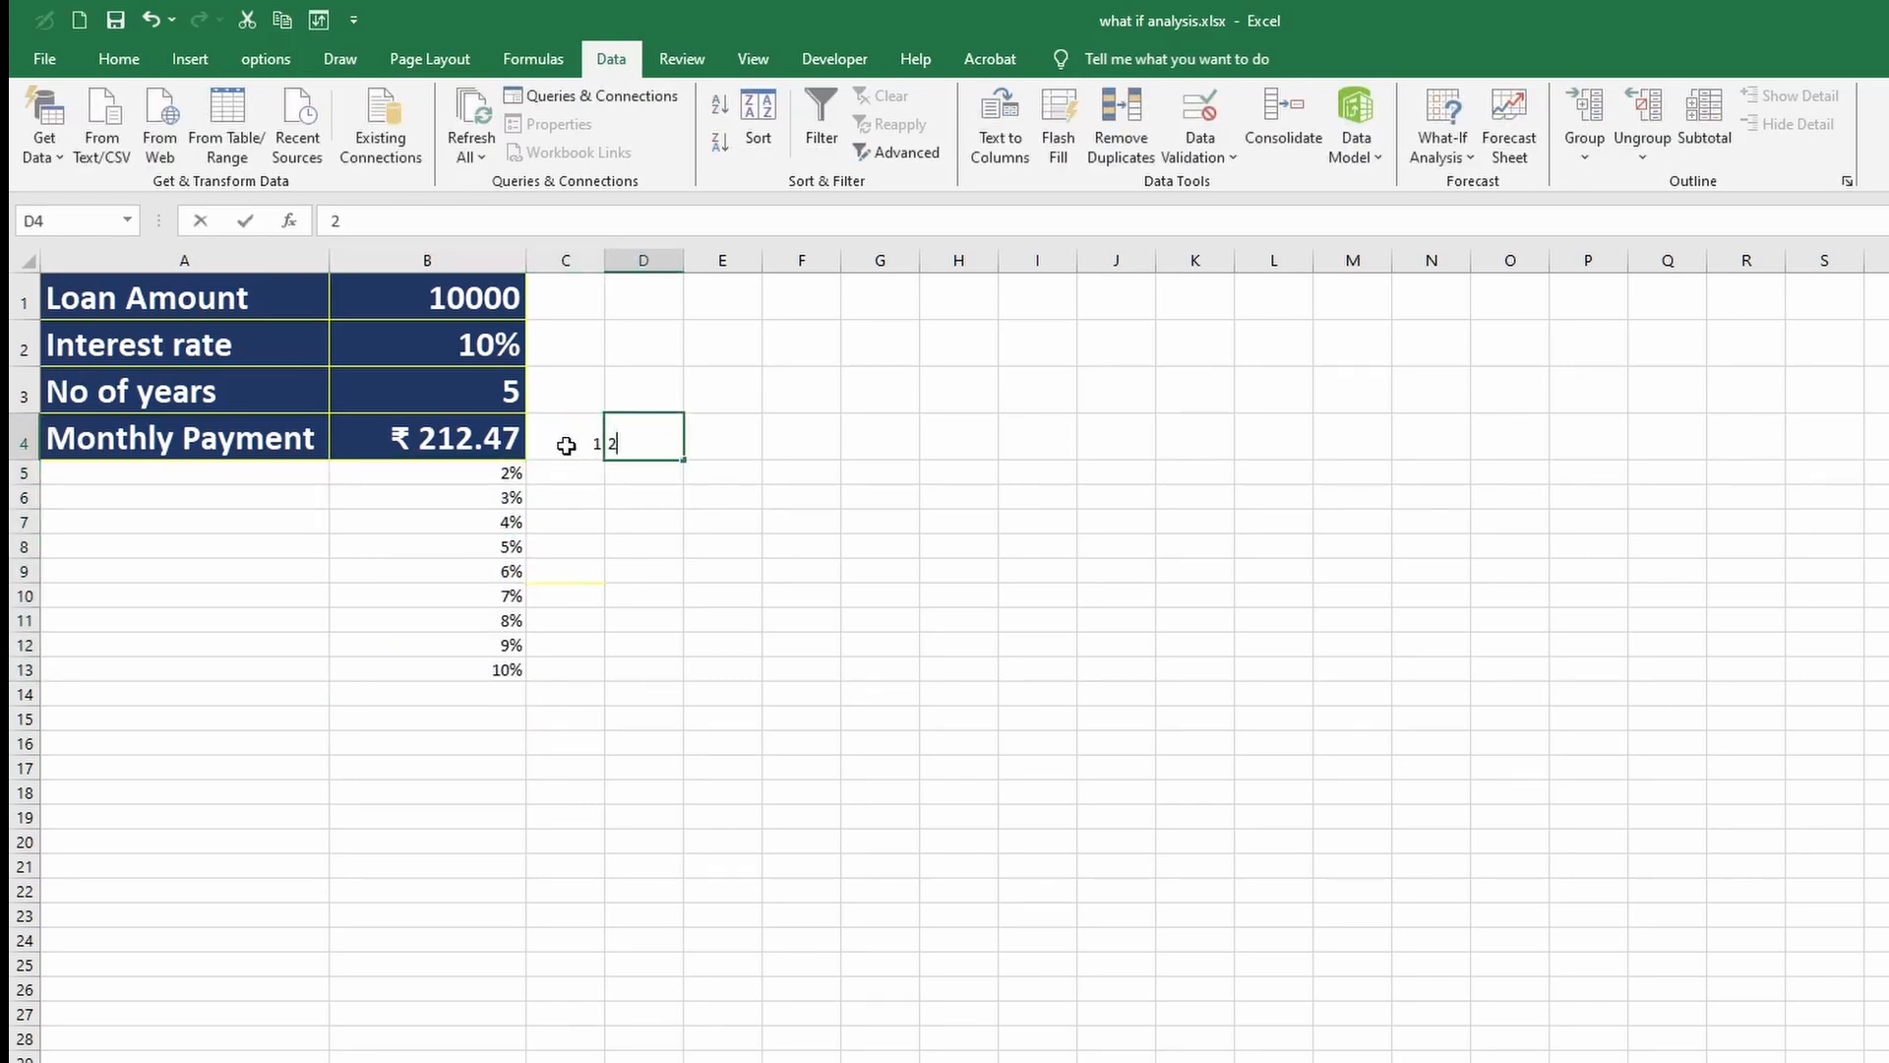
key("Return")
left_click_drag(581, 439, 1279, 469)
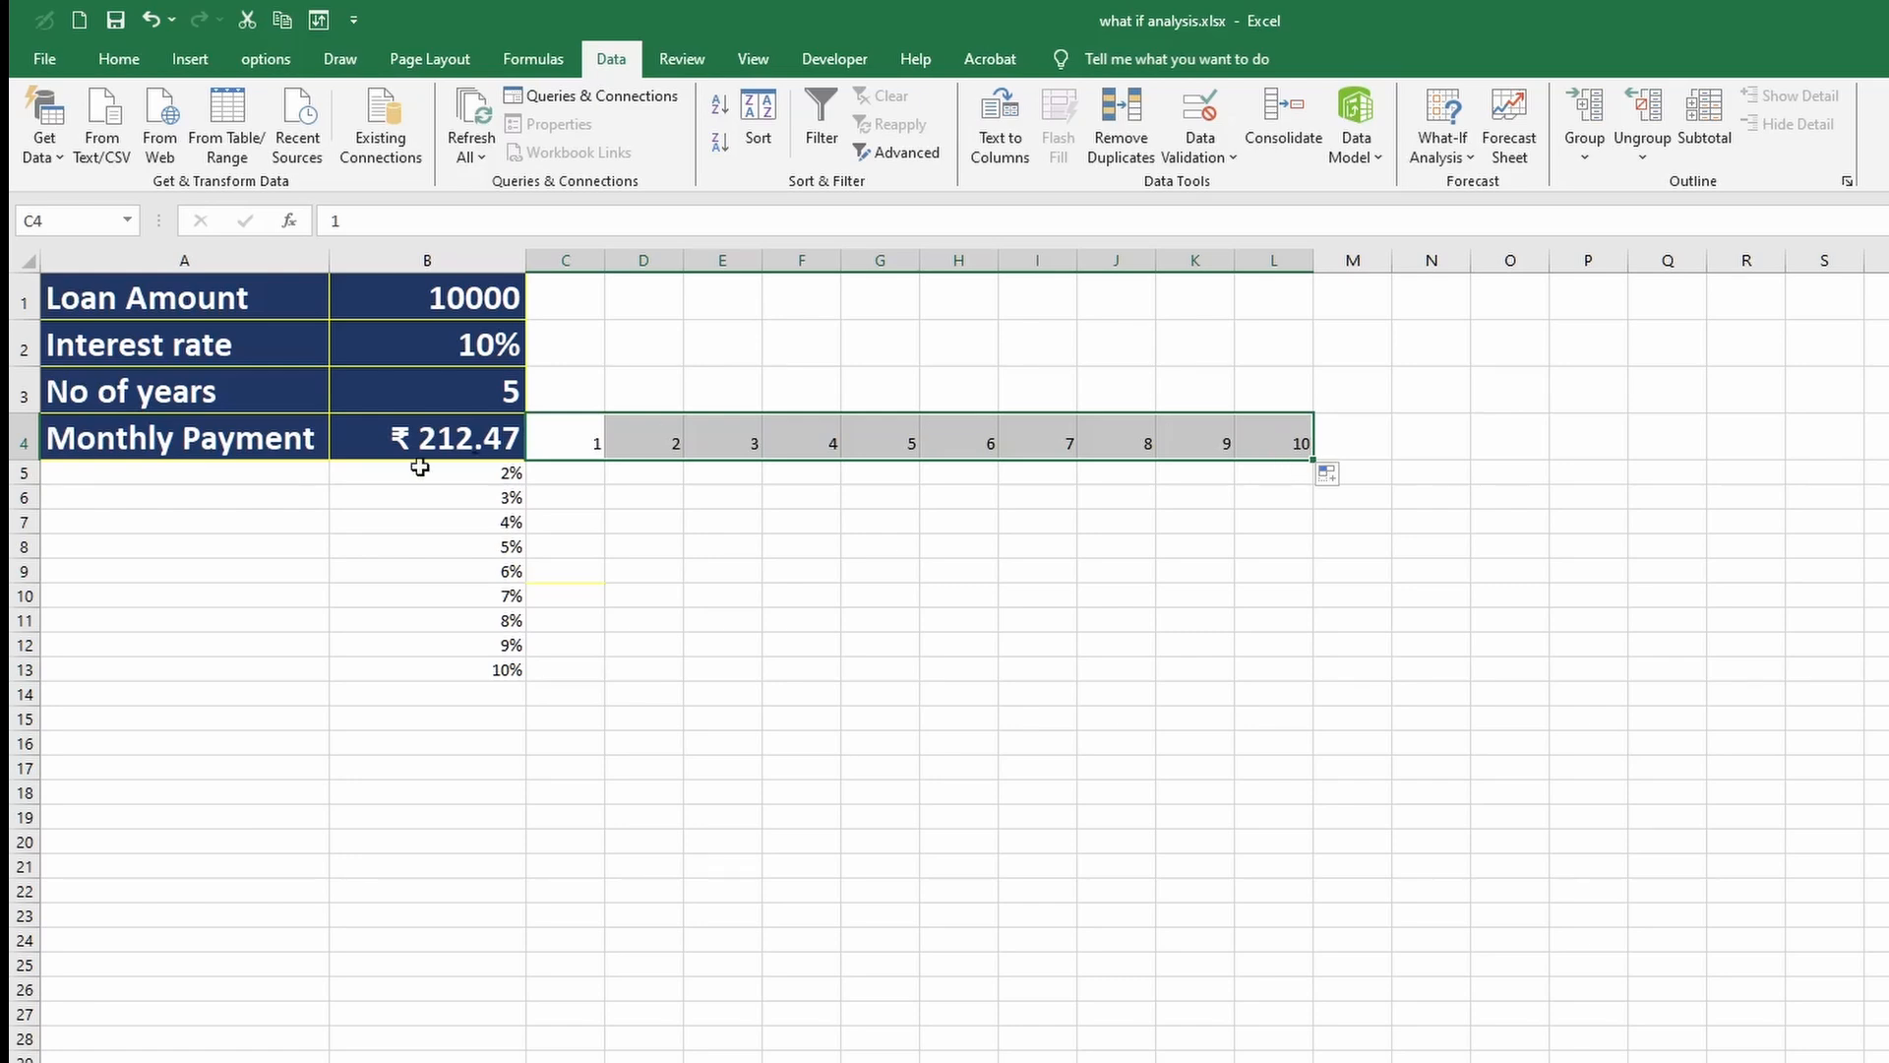
Create a two-variable data table over B4:L13 with B3 as the row input cell and B2 as the column input cell.
left_click(436, 522)
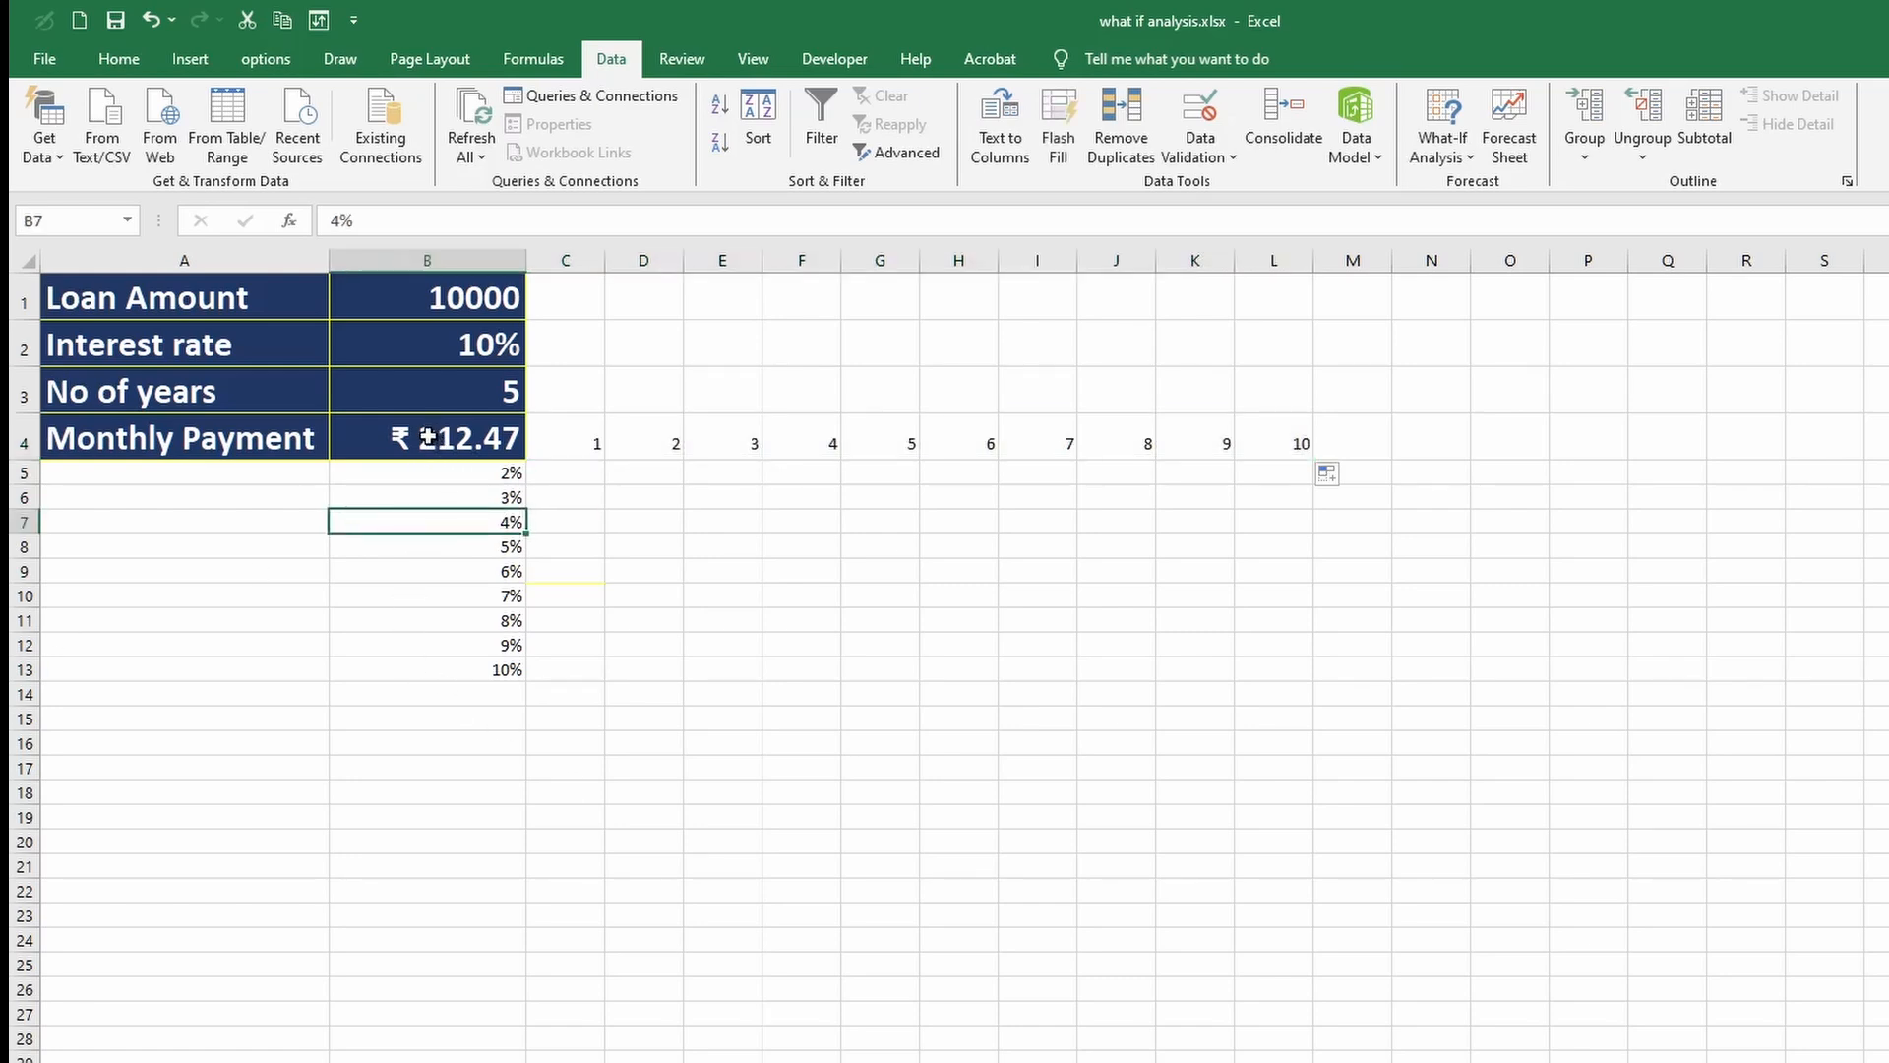
left_click_drag(428, 437, 1279, 673)
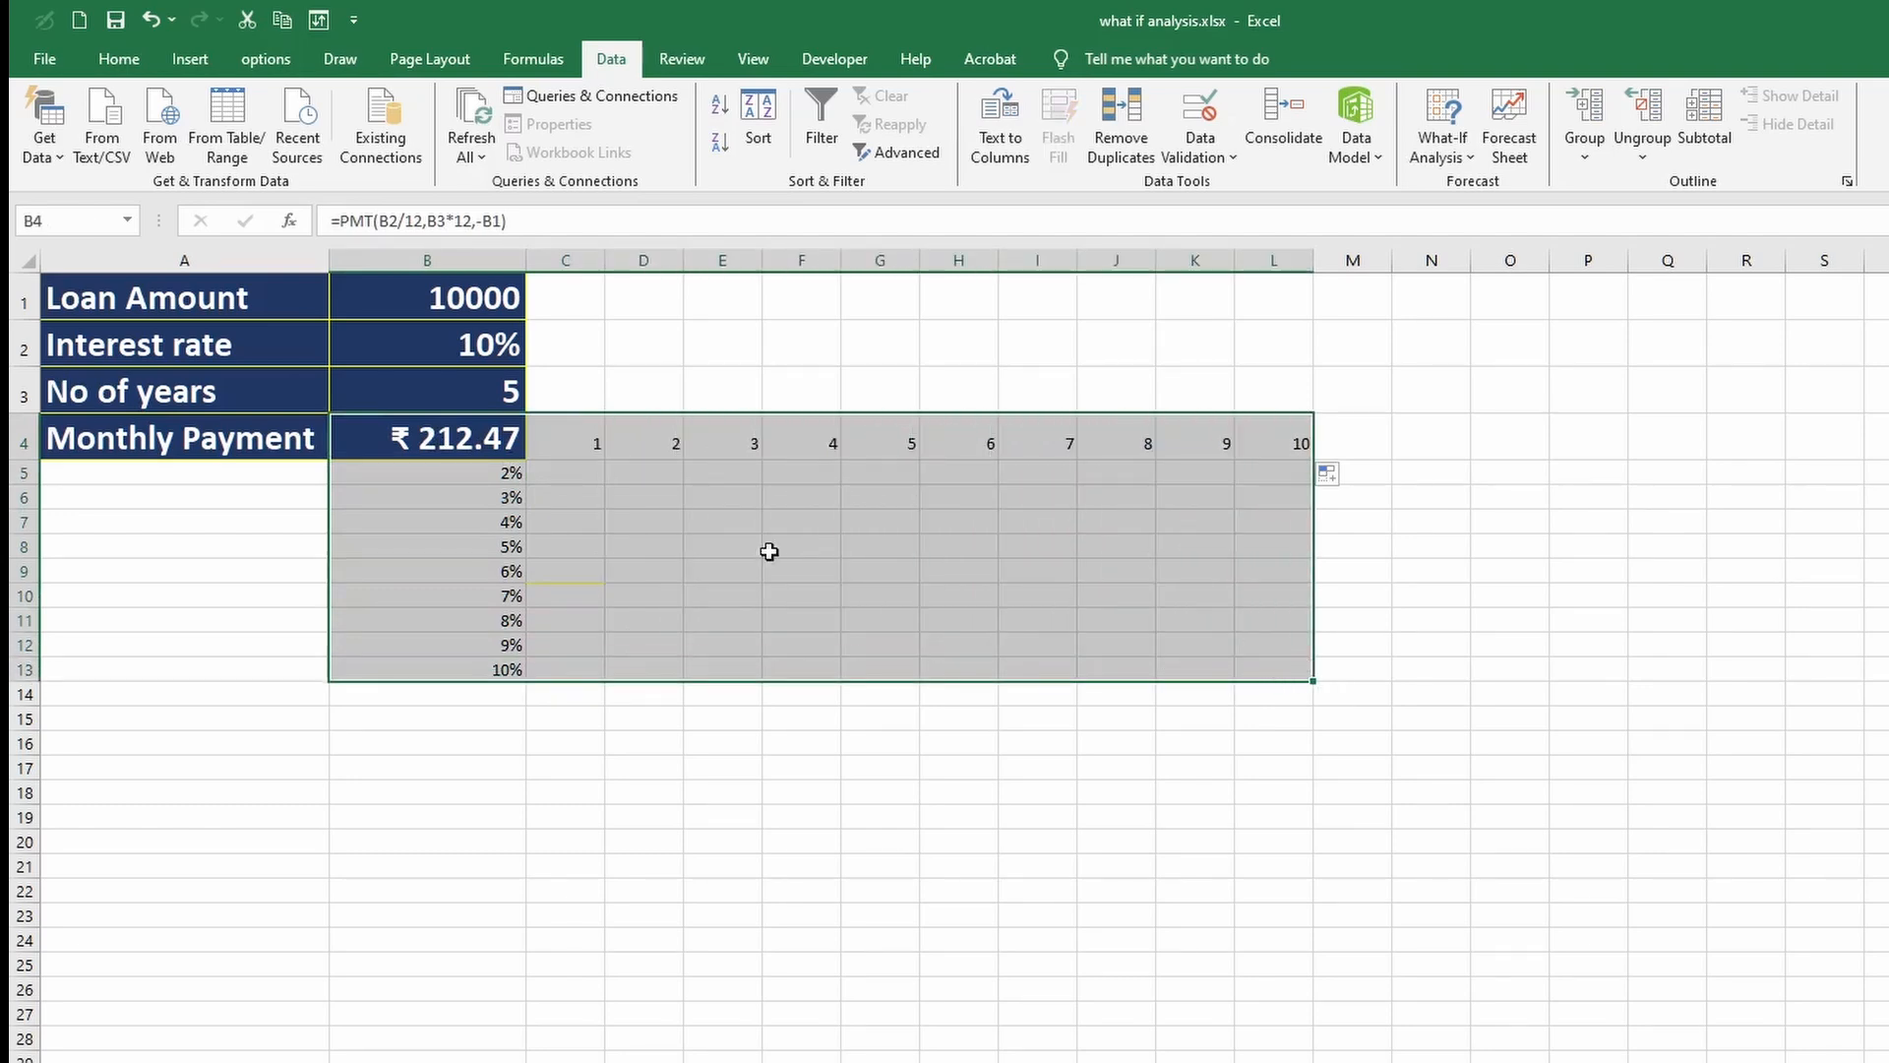
left_click(1472, 156)
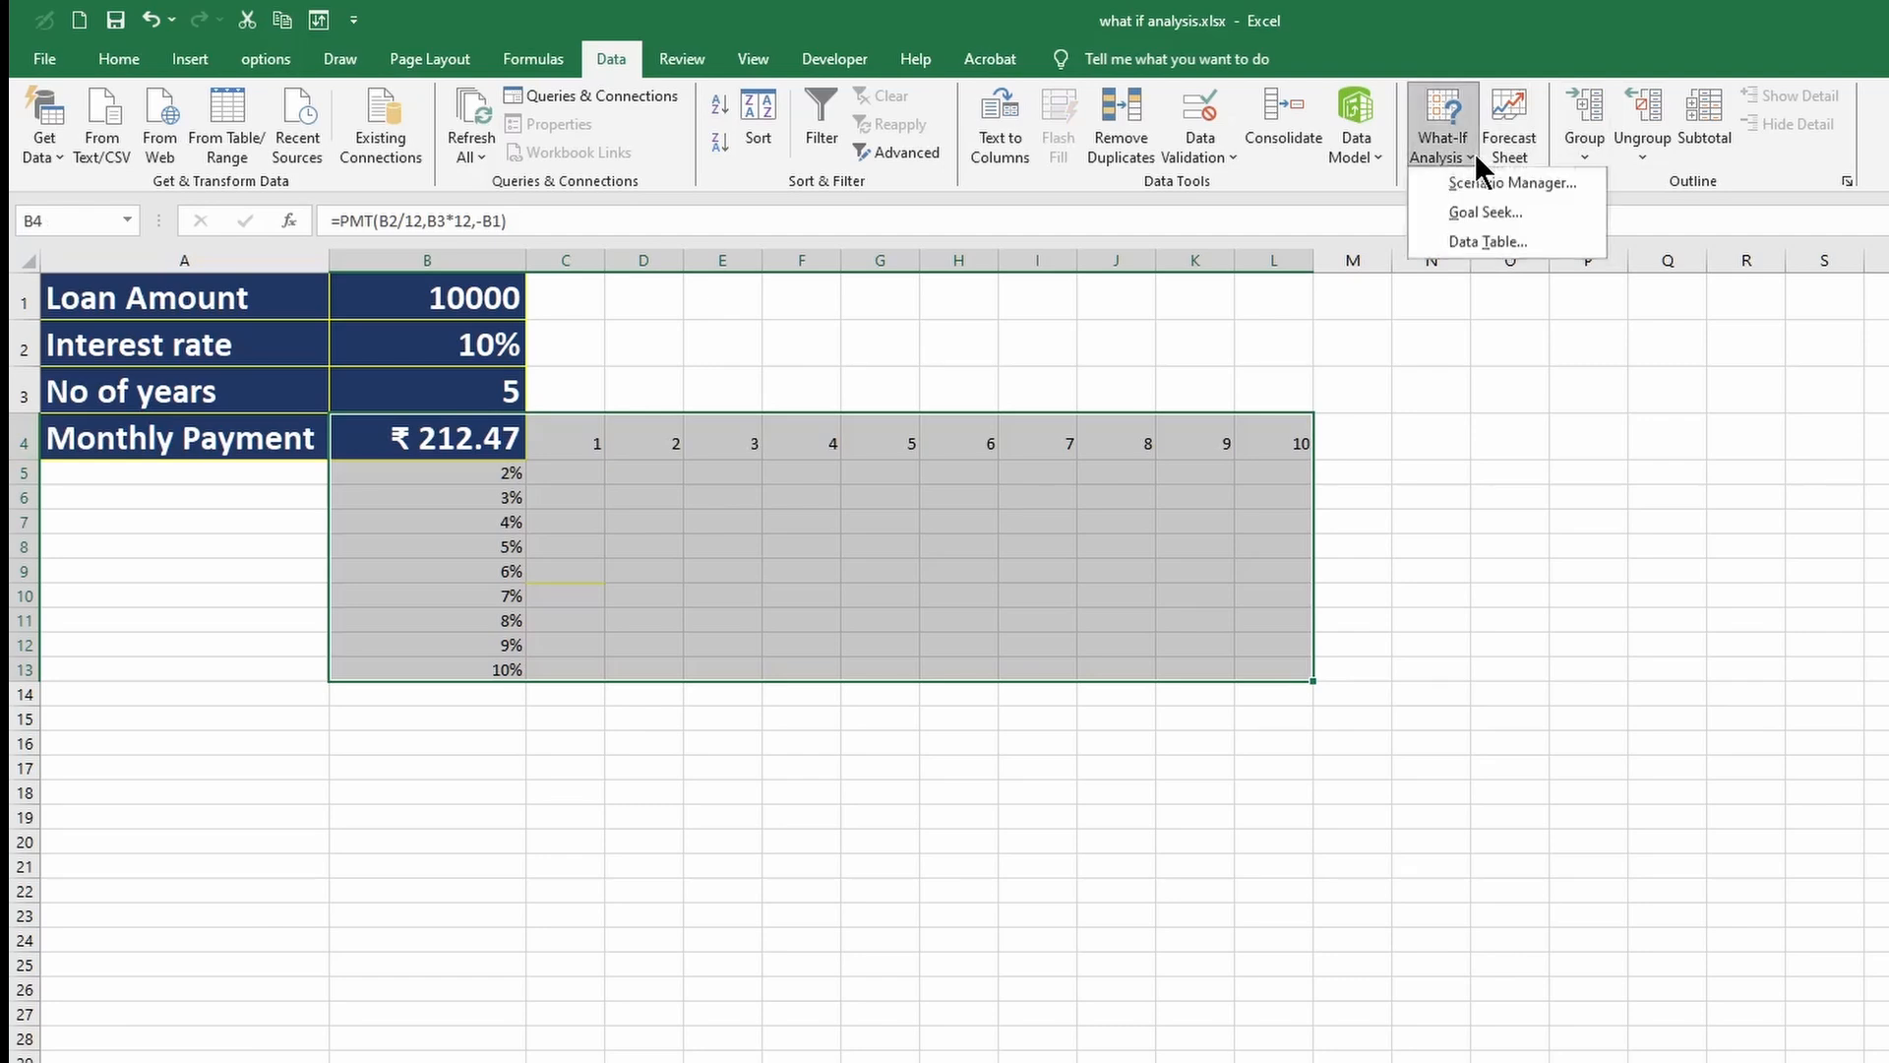
left_click(1496, 241)
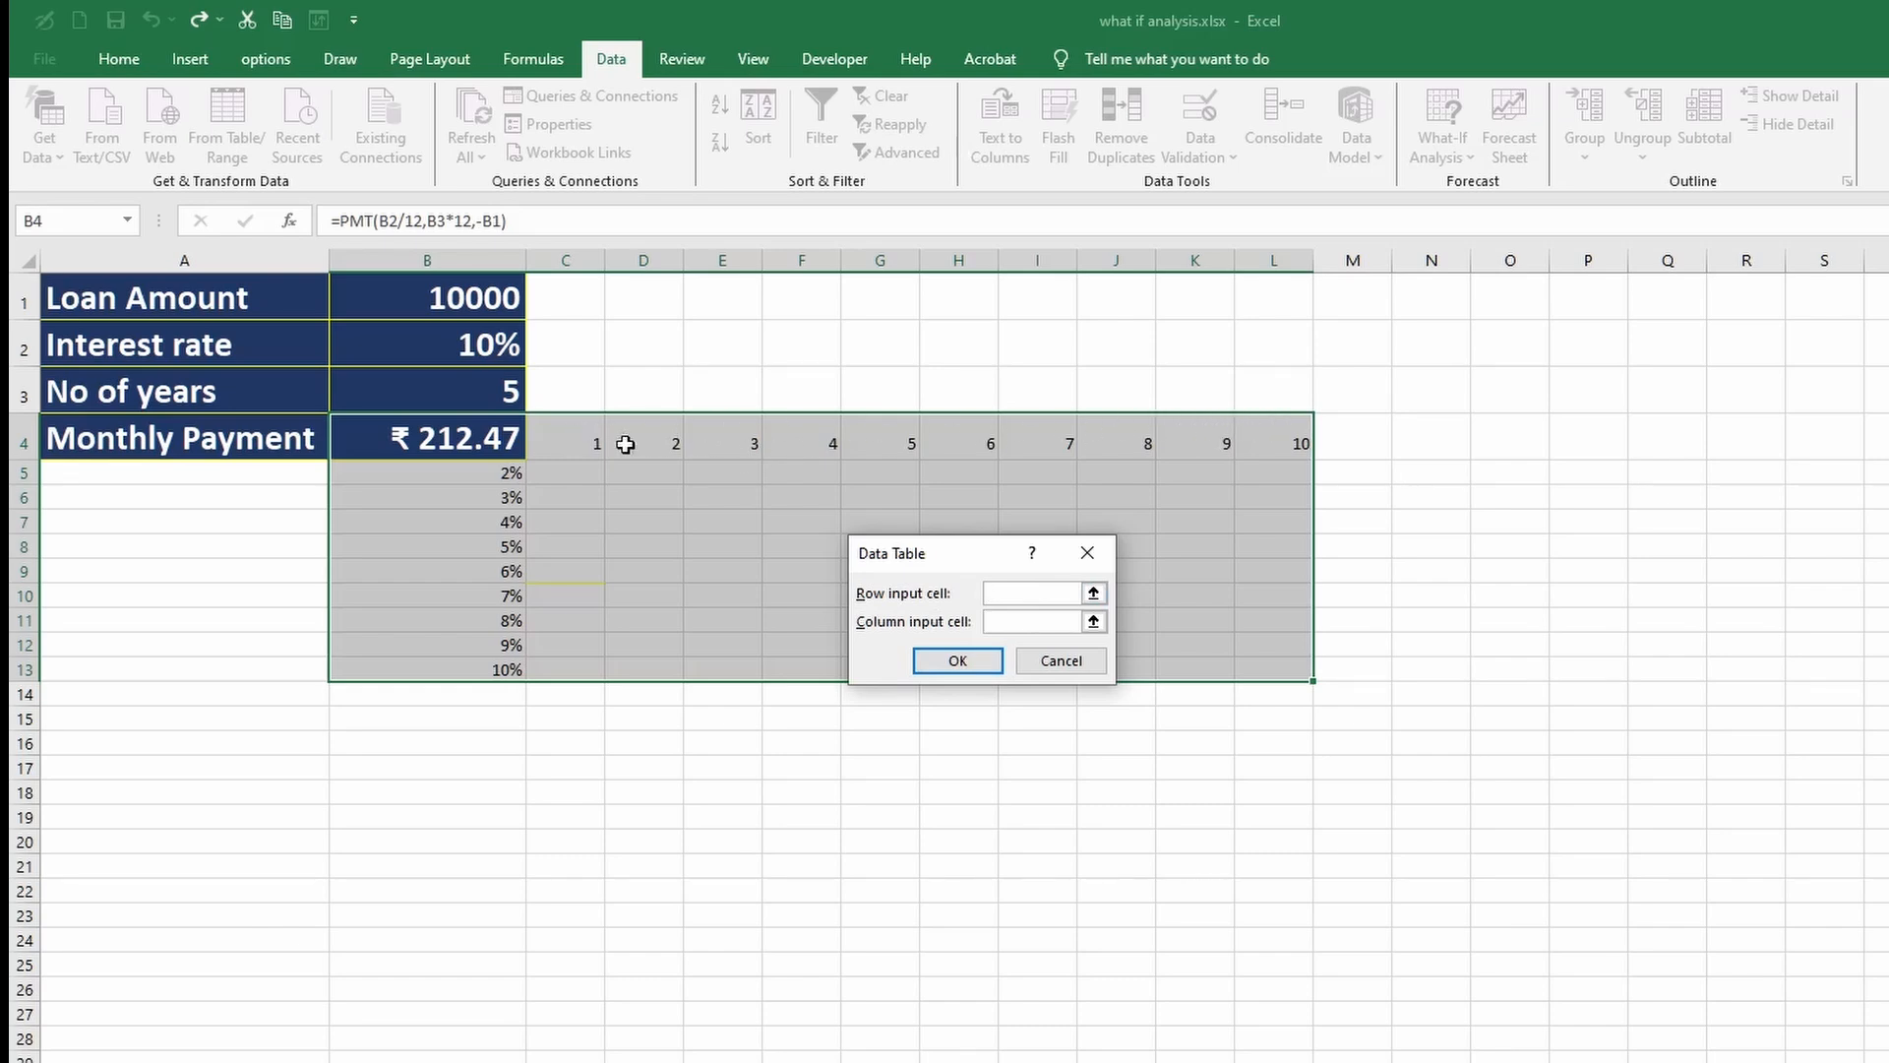
left_click(453, 394)
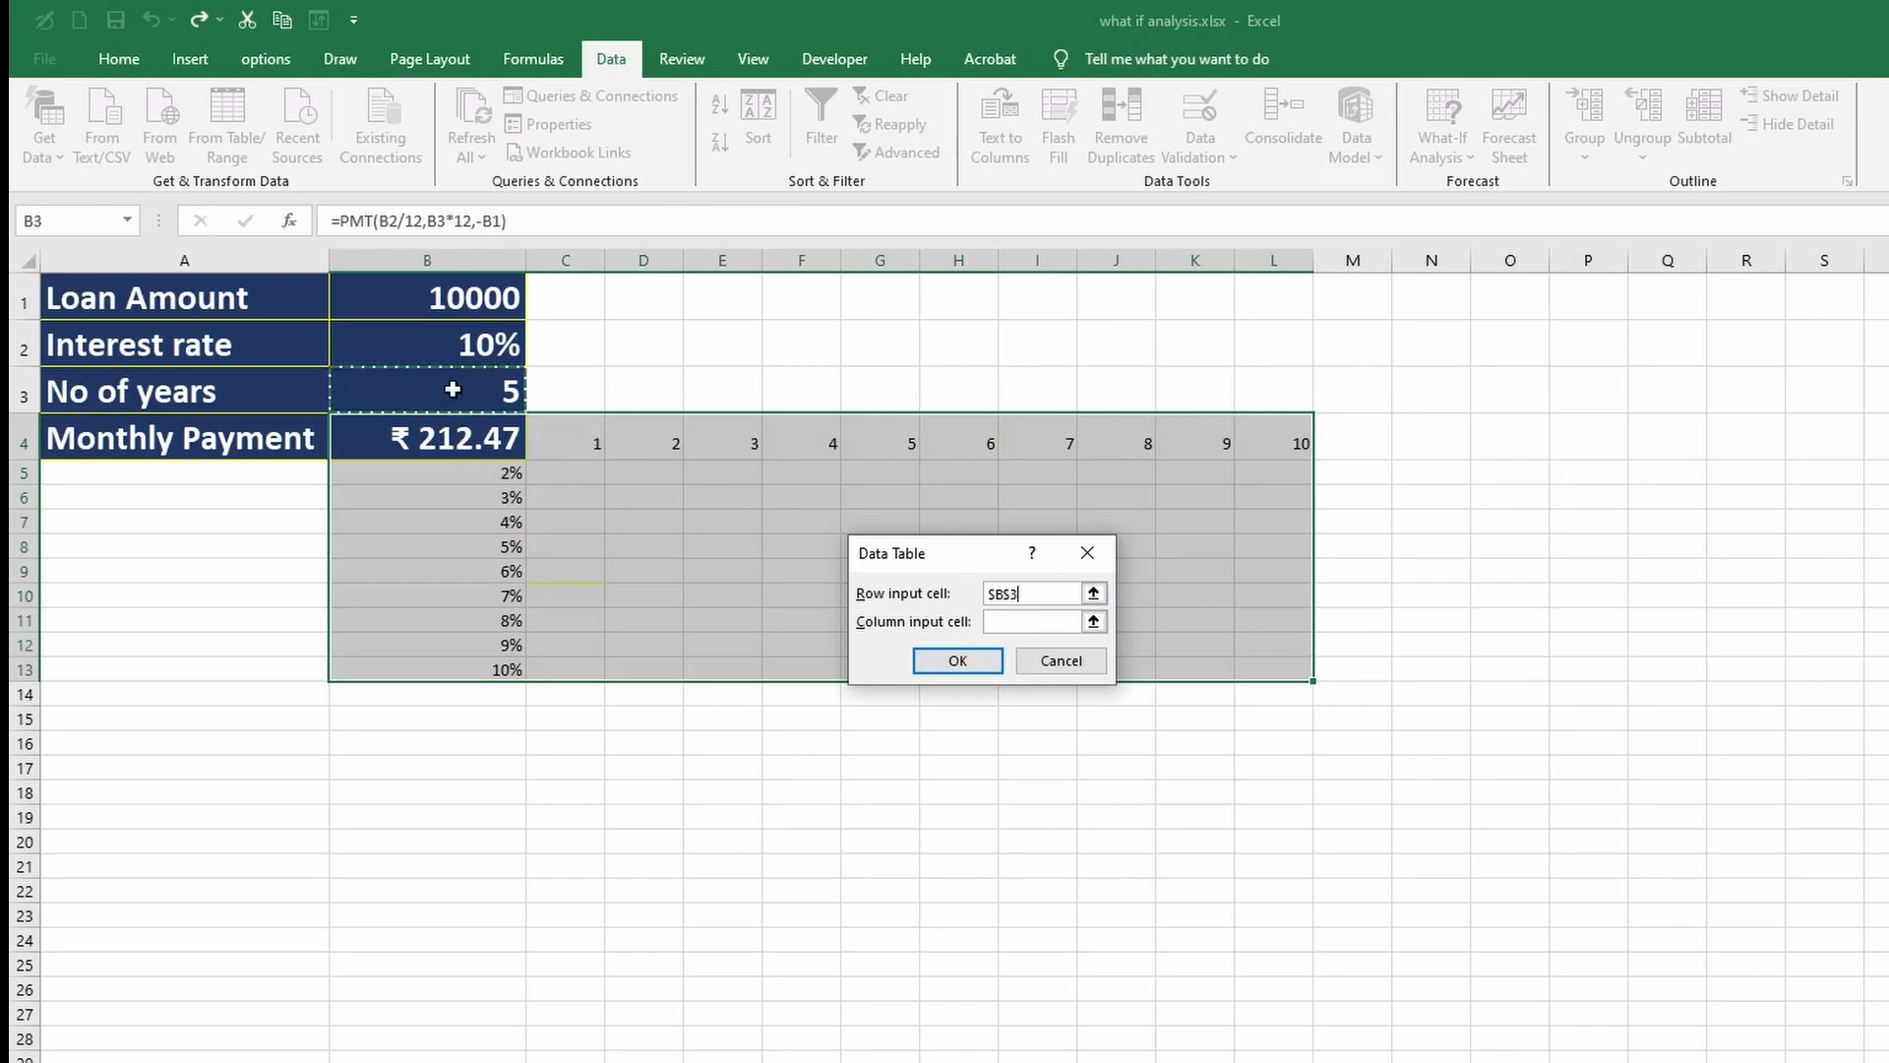
left_click(1025, 620)
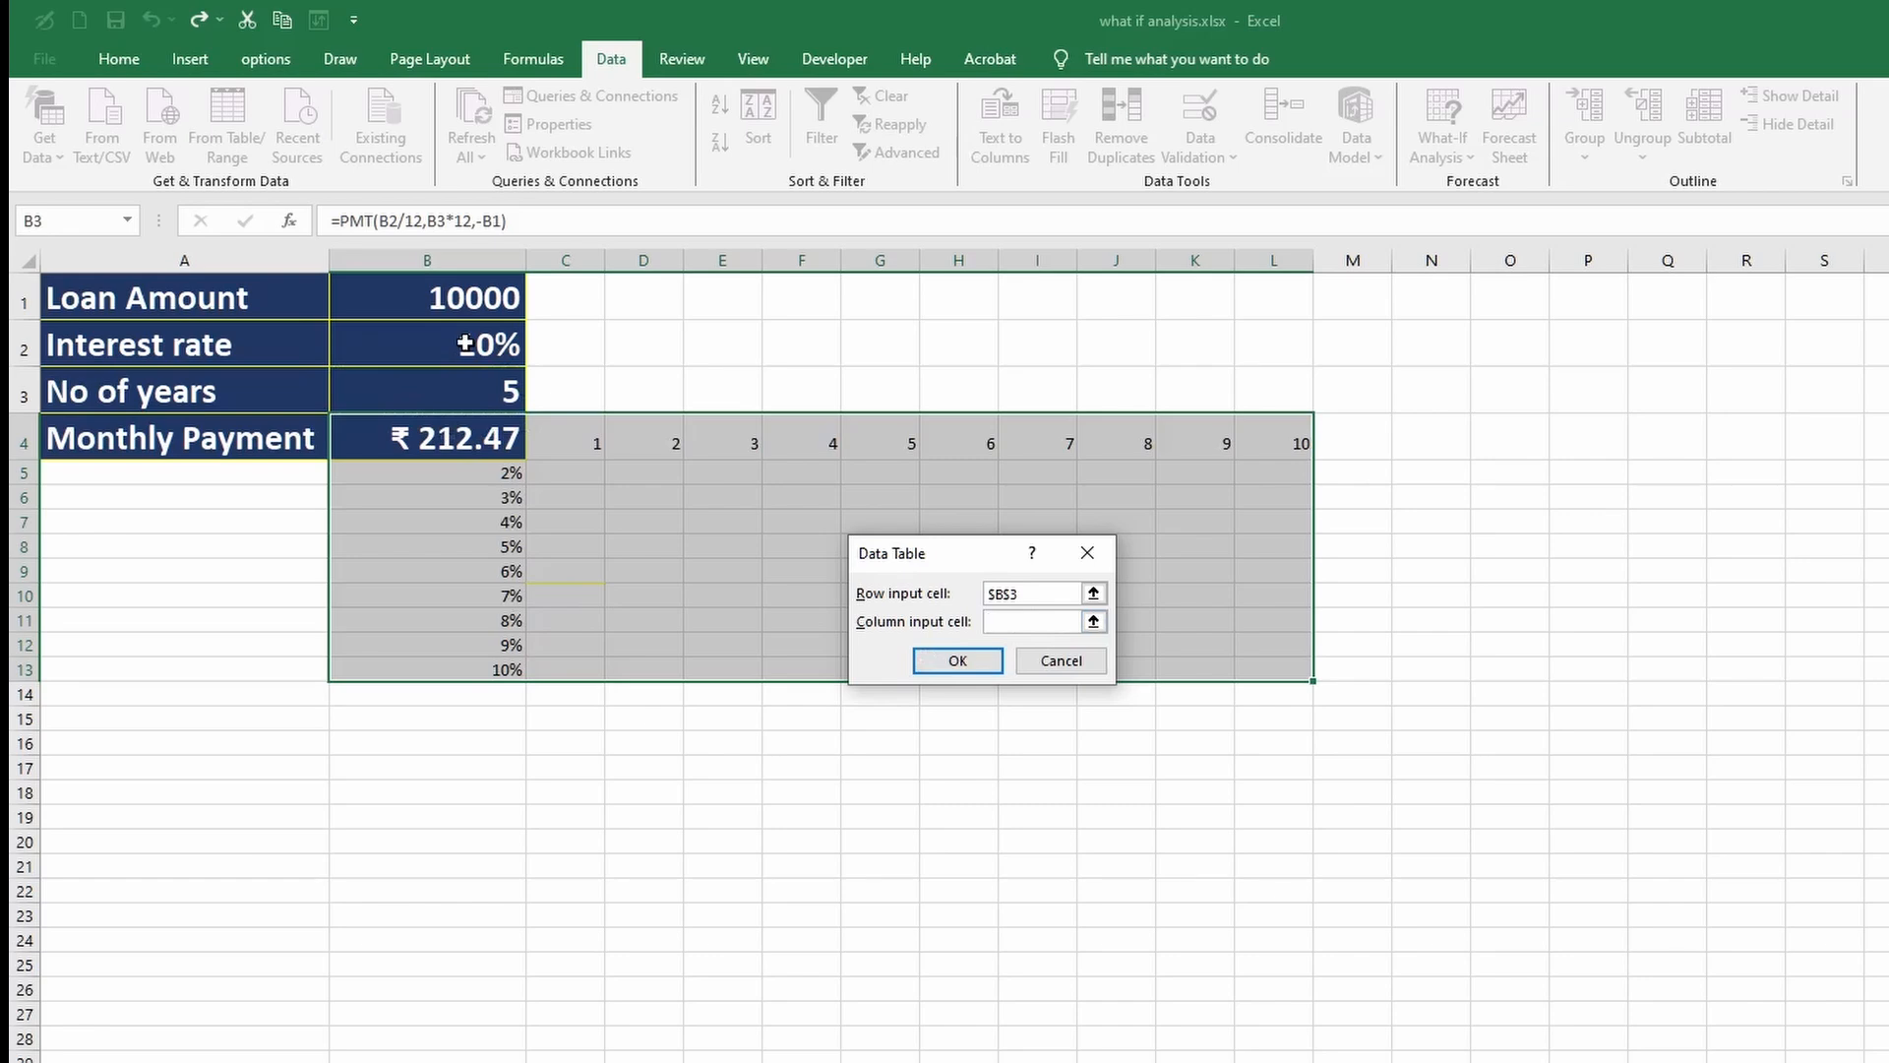
left_click(464, 344)
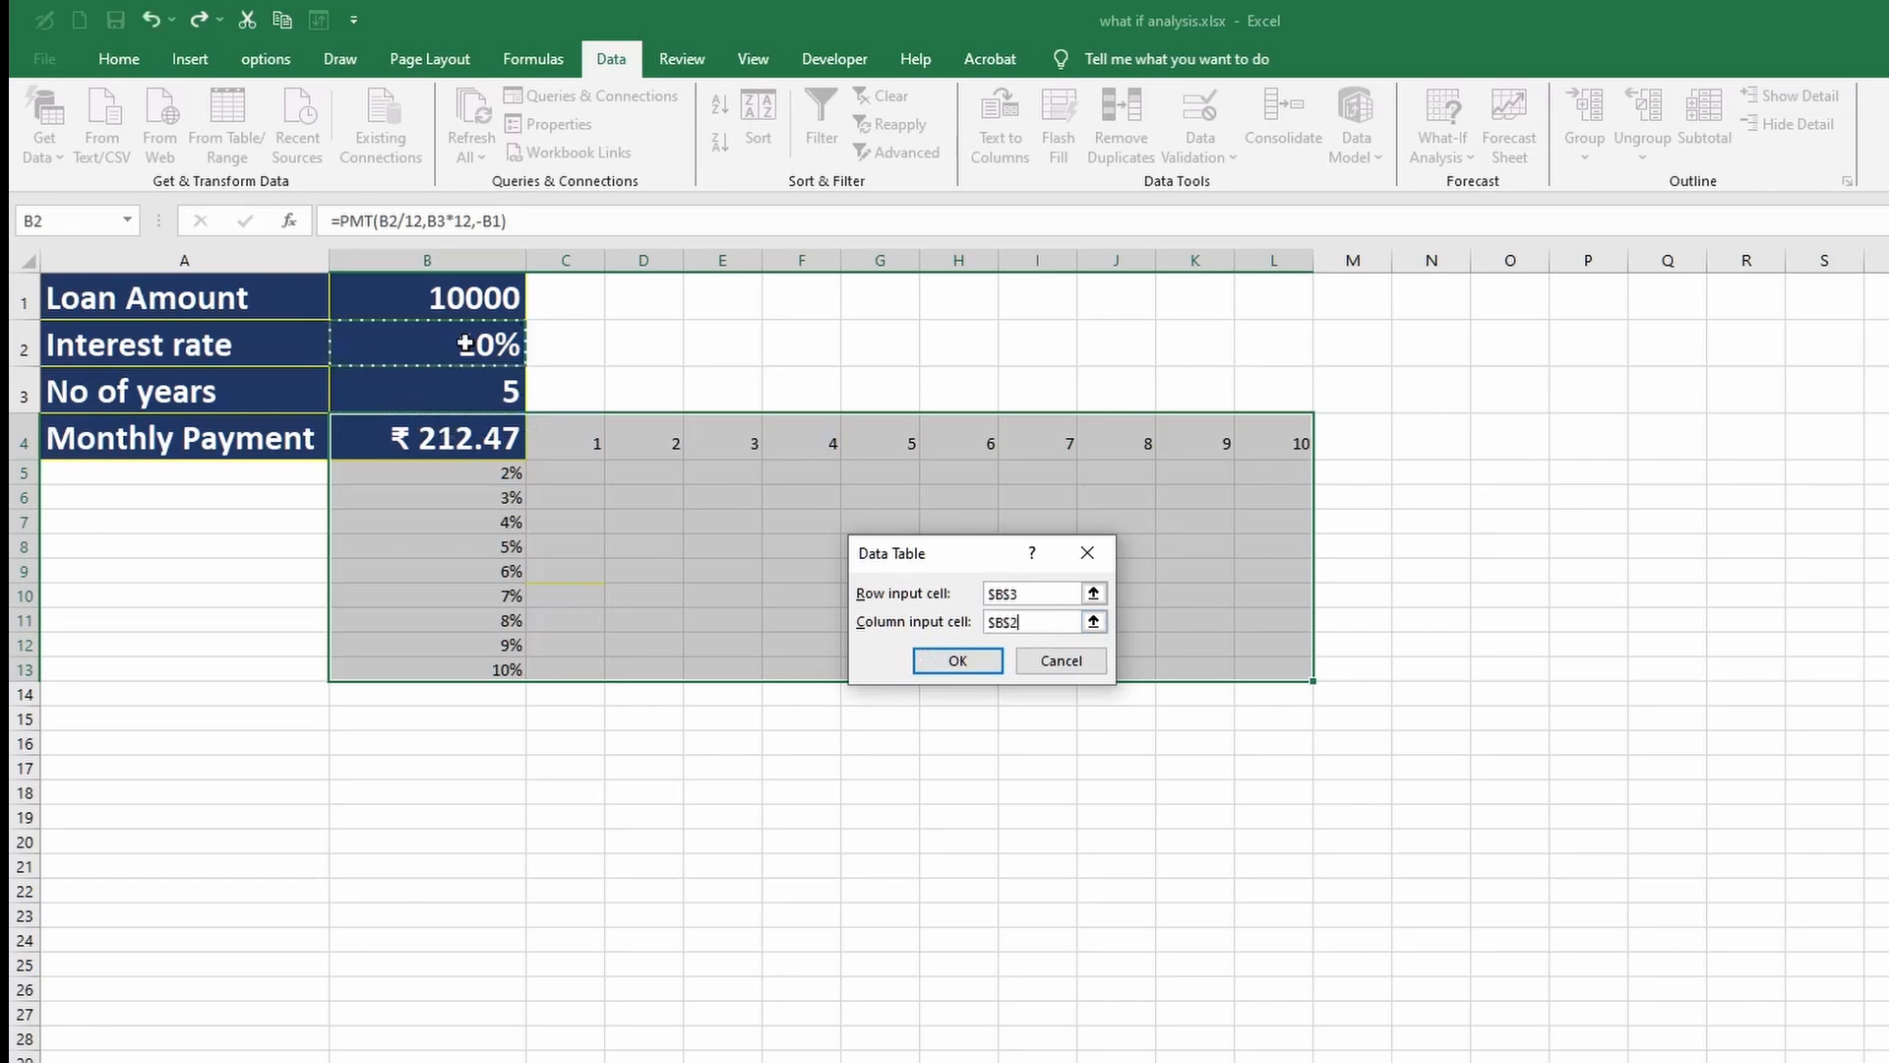
left_click(955, 660)
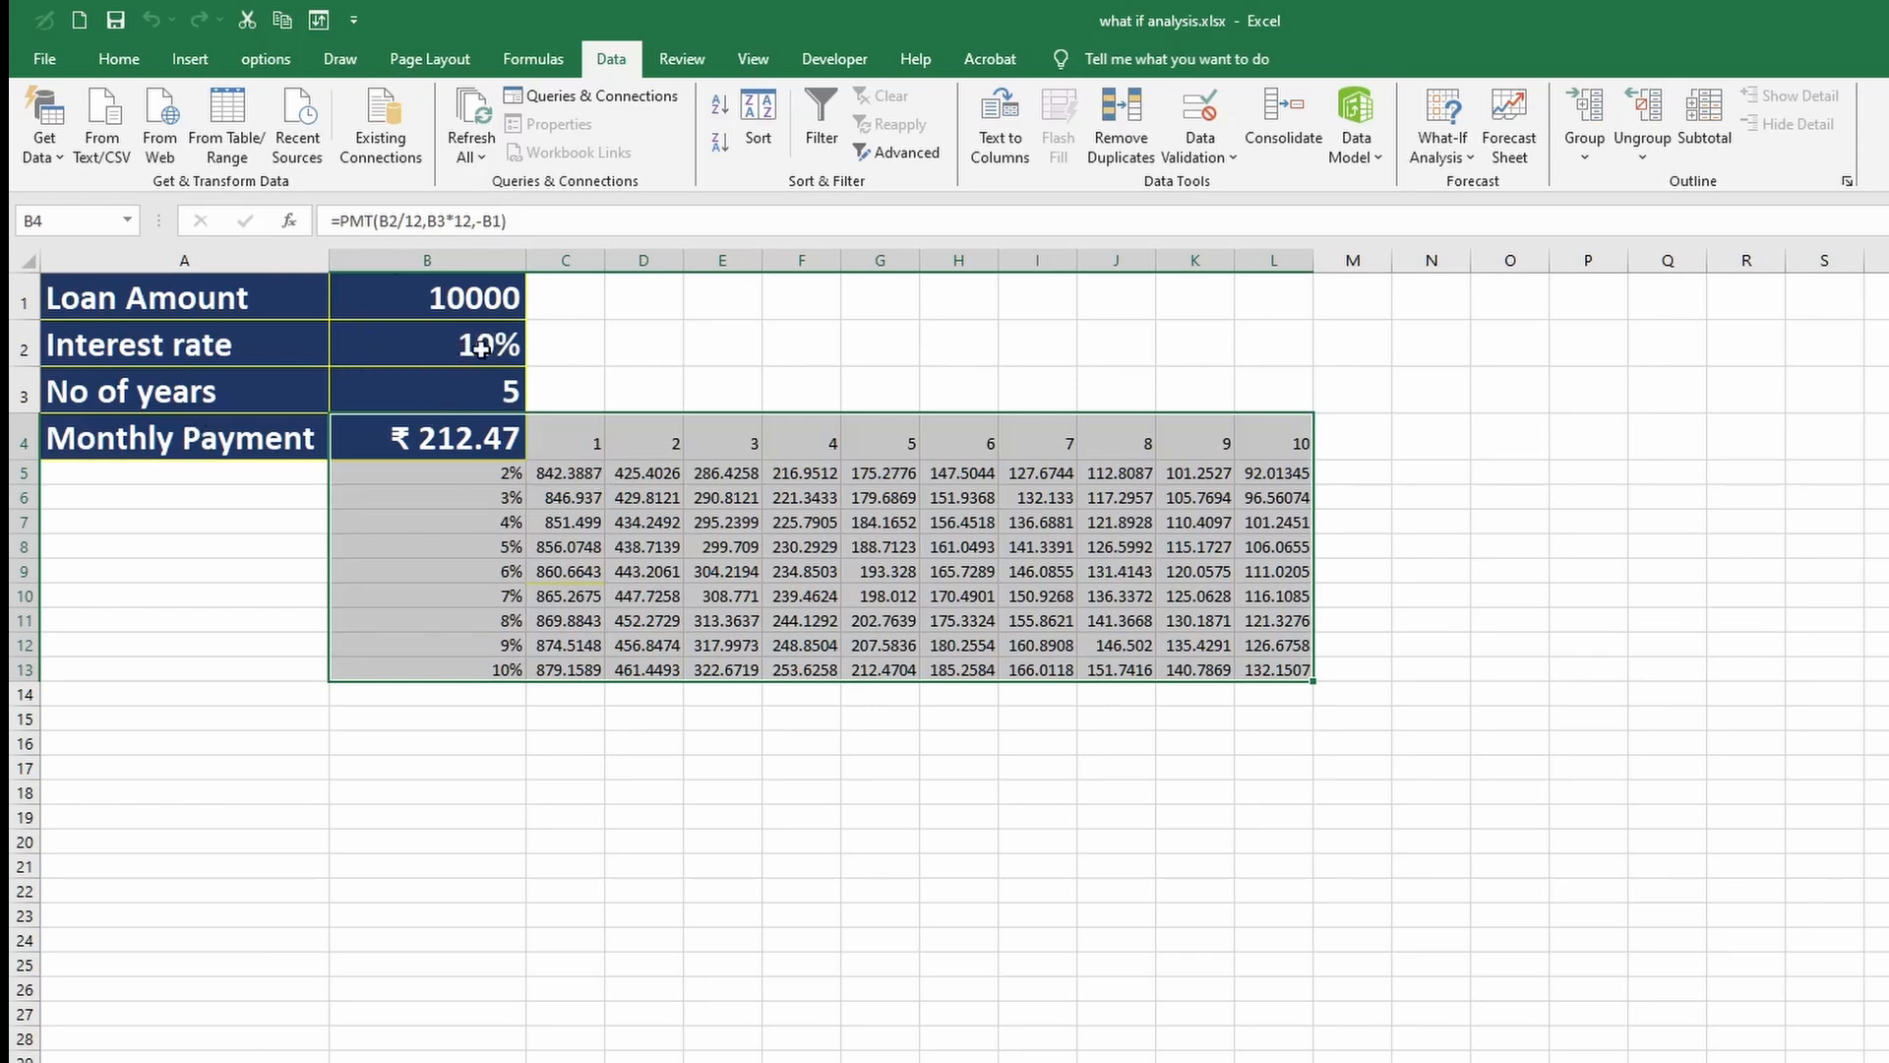
Examine the data table's payments for 10% interest over 5, 9 and 10 years and for 9% over 7 years.
left_click(887, 671)
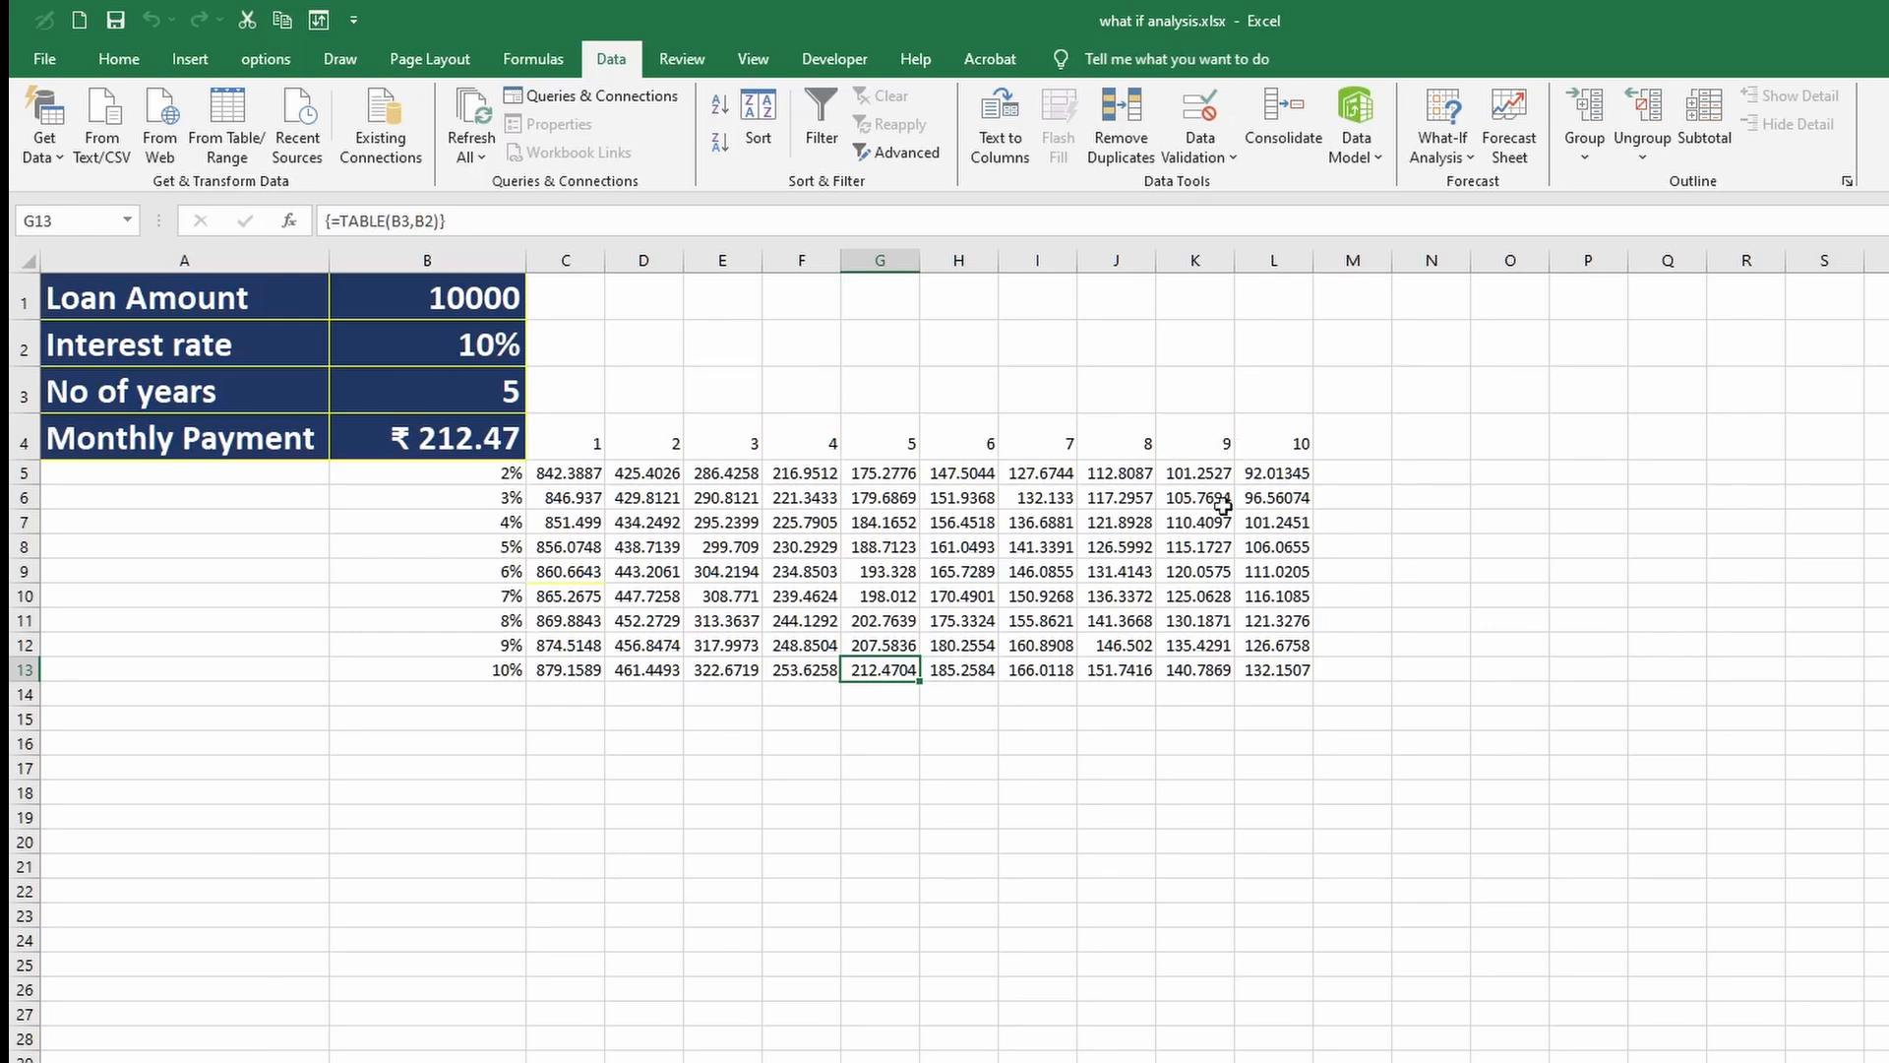
left_click(1200, 675)
left_click(1256, 671)
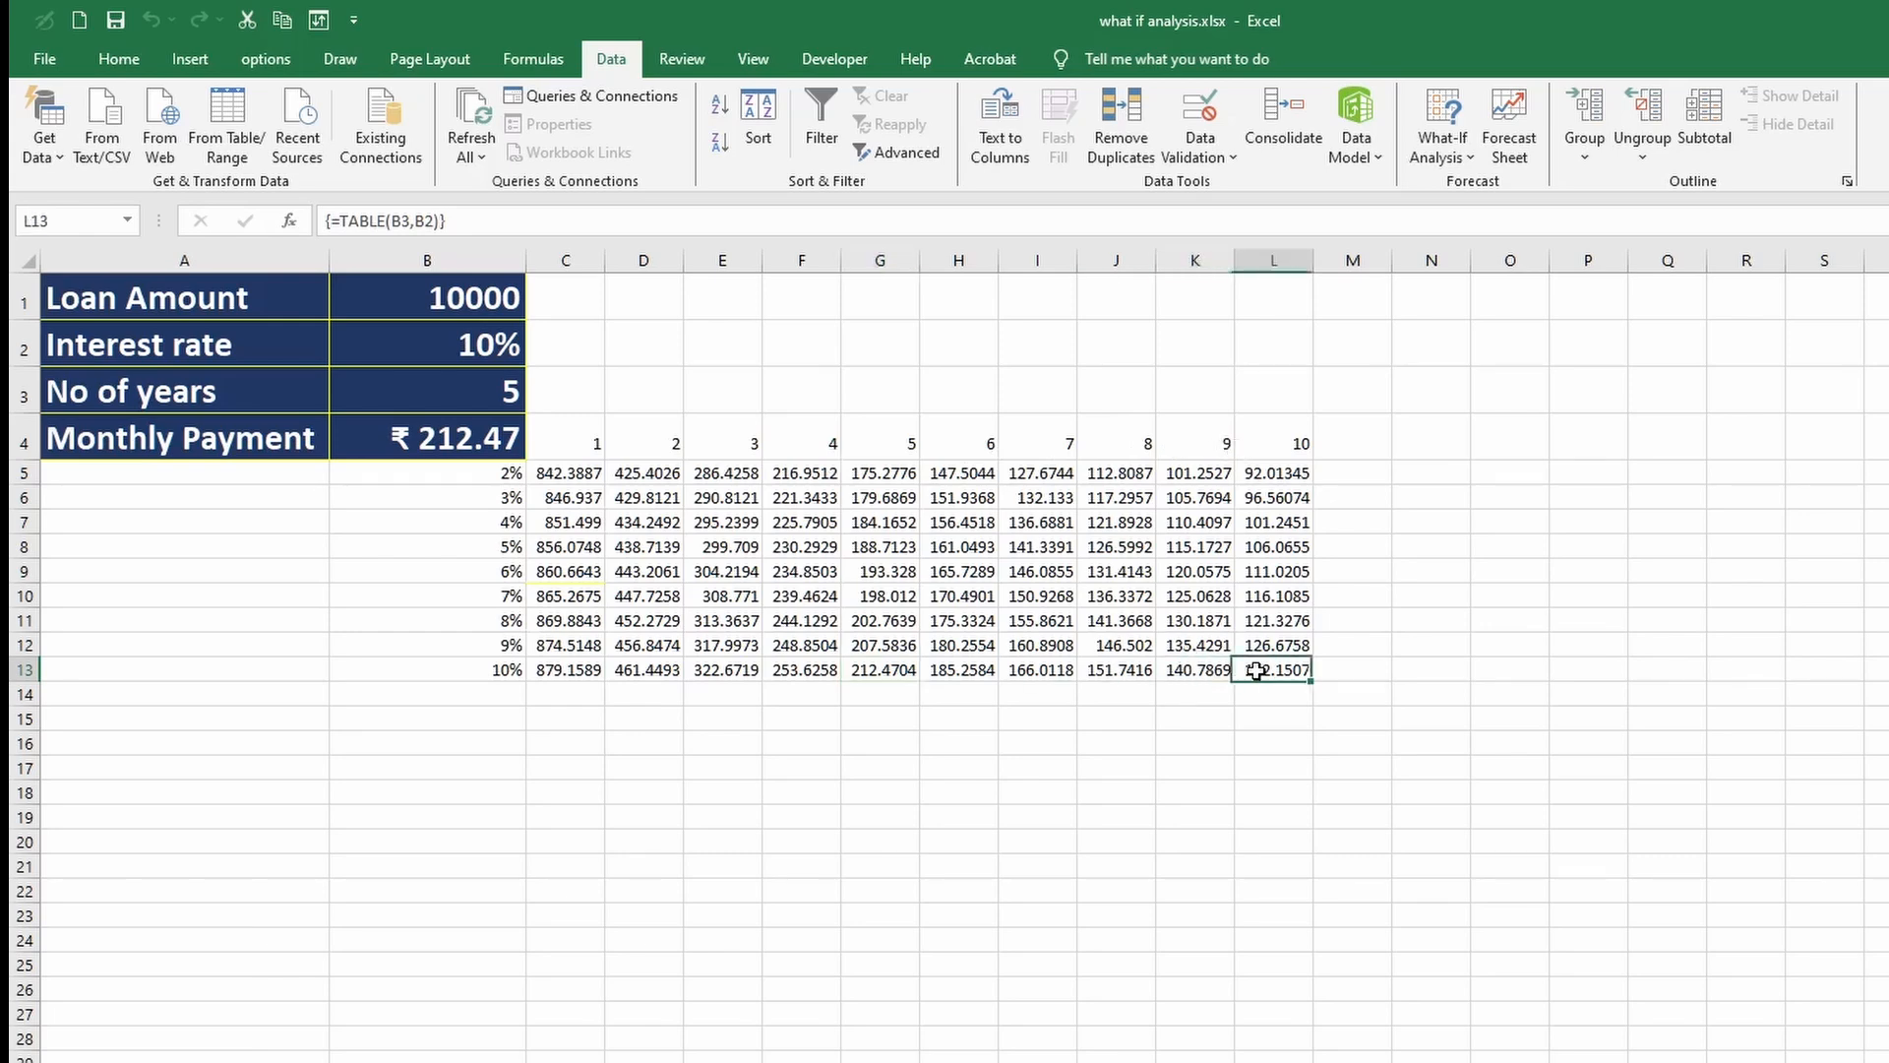
left_click(1035, 639)
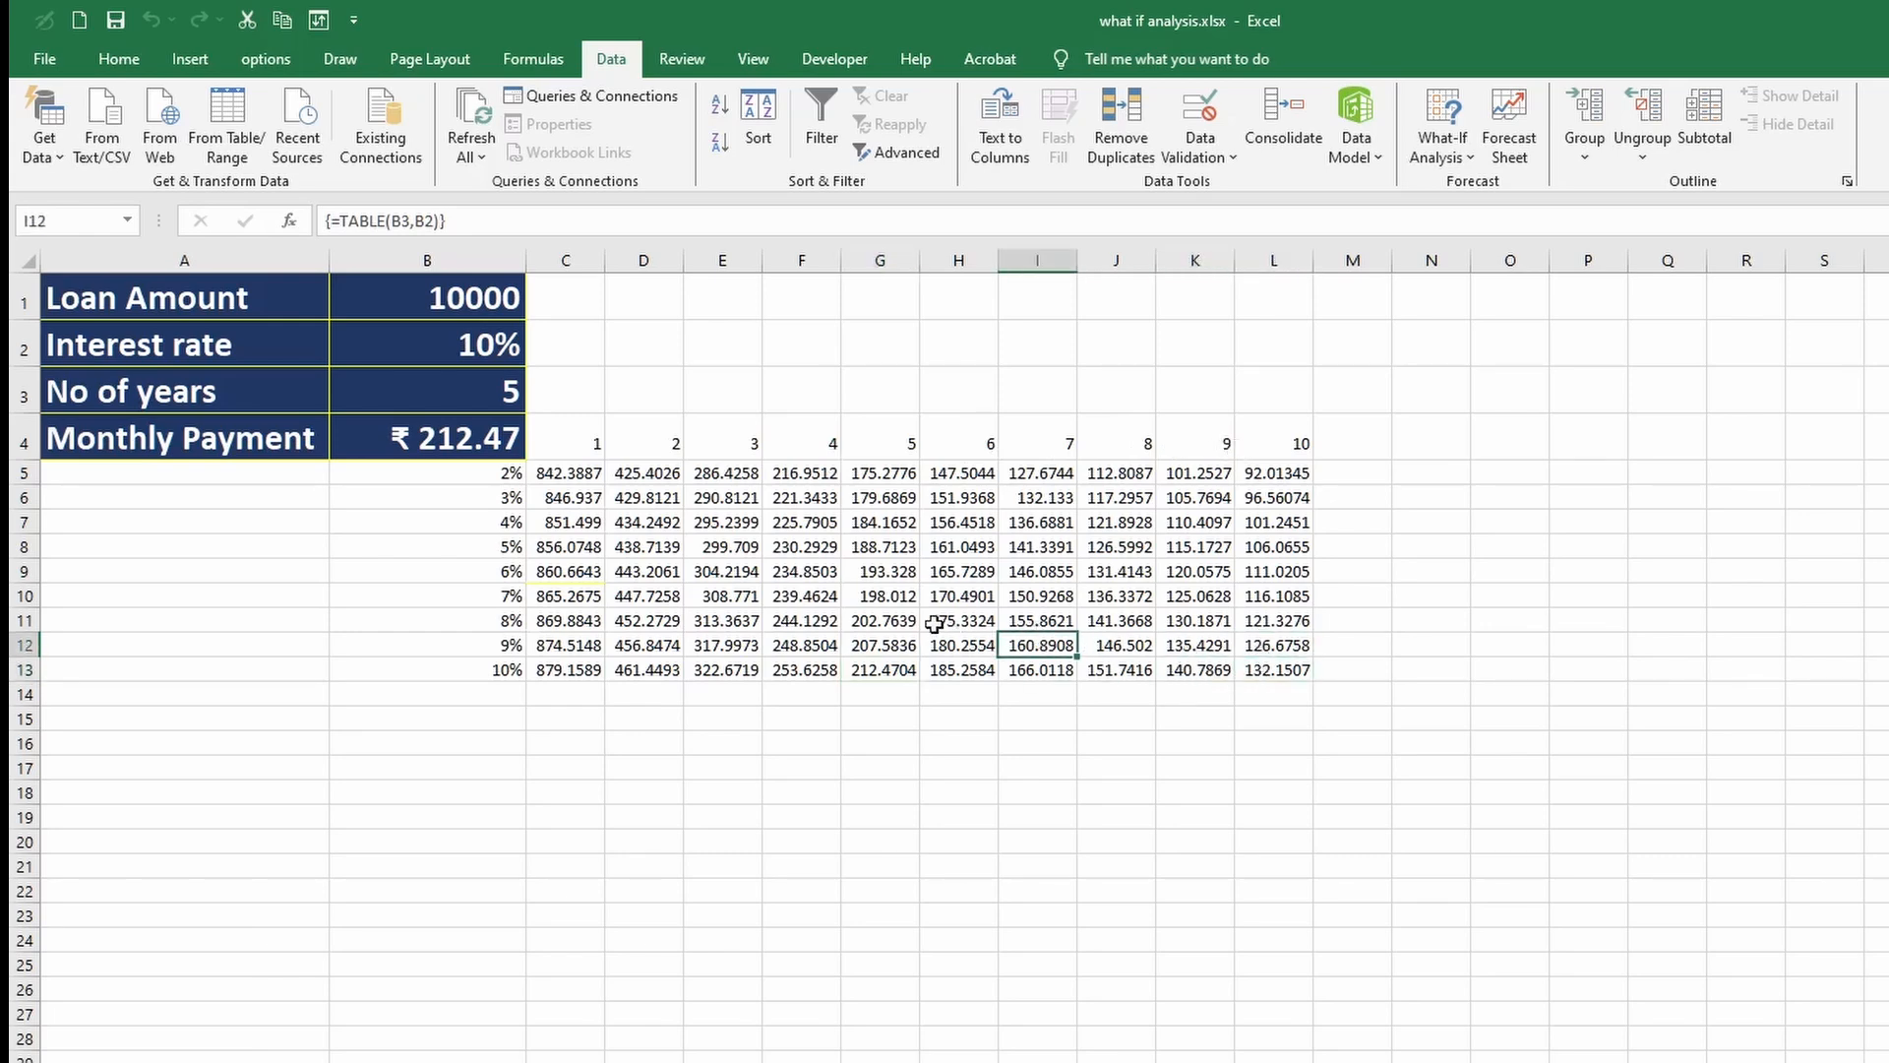
Examine the data table's payments at 7% interest for loan terms of 4, 1 and 3 years.
left_click(817, 593)
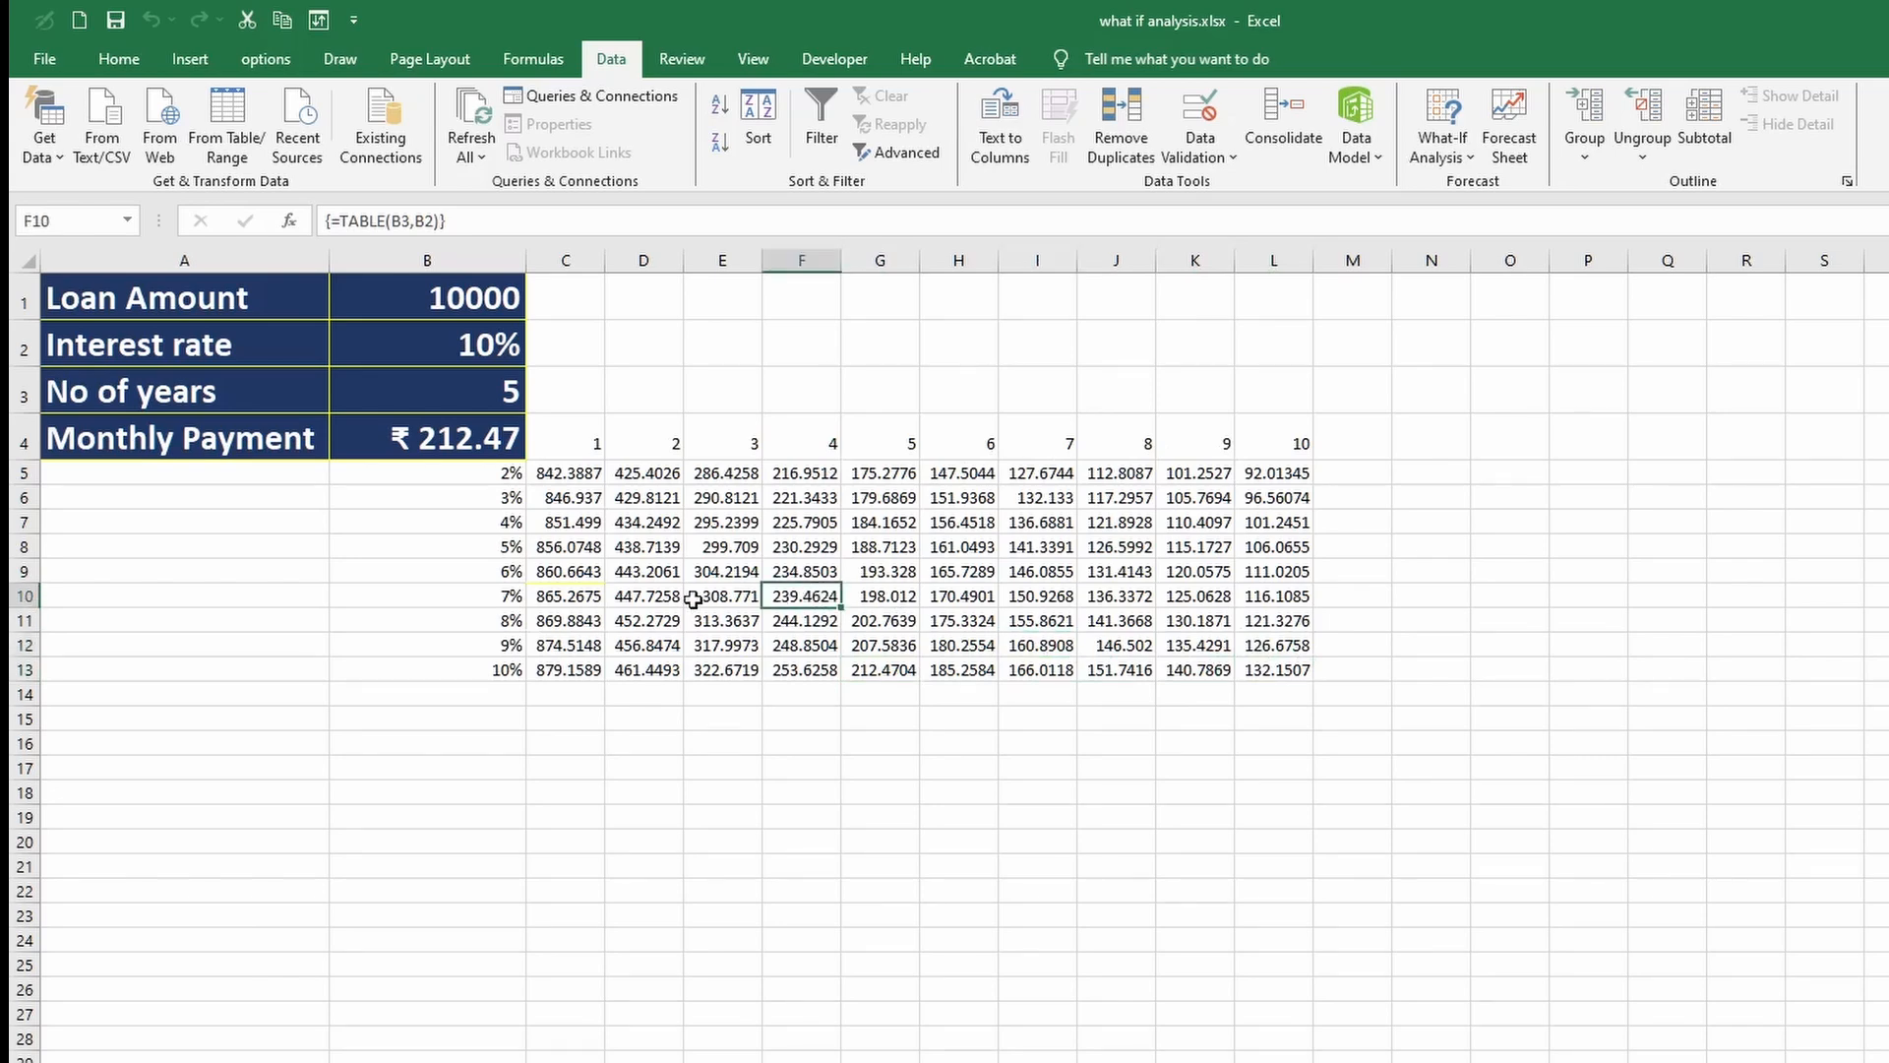
left_click(588, 597)
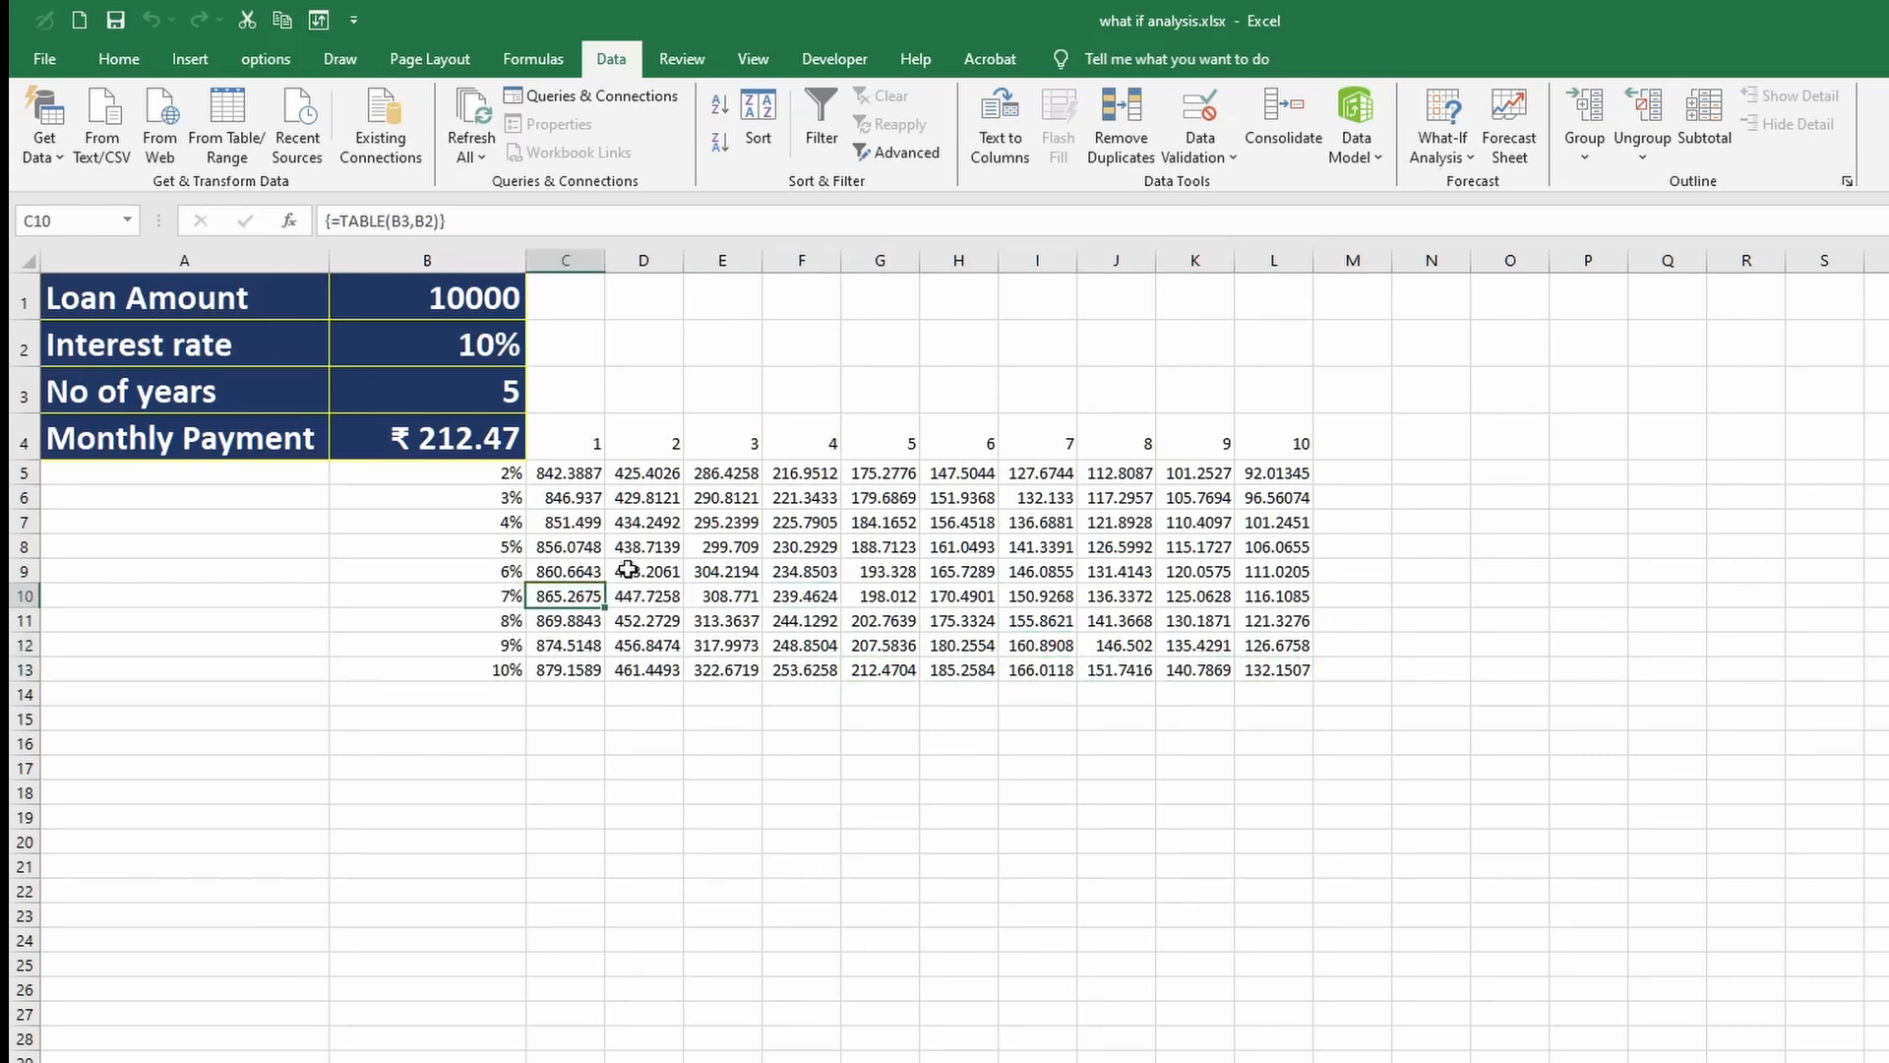
left_click(745, 452)
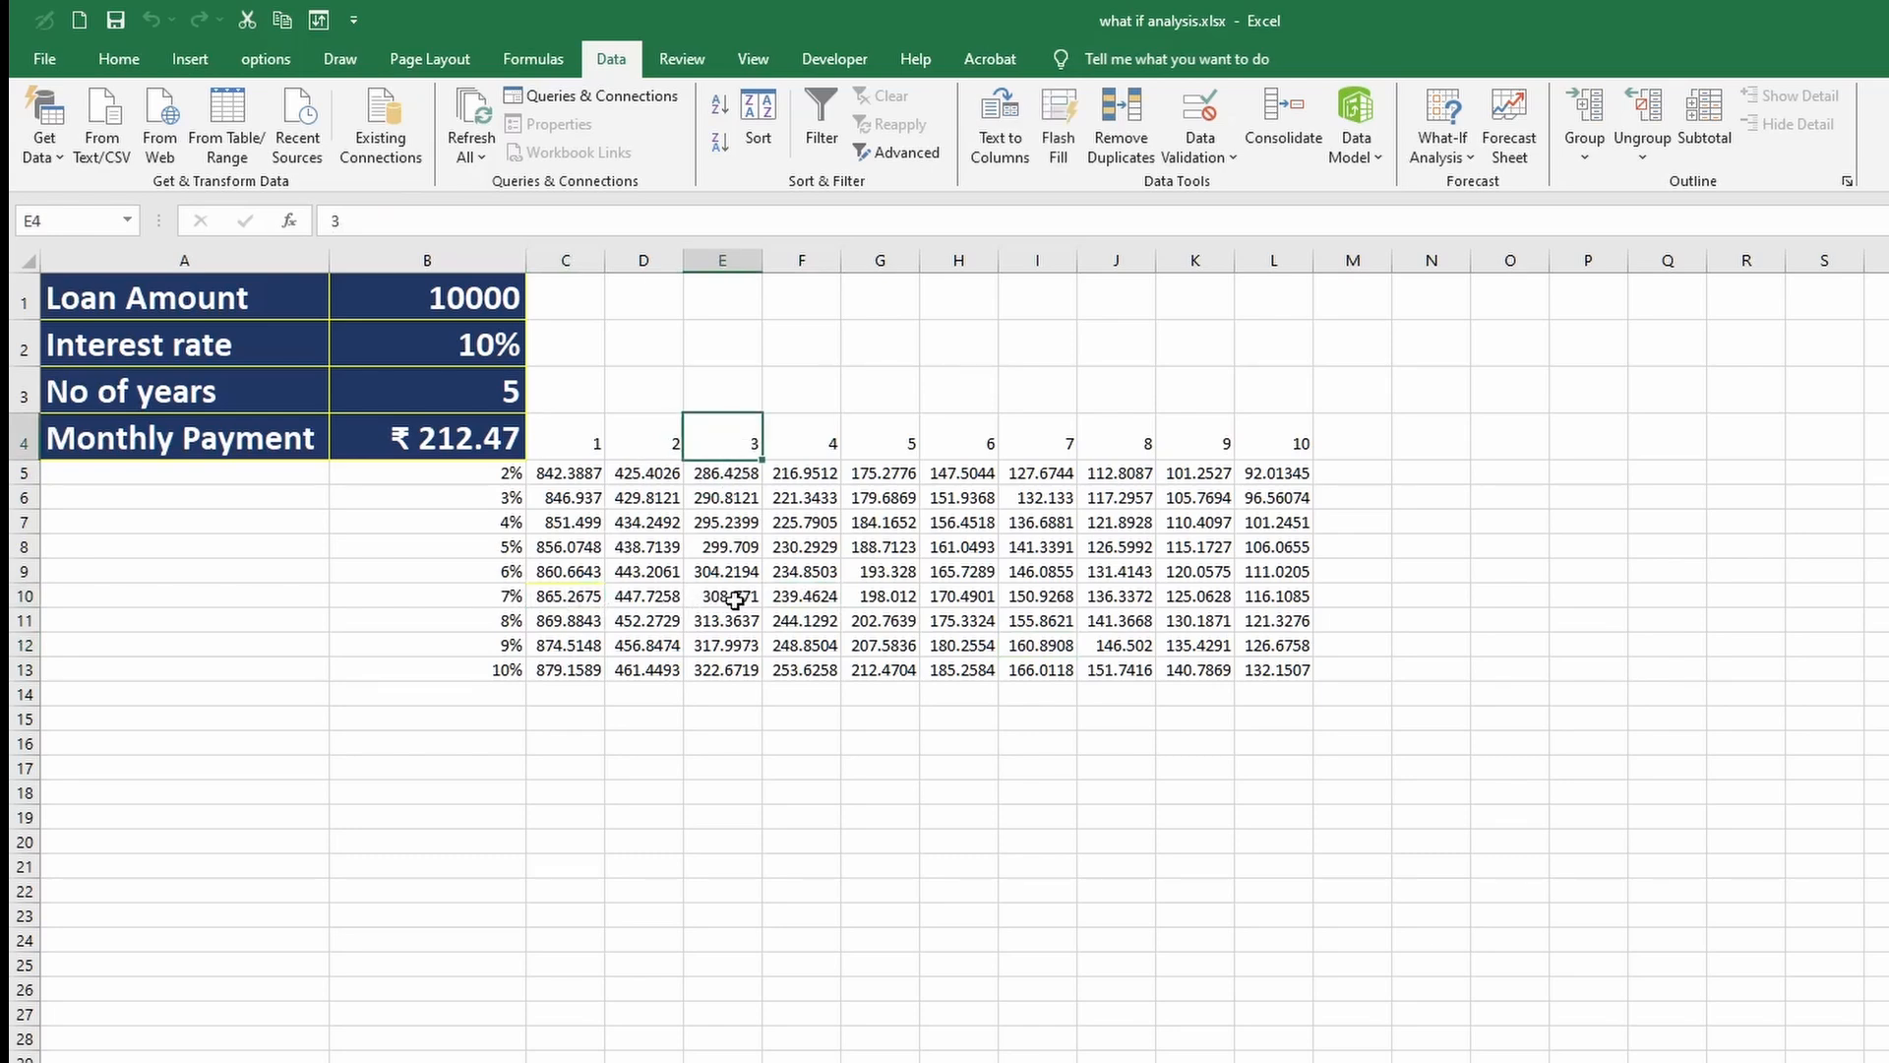
left_click(734, 598)
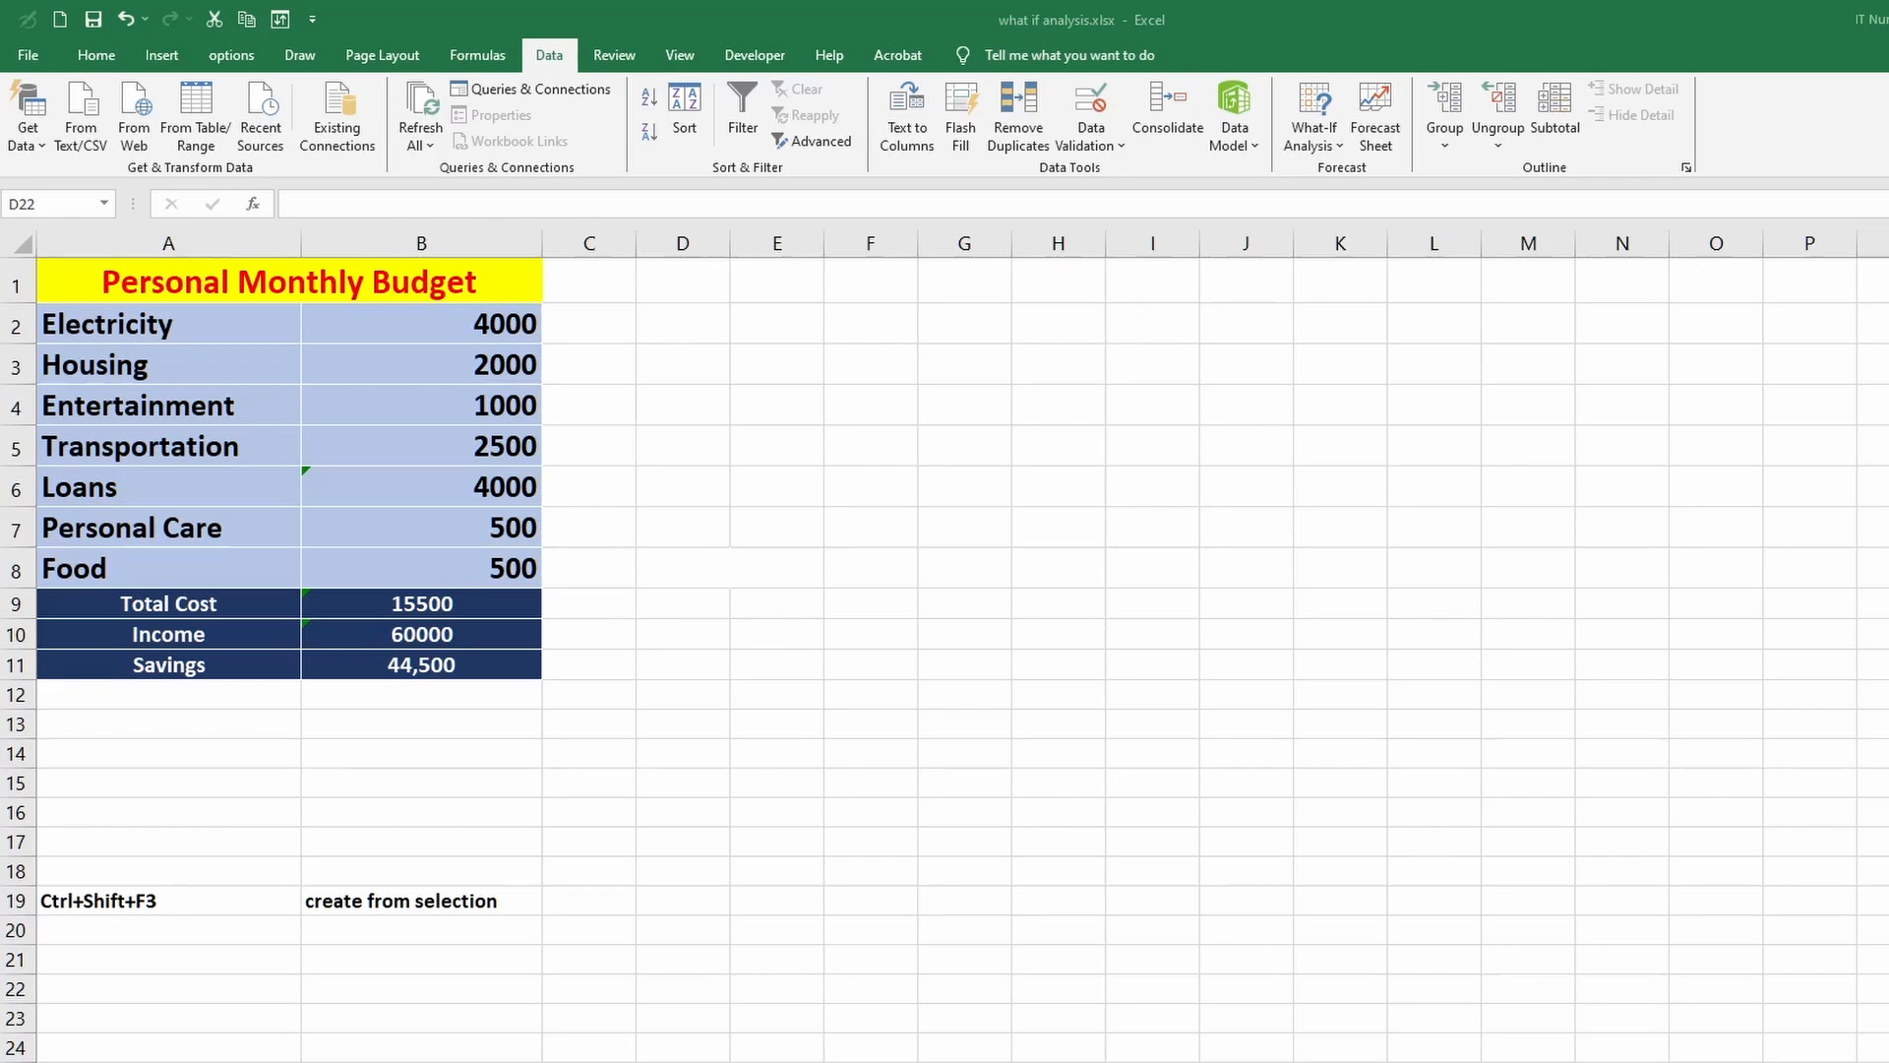
Select B2:B10 of the Personal Monthly Budget and delete the existing Jan and Feb scenarios in Scenario Manager.
left_click(403, 315)
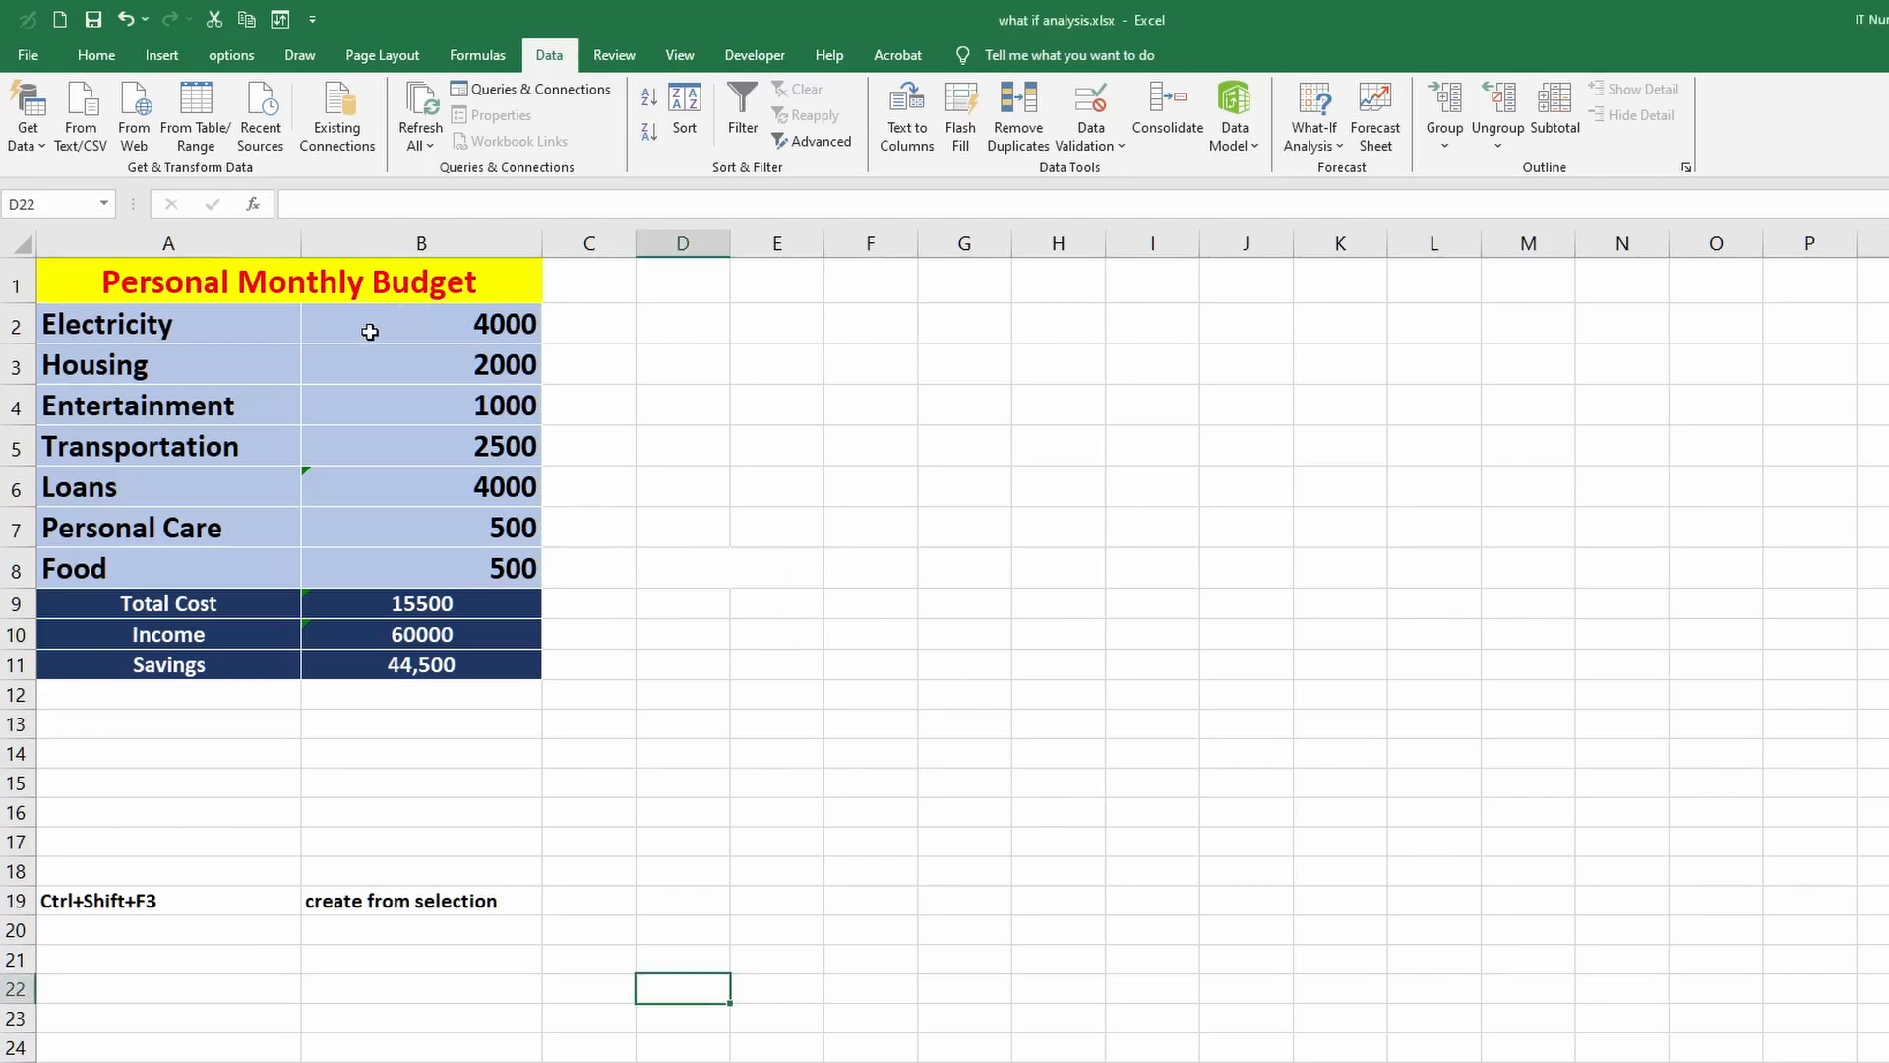
left_click_drag(333, 320, 424, 630)
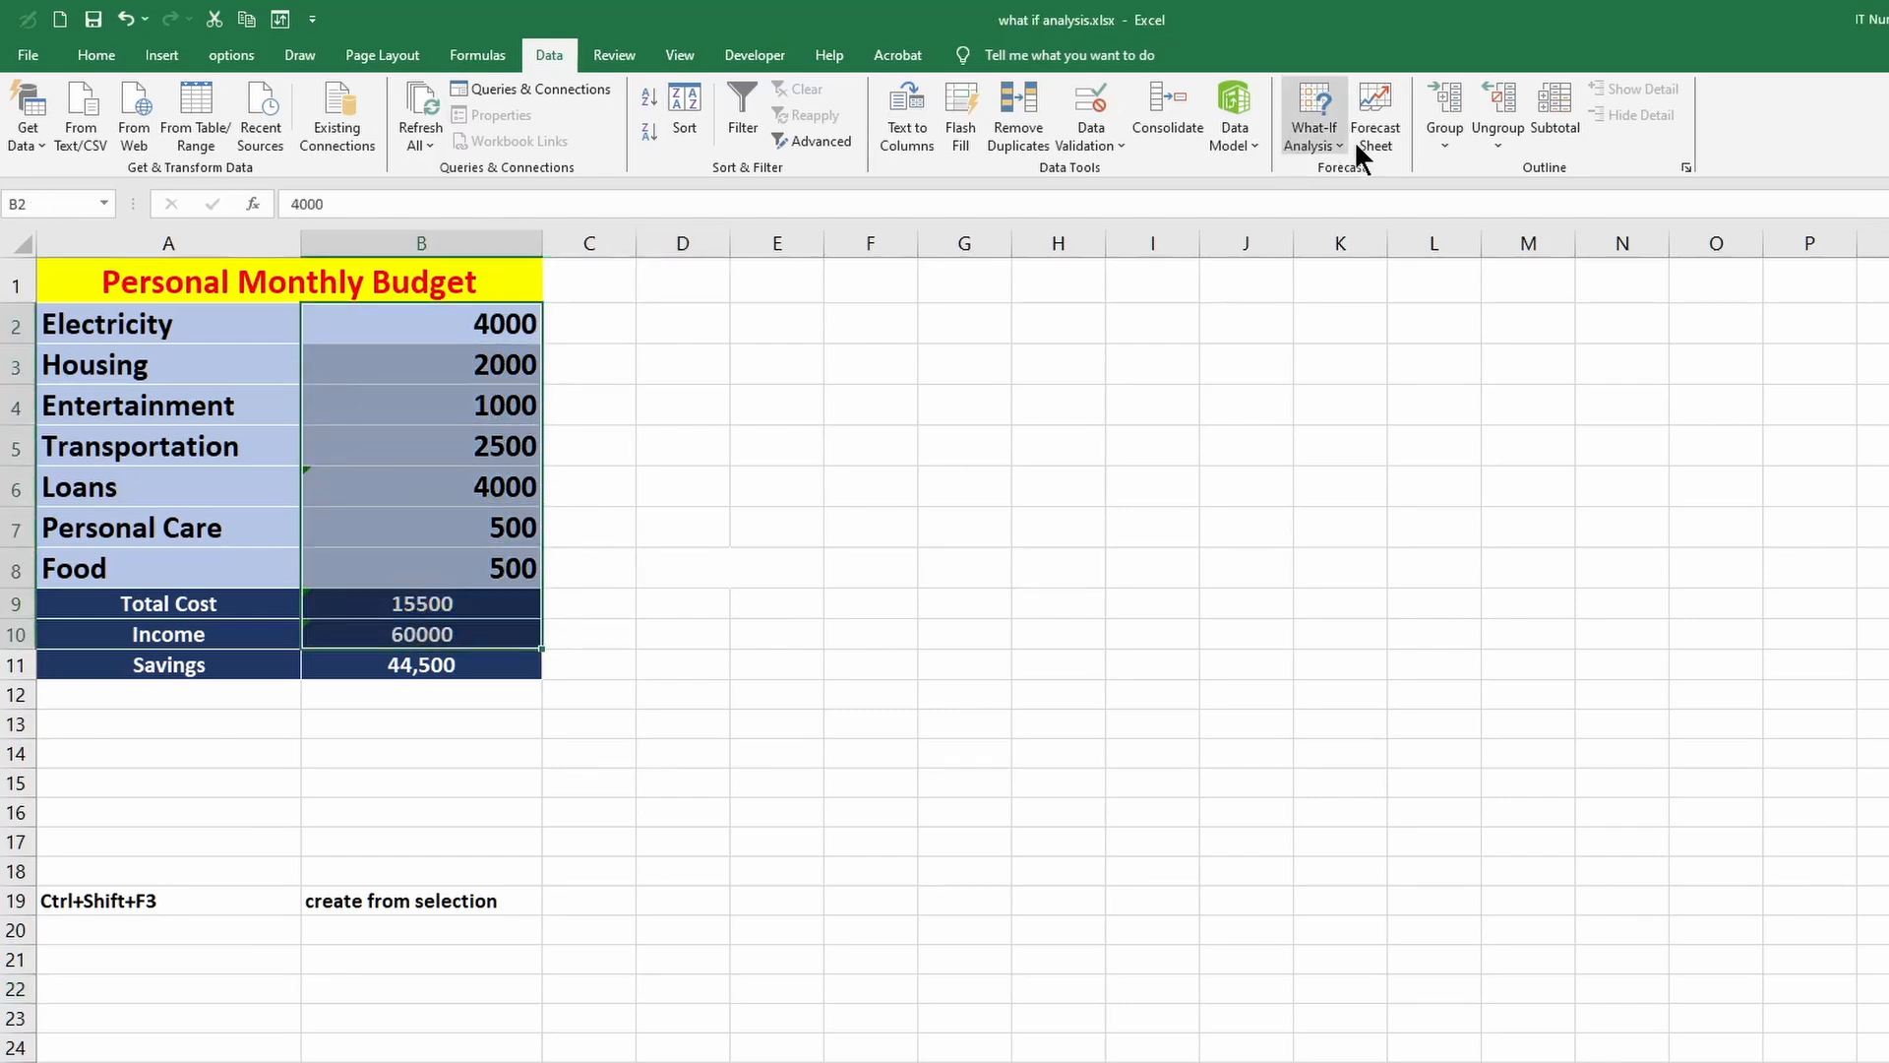
left_click(1314, 138)
left_click(1362, 168)
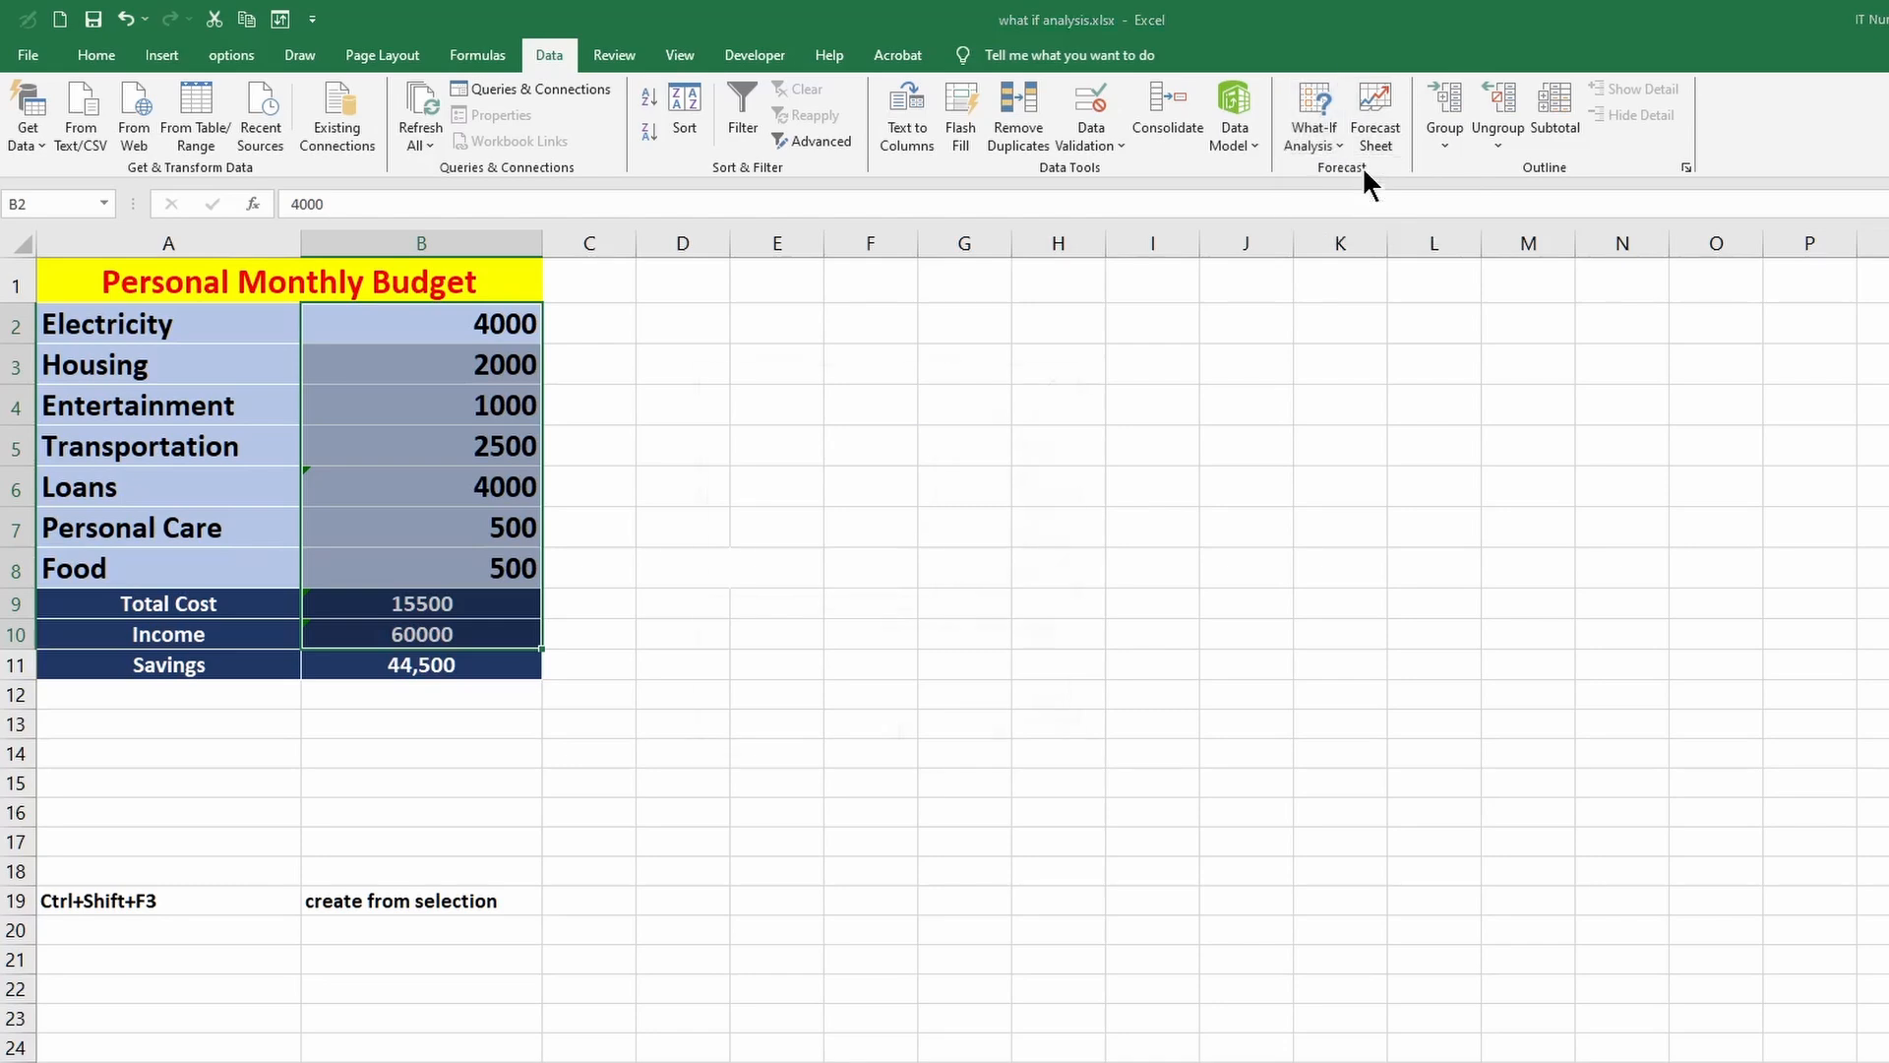
left_click(998, 466)
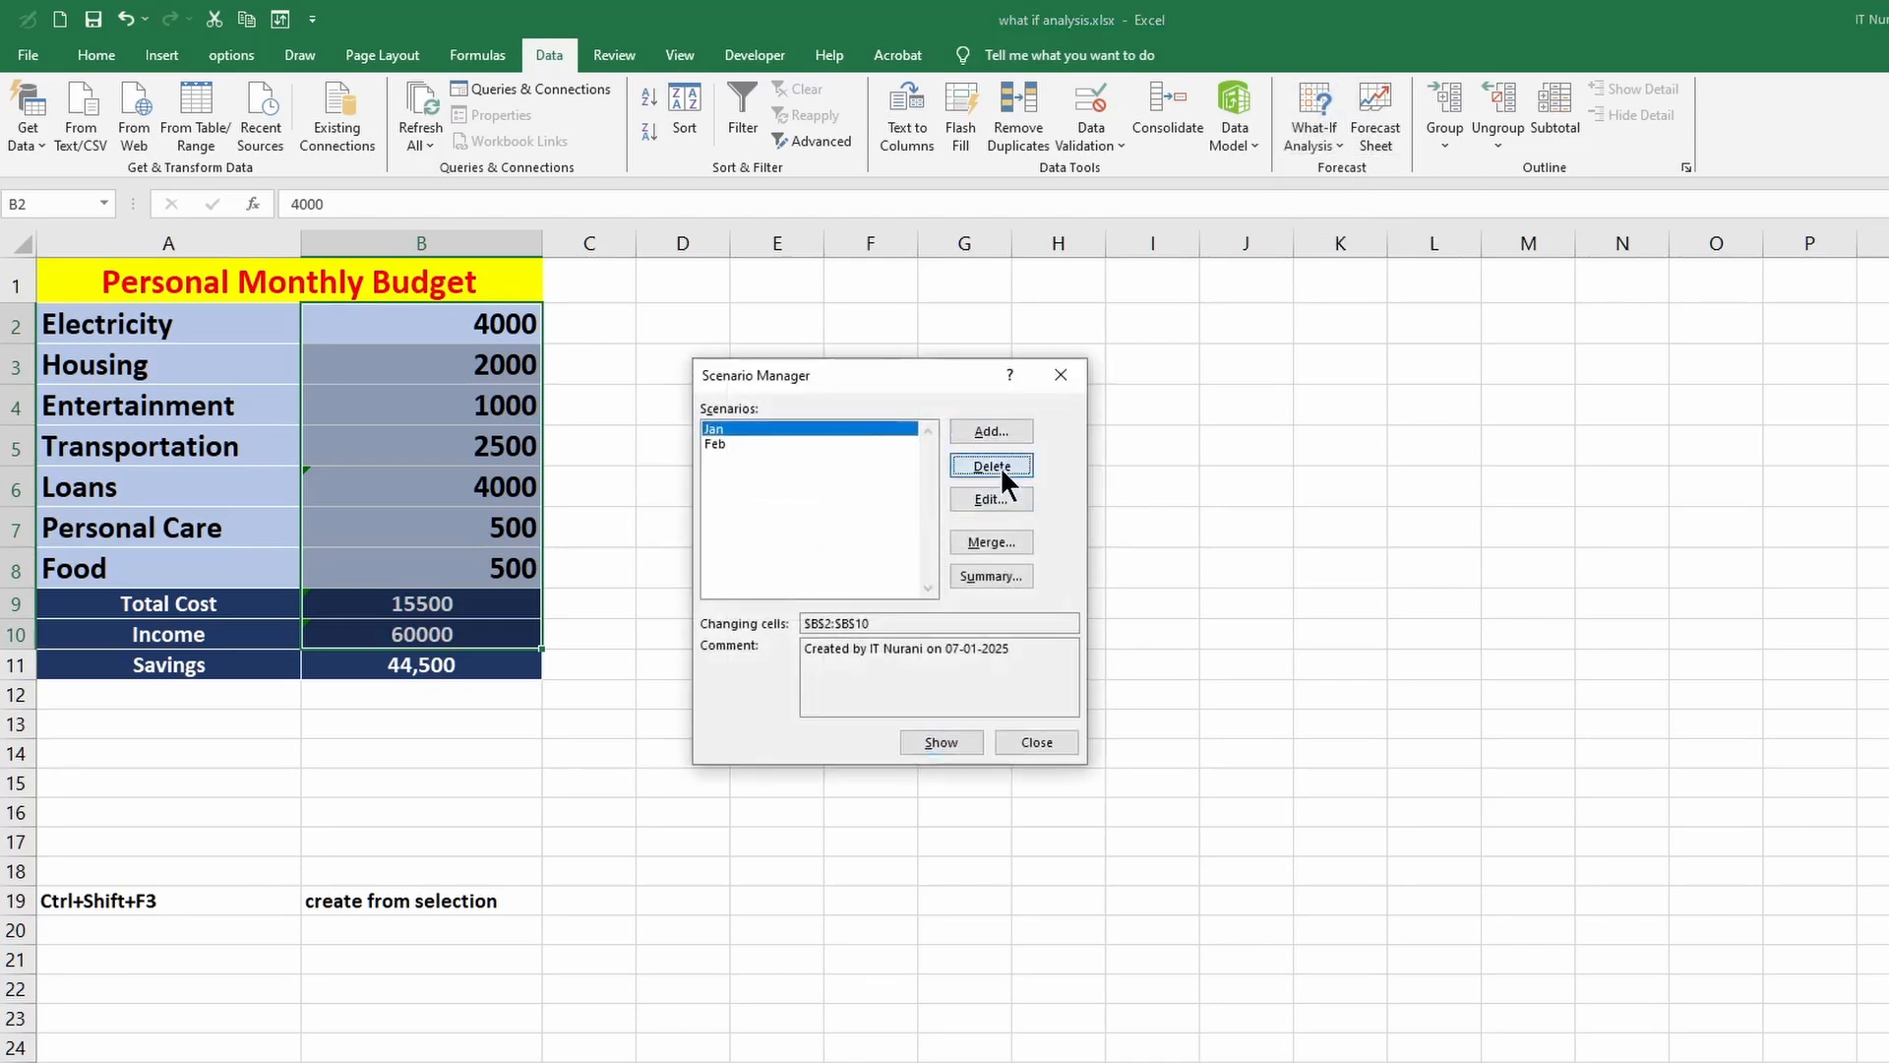
left_click(997, 469)
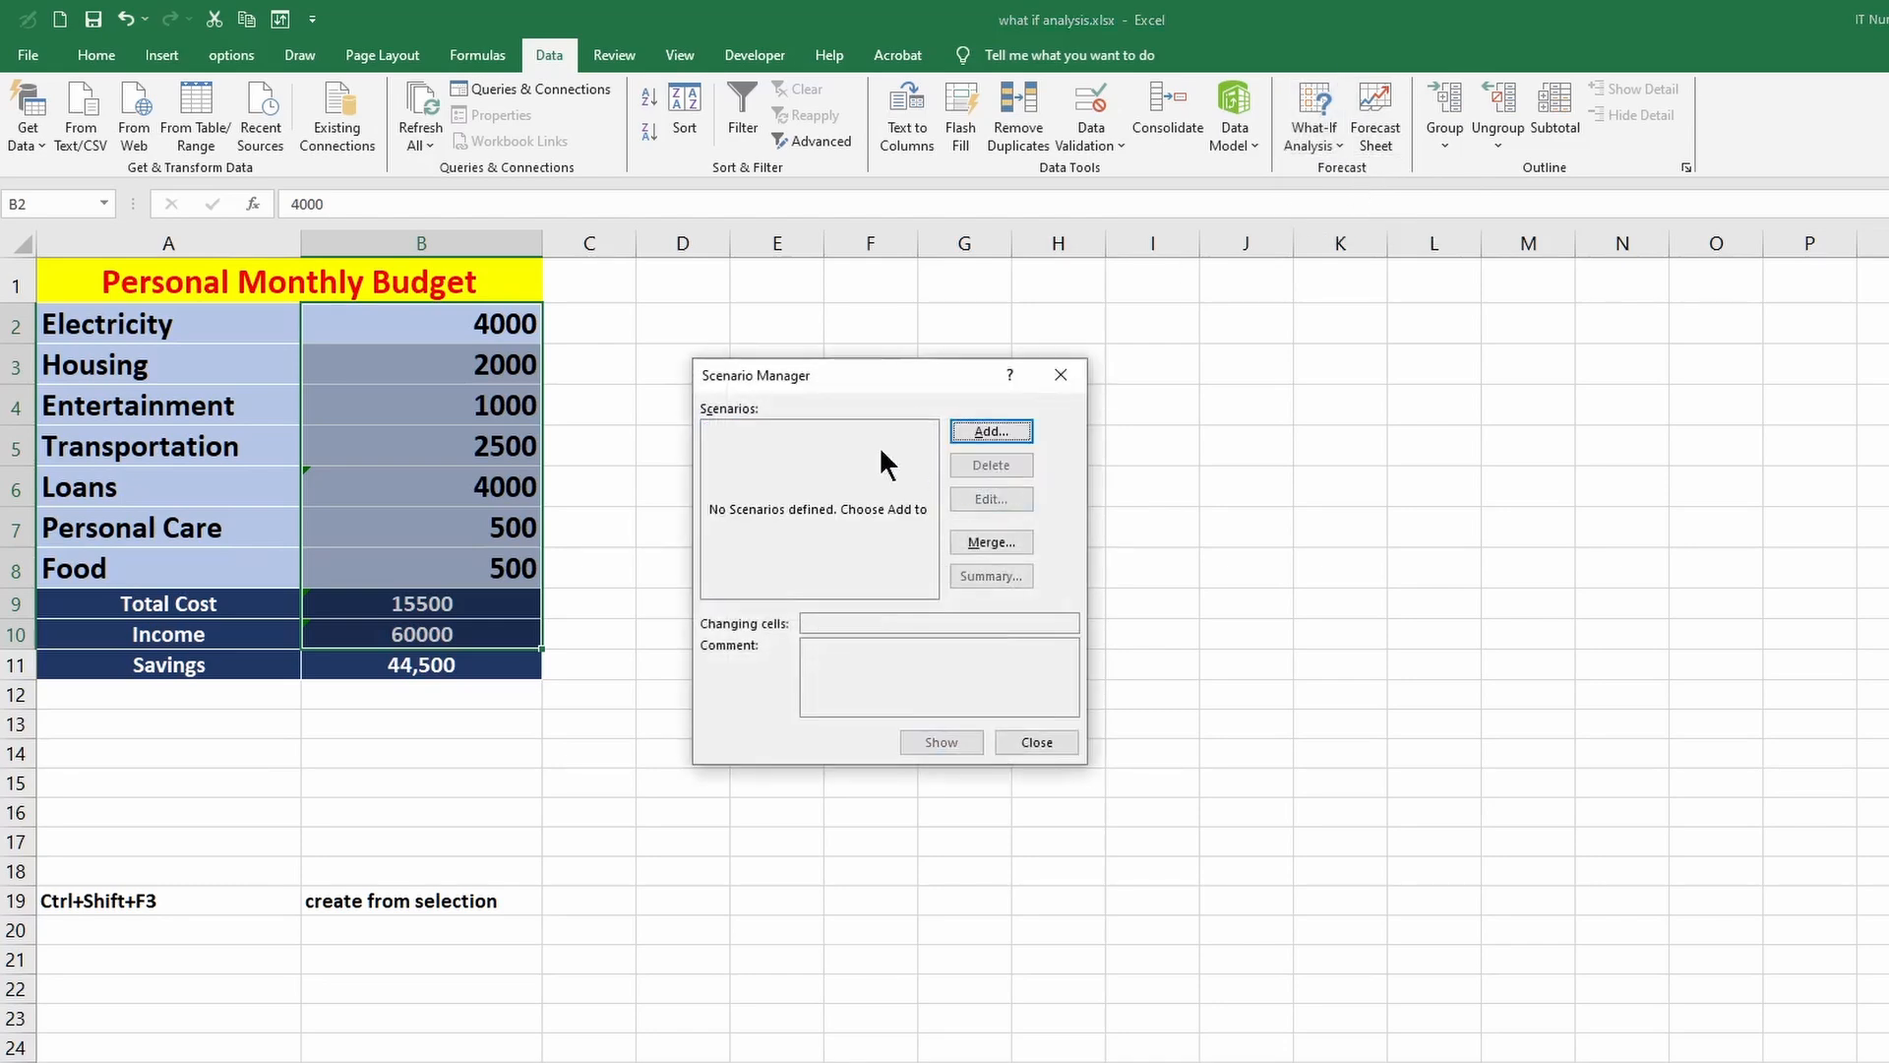
Add a scenario named Jan with changing cells B2:B10, keeping the current budget values.
left_click(995, 427)
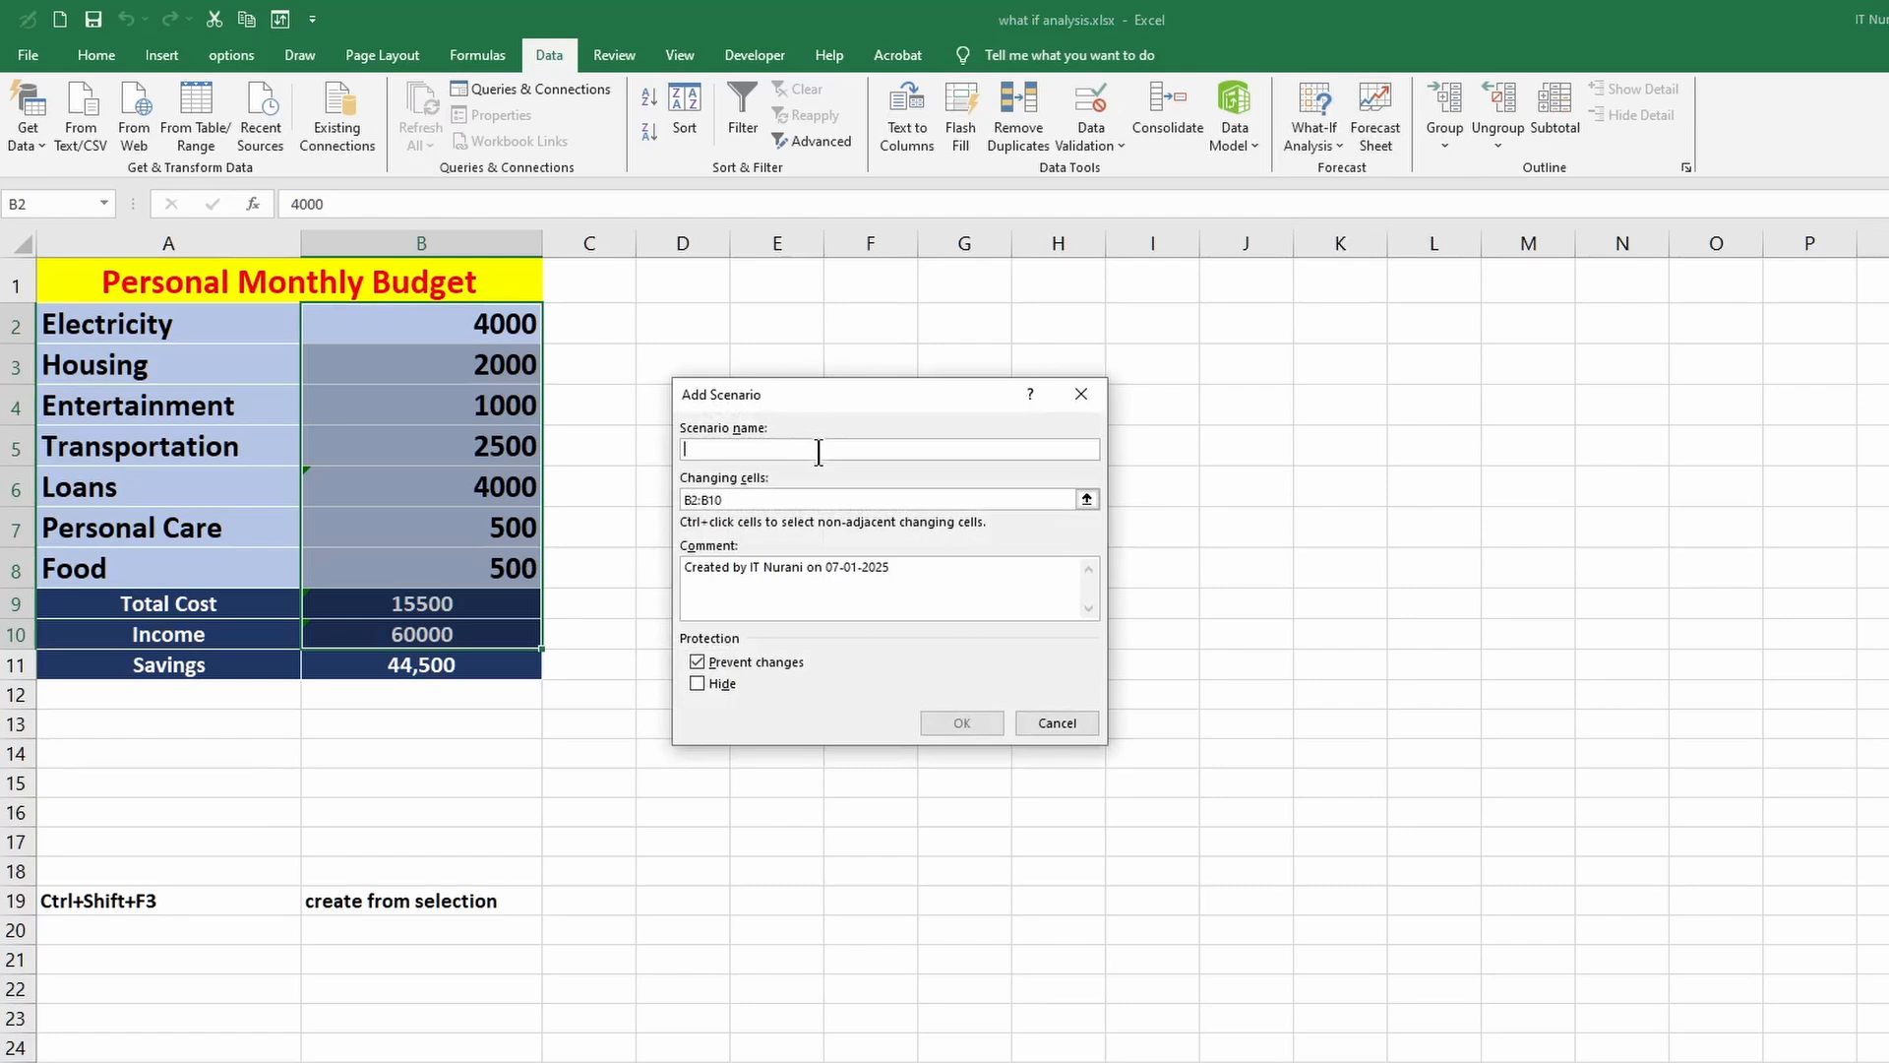
type("Jan")
left_click(749, 499)
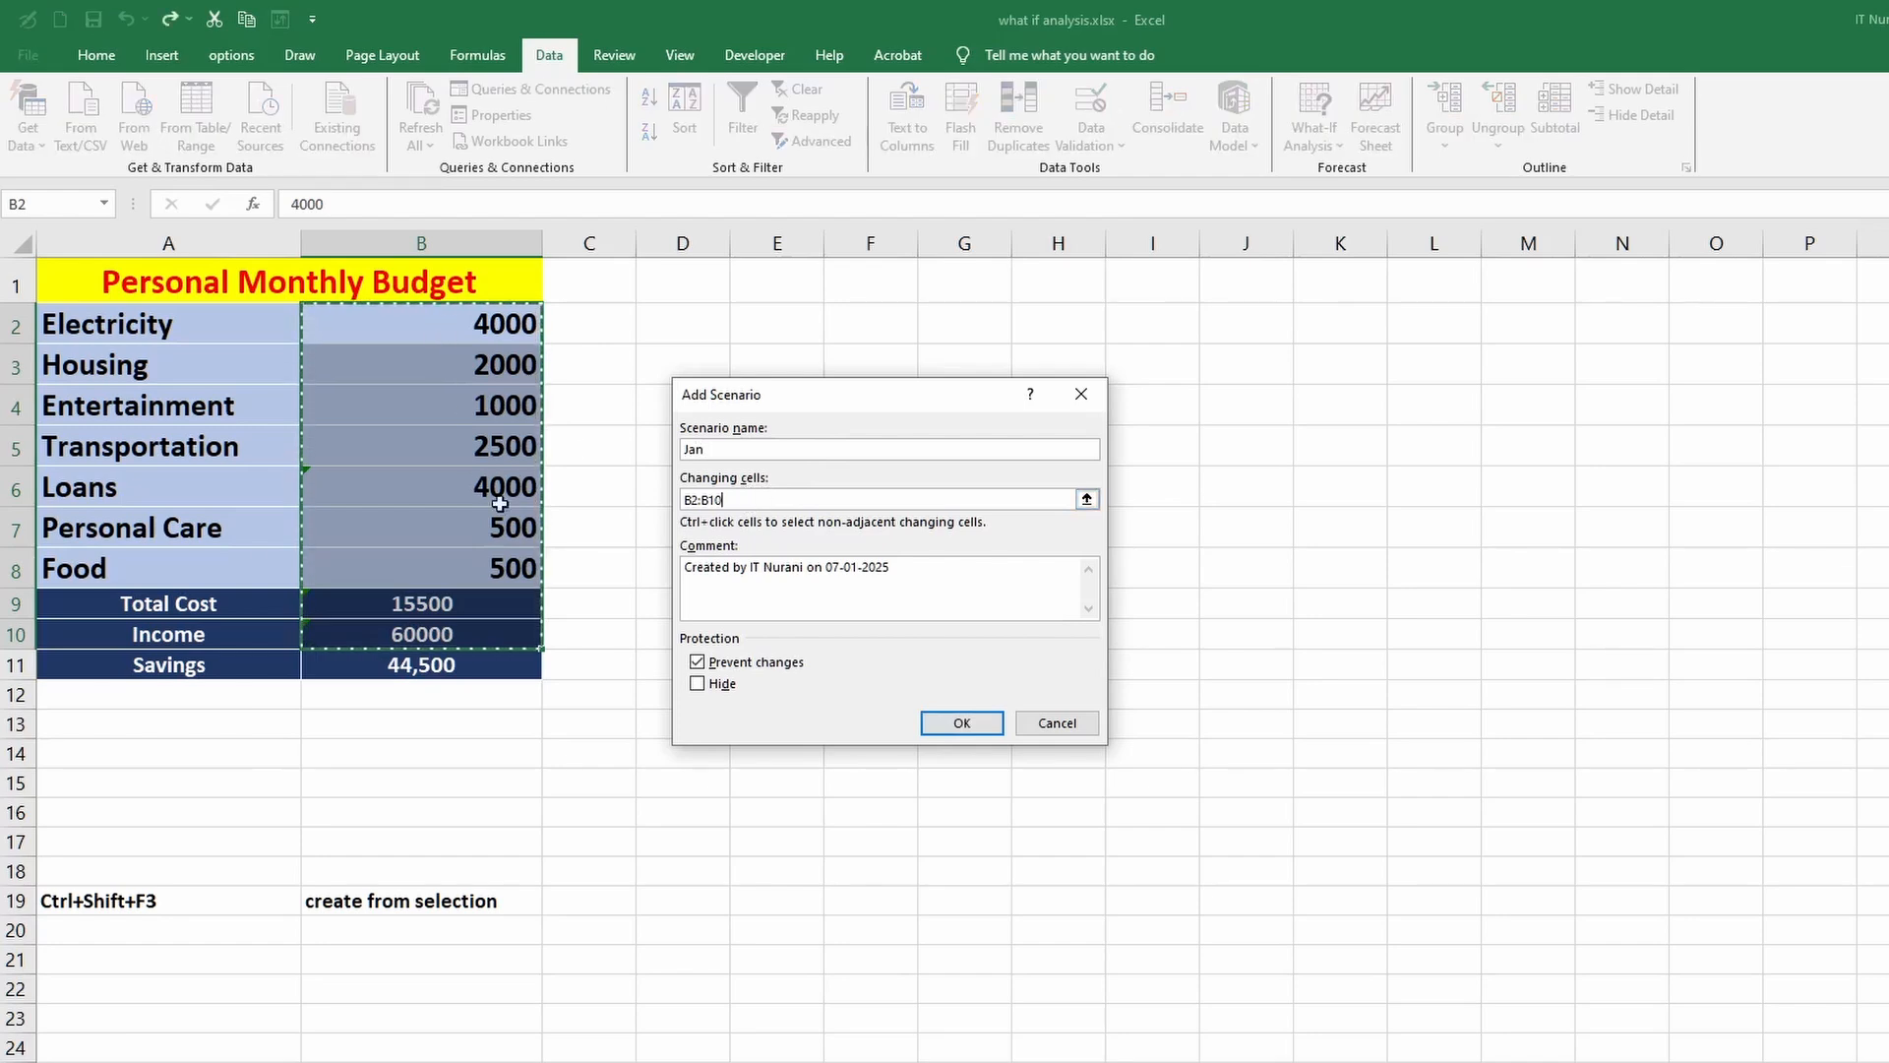
left_click(961, 724)
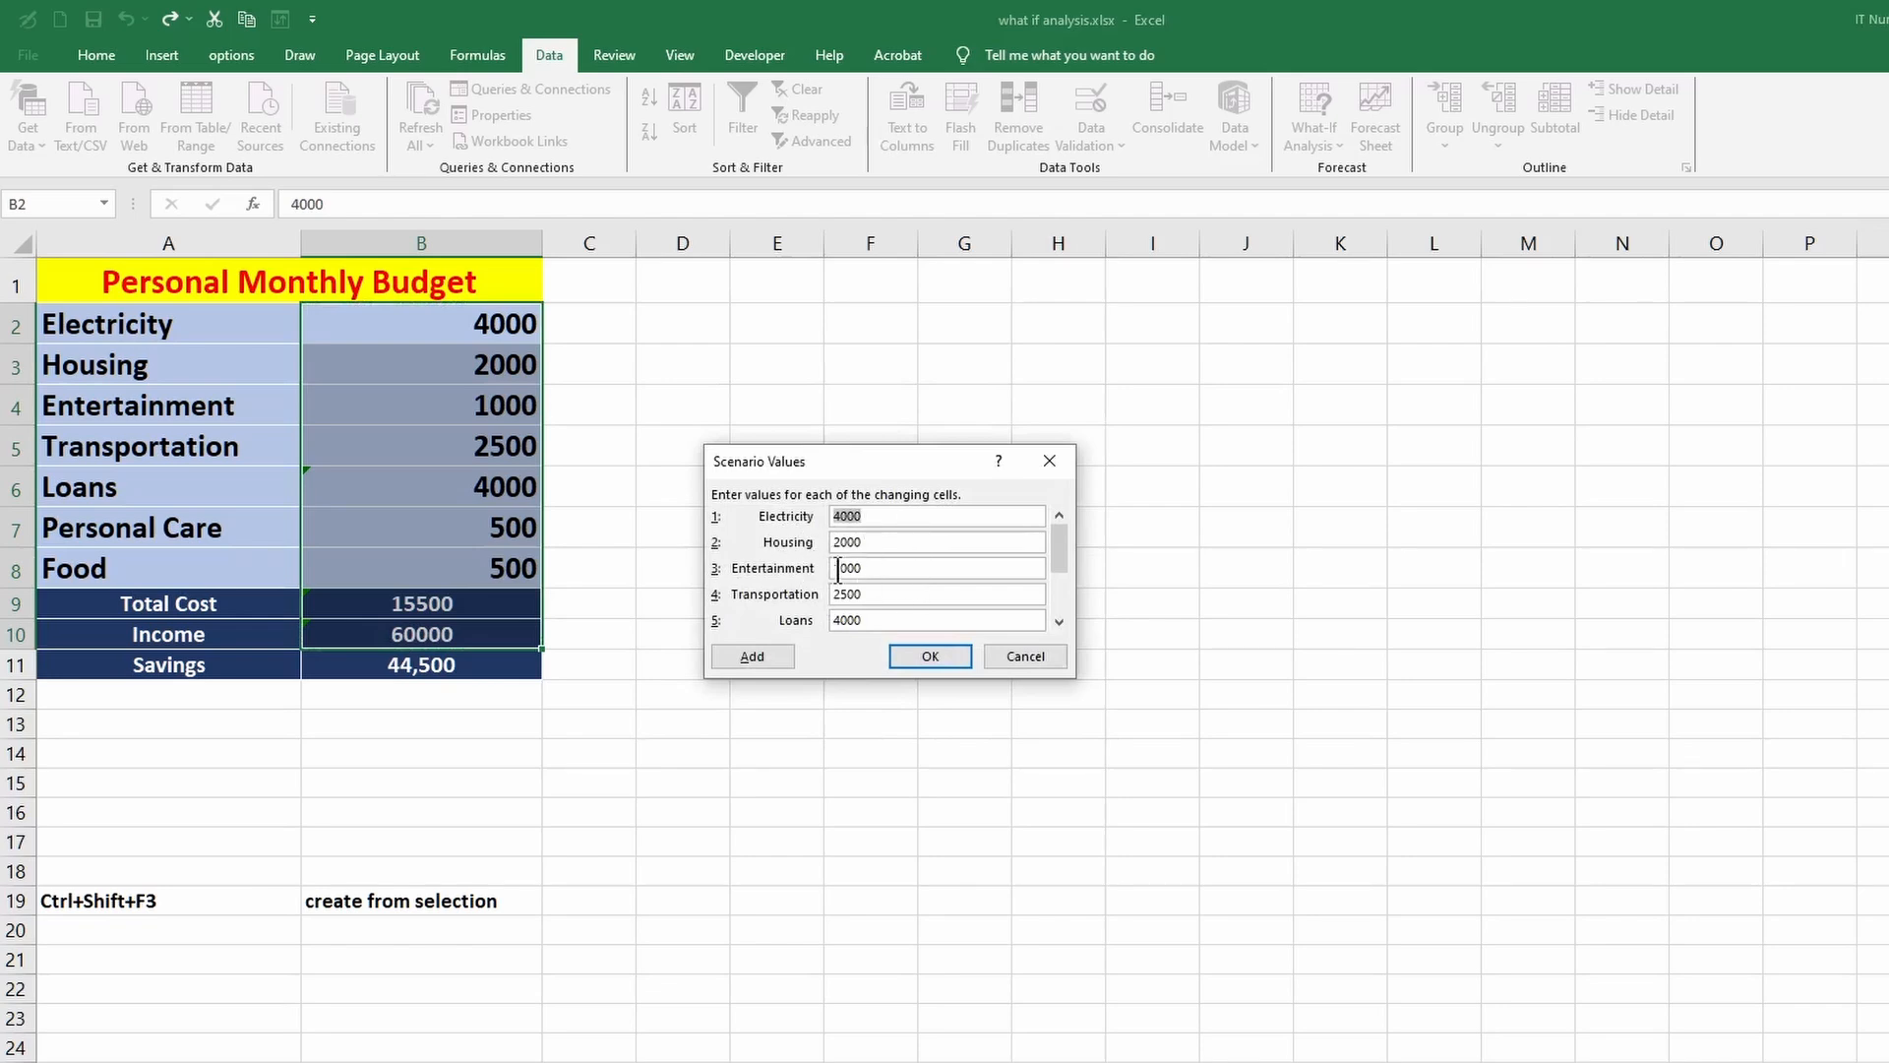
left_click(930, 655)
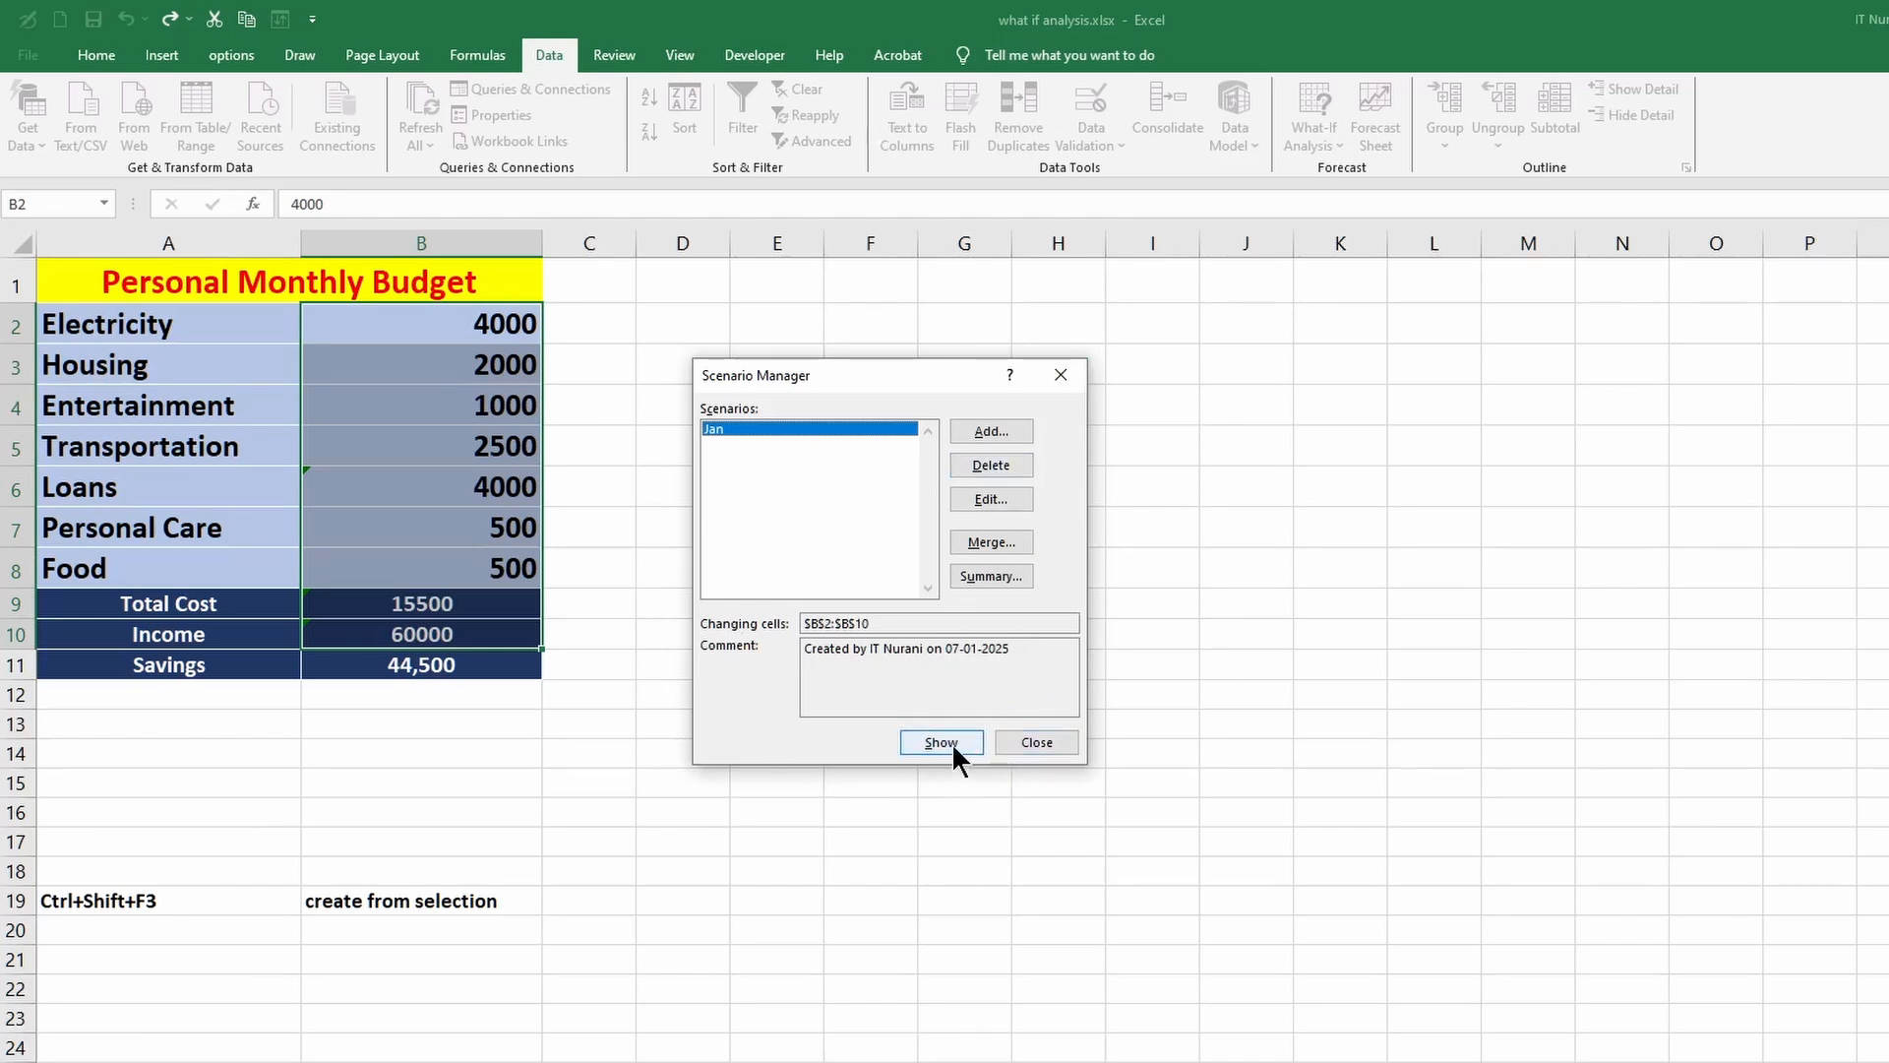
left_click(1045, 742)
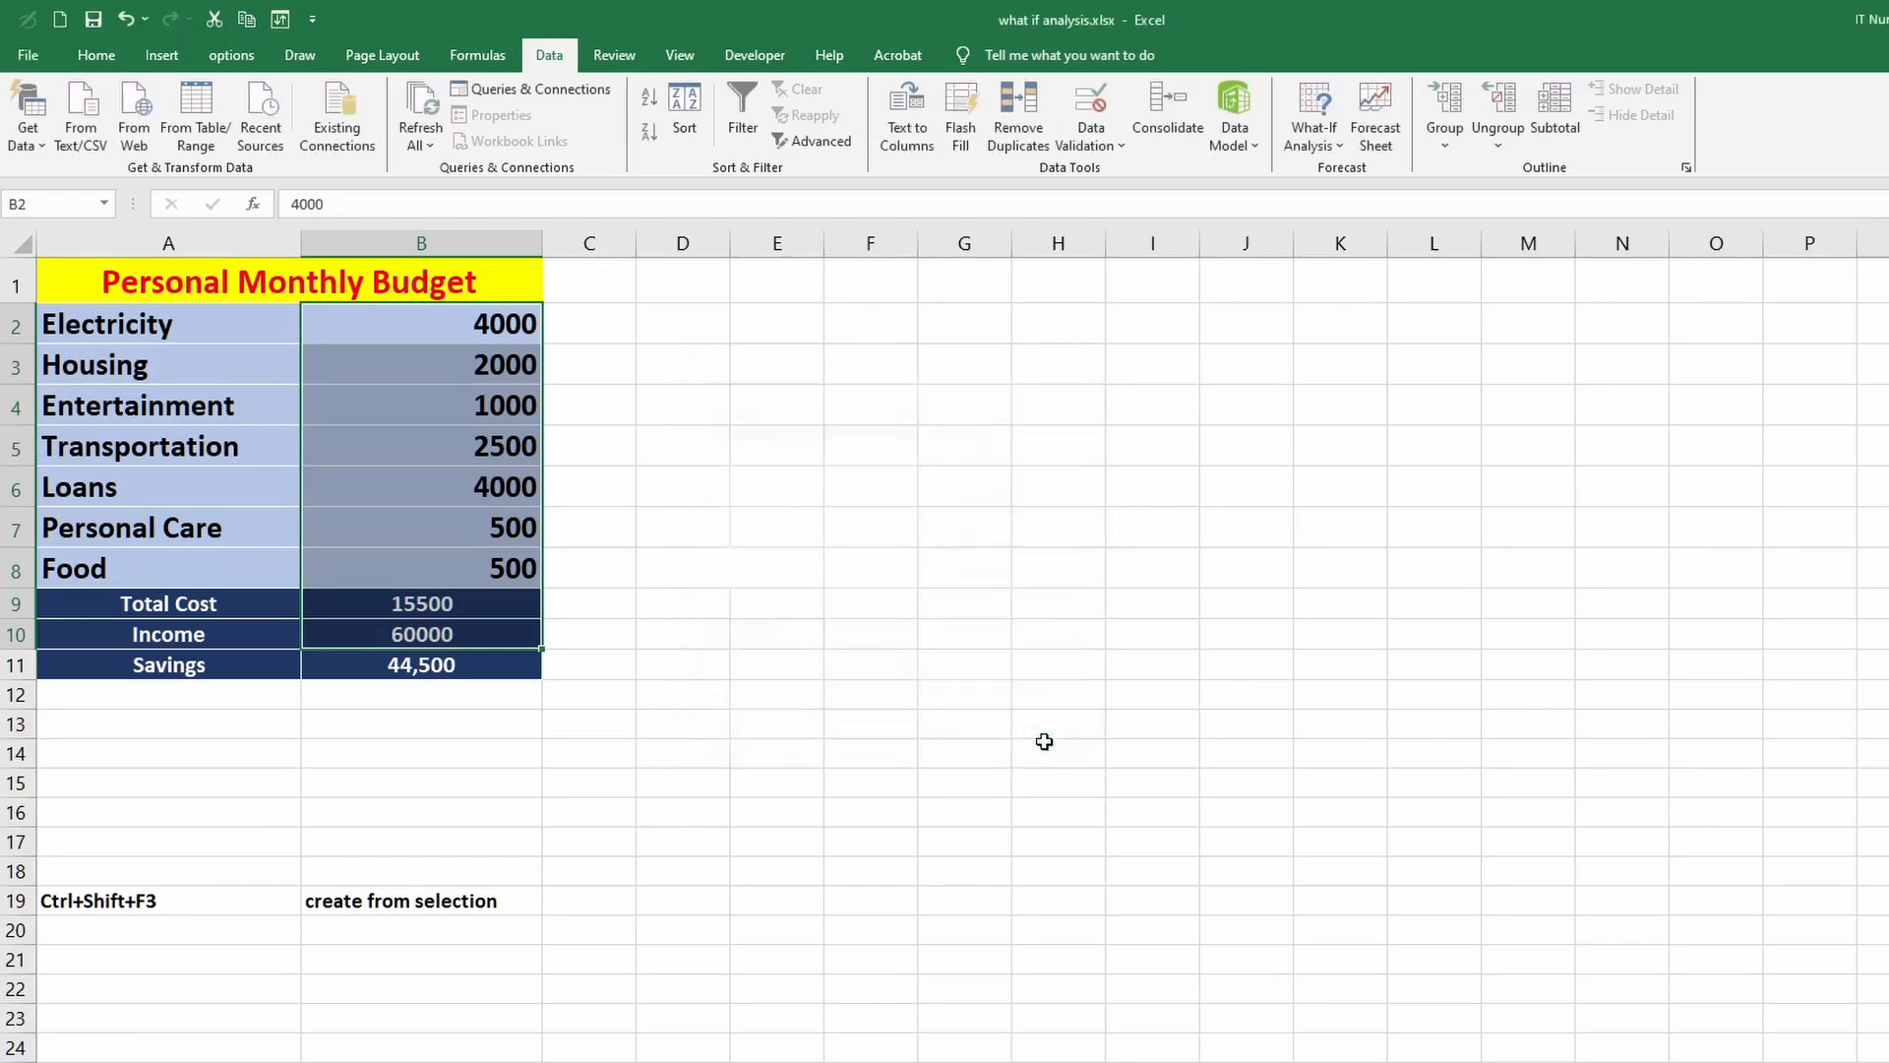
Set the Income value in B10 to 65000.
left_click(438, 714)
double_click(413, 636)
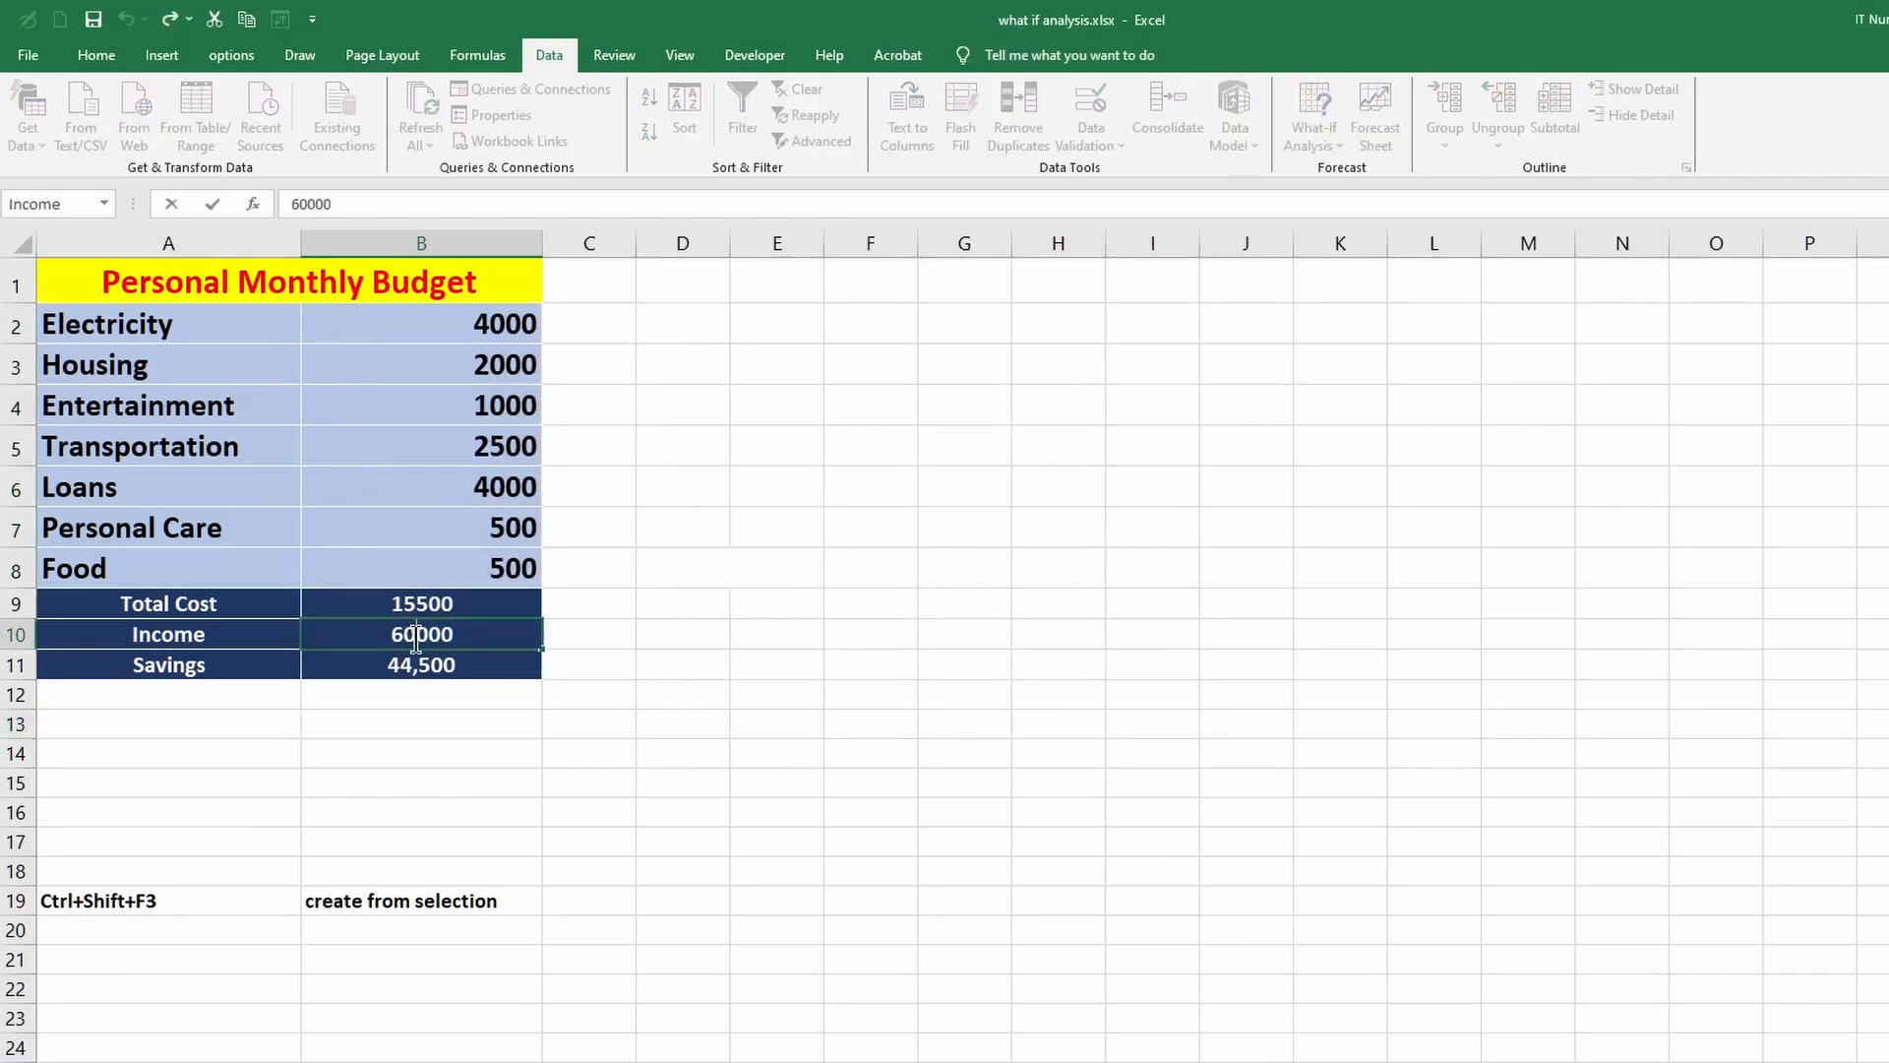
key("BackSpace")
type("5")
key("Return")
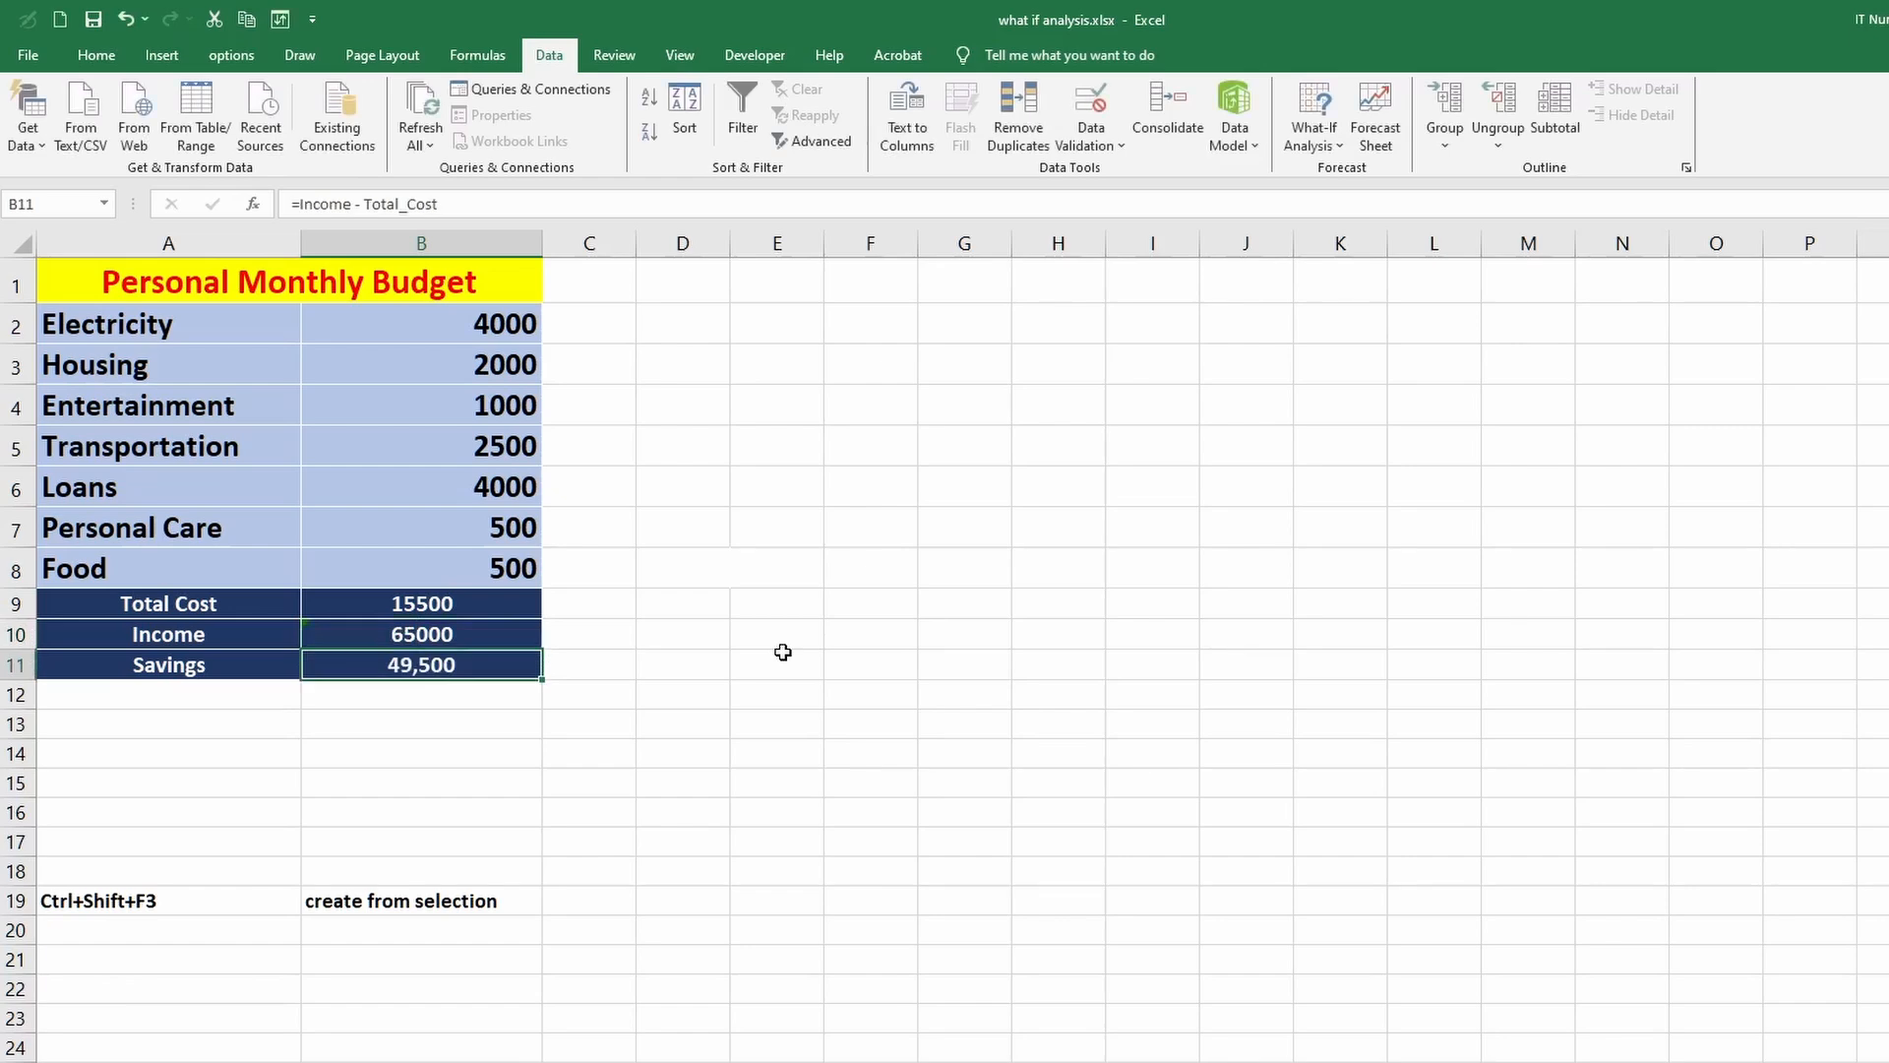
Add a scenario named Feb with changing cells B2:B10, keeping the current budget values.
left_click_drag(354, 323, 485, 630)
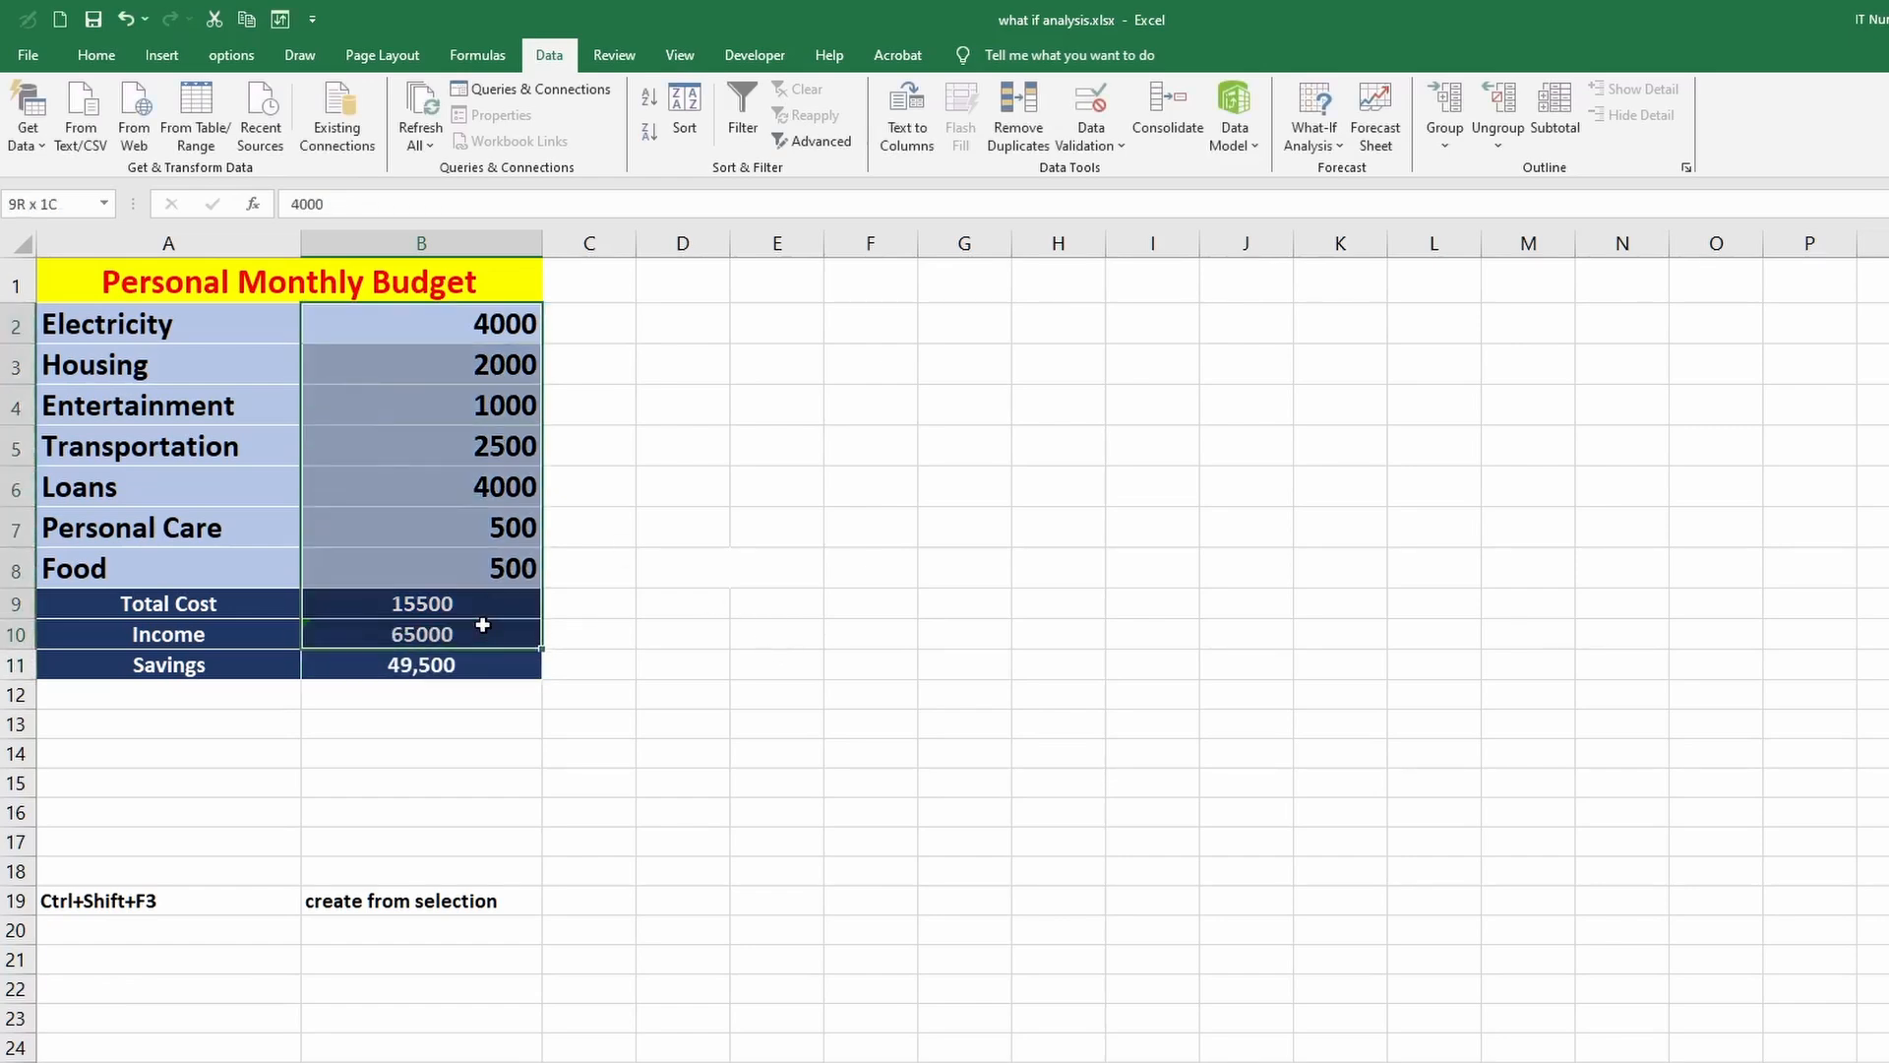
left_click(1326, 144)
left_click(1348, 170)
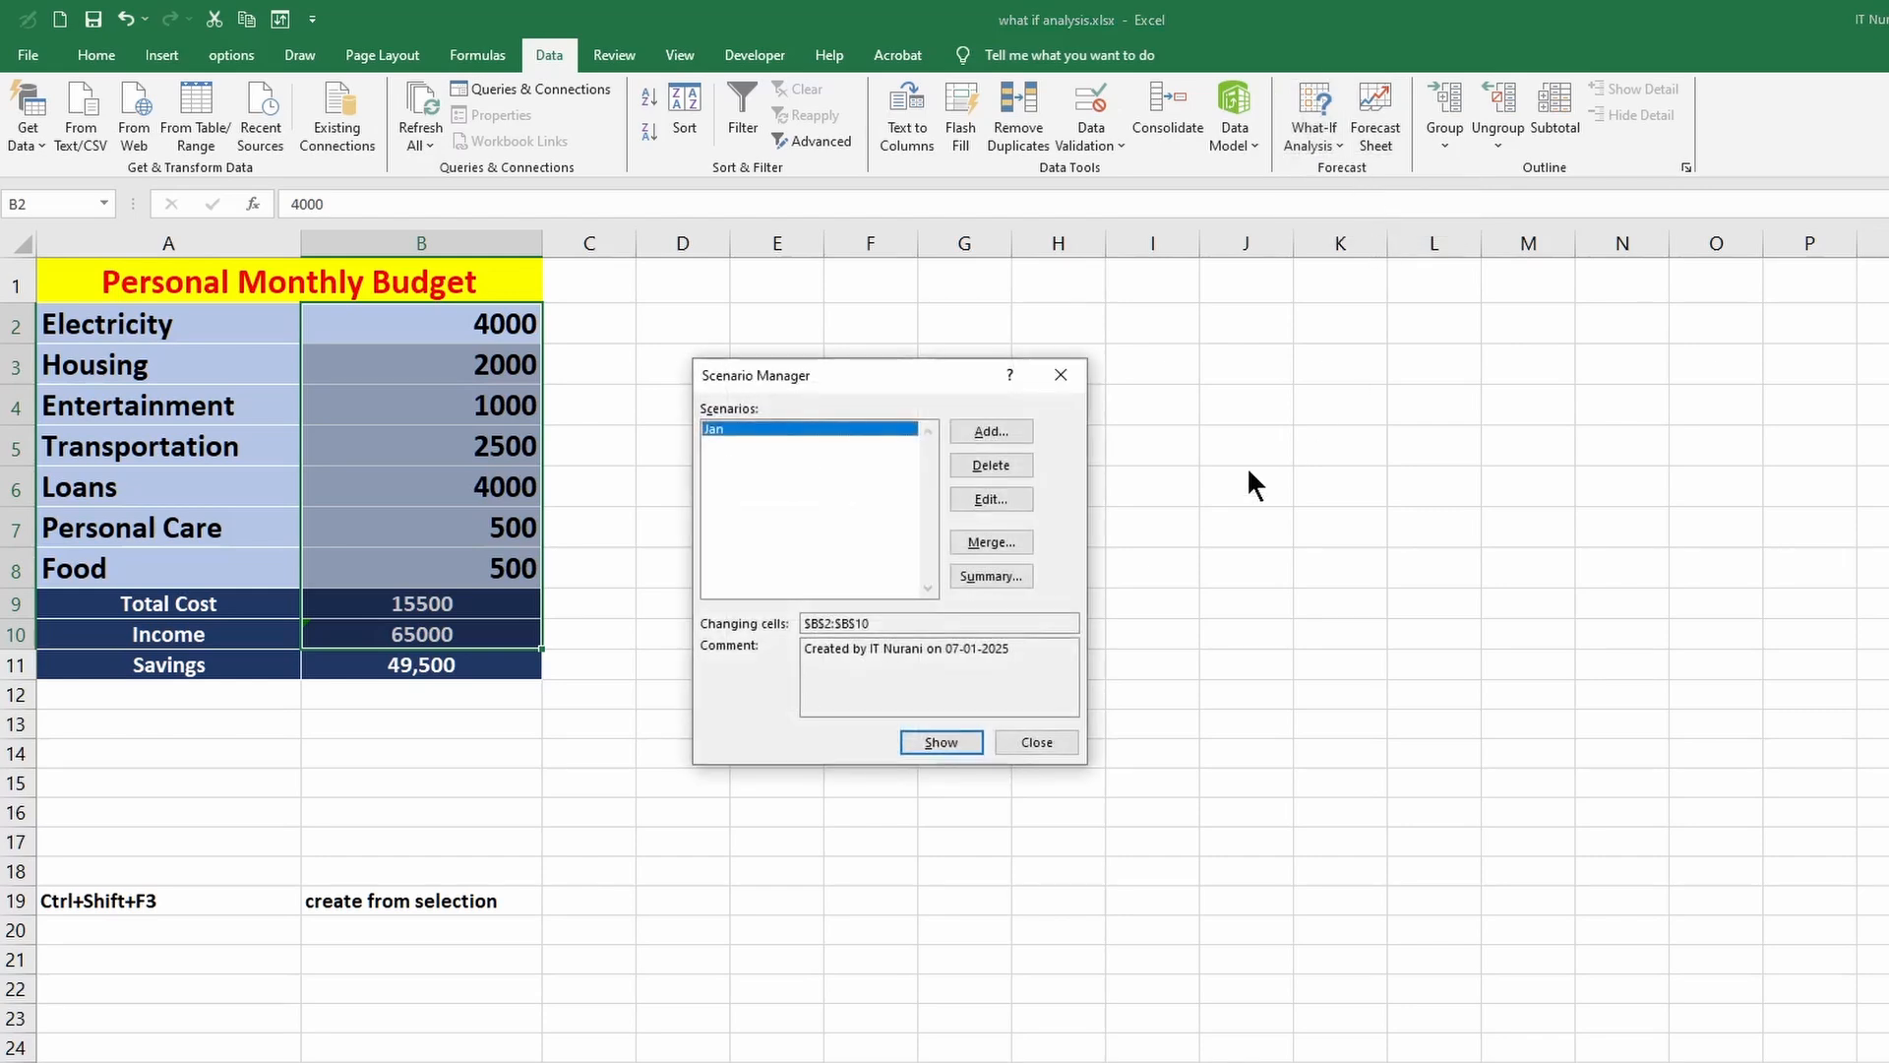
left_click(994, 434)
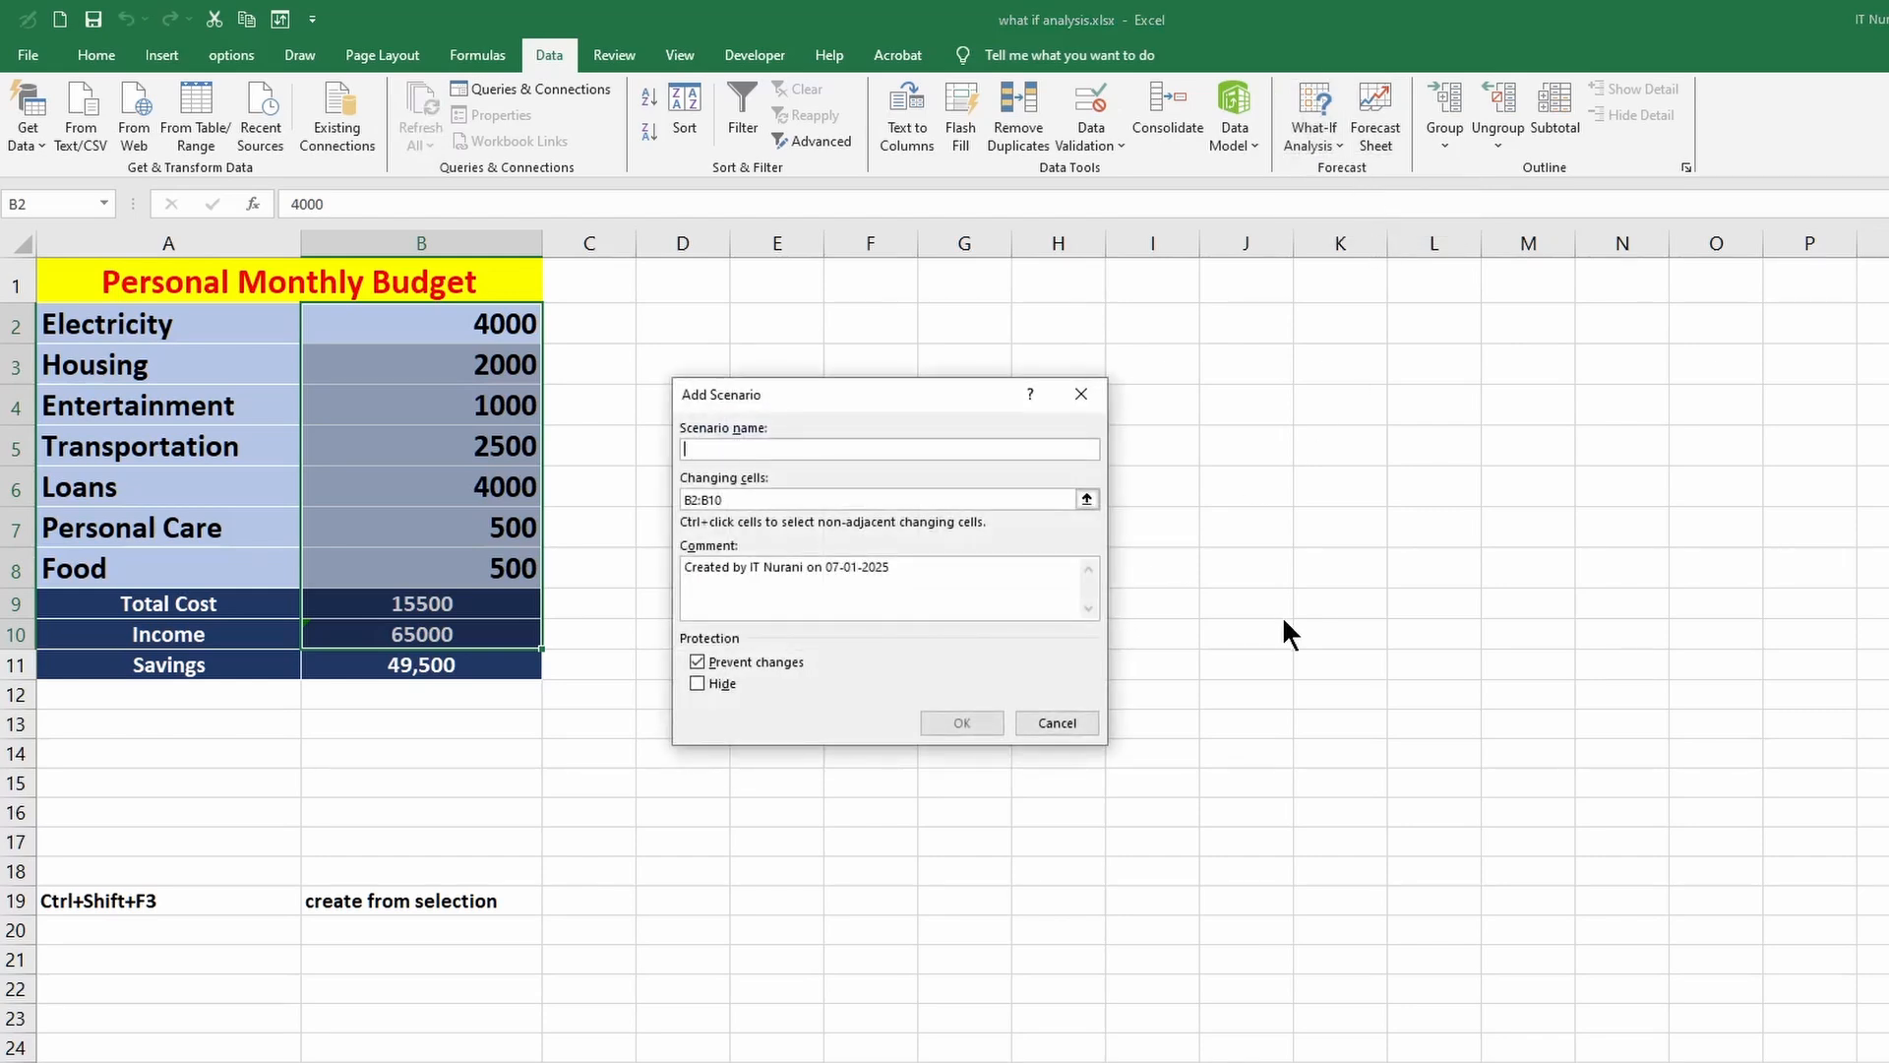
type("Feb")
key("Tab")
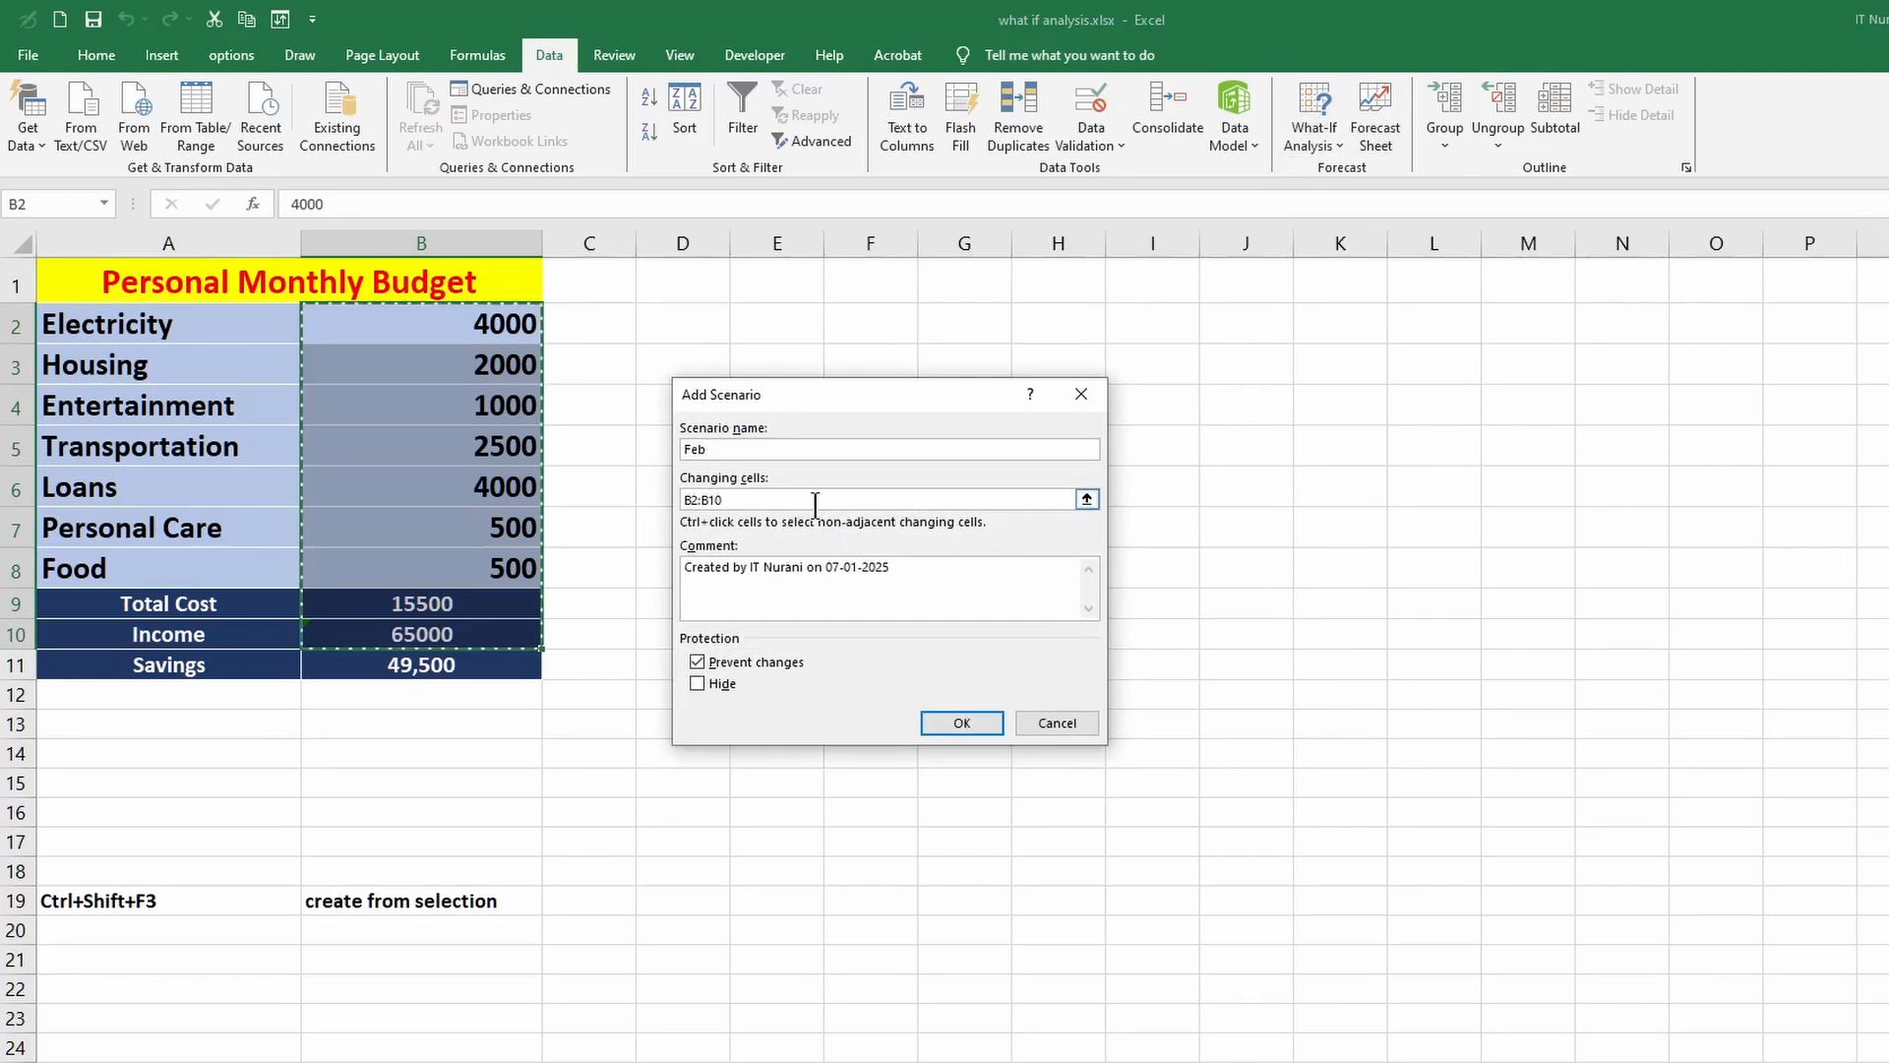
left_click(960, 724)
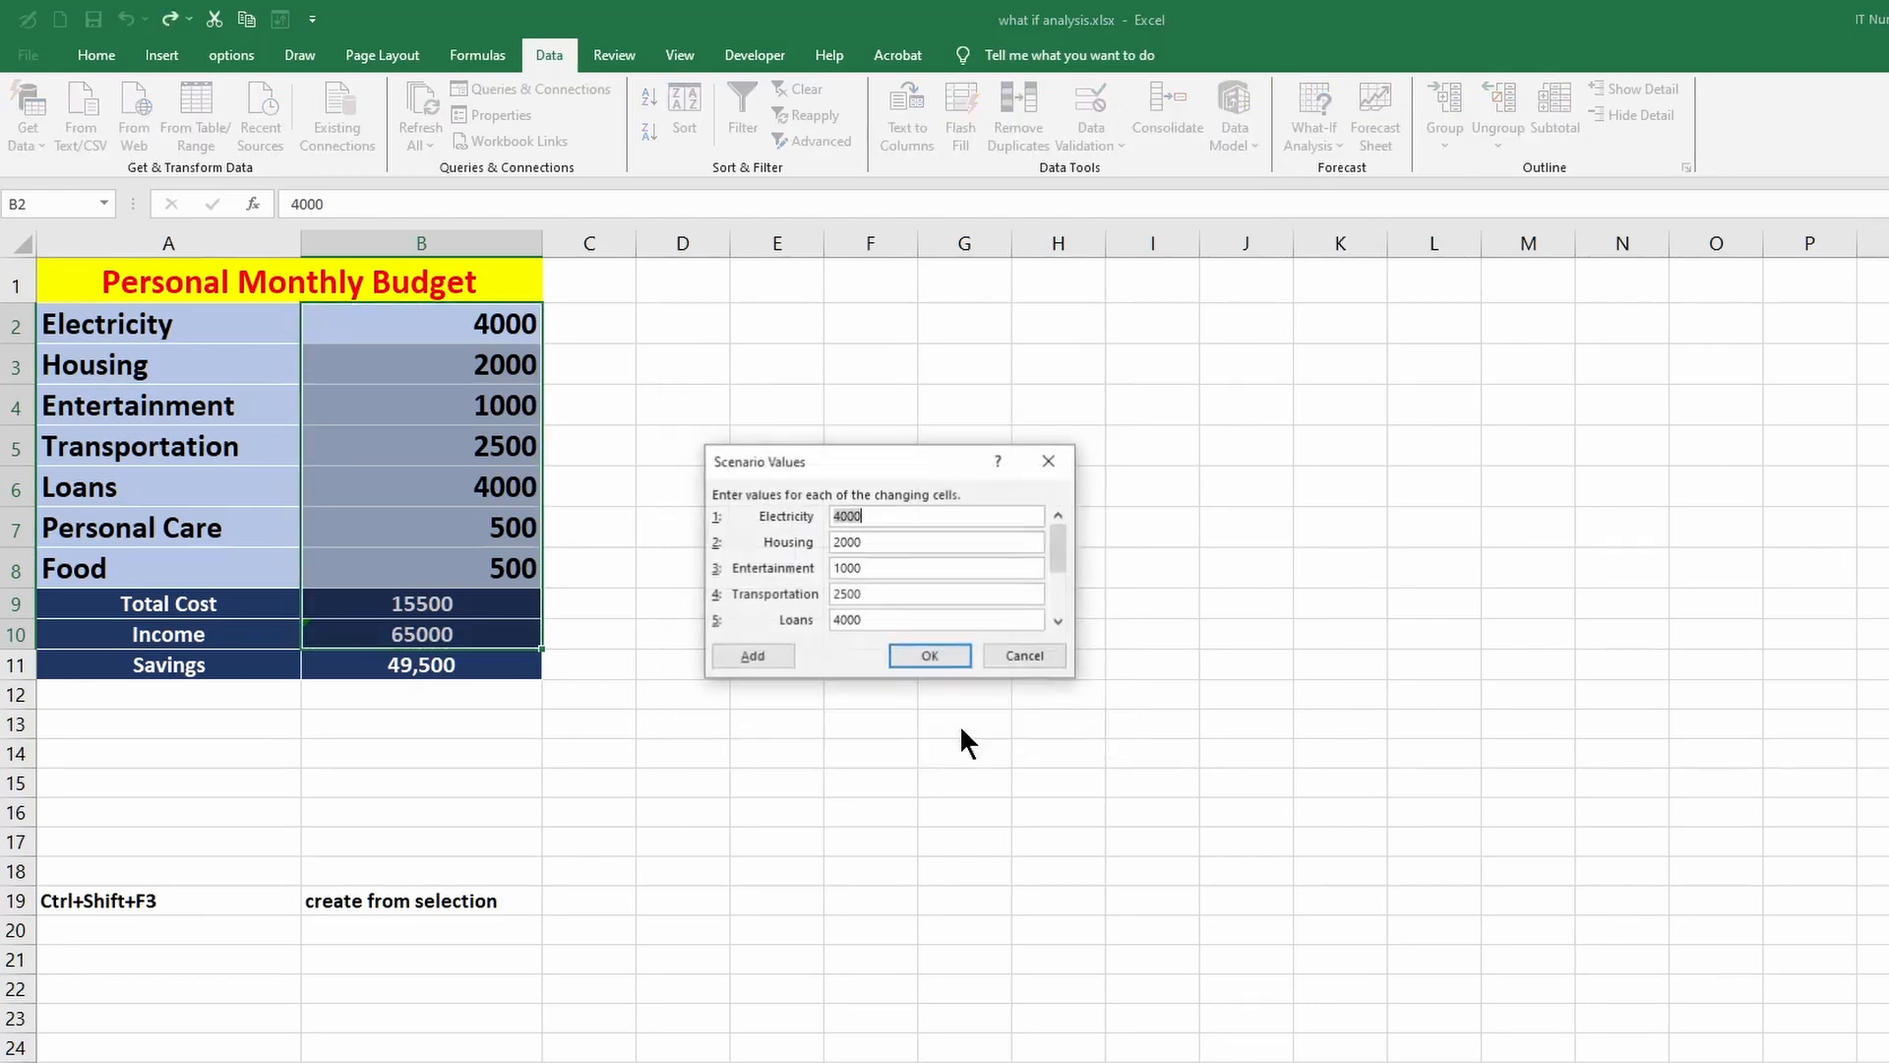
left_click(930, 655)
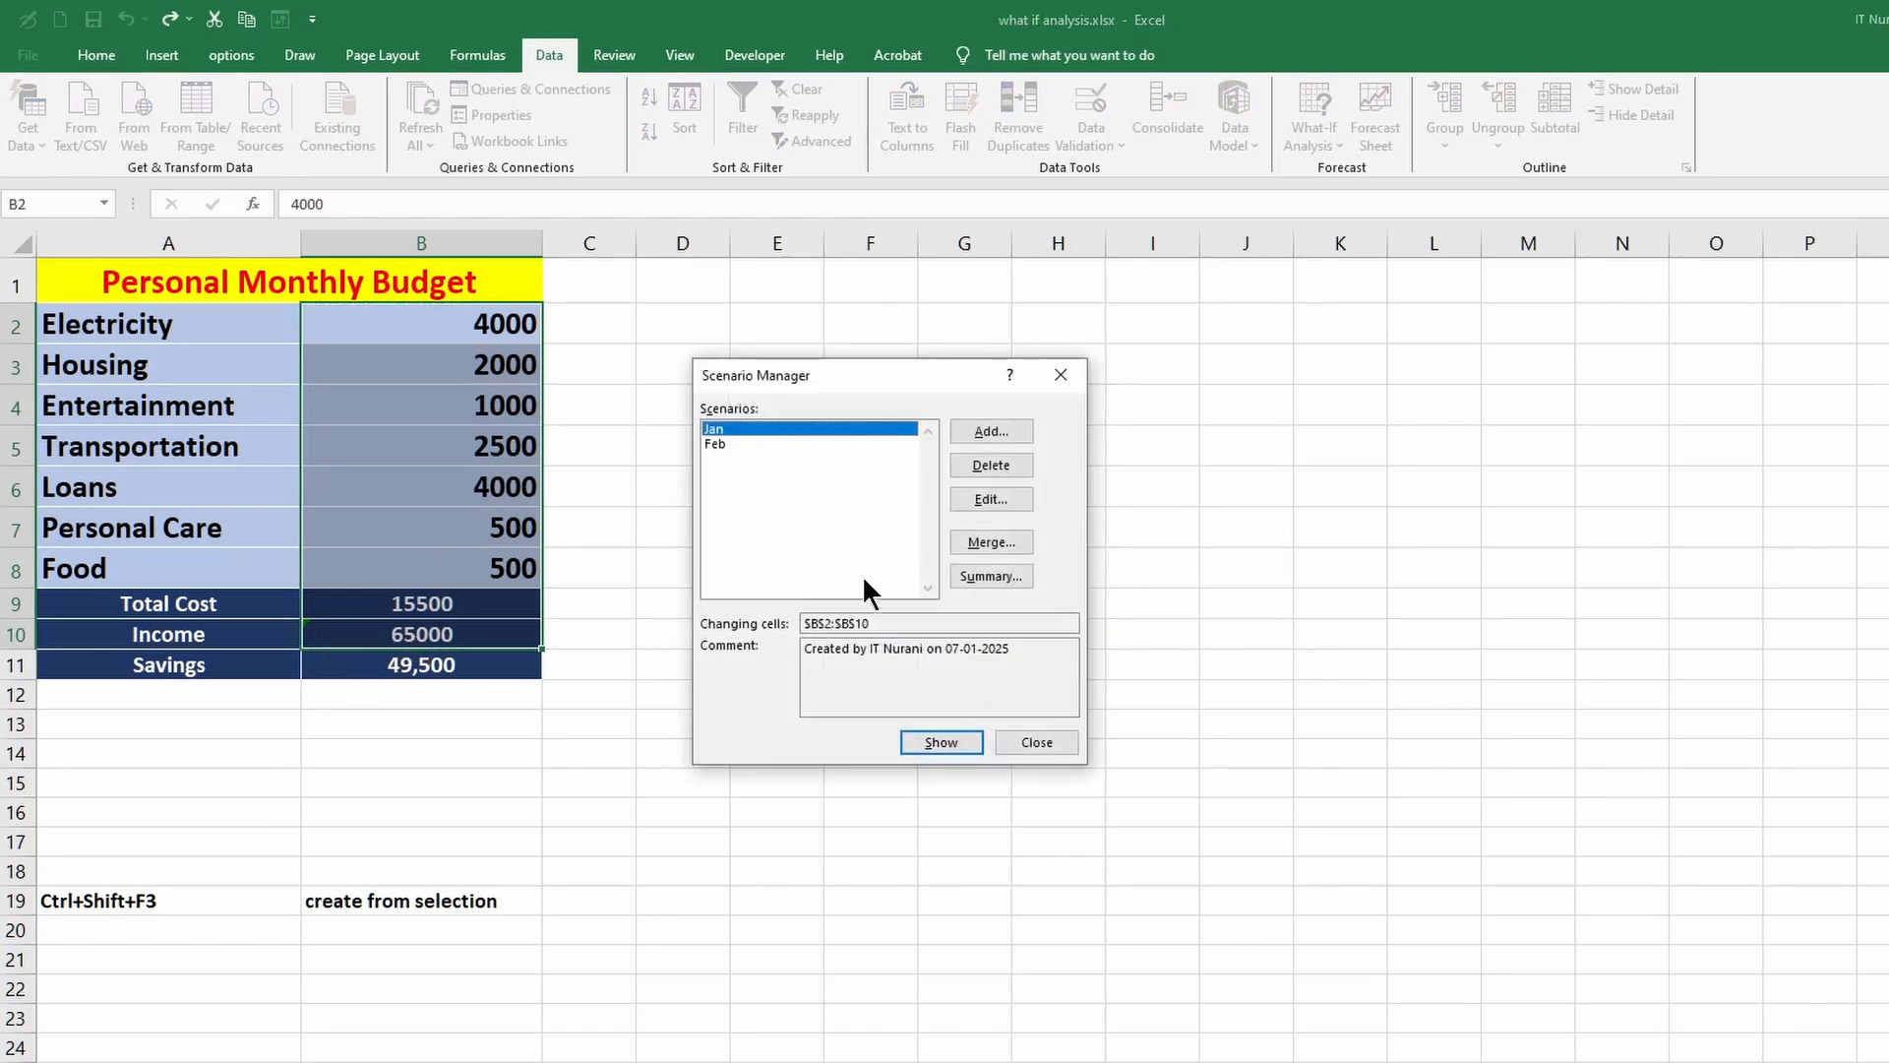
left_click(1038, 752)
Set the Income value in B10 to 67000.
left_click(434, 637)
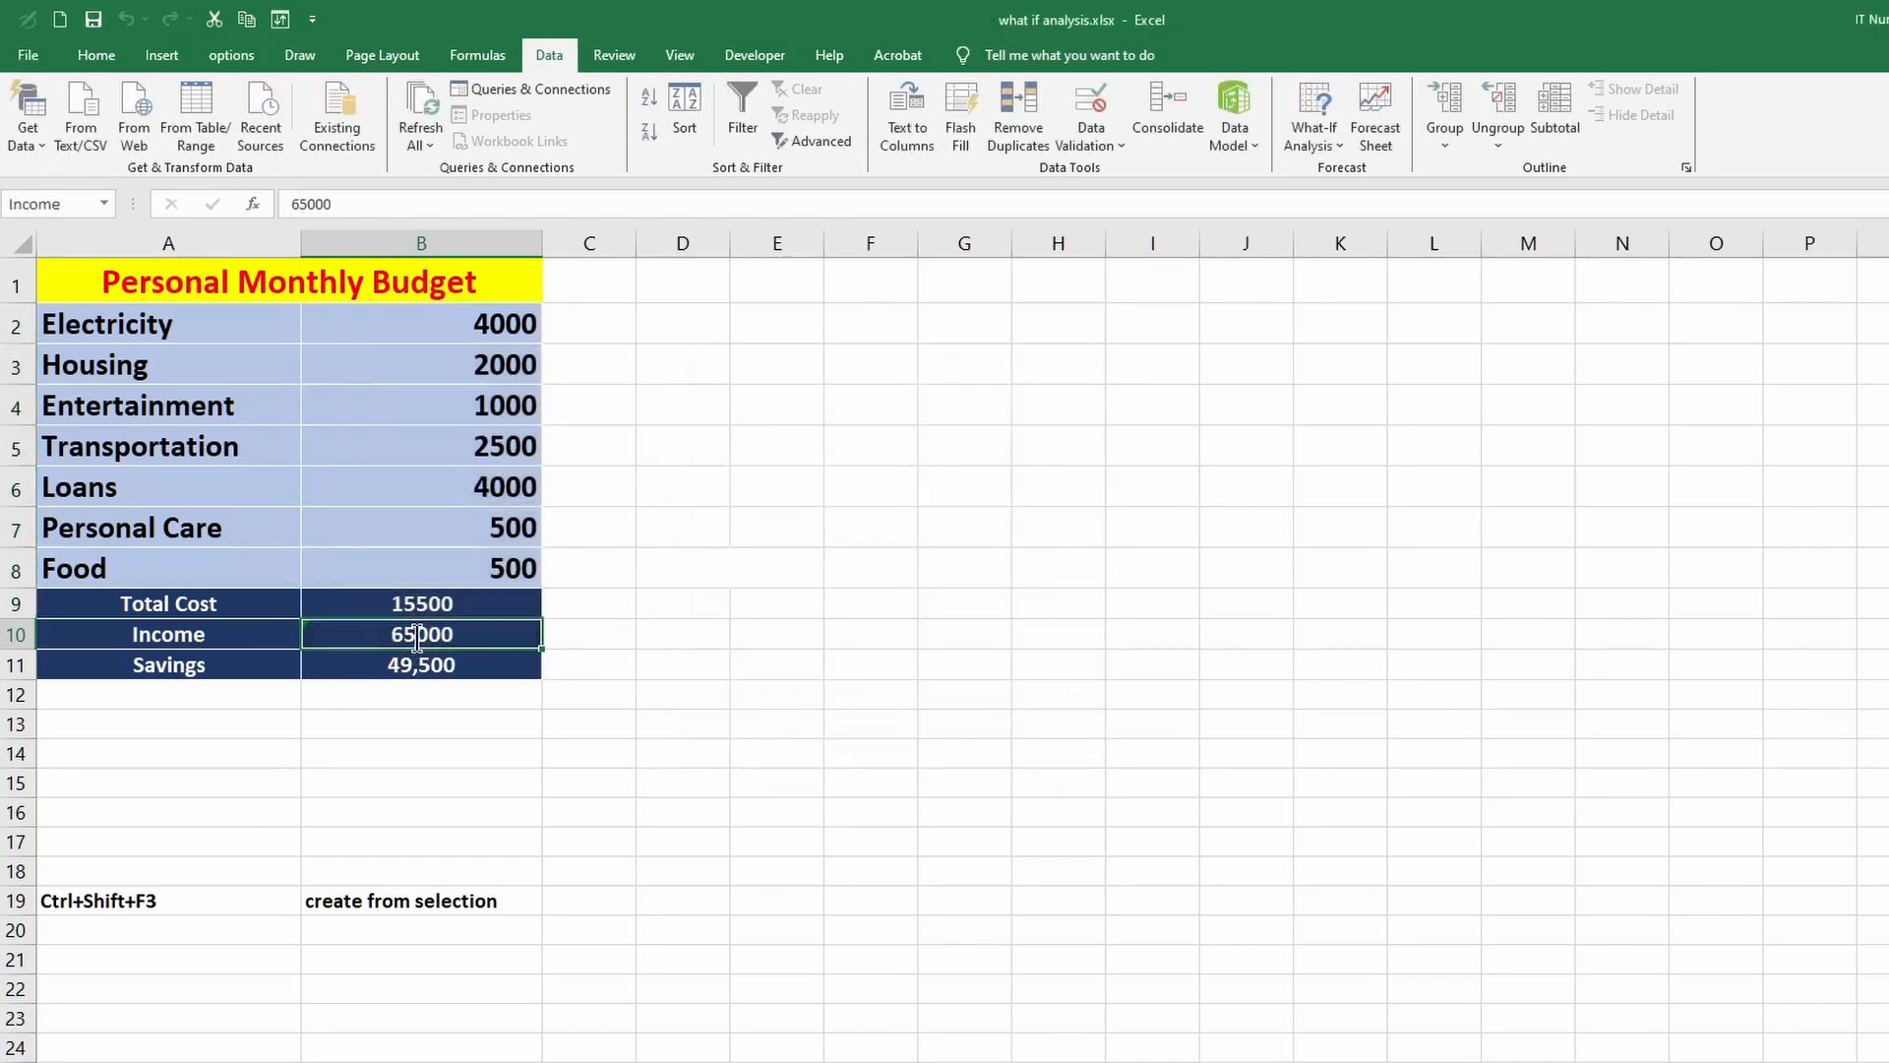
key("BackSpace")
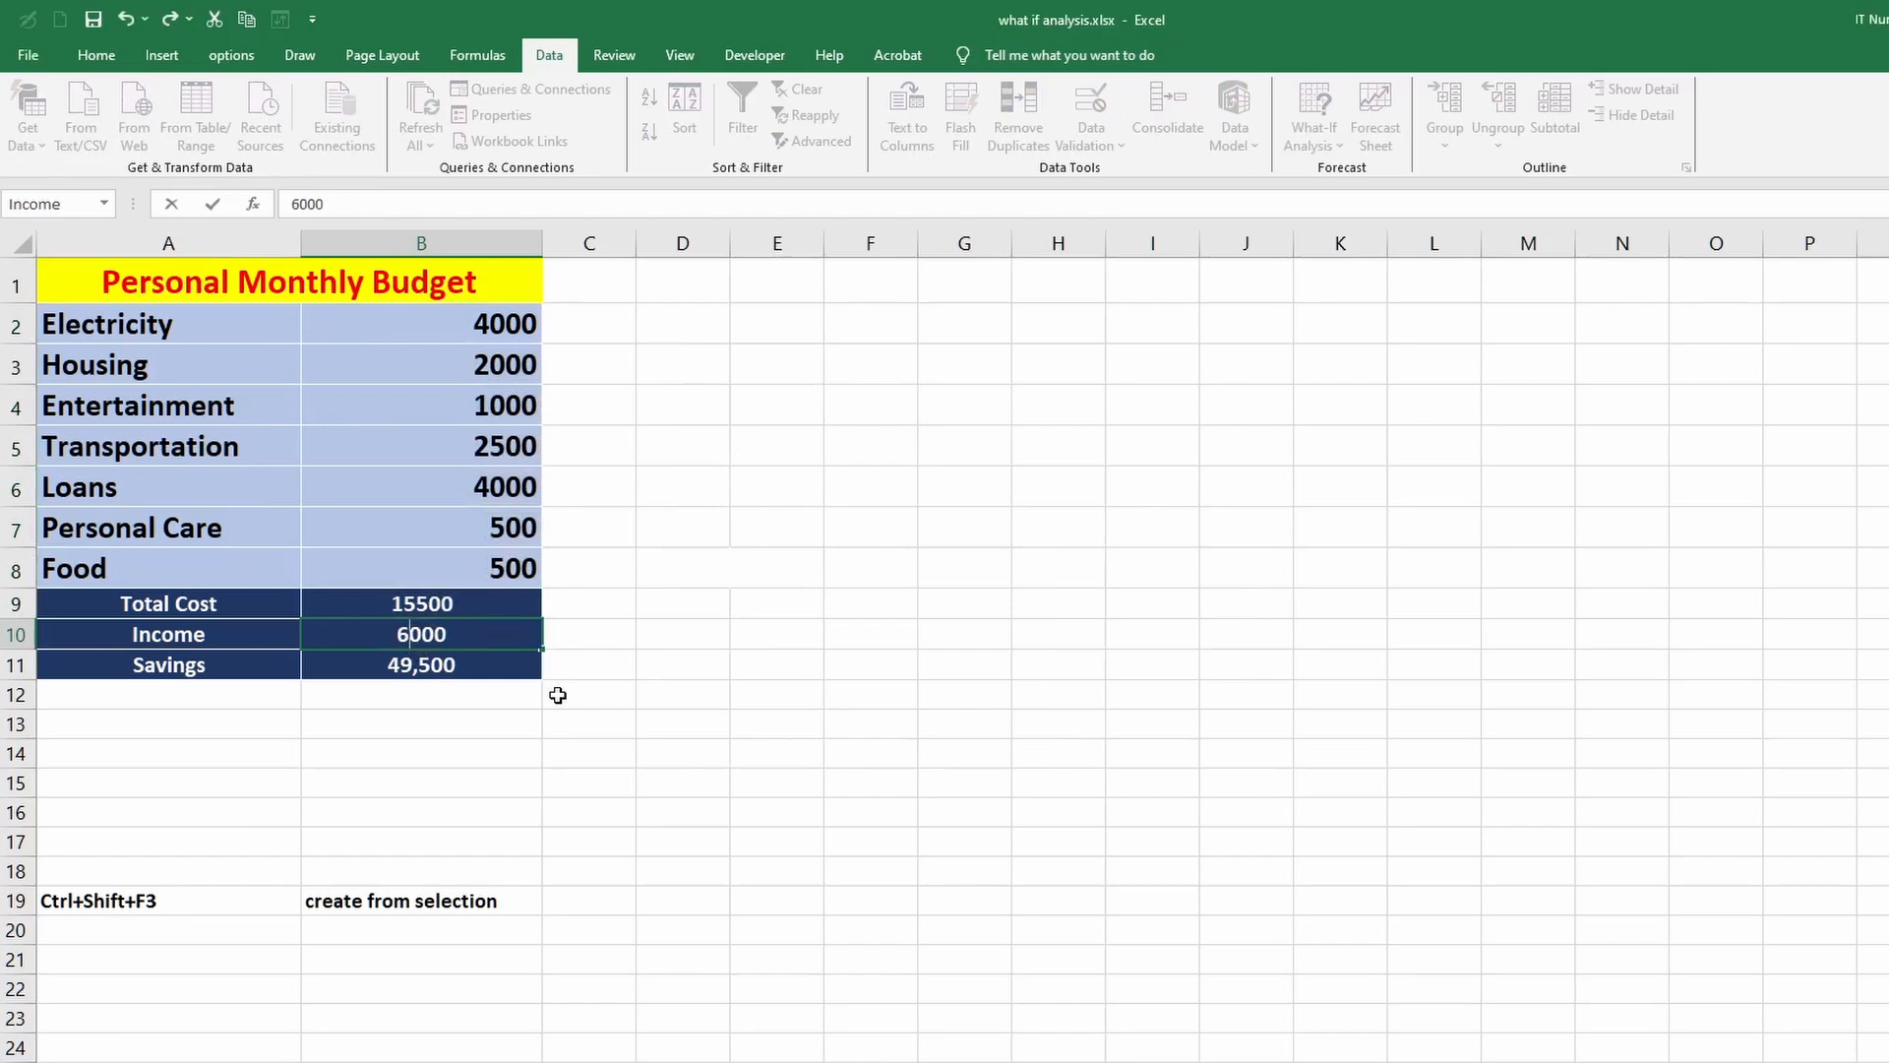
type("7")
key("Return")
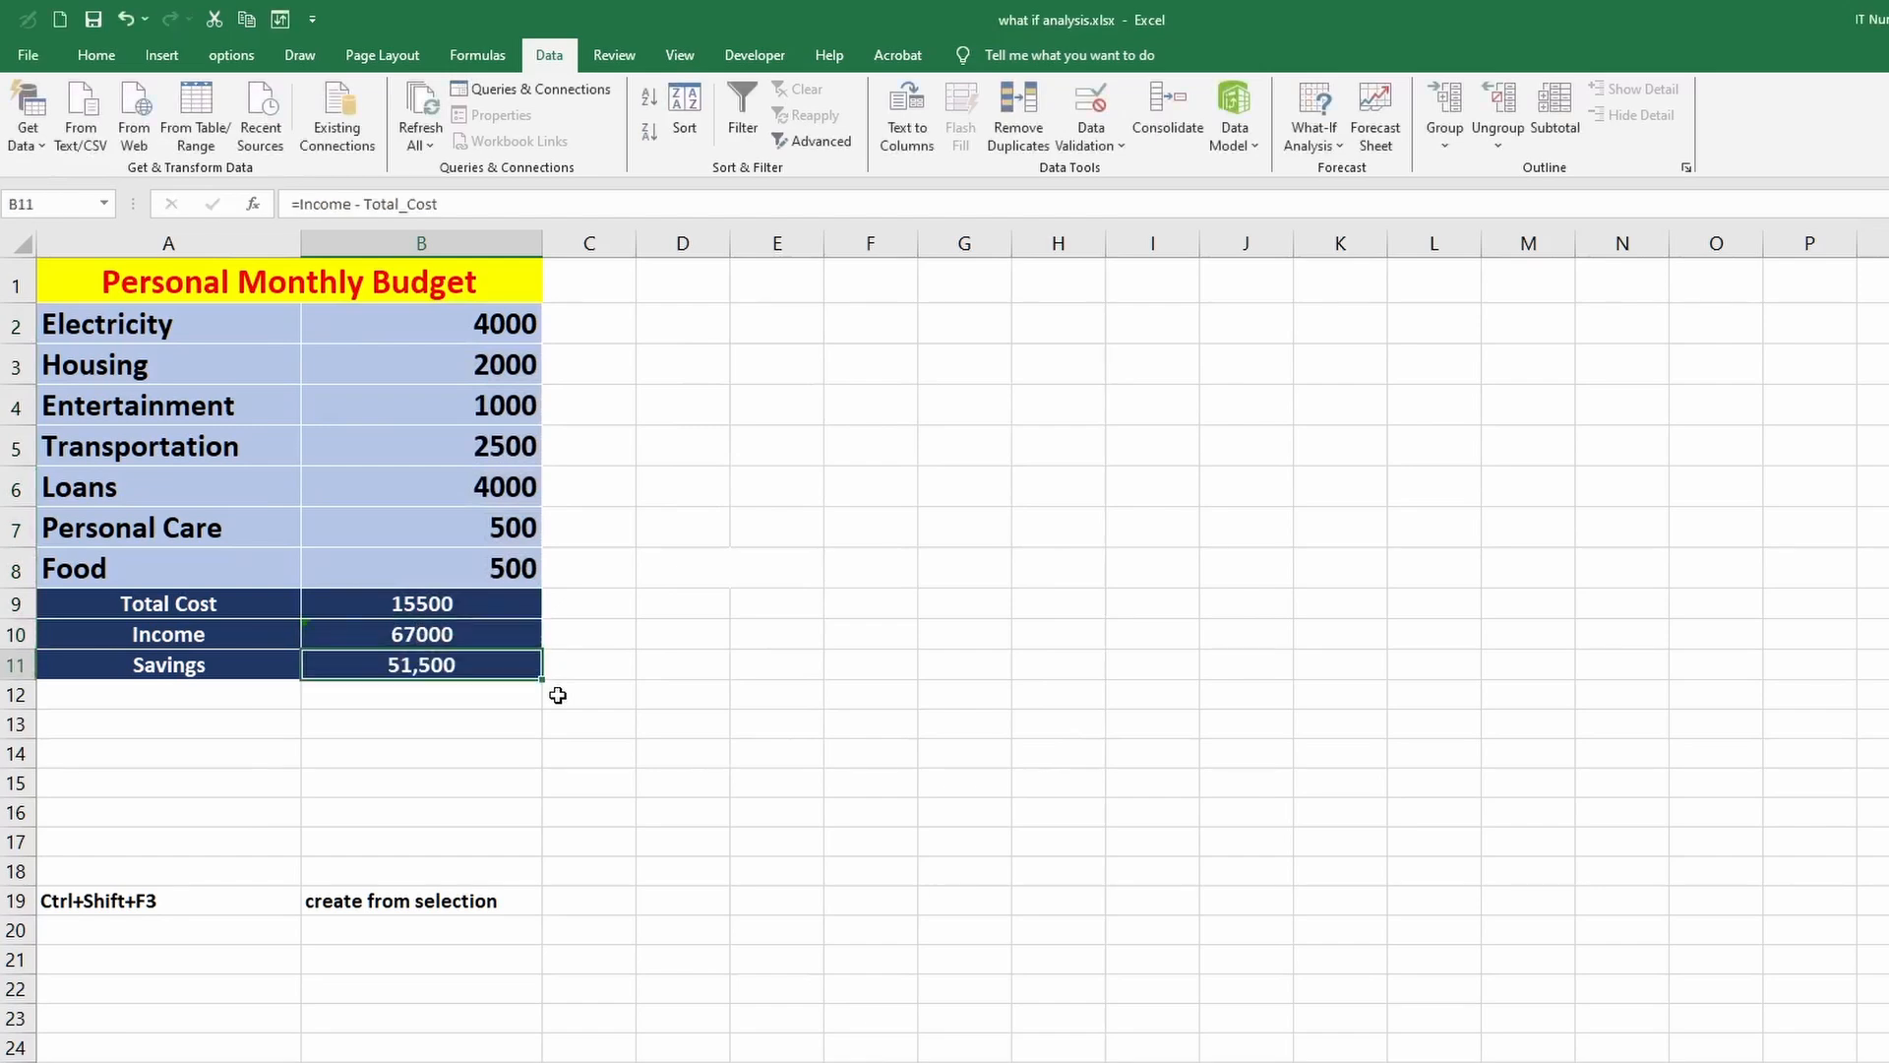
Add a scenario named Mar with changing cells B2:B10, keeping the current budget values.
left_click_drag(365, 329, 485, 624)
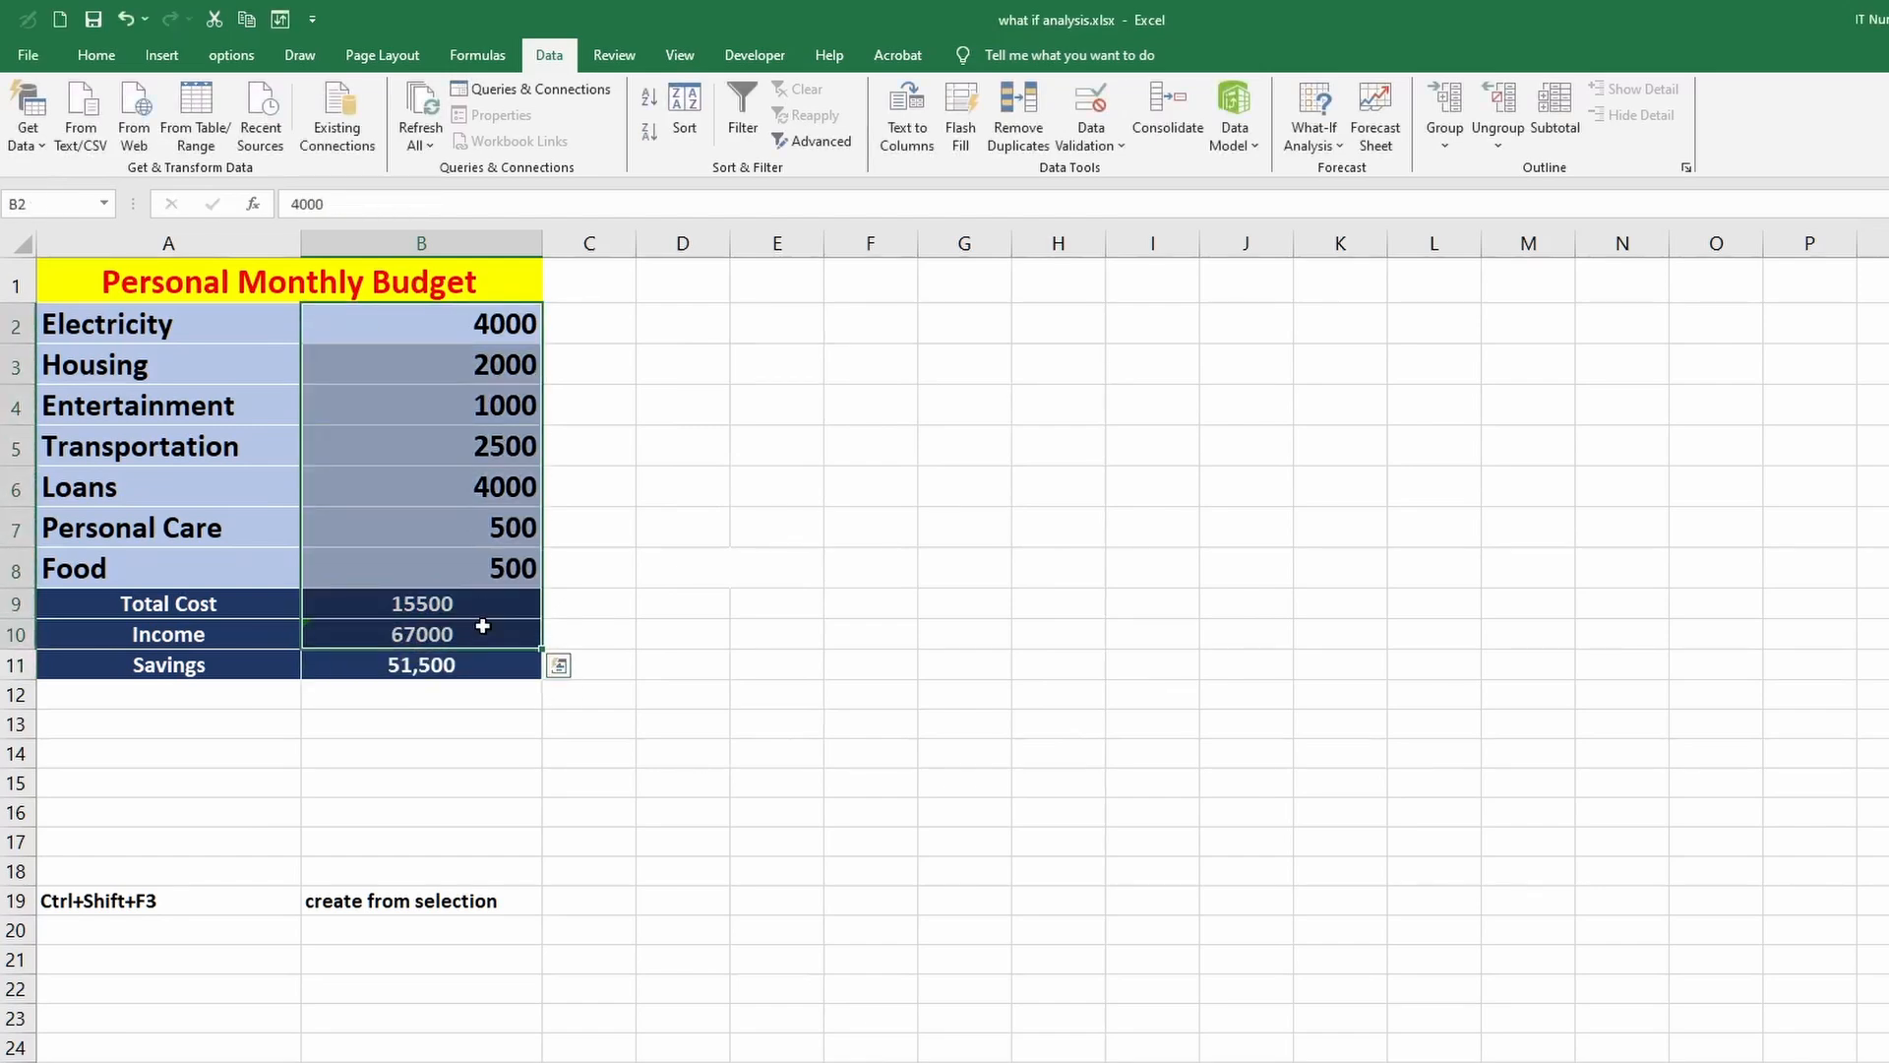
left_click(1314, 144)
left_click(1352, 173)
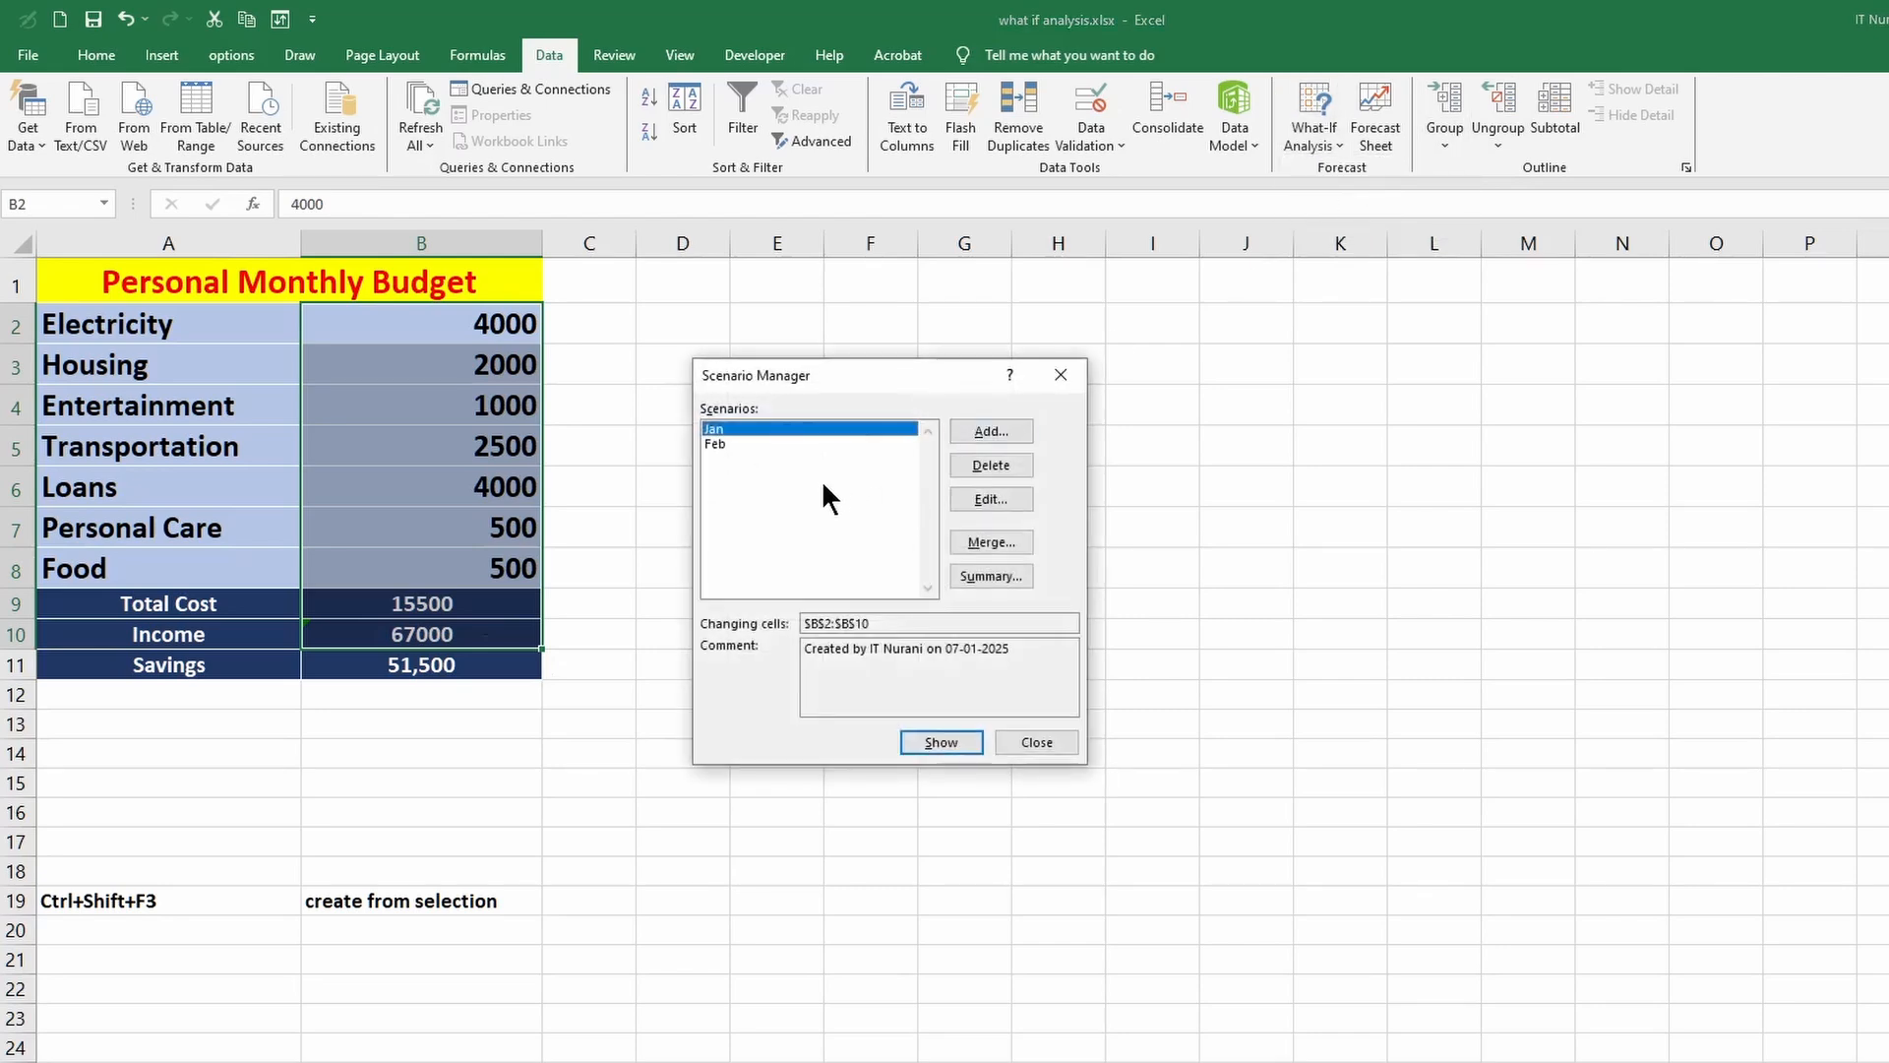
left_click(1000, 433)
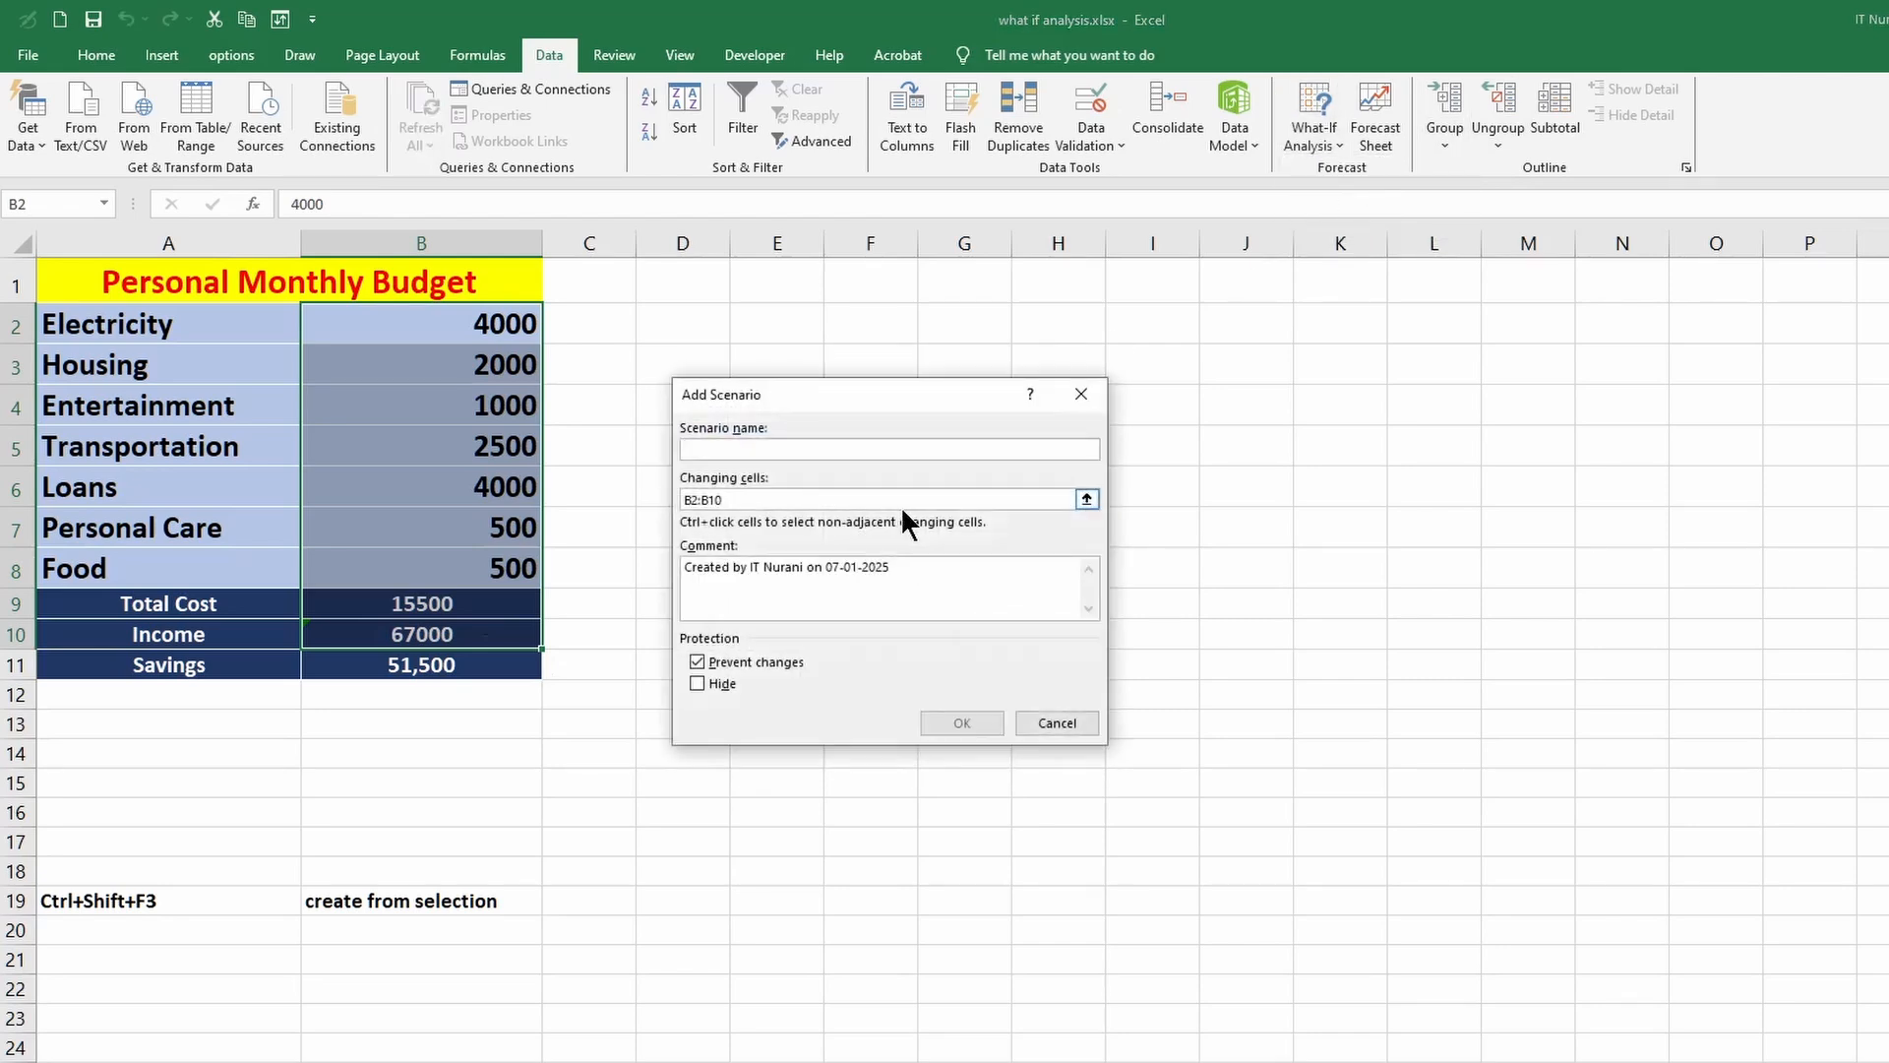
type("Mar")
left_click(785, 498)
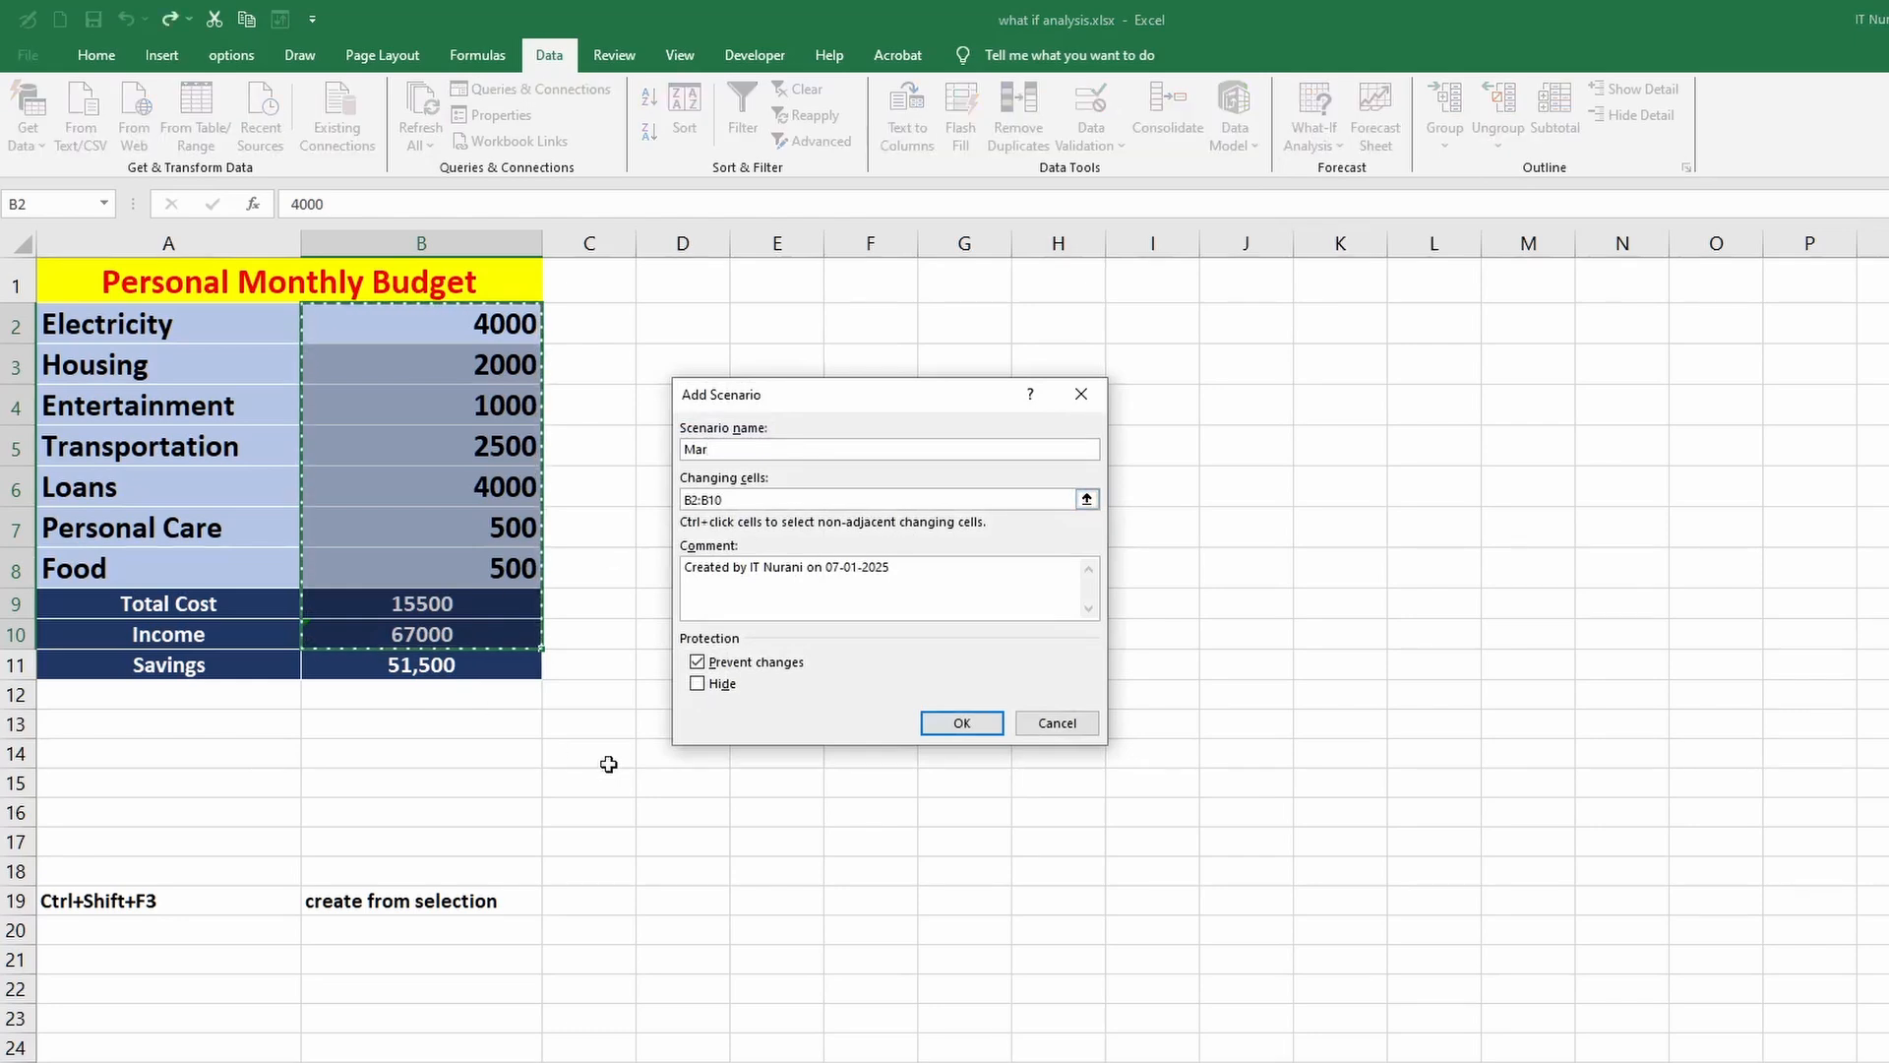
left_click(960, 722)
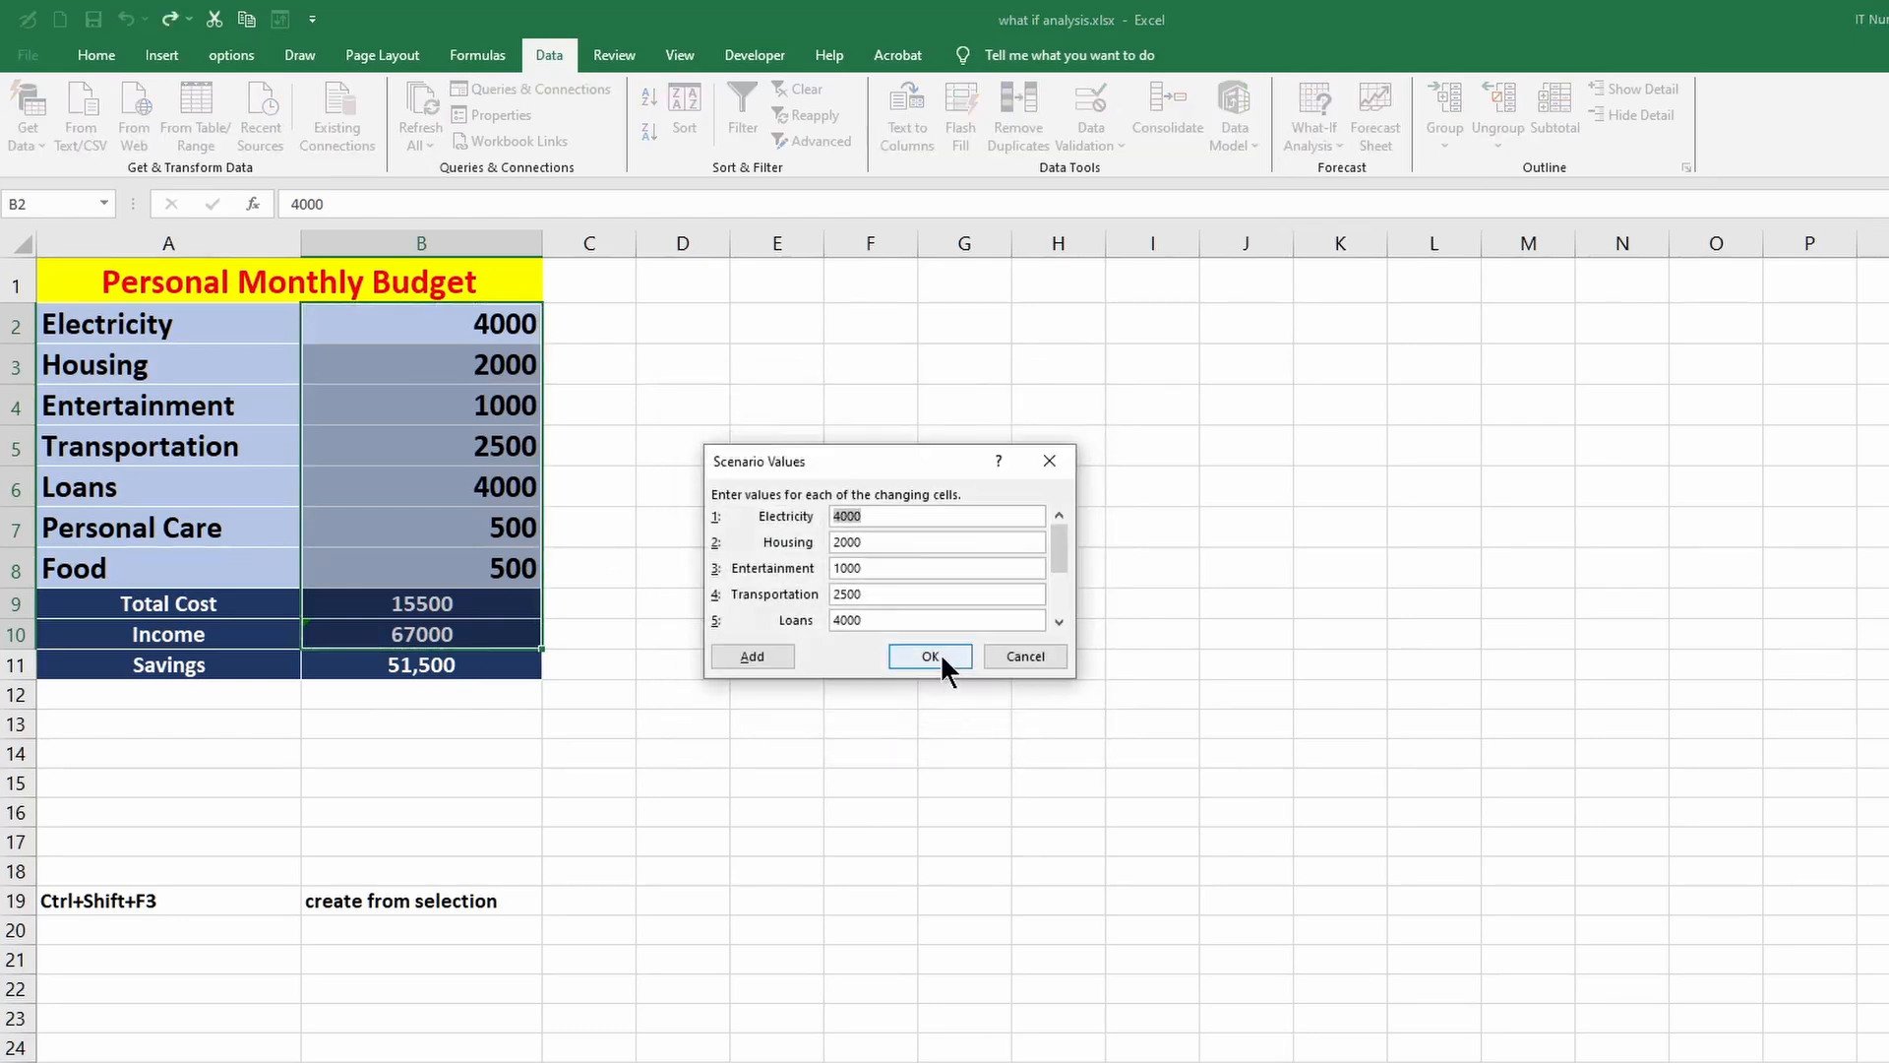
left_click(931, 655)
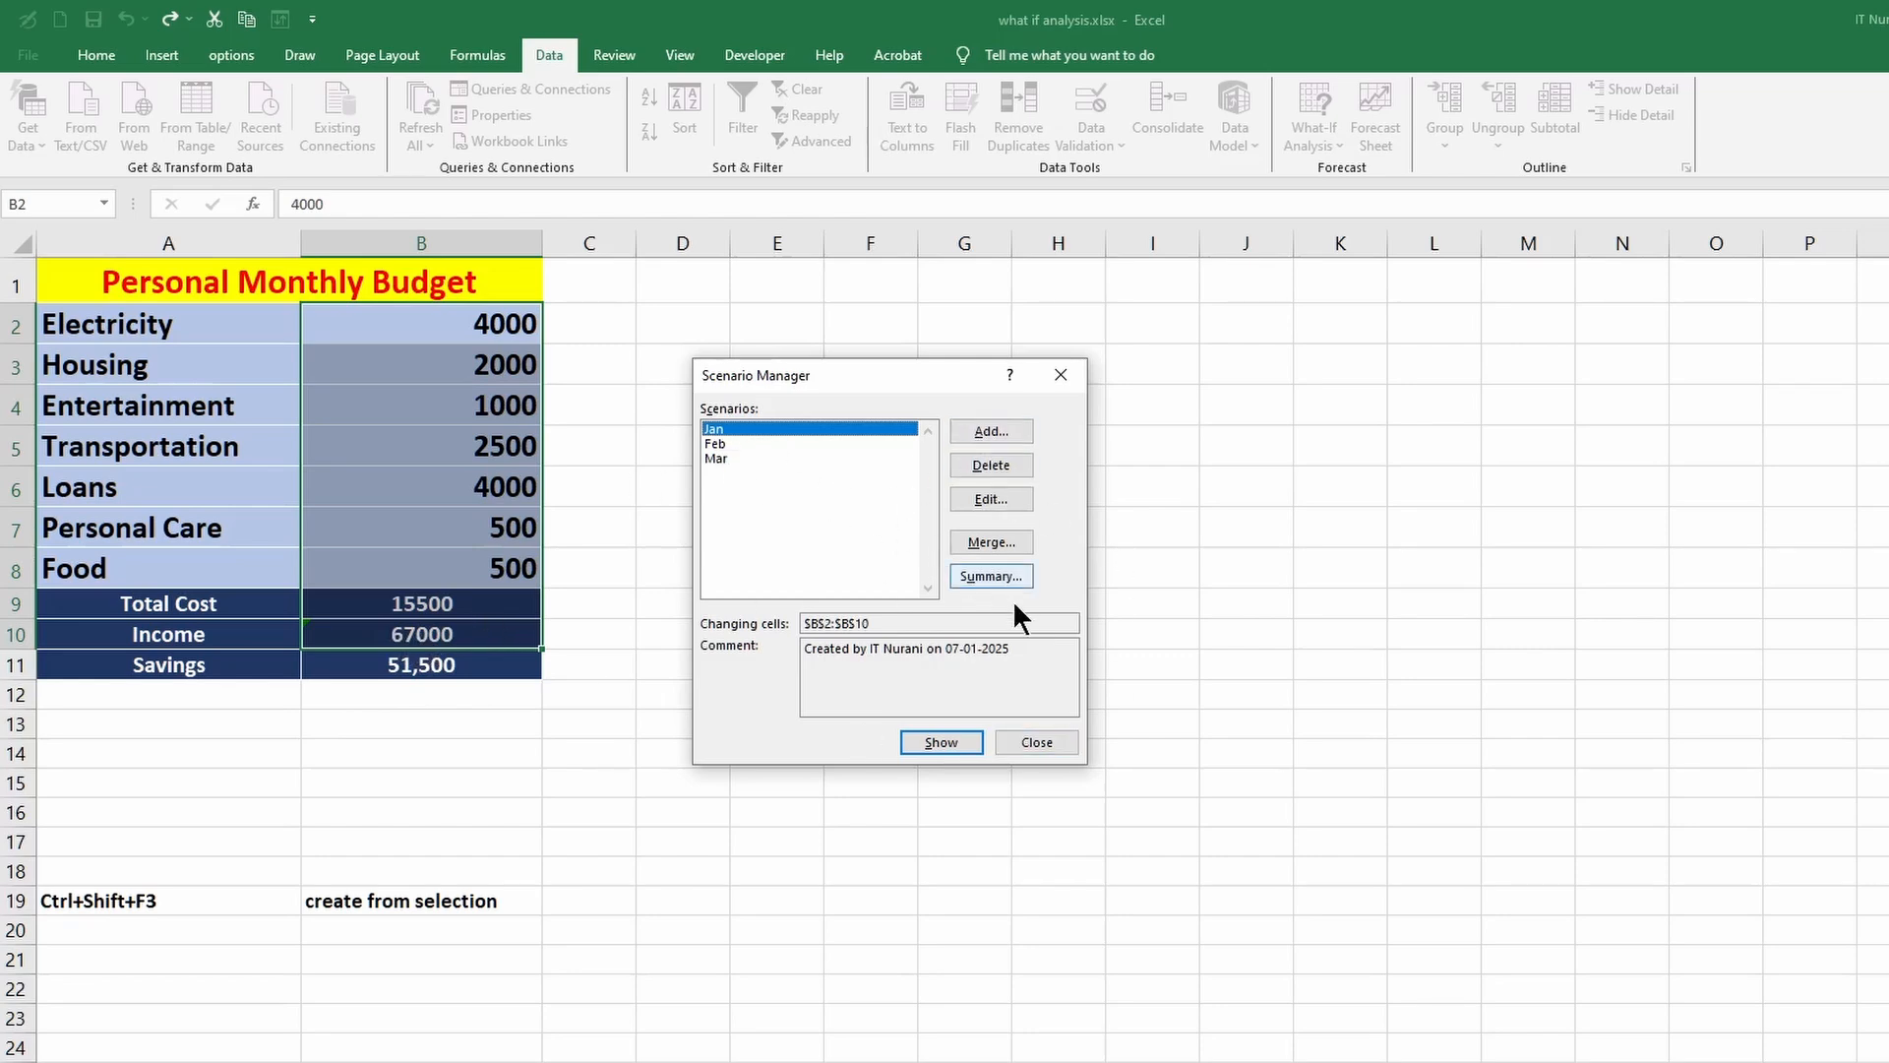
Generate a Scenario summary report with B11 (Savings) as the result cell, and return to the Scenario manager sheet.
left_click(992, 577)
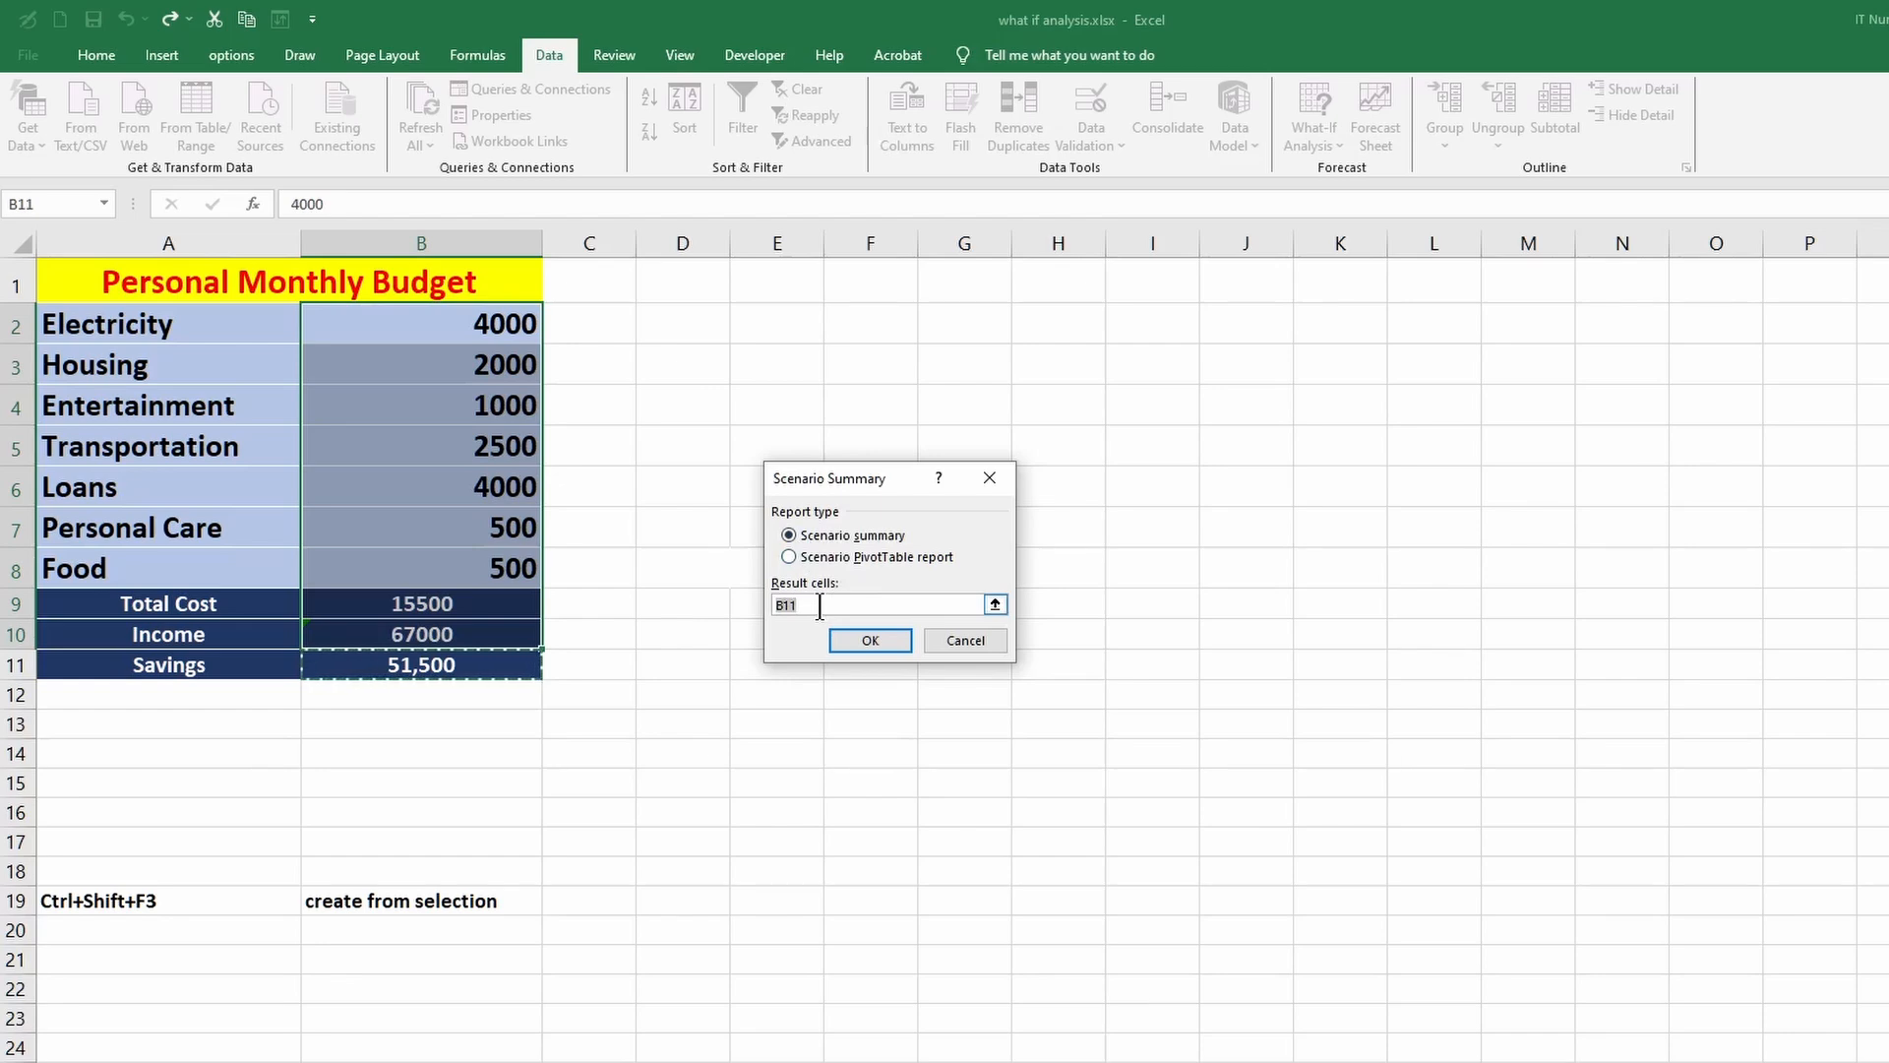
left_click(454, 668)
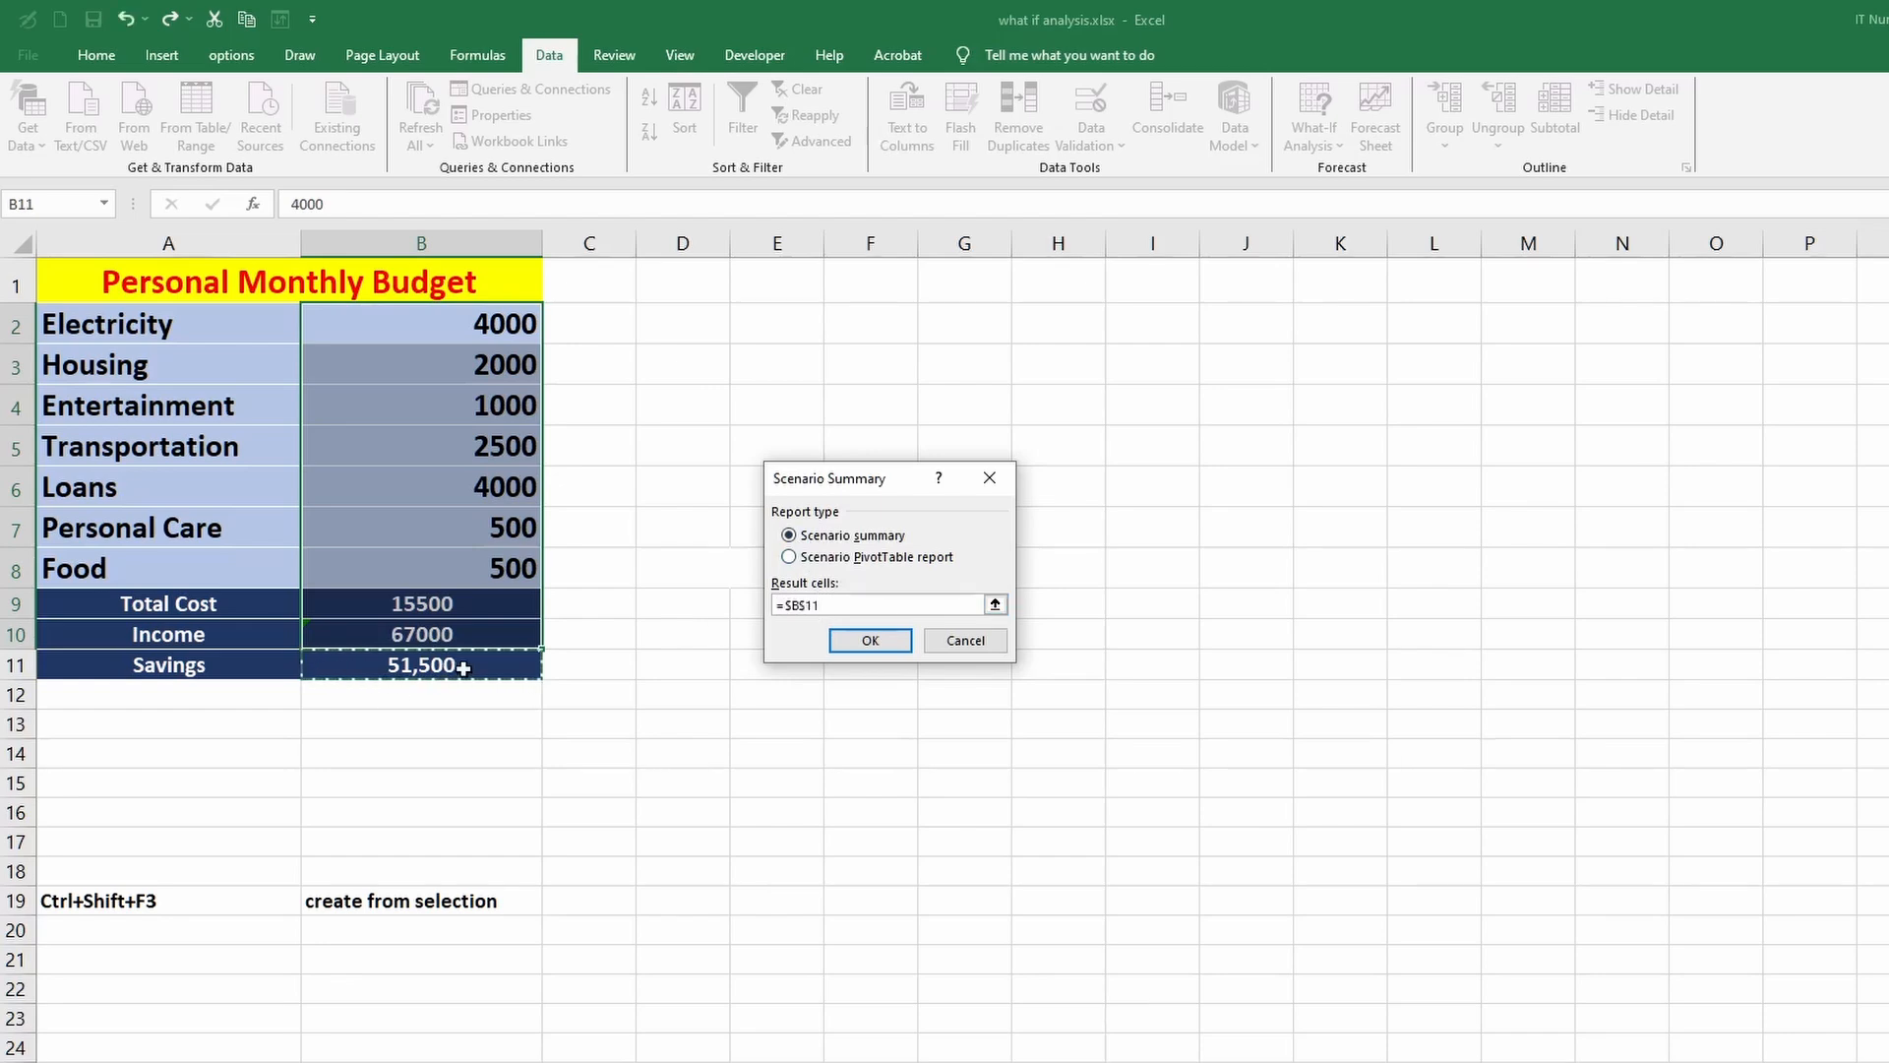
left_click(875, 641)
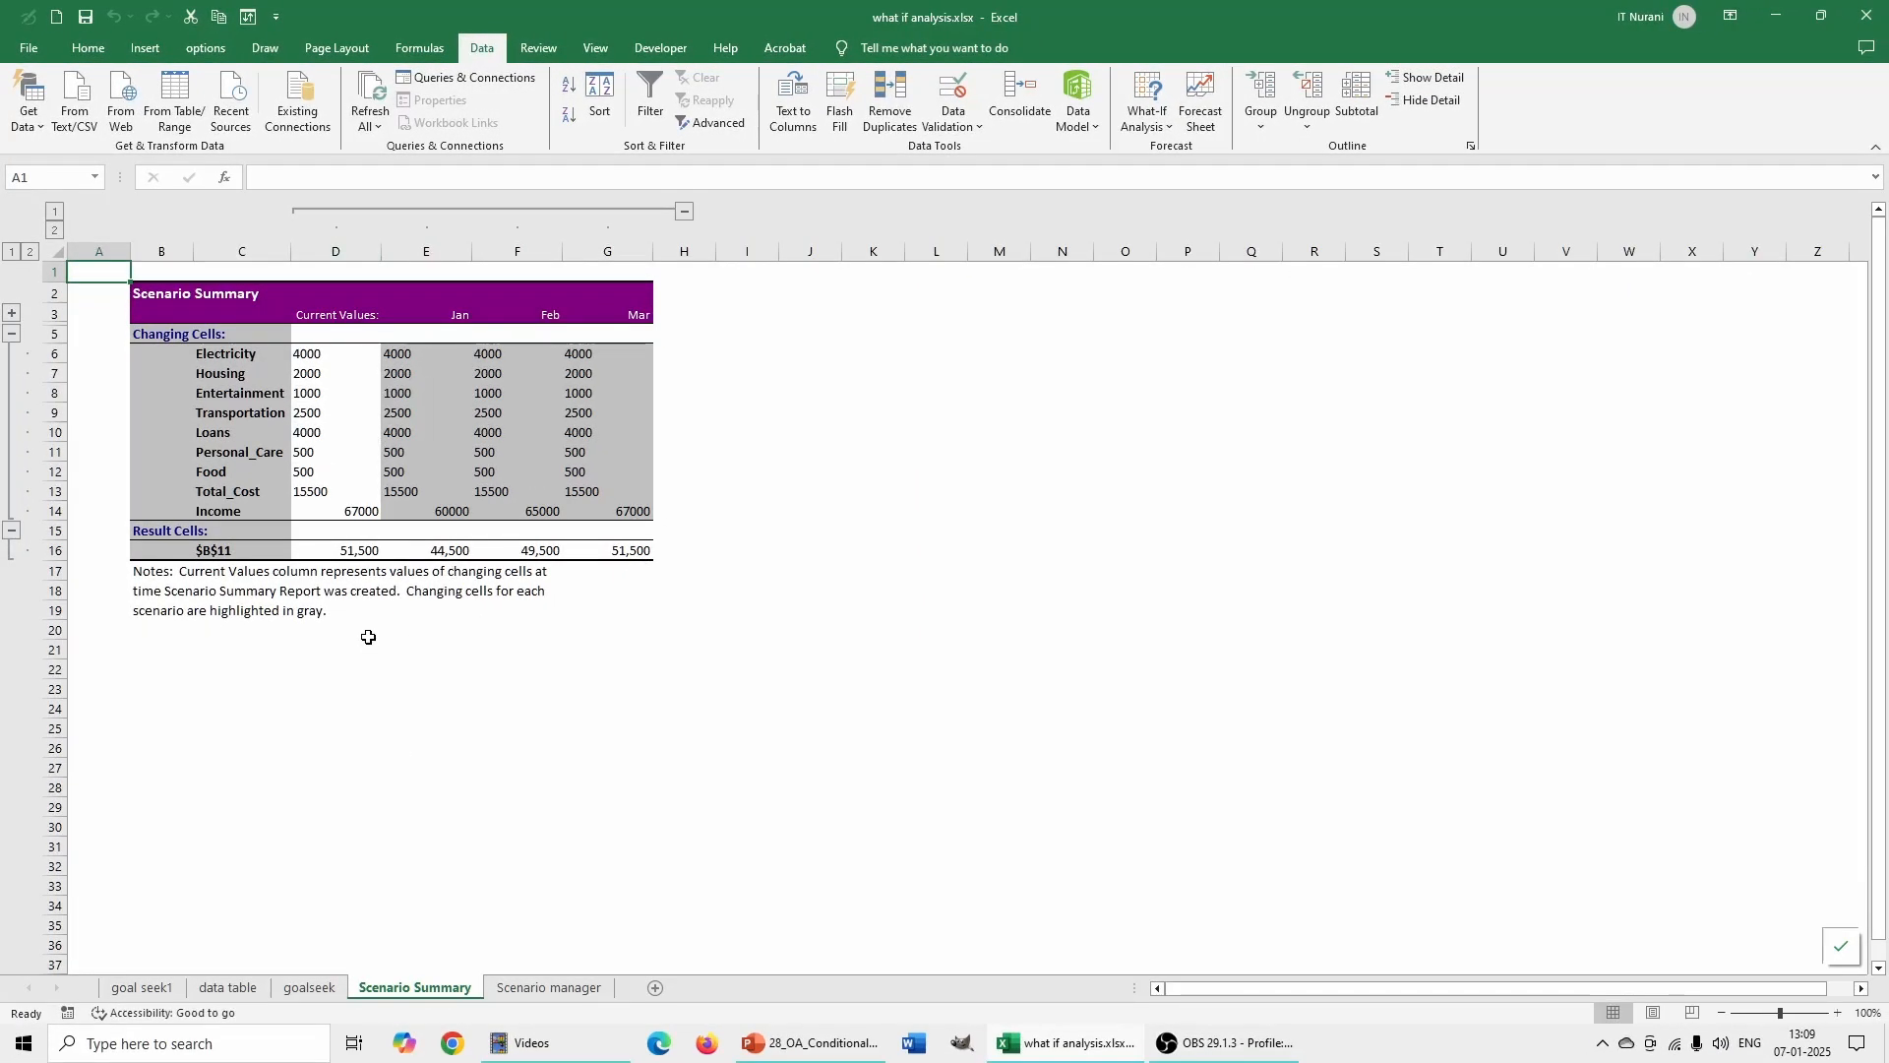
left_click(547, 988)
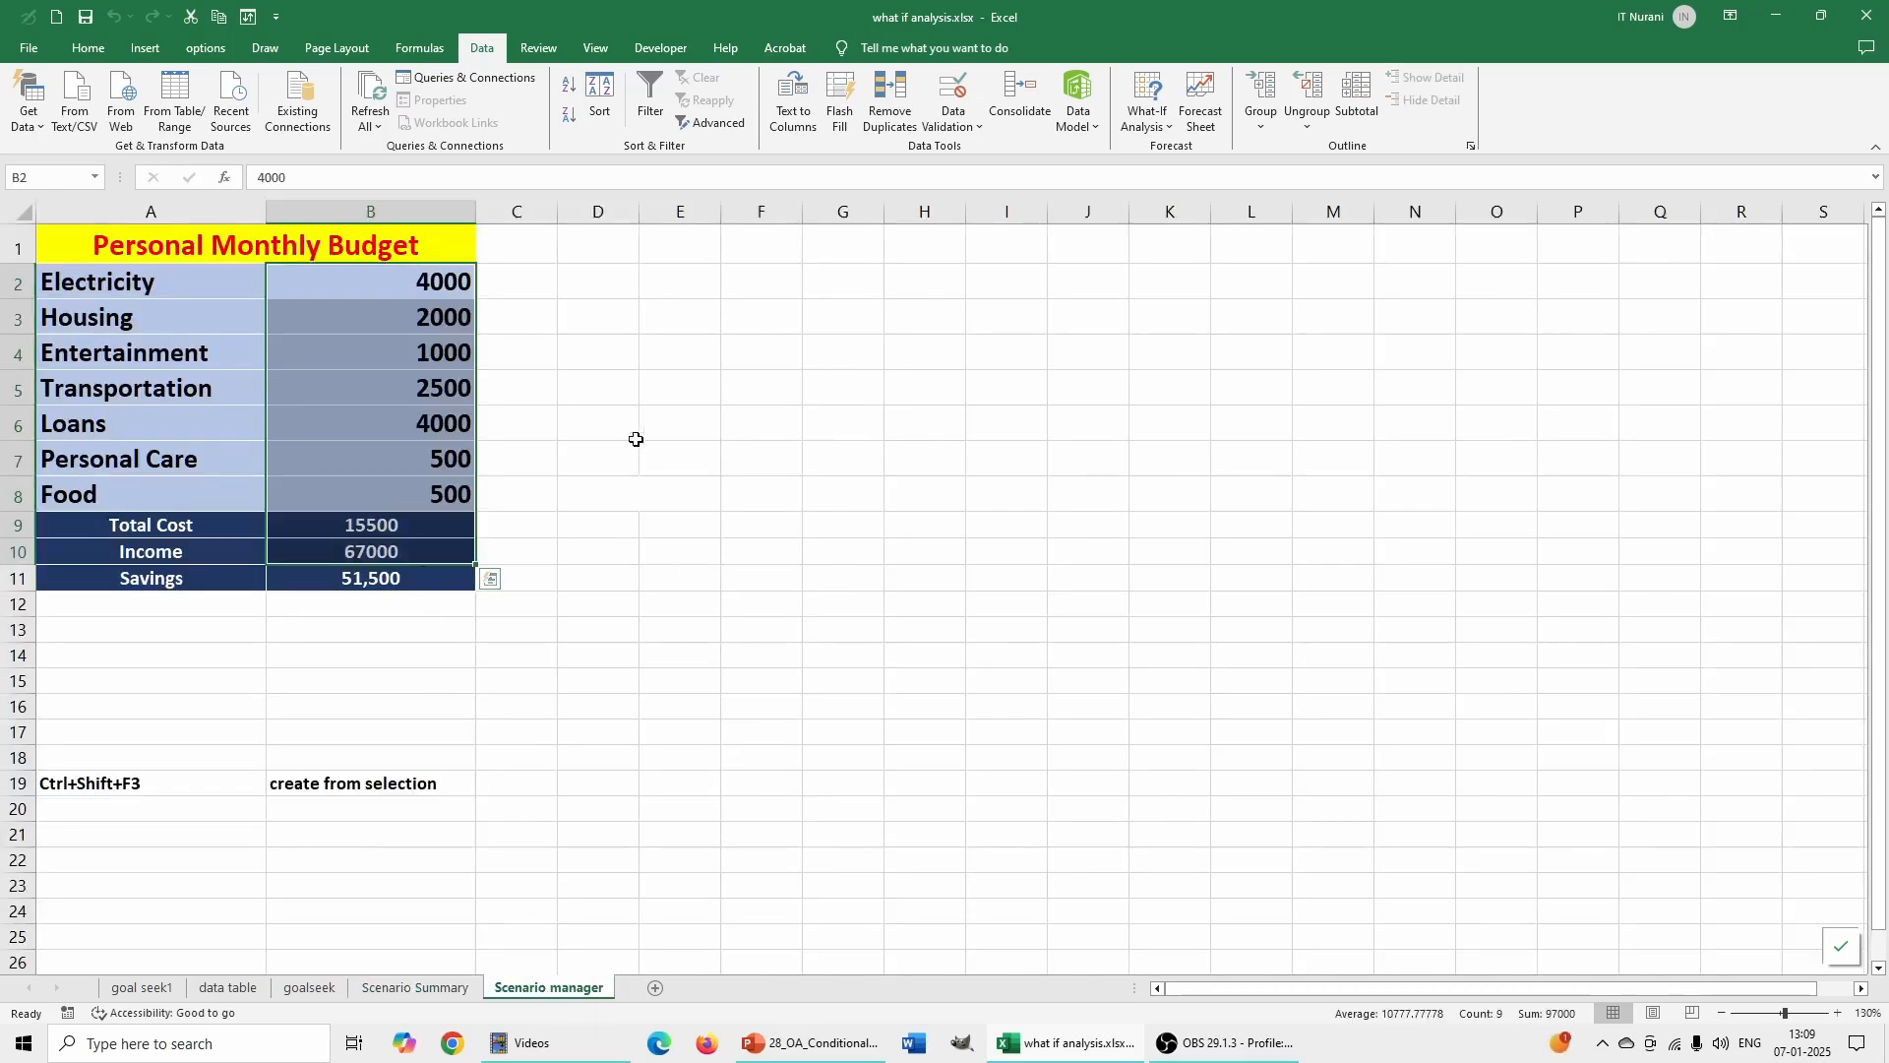
Generate a Scenario PivotTable report with B11 (Savings) as the result cell, and return to the Scenario manager sheet.
left_click(1163, 126)
left_click(1175, 147)
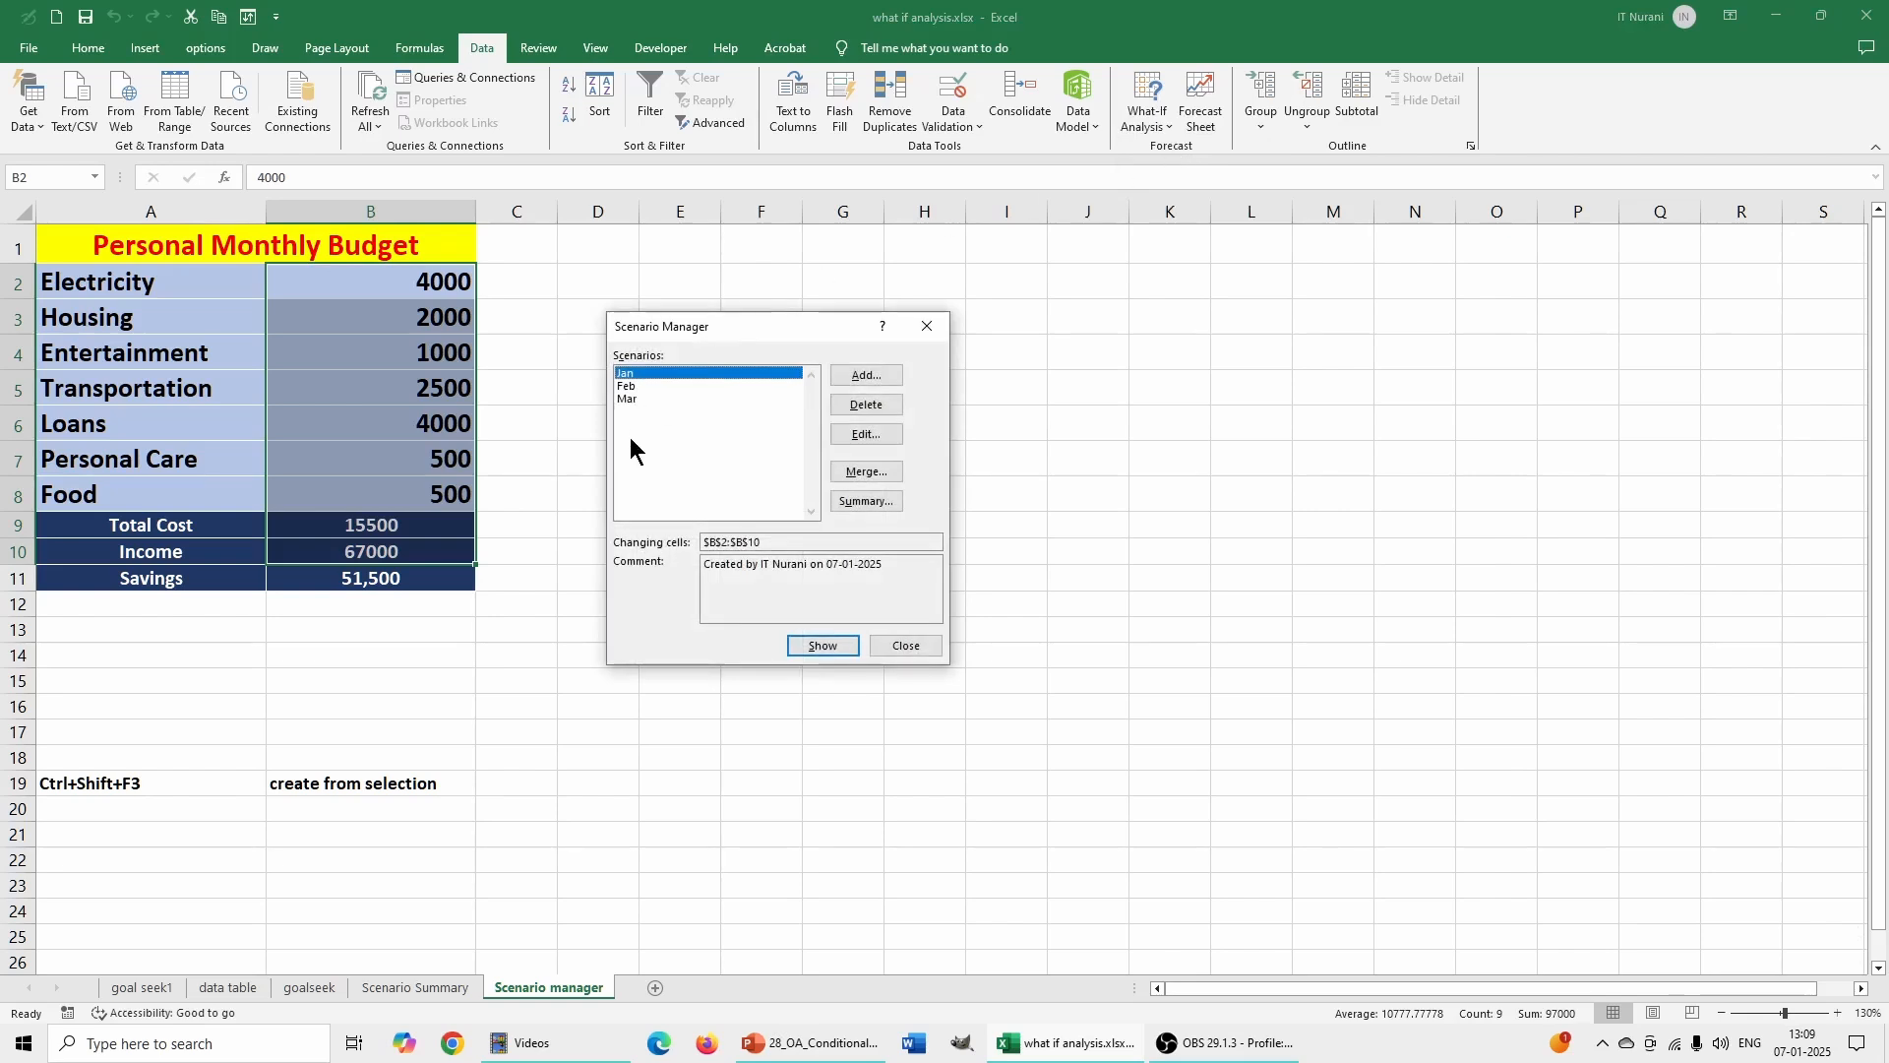
left_click(866, 501)
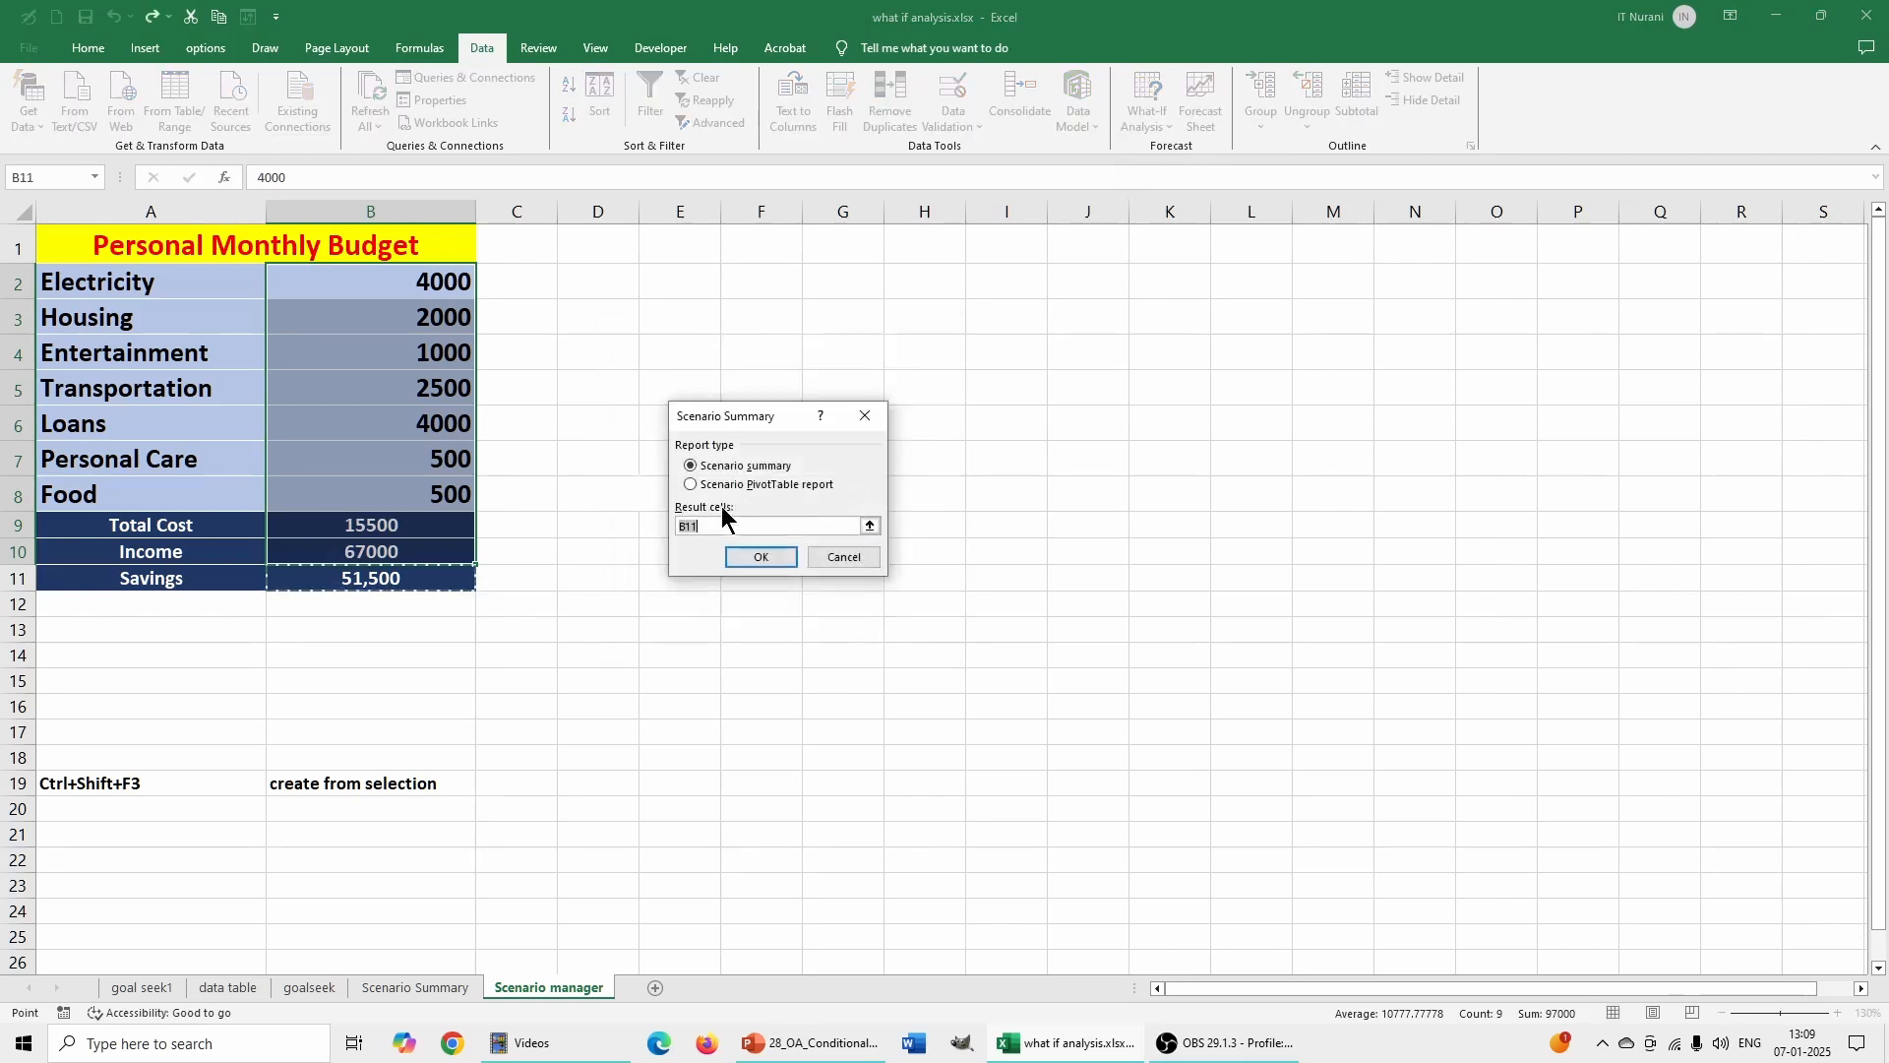
left_click(731, 484)
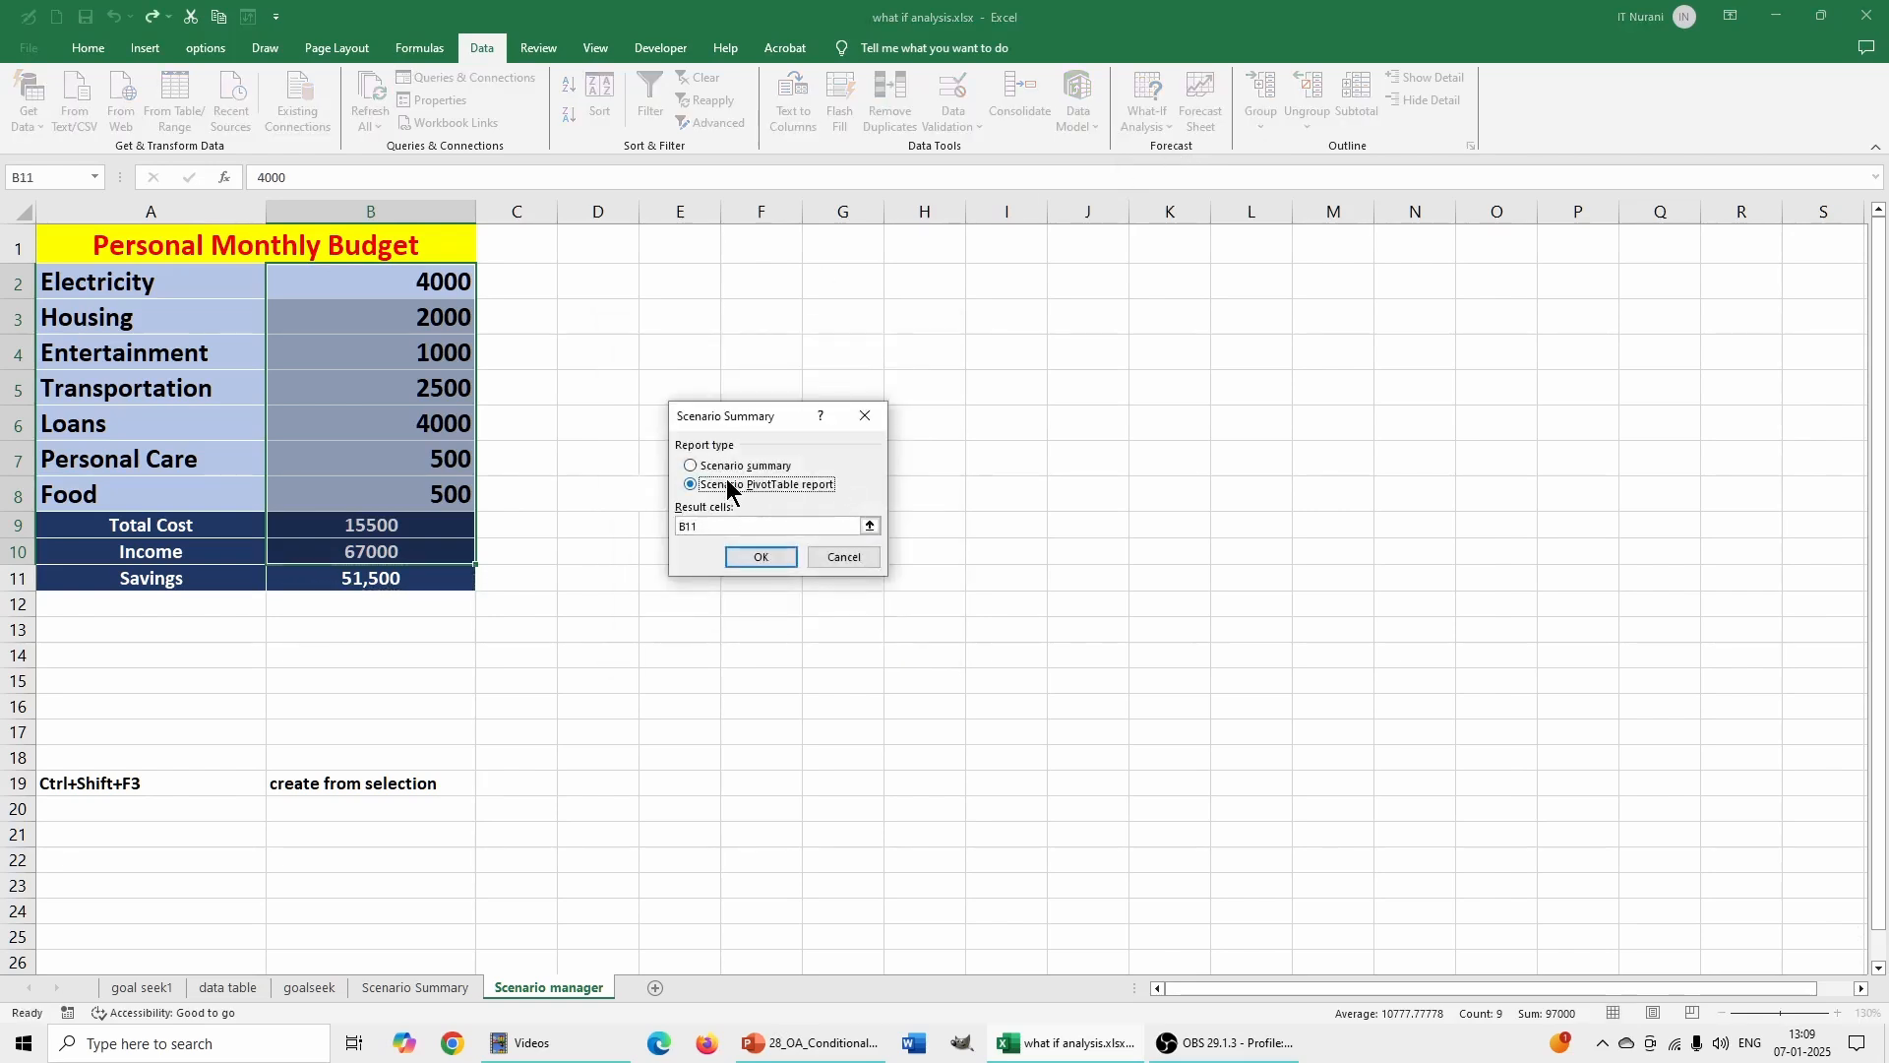
left_click(715, 528)
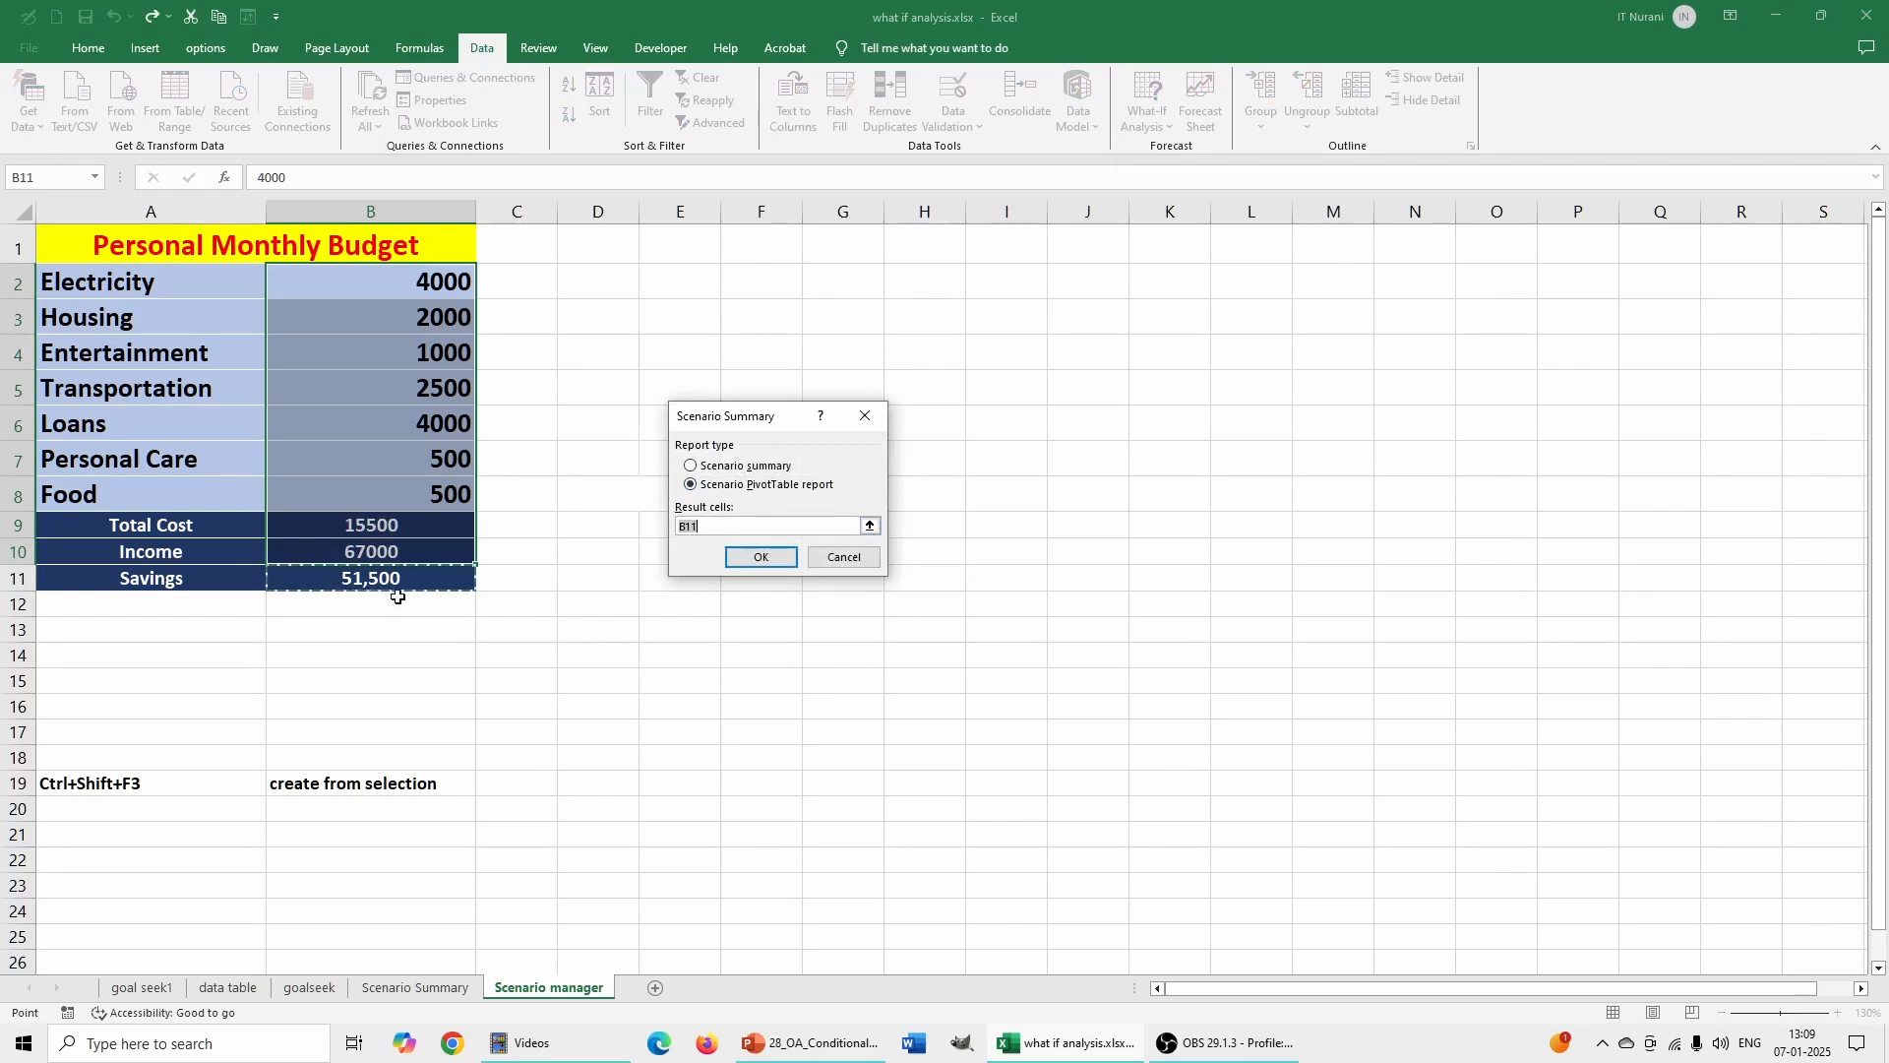
left_click(768, 557)
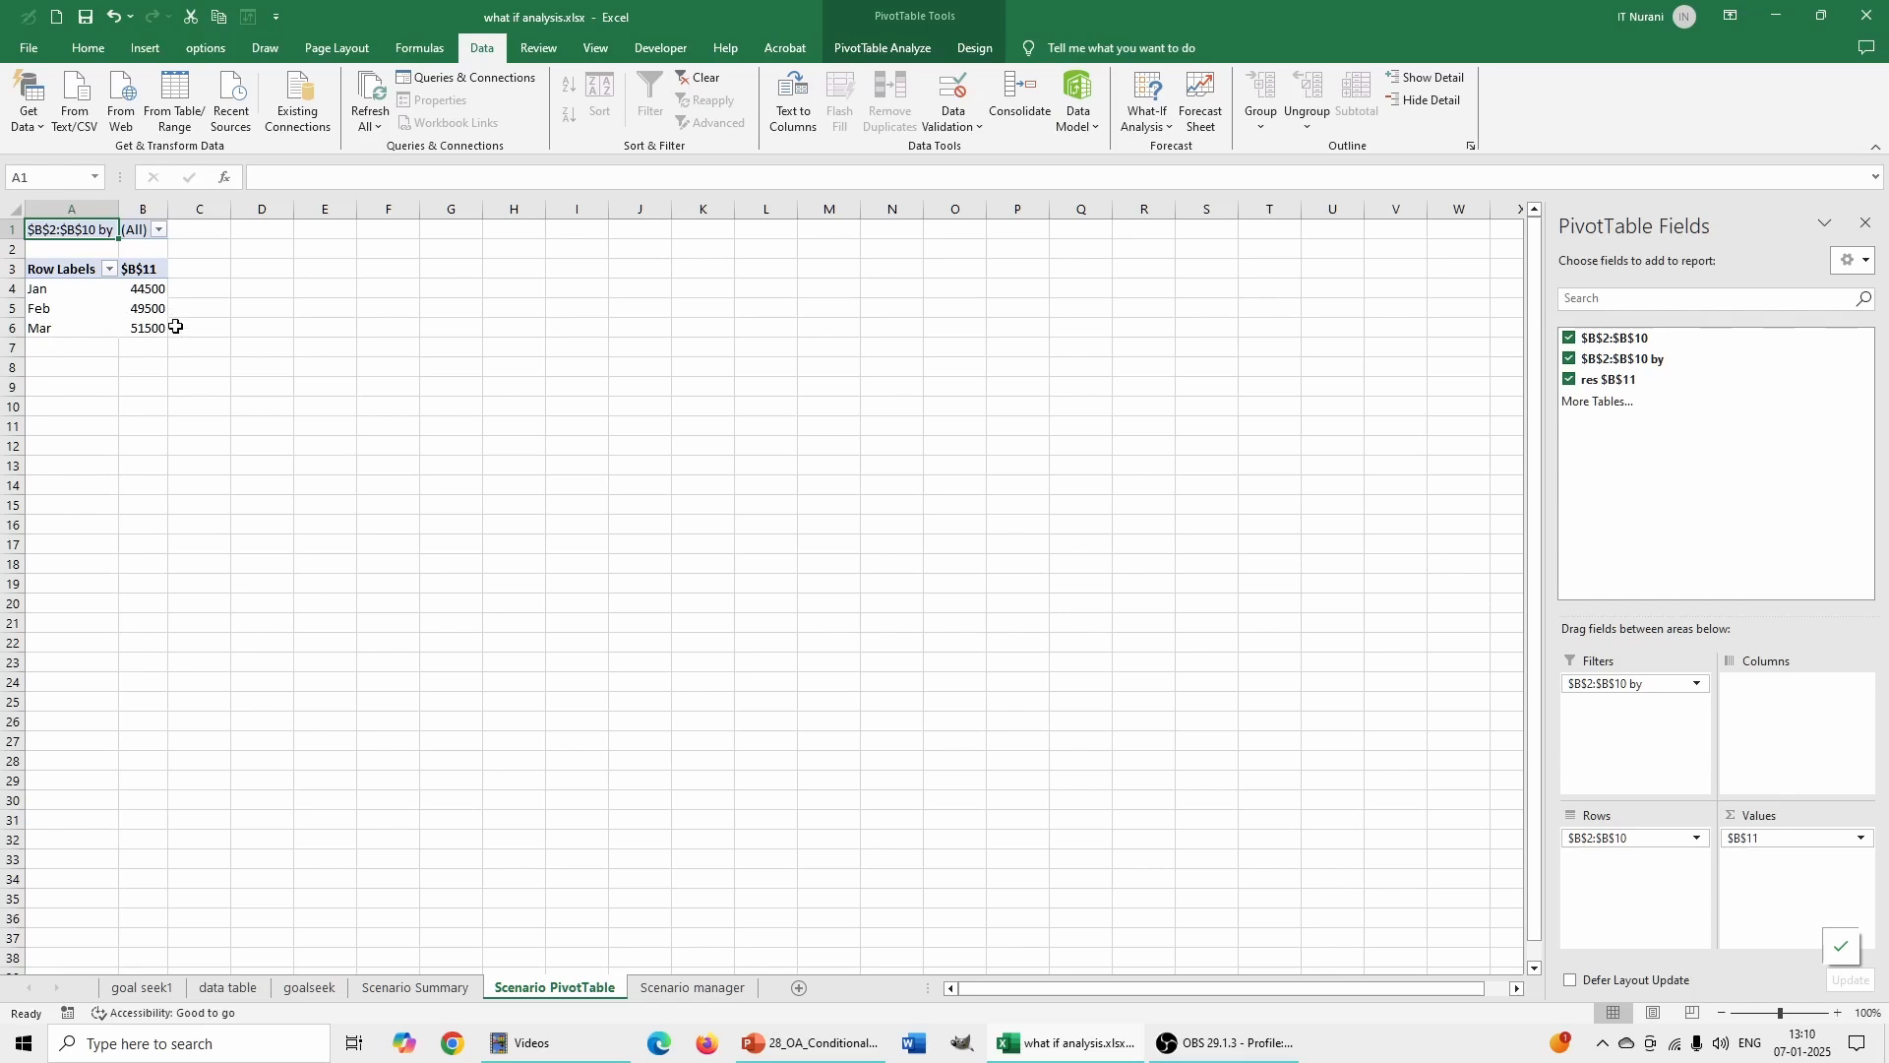
left_click(674, 988)
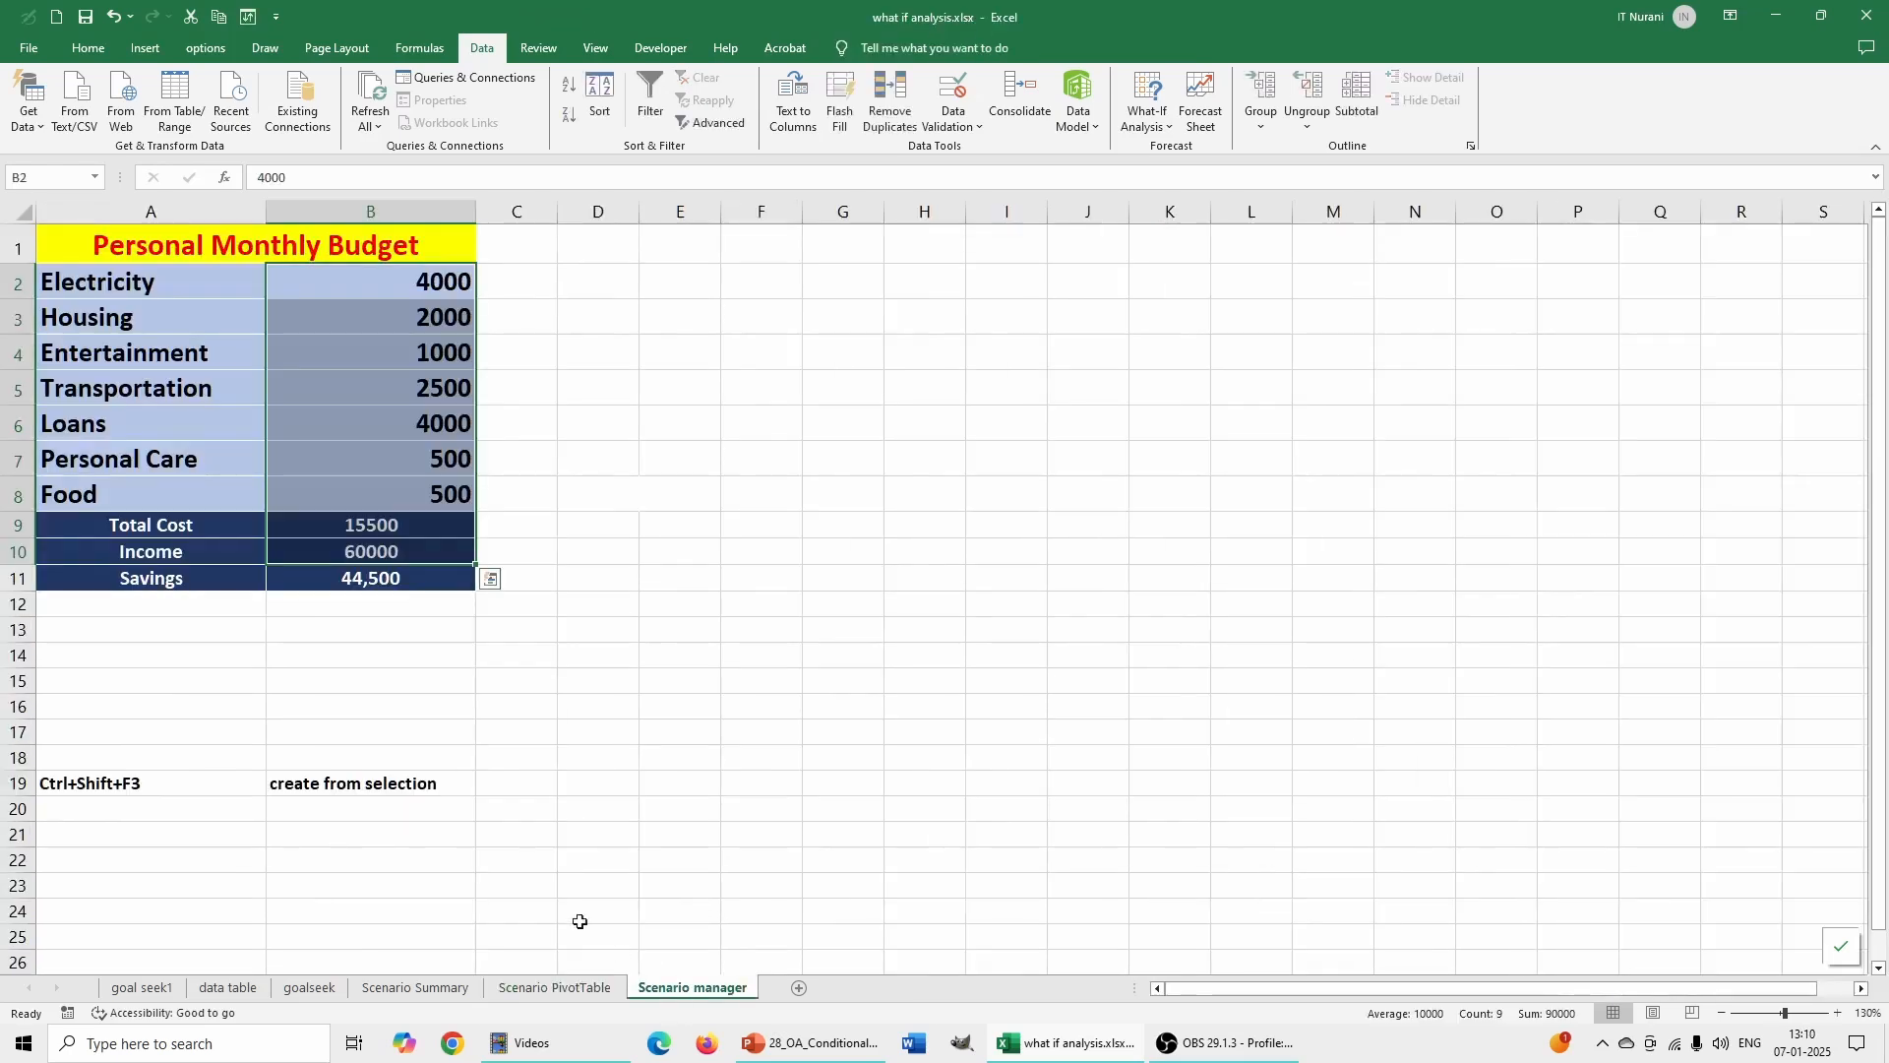